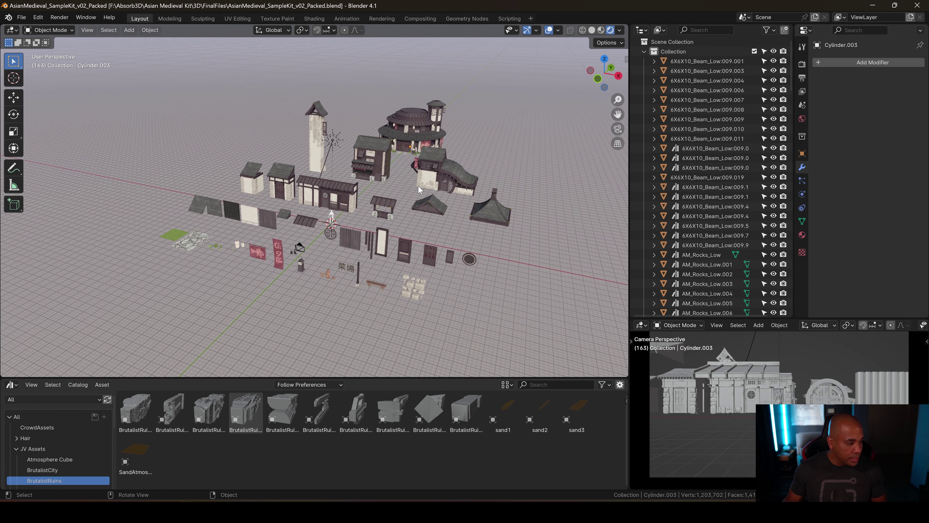
# - Review the sample kit scene, the Absorb3D Dwelling Design contest rules image and the finished building render in Photoshop
pyautogui.moveTo(418, 185); pyautogui.dragTo(435, 170, button='middle')
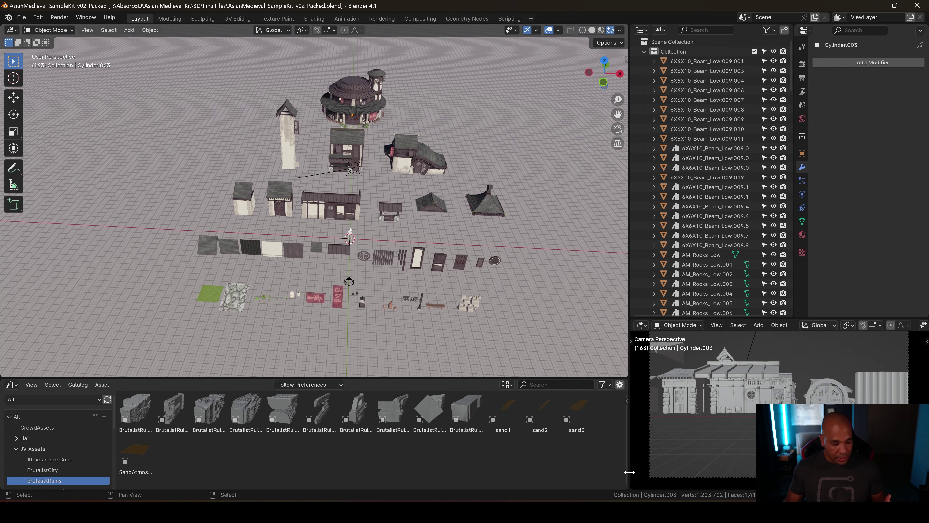
pyautogui.hotkey('alt', 'Tab')
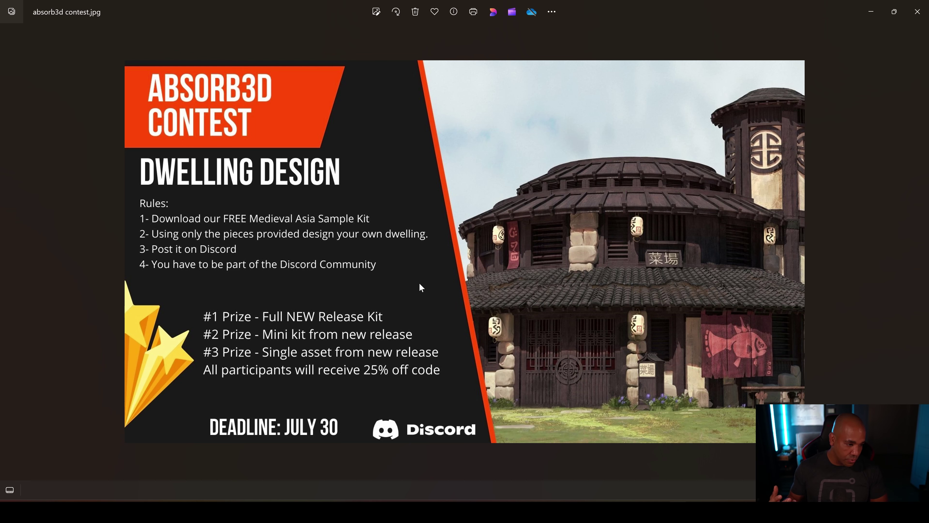
pyautogui.hotkey('alt', 'Tab')
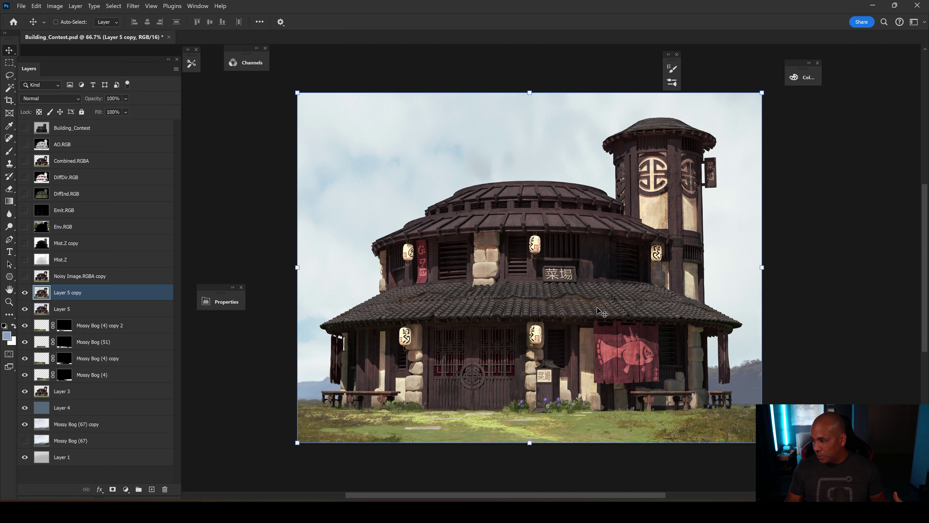
pyautogui.hotkey('alt', 'Tab')
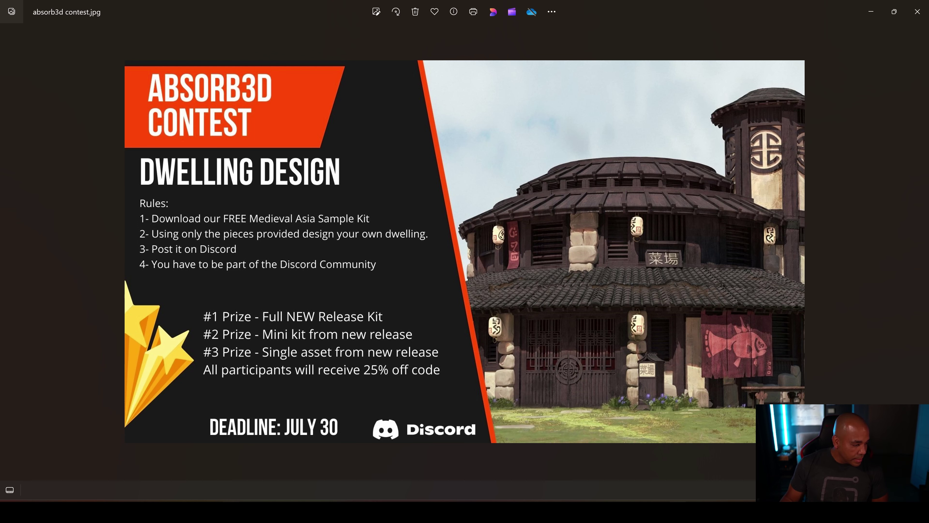
pyautogui.click(136, 456)
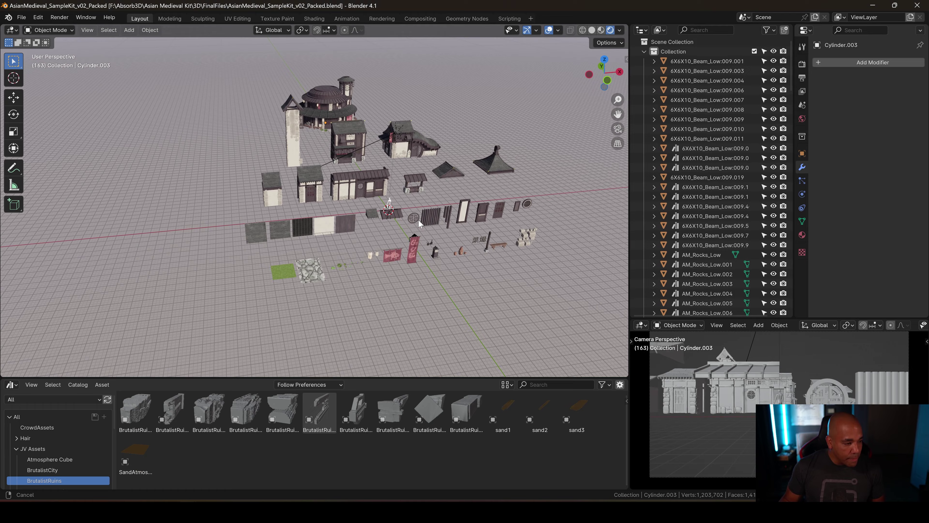
# - Examine the sample kit pieces in Blender and compare them with the asset rows in the full Asian Medieval library file
pyautogui.keyDown('shift'); pyautogui.moveTo(420, 217); pyautogui.dragTo(381, 221, button='middle'); pyautogui.keyUp('shift')
pyautogui.scroll(5, 402, 219)
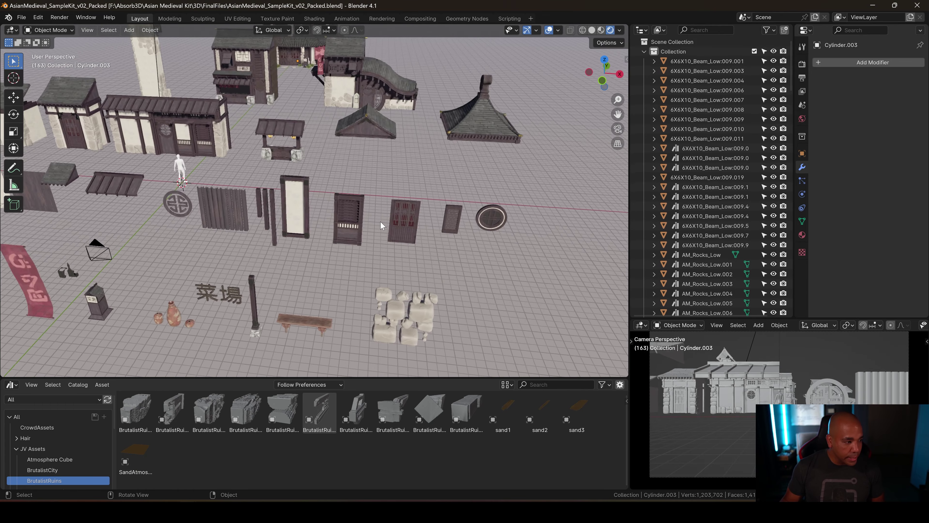
pyautogui.scroll(-6, 380, 221)
pyautogui.moveTo(364, 258); pyautogui.dragTo(332, 268, button='middle')
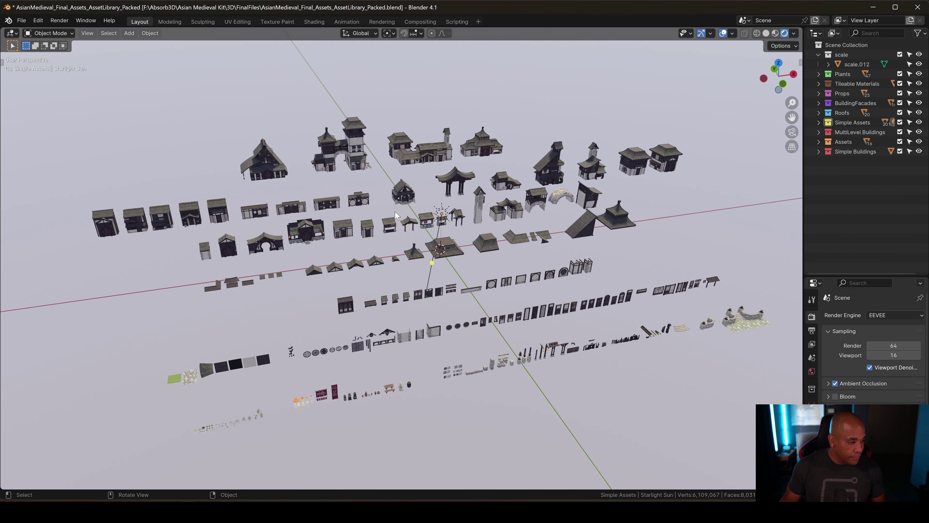
pyautogui.moveTo(397, 216); pyautogui.dragTo(450, 301, button='middle')
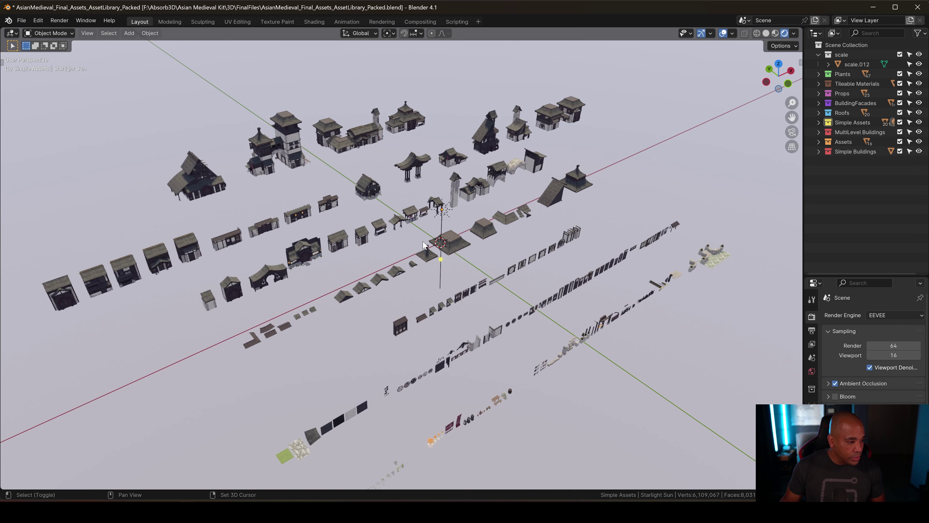
pyautogui.moveTo(523, 100); pyautogui.dragTo(443, 214, button='middle')
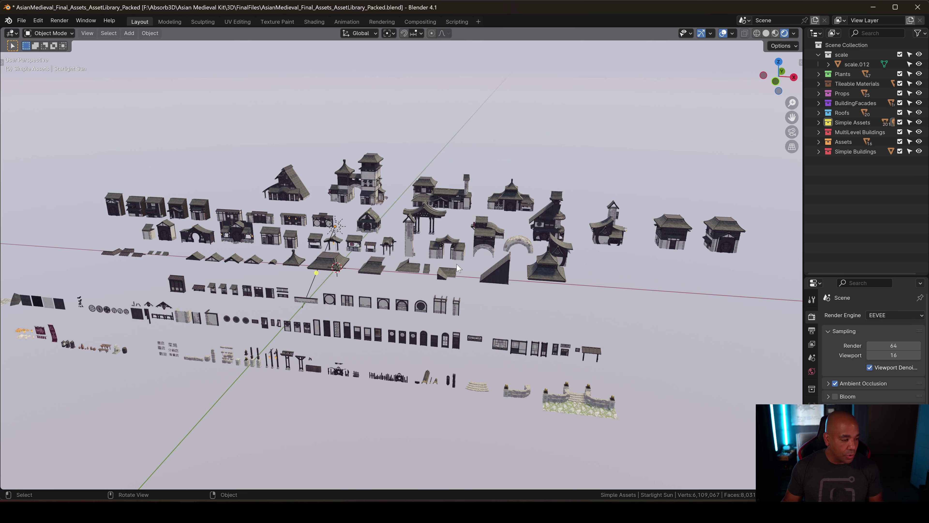
pyautogui.moveTo(380, 368); pyautogui.dragTo(463, 290, button='middle')
pyautogui.scroll(3, 451, 298)
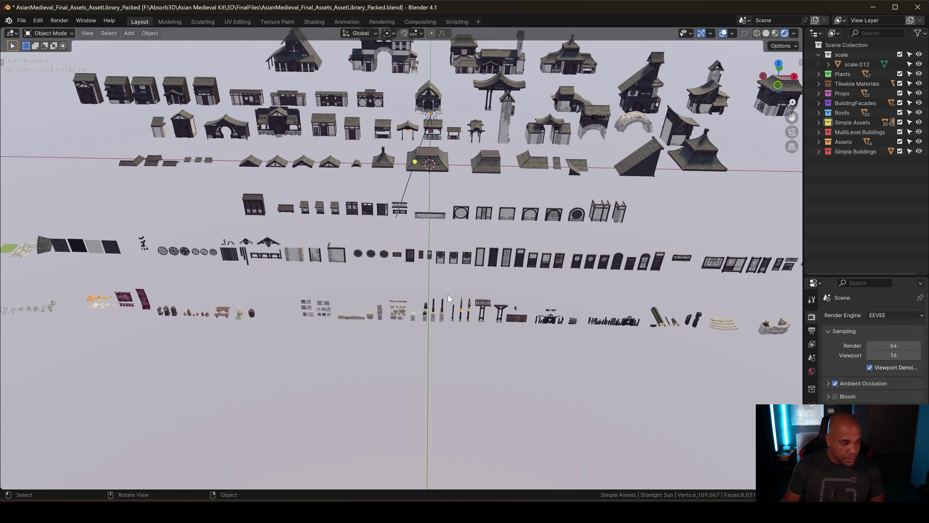
pyautogui.scroll(-3, 518, 312)
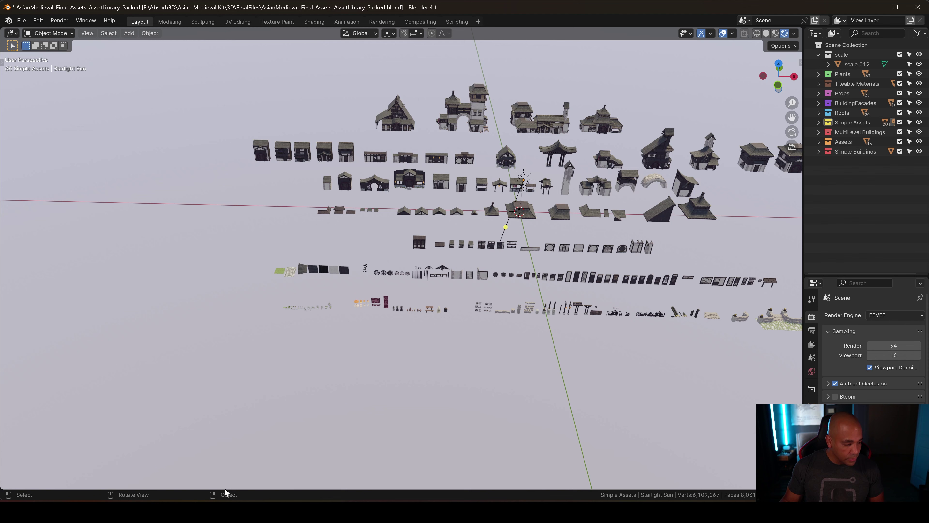
# - Switch back to the sample kit file and examine the kit's example buildings and the round contest dwelling
pyautogui.click(182, 475)
pyautogui.moveTo(398, 291); pyautogui.dragTo(390, 235, button='middle')
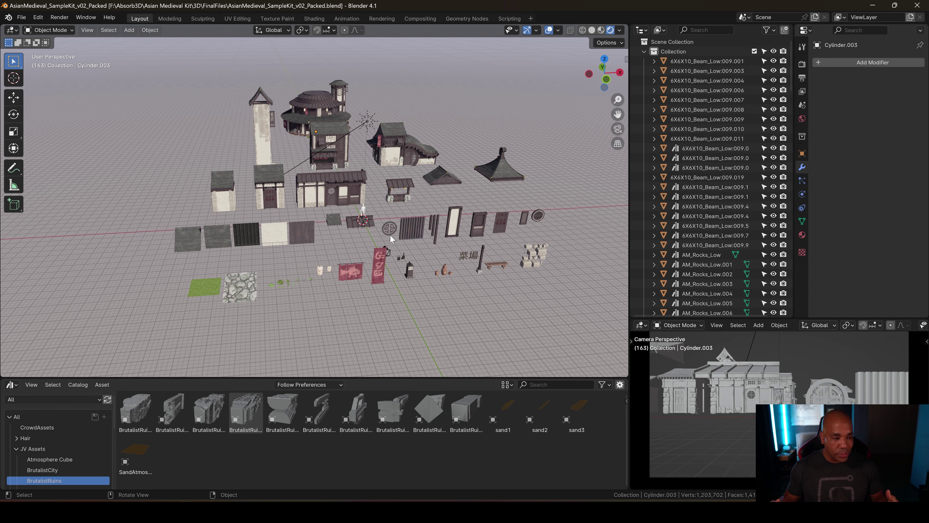
pyautogui.moveTo(397, 195); pyautogui.dragTo(447, 231, button='middle')
pyautogui.scroll(3, 402, 239)
pyautogui.scroll(3, 404, 230)
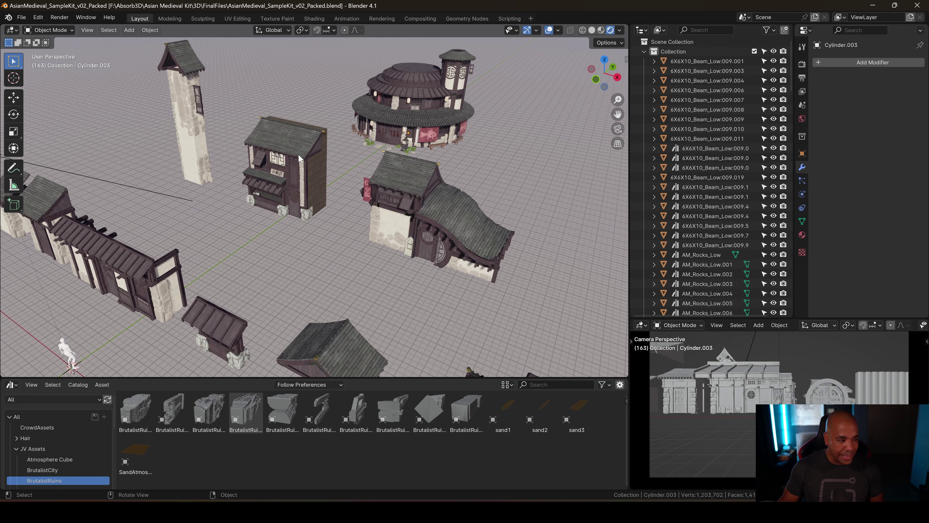
pyautogui.scroll(-3, 308, 169)
pyautogui.keyDown('shift'); pyautogui.moveTo(307, 169); pyautogui.dragTo(340, 227, button='middle'); pyautogui.keyUp('shift')
pyautogui.scroll(-2, 340, 226)
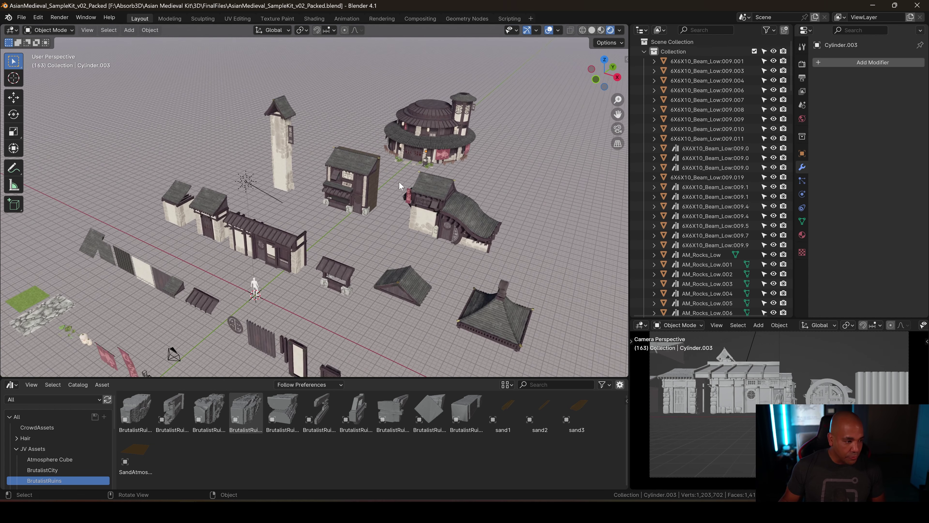
pyautogui.scroll(4, 398, 176)
pyautogui.moveTo(398, 175); pyautogui.dragTo(285, 202, button='middle')
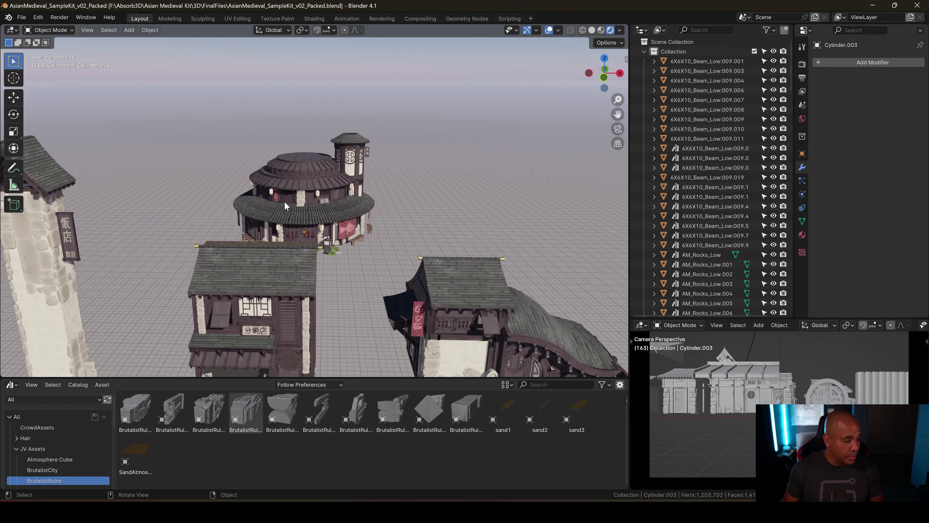
# - Review the sample kit again, from the example buildings down to the individual walls, doors, roofs and props
pyautogui.click(208, 467)
pyautogui.moveTo(186, 512)
pyautogui.click(238, 463)
pyautogui.hotkey('alt', 'Tab')
pyautogui.scroll(-6, 362, 233)
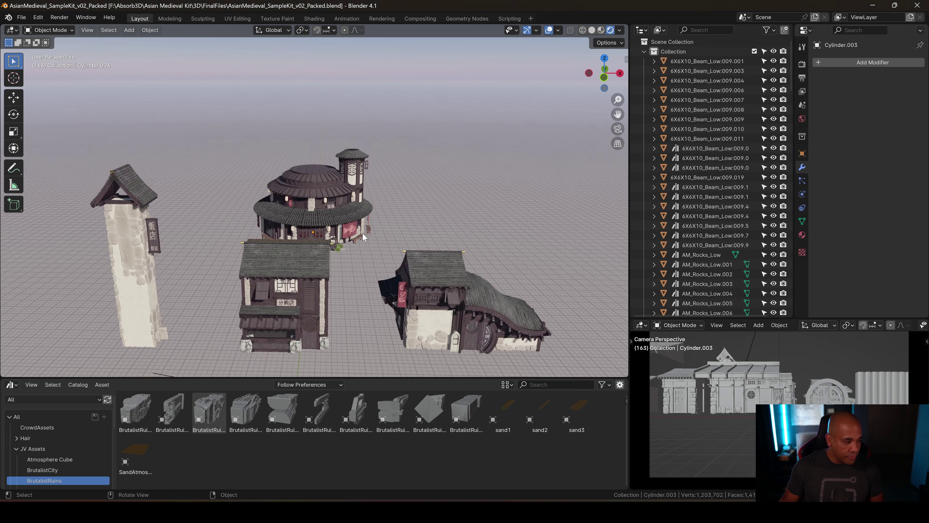
pyautogui.moveTo(354, 226); pyautogui.dragTo(357, 180, button='middle')
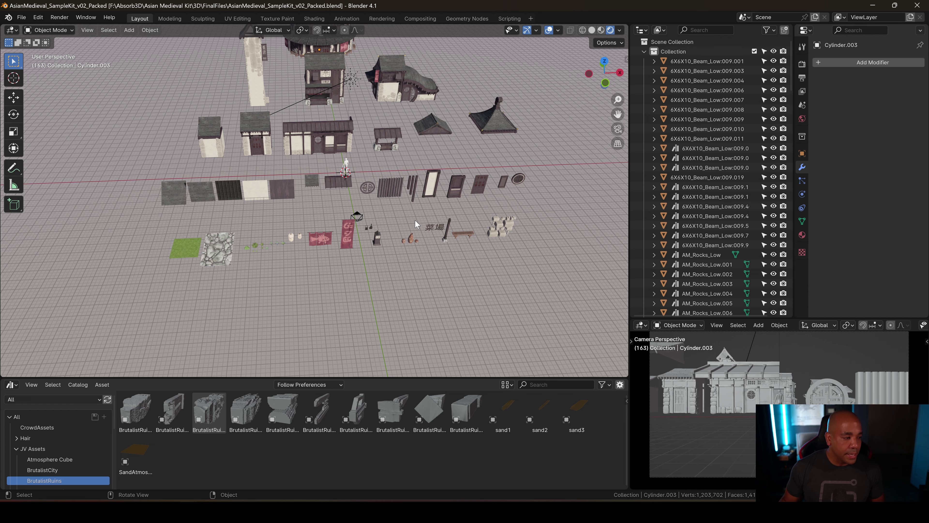
pyautogui.scroll(2, 425, 192)
pyautogui.keyDown('shift'); pyautogui.scroll(2, 392, 207); pyautogui.keyUp('shift')
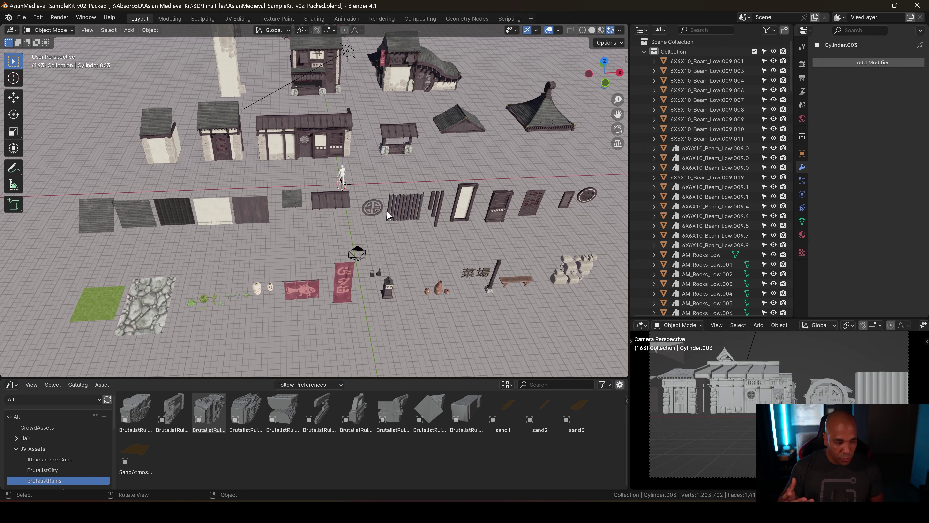
pyautogui.scroll(-3, 394, 210)
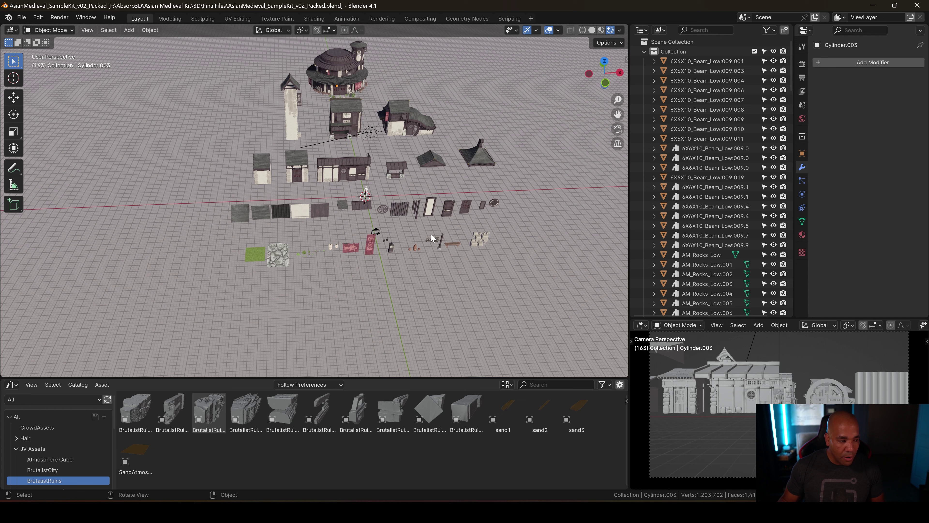
pyautogui.moveTo(396, 229); pyautogui.dragTo(450, 181, button='middle')
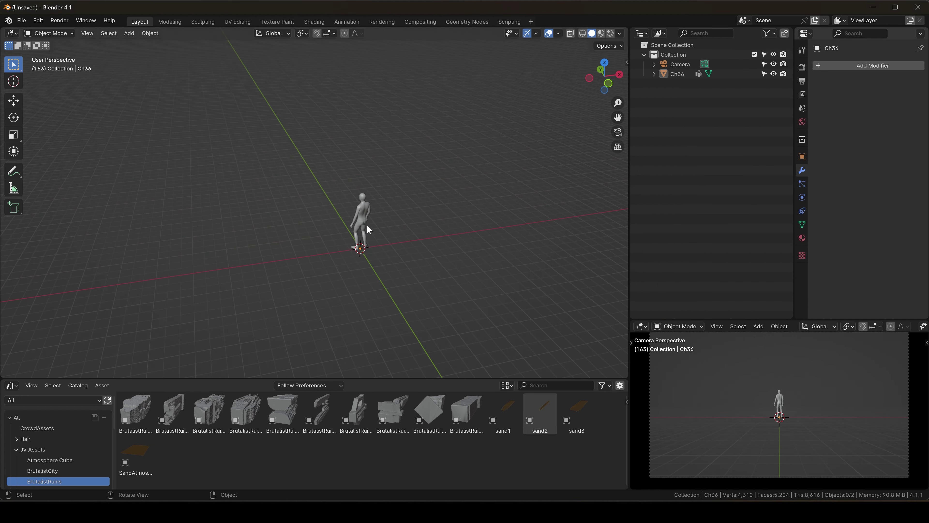
# - Add a cylinder at the origin in the unsaved scene with the human figure, flatten it along Z and enlarge it into a wide disc
pyautogui.click(366, 224)
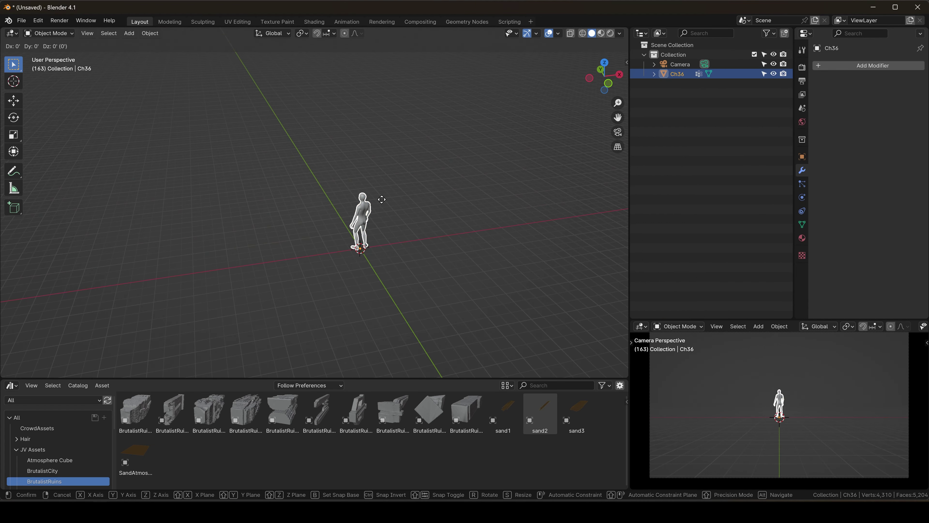
pyautogui.hotkey('shift', 'a')
pyautogui.click(428, 294)
pyautogui.press('s')
pyautogui.click(558, 227)
pyautogui.press('s')
pyautogui.press('z')
pyautogui.click(395, 241)
pyautogui.press('s')
pyautogui.click(477, 238)
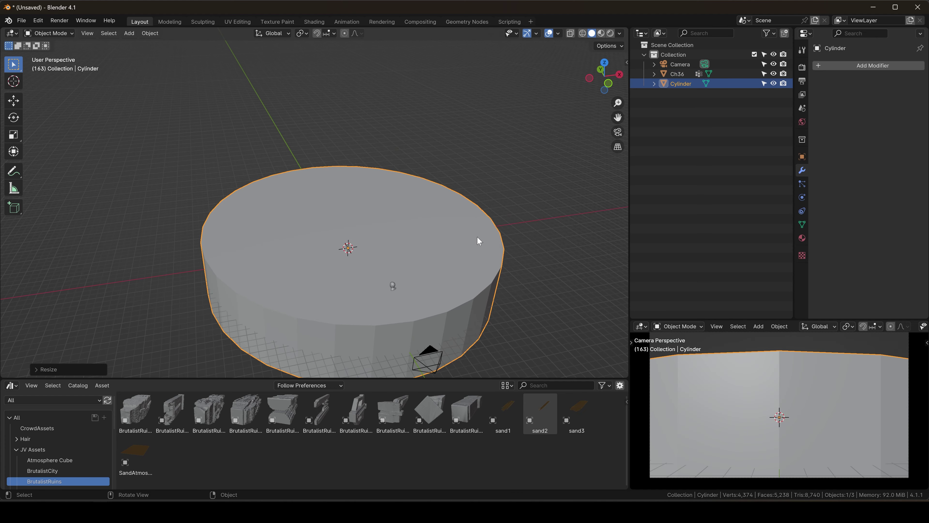
# - Raise the cylinder along Z in the front view so that its base reaches the ground plane
pyautogui.press('KP_1')
pyautogui.press('g')
pyautogui.press('z')
pyautogui.click(435, 172)
pyautogui.moveTo(348, 174); pyautogui.dragTo(371, 203, button='middle')
# - Move the human figure Ch36 along Y until it stands clear in front of the cylinder
pyautogui.click(677, 74)
pyautogui.press('g')
pyautogui.press('y')
# - Scale the cylinder down in the front view to suit the human figure and lower it along Z
pyautogui.click(681, 84)
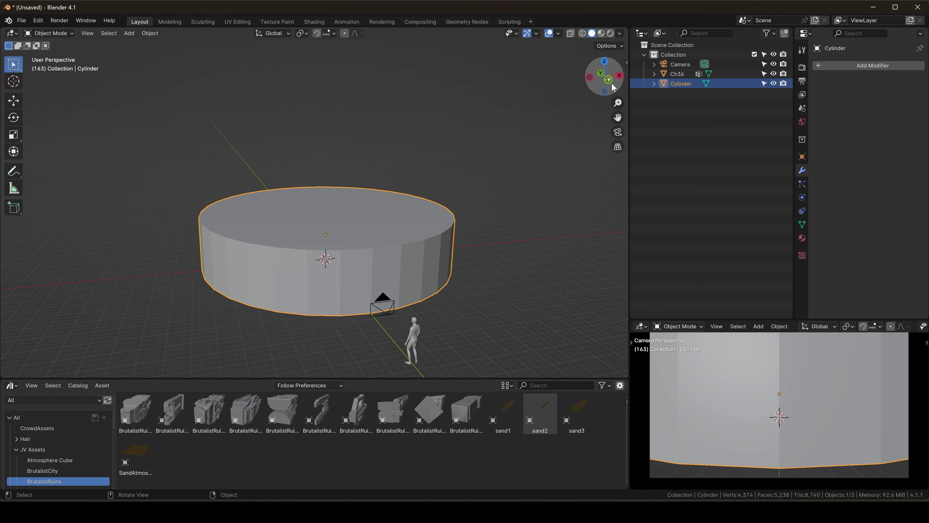
pyautogui.press('KP_1')
pyautogui.press('s')
pyautogui.click(407, 203)
pyautogui.press('g')
pyautogui.press('z')
pyautogui.click(407, 217)
# - Fine-tune the cylinder's overall size and vertical position so its base sits on the ground line
pyautogui.scroll(2, 307, 246)
pyautogui.press('g')
pyautogui.press('z')
pyautogui.click(359, 230)
pyautogui.press('s')
pyautogui.click(364, 229)
pyautogui.press('g')
pyautogui.press('z')
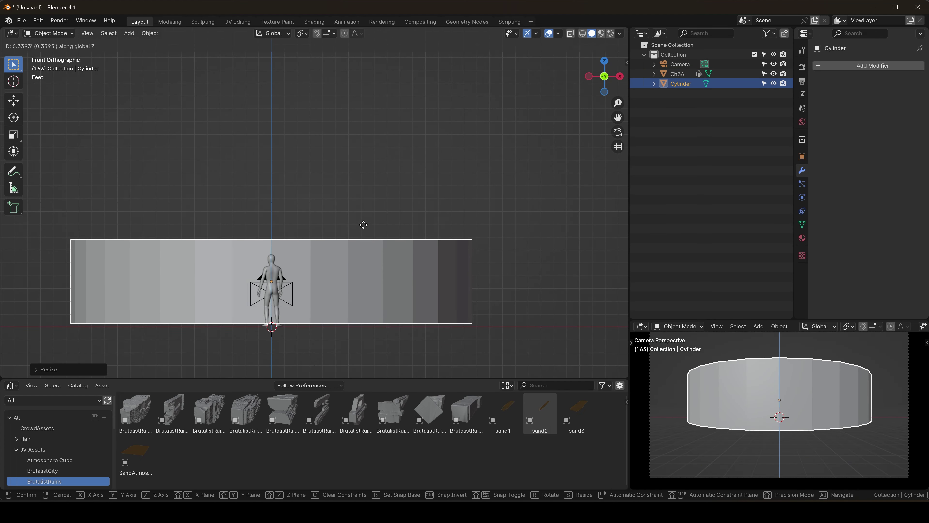
pyautogui.click(364, 227)
# - Apply the cylinder's transforms so its origin lies at ground level, and adjust its height along Z
pyautogui.hotkey('ctrl', 'a')
pyautogui.click(332, 255)
pyautogui.press('s')
pyautogui.press('z')
pyautogui.click(352, 200)
pyautogui.moveTo(360, 157); pyautogui.dragTo(437, 181, button='middle')
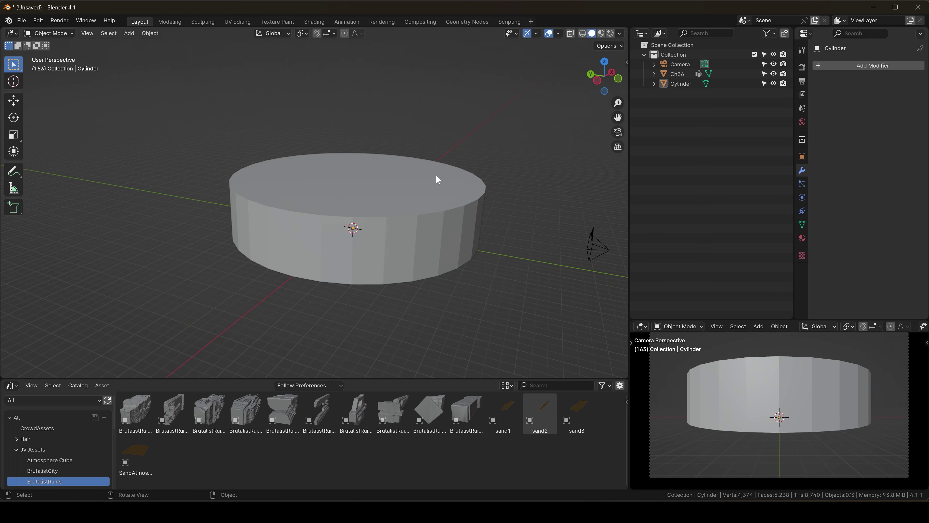
# - Reposition the human figure along Y between the camera and the cylinder as a scale reference
pyautogui.click(560, 257)
pyautogui.press('g')
pyautogui.press('y')
pyautogui.click(452, 234)
pyautogui.moveTo(448, 227); pyautogui.dragTo(348, 216, button='middle')
# - Duplicate the cylinder upward along Z and scale the copy to about 0.8 as a second tier
pyautogui.click(330, 201)
pyautogui.hotkey('shift', 'd')
pyautogui.press('z')
pyautogui.click(331, 184)
pyautogui.press('s')
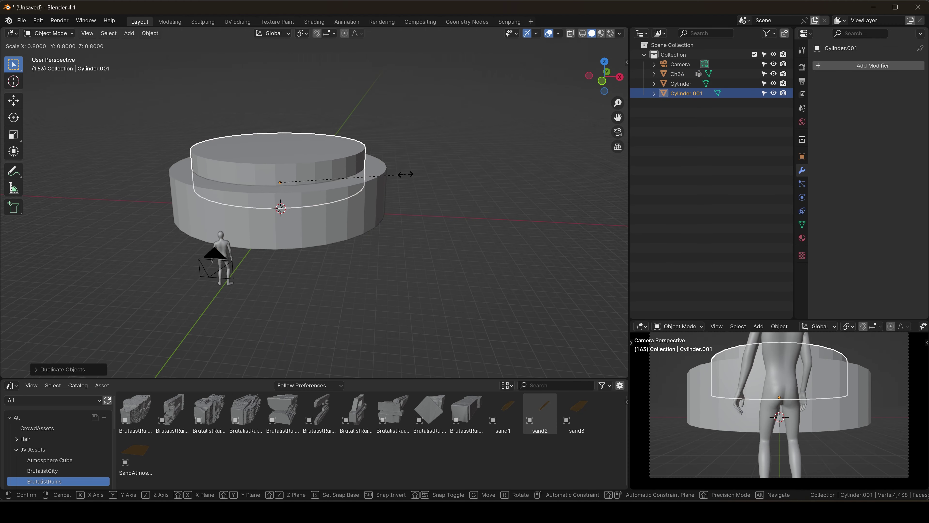
pyautogui.click(394, 175)
pyautogui.moveTo(362, 170); pyautogui.dragTo(398, 186, button='middle')
# - Inset the lower cylinder's top face and raise it along Z to form a sloped roof
pyautogui.click(447, 225)
pyautogui.scroll(2, 465, 216)
pyautogui.press('Tab')
pyautogui.click(488, 215)
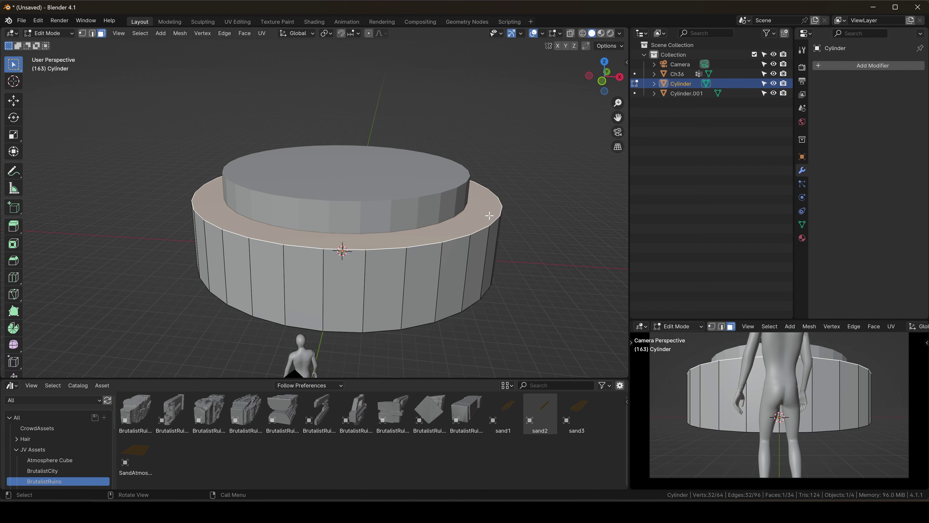
pyautogui.press('i')
pyautogui.click(498, 179)
pyautogui.press('g')
pyautogui.press('z')
pyautogui.click(499, 164)
pyautogui.press('Tab')
# - Move the upper cylinder up along Z so it rises above the lower tier's sloped roof
pyautogui.click(446, 181)
pyautogui.press('g')
pyautogui.press('z')
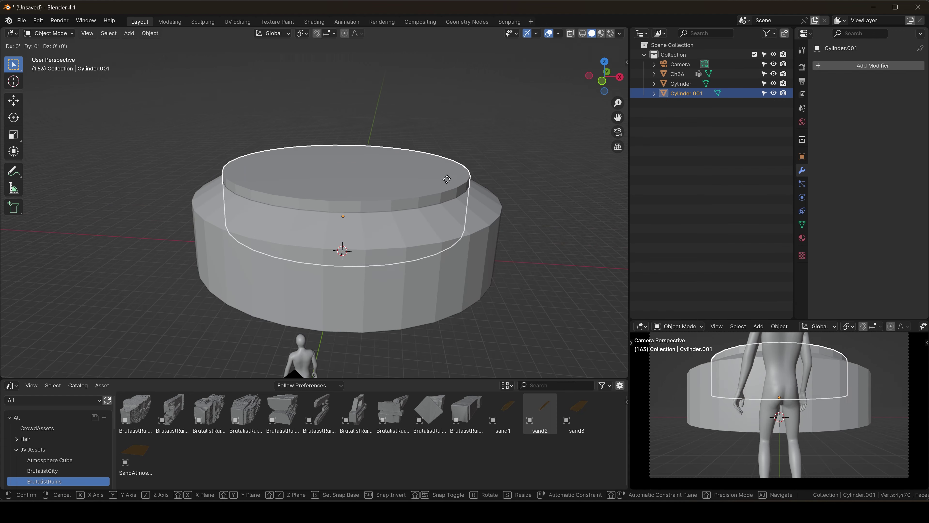
pyautogui.click(448, 161)
# - Inset the upper cylinder's top face and raise it to form a second sloped roof
pyautogui.press('Tab')
pyautogui.click(452, 155)
pyautogui.press('i')
pyautogui.click(497, 149)
pyautogui.press('Tab')
pyautogui.press('KP_1')
pyautogui.hotkey('alt', 'a')
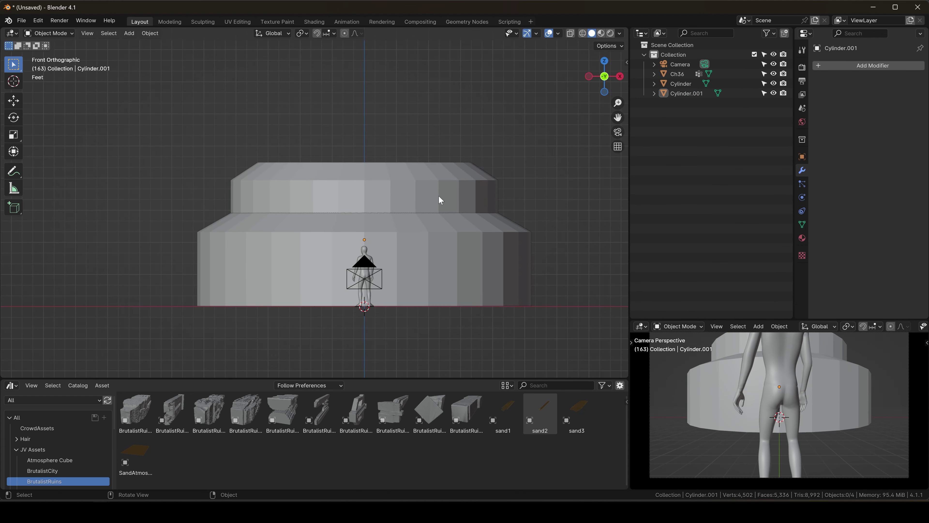
# - Try to duplicate the upper cylinder sideways along X
pyautogui.moveTo(433, 187); pyautogui.dragTo(356, 225, button='middle')
pyautogui.click(357, 225)
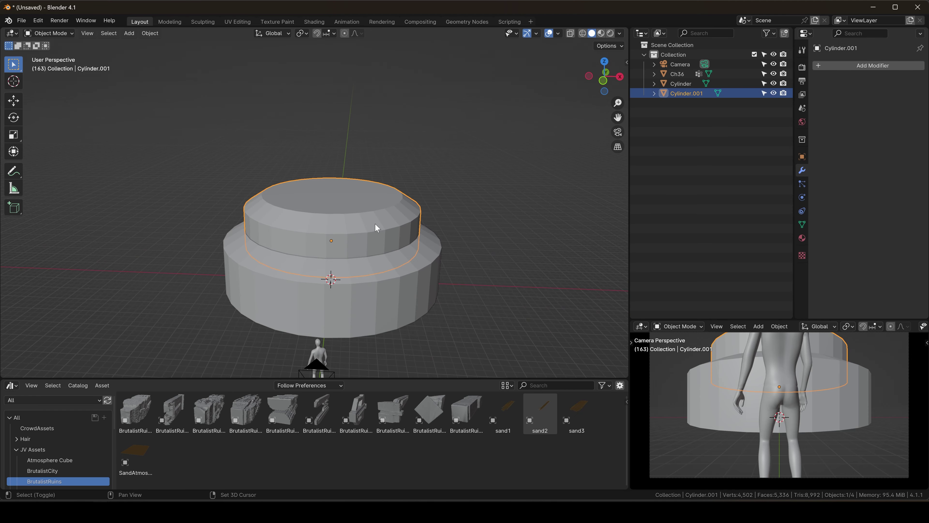
pyautogui.hotkey('shift', 'd')
pyautogui.press('x')
pyautogui.click(447, 224)
pyautogui.moveTo(448, 224); pyautogui.dragTo(465, 277, button='middle')
pyautogui.hotkey('ctrl', 'z')
# - Duplicate the upper cylinder along X and scale the copy down to a narrow tower's width
pyautogui.hotkey('shift', 'd')
pyautogui.press('x')
pyautogui.click(541, 238)
pyautogui.click(602, 86)
pyautogui.press('s')
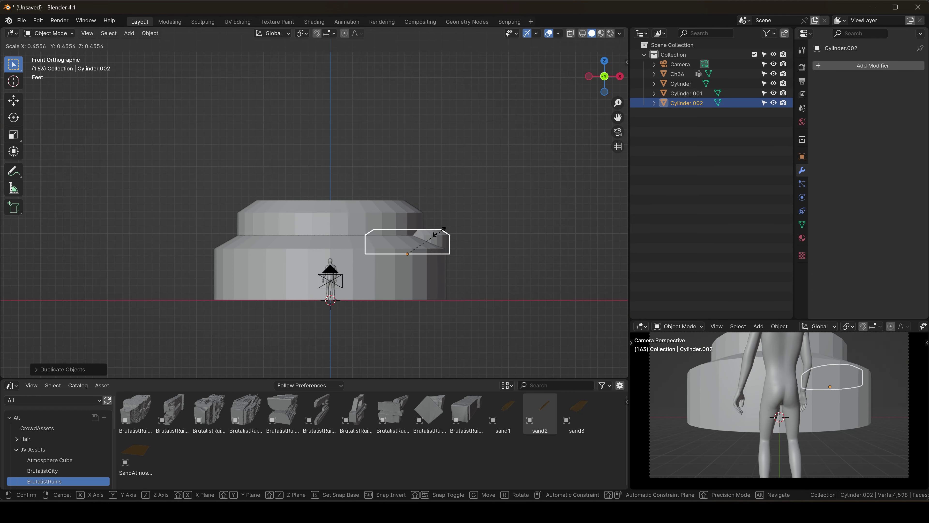
pyautogui.click(434, 237)
# - Stretch the small cylinder along Z into a tall tower and shift it vertically beside the tiers
pyautogui.press('s')
pyautogui.press('z')
pyautogui.click(591, 132)
pyautogui.press('g')
pyautogui.press('z')
pyautogui.click(527, 179)
pyautogui.moveTo(484, 205); pyautogui.dragTo(467, 214, button='middle')
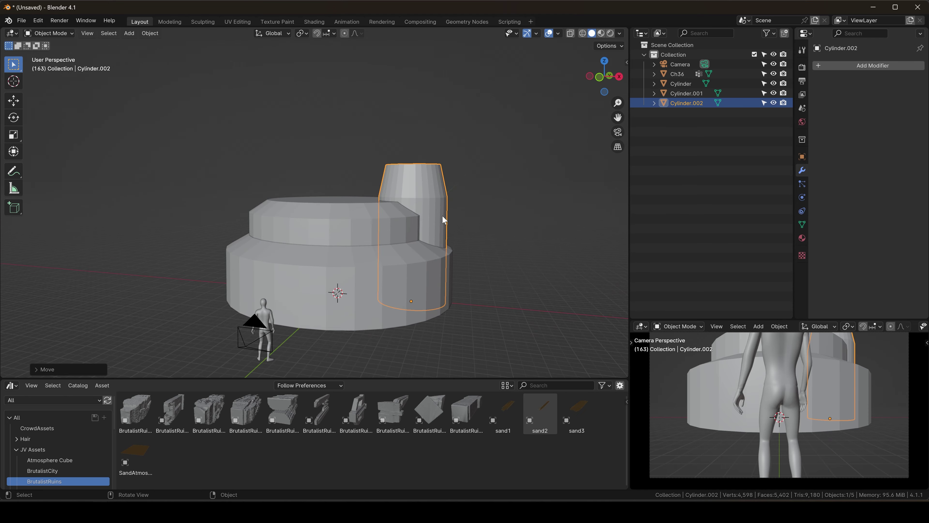
# - Adjust the tower's vertical proportions so it runs from the ground to above the upper tier with a shallow sloped cap
pyautogui.click(599, 77)
pyautogui.press('s')
pyautogui.press('z')
pyautogui.click(389, 273)
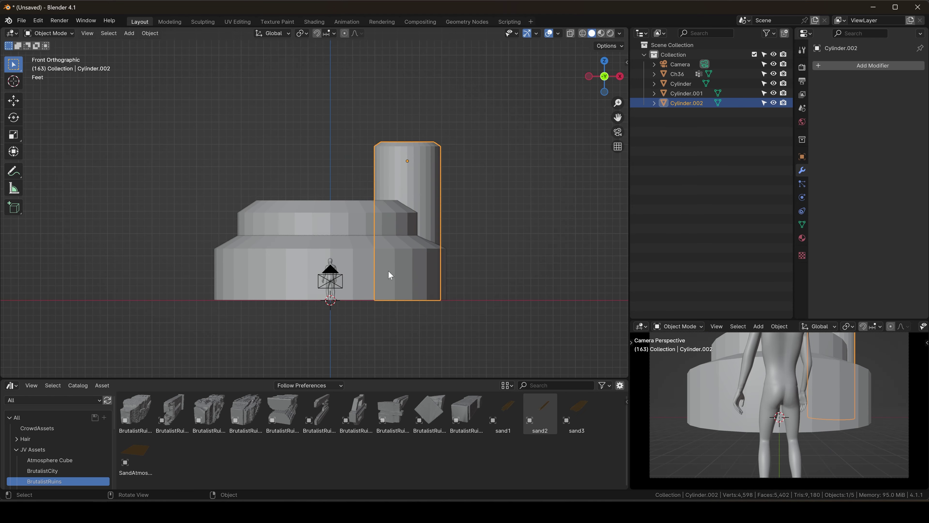
# - Move the tower slightly inward along X against the round tiers and deselect it
pyautogui.press('g')
pyautogui.press('x')
pyautogui.moveTo(520, 234); pyautogui.dragTo(384, 246, button='middle')
pyautogui.click(499, 262)
pyautogui.click(500, 262)
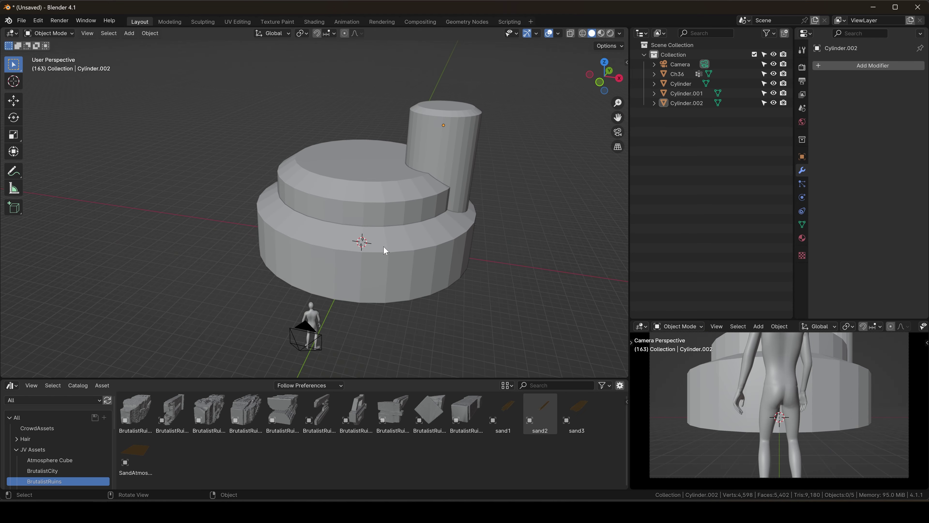
# - Add two horizontal loop cuts around the tower just below its sloped cap
pyautogui.press('KP_1')
pyautogui.scroll(4, 392, 207)
pyautogui.click(399, 195)
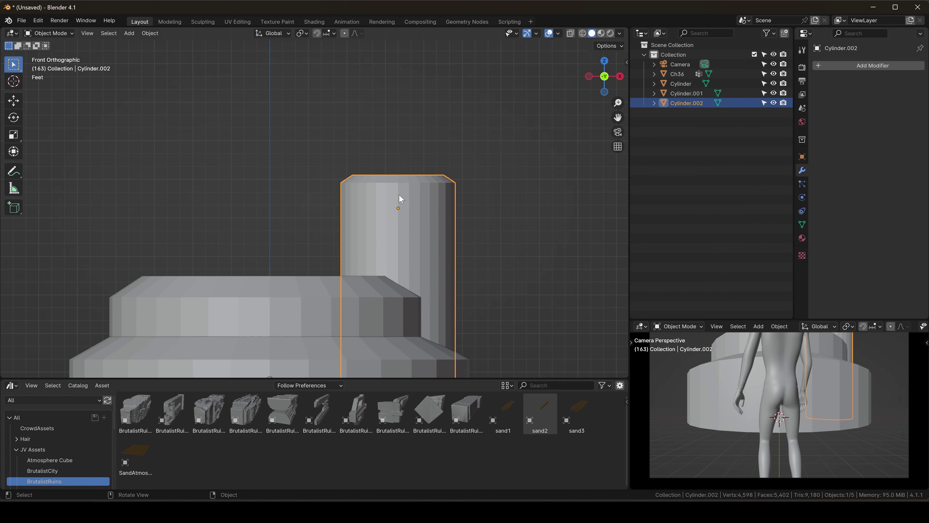
pyautogui.press('Tab')
pyautogui.hotkey('ctrl', 'r')
pyautogui.click(455, 203)
pyautogui.click(451, 104)
pyautogui.hotkey('ctrl', 'r')
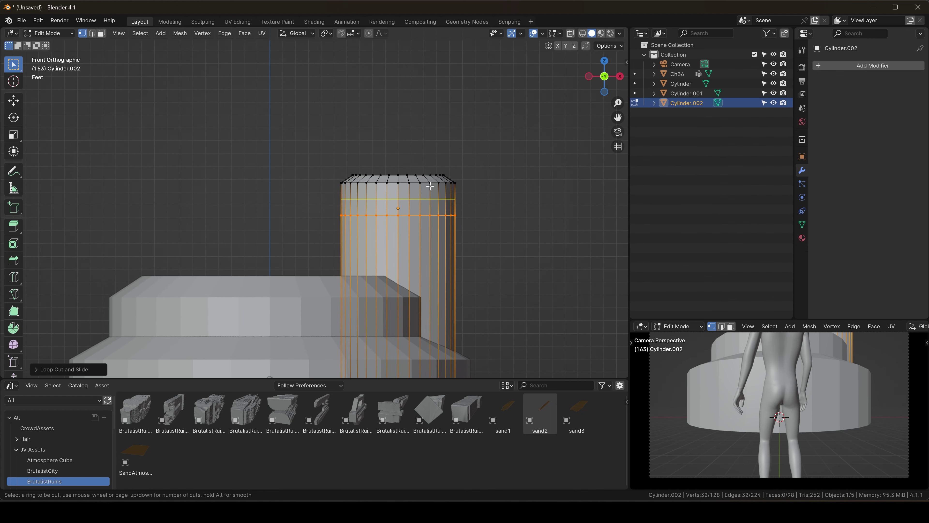
pyautogui.doubleClick(430, 189)
# - Delete the ring of faces between the two new loops to open a band under the tower's cap
pyautogui.press('3')
pyautogui.keyDown('alt'); pyautogui.click(429, 203); pyautogui.keyUp('alt')
pyautogui.press('x')
pyautogui.click(424, 221)
# - Raise the detached cap and the tower body's upper edge along Z, leaving a narrow open band between them
pyautogui.press('1')
pyautogui.hotkey('alt', 'z')
pyautogui.moveTo(324, 155); pyautogui.dragTo(539, 207)
pyautogui.scroll(-3, 540, 206)
pyautogui.press('g')
pyautogui.press('z')
pyautogui.click(540, 186)
pyautogui.moveTo(405, 195); pyautogui.dragTo(558, 222)
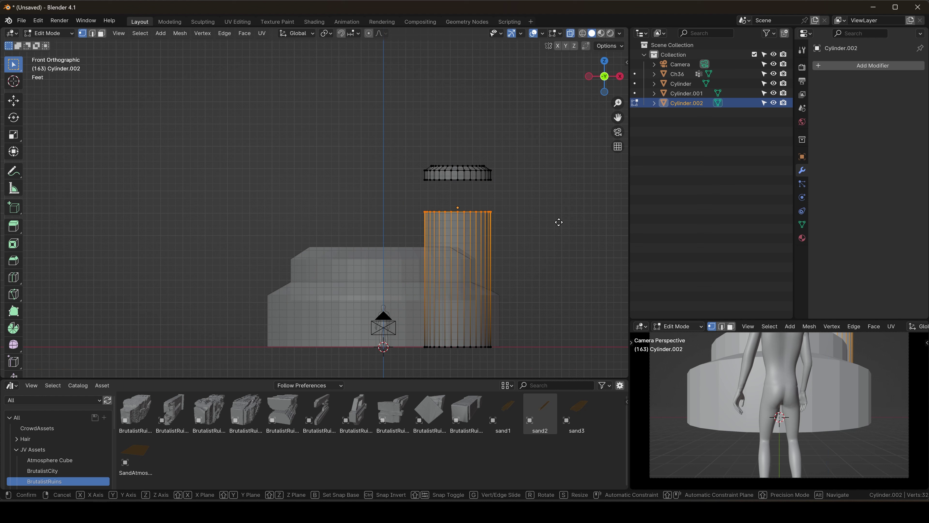
pyautogui.press('g')
pyautogui.press('z')
pyautogui.click(562, 200)
pyautogui.press('Tab')
pyautogui.scroll(2, 398, 331)
pyautogui.keyDown('shift'); pyautogui.moveTo(397, 331); pyautogui.dragTo(365, 309, button='middle'); pyautogui.keyUp('shift')
pyautogui.click(342, 173)
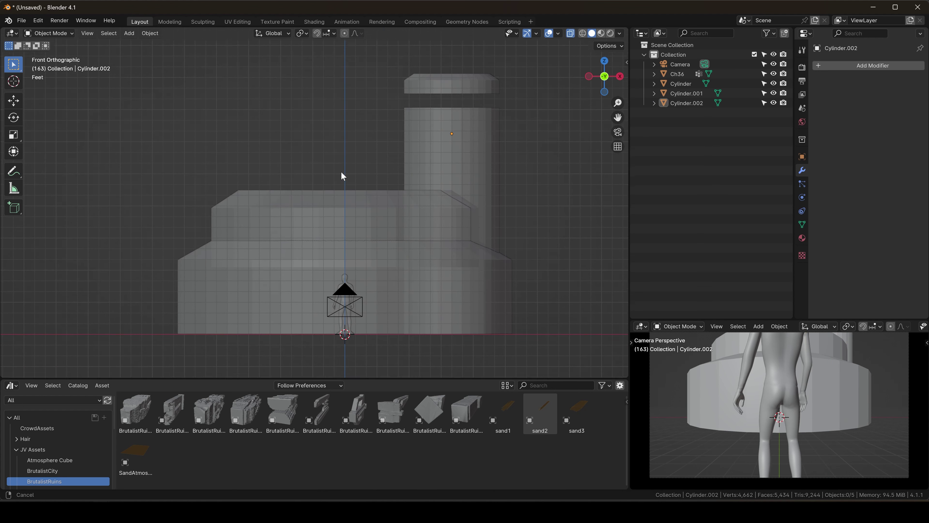
pyautogui.click(344, 272)
pyautogui.press('g')
pyautogui.rightClick(426, 91)
# - Raise the top vertices of the tower's cap along Z to make its slope taller
pyautogui.keyDown('shift'); pyautogui.moveTo(517, 121); pyautogui.dragTo(510, 219, button='middle'); pyautogui.keyUp('shift')
pyautogui.scroll(3, 510, 219)
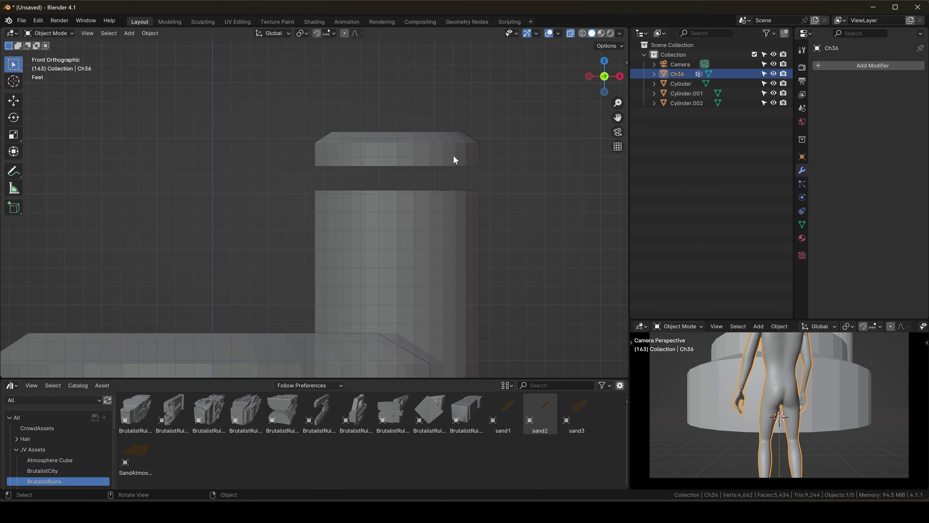
pyautogui.click(453, 155)
pyautogui.press('Tab')
pyautogui.moveTo(304, 114); pyautogui.dragTo(502, 139)
pyautogui.press('g')
pyautogui.press('z')
pyautogui.click(500, 122)
pyautogui.press('Tab')
pyautogui.scroll(-5, 500, 125)
pyautogui.moveTo(497, 138); pyautogui.dragTo(369, 197, button='middle')
pyautogui.hotkey('alt', 'z')
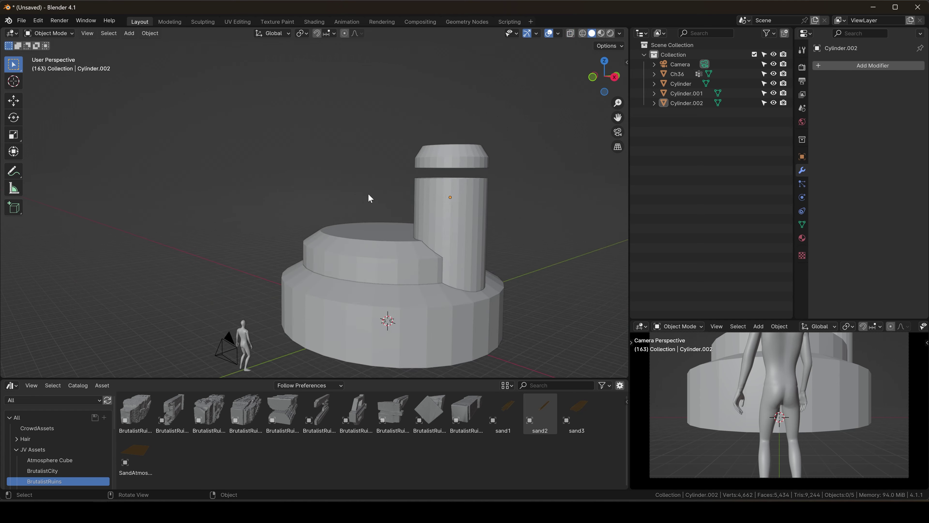
pyautogui.hotkey('ctrl', 's')
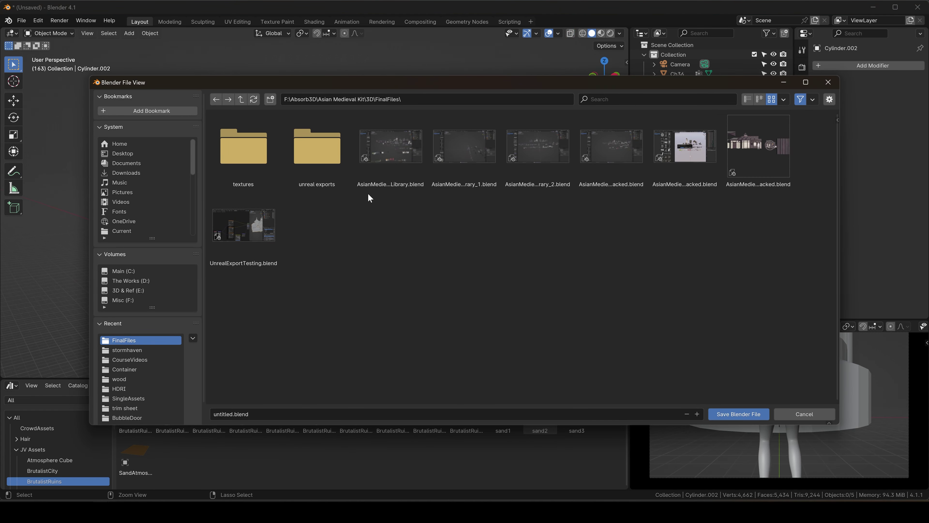
pyautogui.press('Escape')
# - Raise the upper vertices of both round tiers together along Z to heighten the lower tier's wall
pyautogui.moveTo(431, 205); pyautogui.dragTo(452, 136, button='middle')
pyautogui.click(380, 205)
pyautogui.keyDown('shift'); pyautogui.click(347, 257); pyautogui.keyUp('shift')
pyautogui.press('Tab')
pyautogui.hotkey('alt', 'z')
pyautogui.moveTo(190, 156); pyautogui.dragTo(549, 257)
pyautogui.hotkey('alt', 'z')
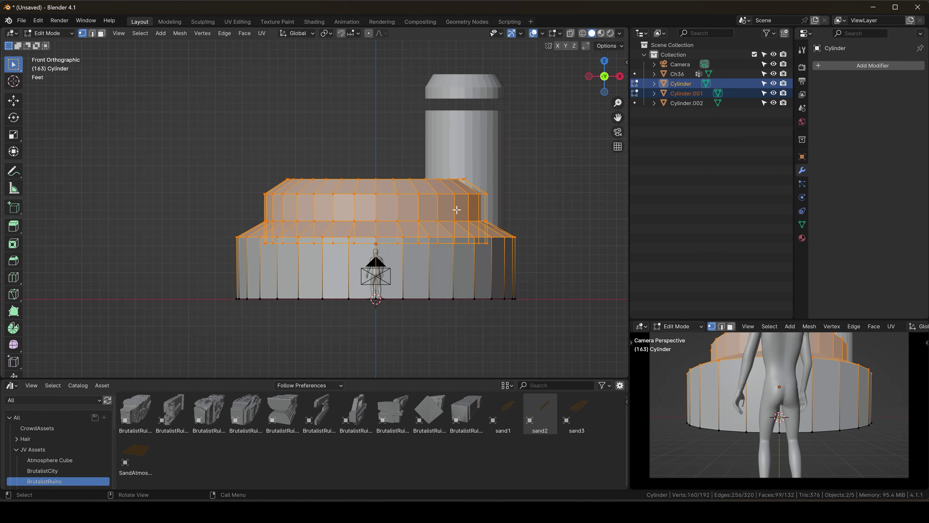
pyautogui.press('Tab')
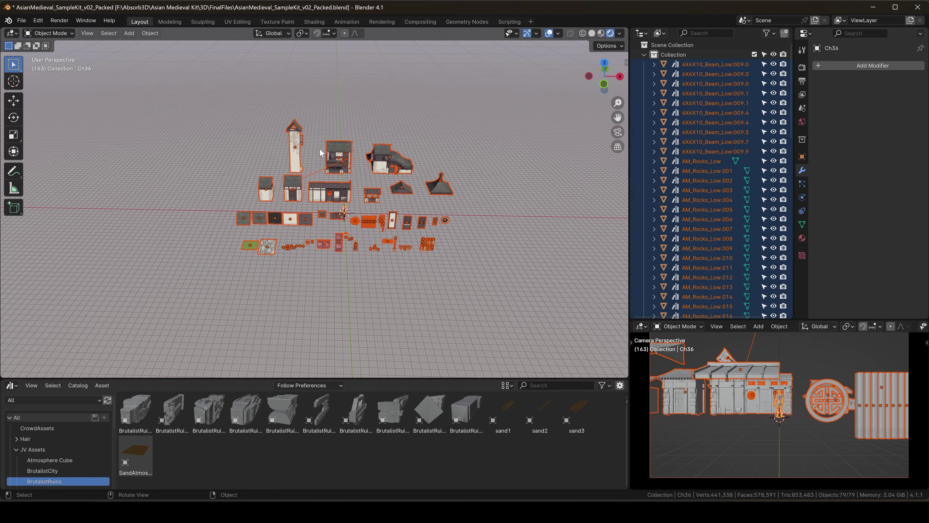
# - Exclude the light, camera and human figure from the sample kit's selection and copy the remaining objects
pyautogui.scroll(4, 319, 148)
pyautogui.keyDown('ctrl'); pyautogui.moveTo(393, 141); pyautogui.dragTo(374, 168); pyautogui.keyUp('ctrl')
pyautogui.keyDown('shift'); pyautogui.click(435, 164); pyautogui.keyUp('shift')
pyautogui.scroll(-2, 406, 219)
pyautogui.keyDown('ctrl'); pyautogui.moveTo(380, 287); pyautogui.dragTo(398, 277); pyautogui.keyUp('ctrl')
pyautogui.keyDown('ctrl'); pyautogui.moveTo(368, 219); pyautogui.dragTo(388, 225); pyautogui.keyUp('ctrl')
pyautogui.hotkey('ctrl', 'c')
pyautogui.moveTo(106, 512)
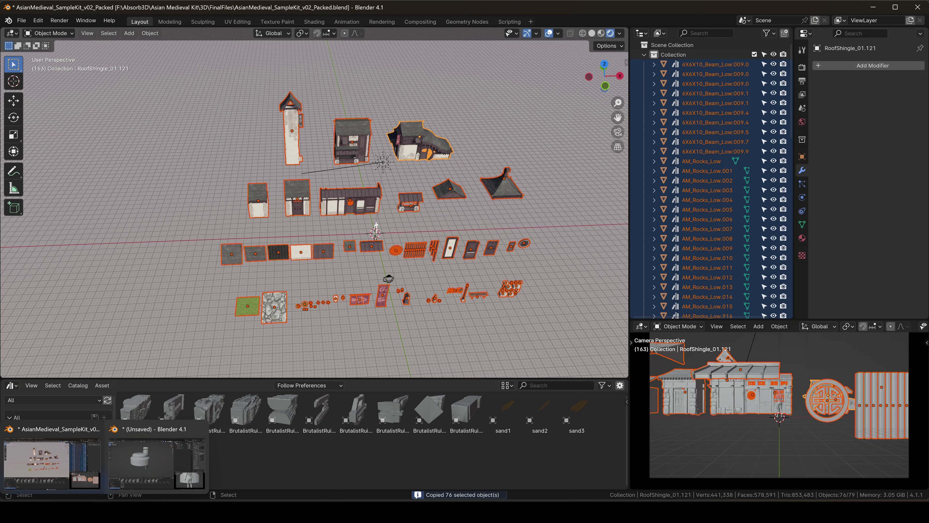
# - Switch to the unsaved building scene in Blender, paste the kit objects and move them along X beside the round building
pyautogui.click(157, 463)
pyautogui.hotkey('ctrl', 'v')
pyautogui.scroll(-5, 399, 204)
pyautogui.press('g')
pyautogui.press('x')
pyautogui.click(78, 207)
# - Put the three building cylinders in a new collection named base and the kit objects in one named kit
pyautogui.moveTo(450, 172); pyautogui.dragTo(542, 225)
pyautogui.press('m')
pyautogui.click(484, 211)
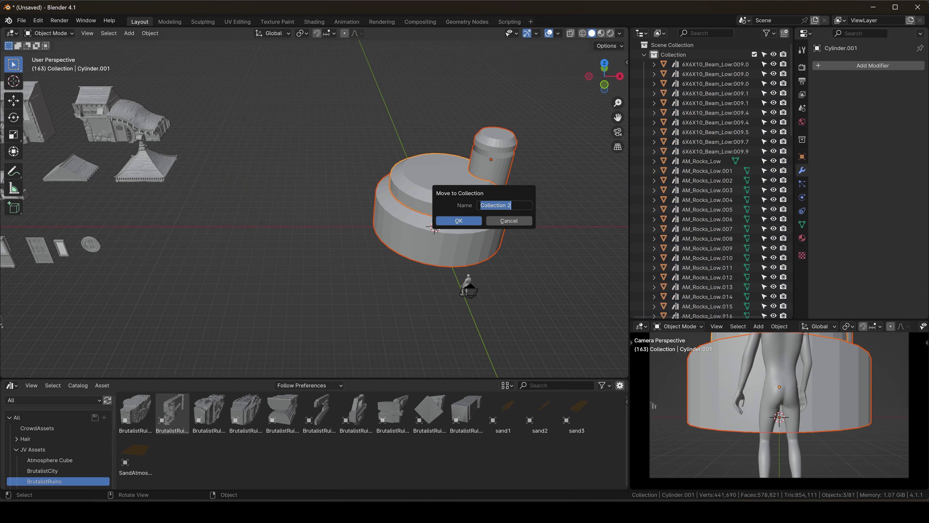
pyautogui.scroll(-3, 403, 220)
pyautogui.keyDown('shift'); pyautogui.moveTo(293, 212); pyautogui.dragTo(472, 227, button='middle'); pyautogui.keyUp('shift')
pyautogui.moveTo(124, 104); pyautogui.dragTo(418, 280)
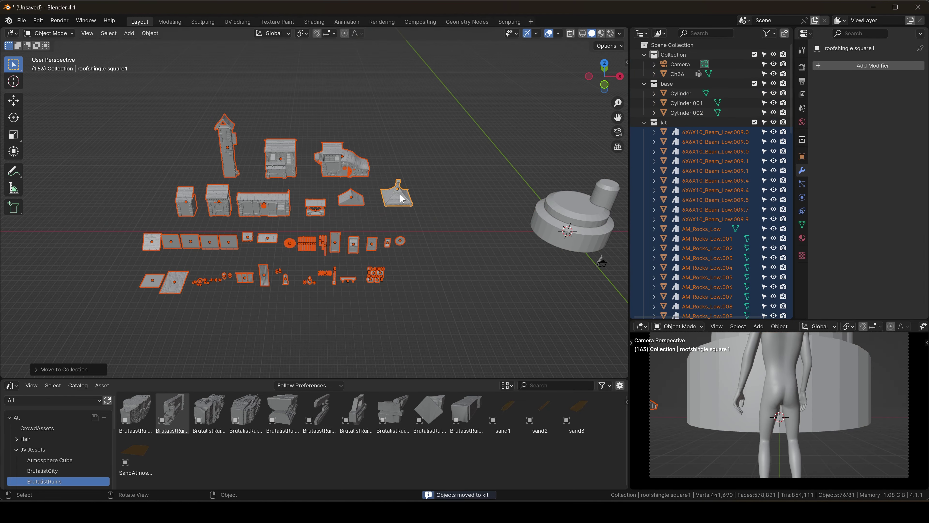
# - Focus on the kit's single wood roof panel and show its materials in the viewport
pyautogui.scroll(3, 492, 251)
pyautogui.scroll(5, 210, 214)
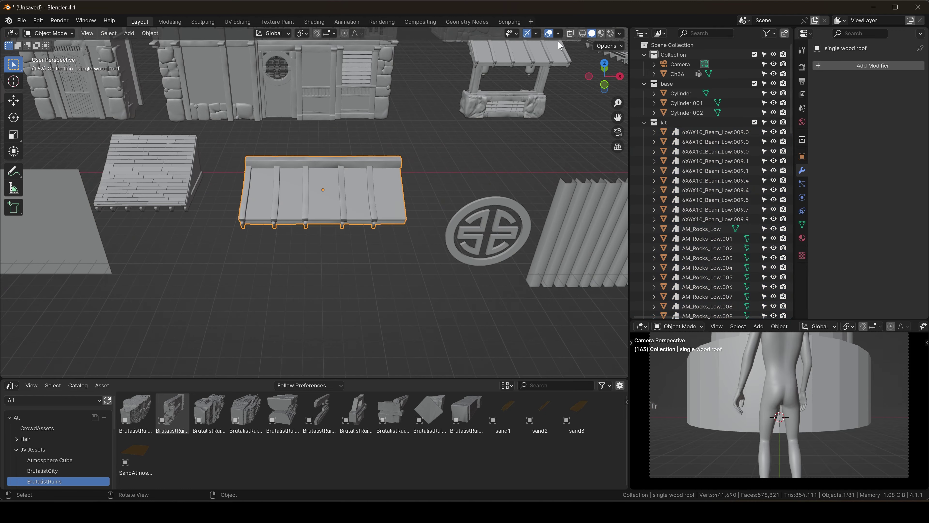
pyautogui.click(323, 220)
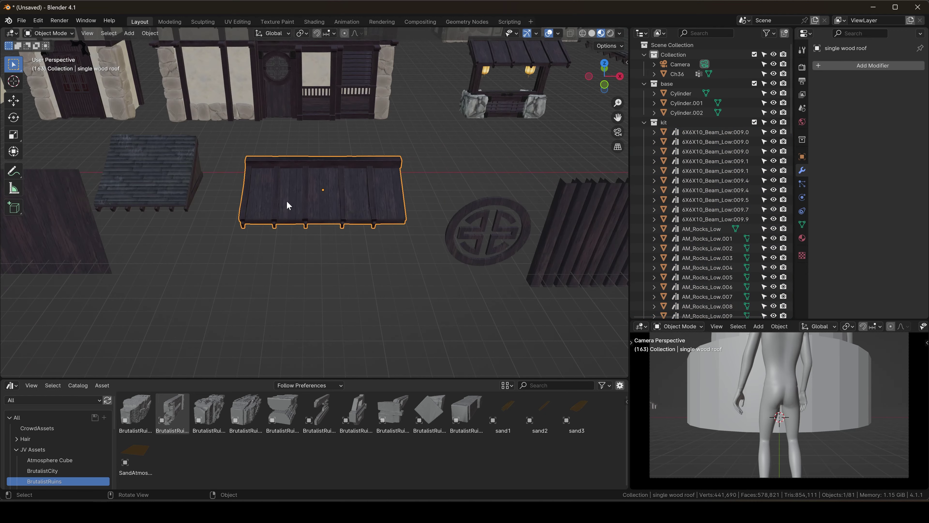
pyautogui.moveTo(289, 205); pyautogui.dragTo(277, 224, button='middle')
# - Duplicate the single wood roof and the shingle roof panel along X into the free space beside the kit
pyautogui.click(475, 180)
pyautogui.keyDown('shift'); pyautogui.click(556, 155); pyautogui.keyUp('shift')
pyautogui.scroll(-8, 535, 226)
pyautogui.hotkey('shift', 'd')
pyautogui.press('x')
pyautogui.click(422, 240)
# - Add an Array modifier to the wood roof copy with a count of 6 and a relative X factor of 0.980
pyautogui.scroll(4, 422, 239)
pyautogui.keyDown('shift'); pyautogui.moveTo(421, 240); pyautogui.dragTo(329, 248, button='middle'); pyautogui.keyUp('shift')
pyautogui.click(240, 239)
pyautogui.click(872, 65)
pyautogui.write('ar')
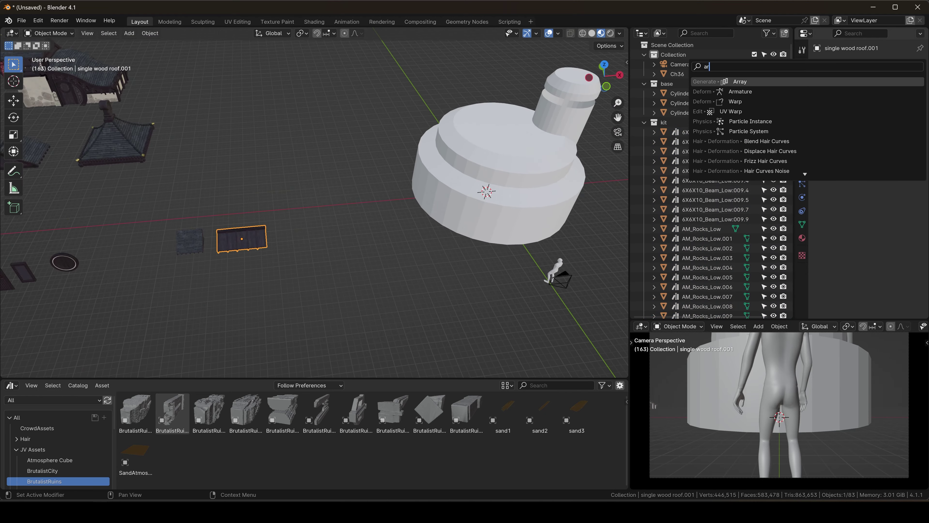
pyautogui.press('Return')
pyautogui.scroll(4, 303, 255)
pyautogui.scroll(8, 207, 222)
pyautogui.moveTo(884, 138); pyautogui.dragTo(892, 108)
pyautogui.scroll(-10, 384, 213)
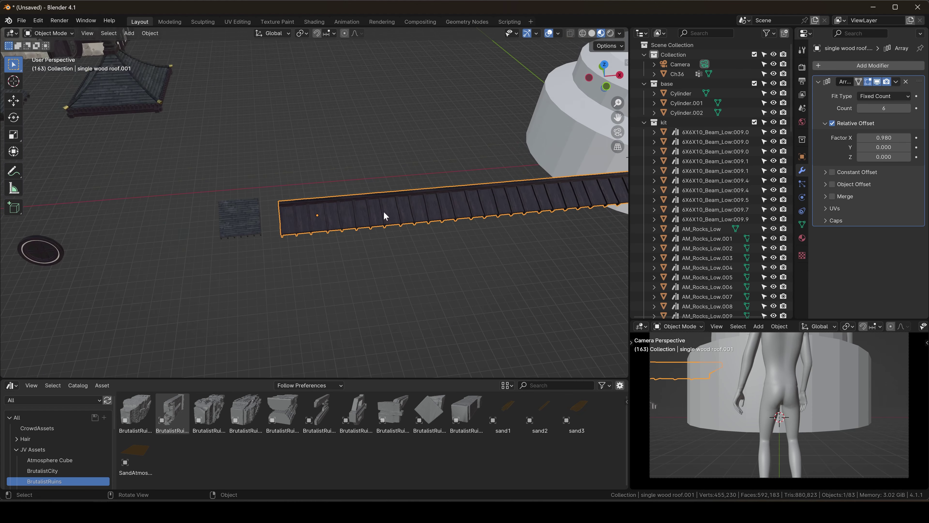
# - Bend the arrayed wood roof 360° around Z with a Simple Deform modifier and apply its object transform
pyautogui.keyDown('shift'); pyautogui.moveTo(384, 214); pyautogui.dragTo(309, 233, button='middle'); pyautogui.keyUp('shift')
pyautogui.click(873, 65)
pyautogui.write('si')
pyautogui.press('Return')
pyautogui.click(855, 249)
pyautogui.click(902, 284)
pyautogui.moveTo(463, 156); pyautogui.dragTo(435, 194, button='middle')
pyautogui.click(884, 260)
pyautogui.write('360')
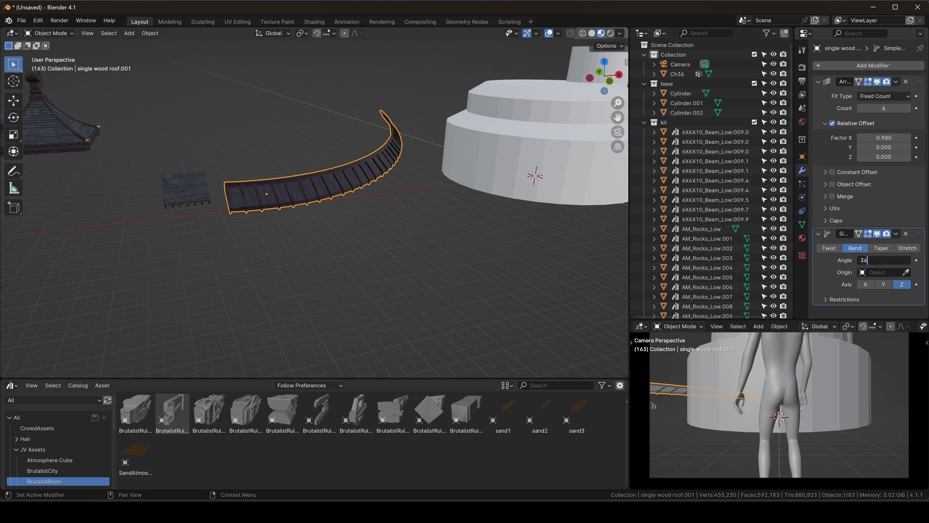
pyautogui.press('Return')
pyautogui.hotkey('ctrl', 'a')
pyautogui.click(307, 191)
# - Subdivide the wood roof's flat panel with evenly spaced loop cuts so it can bend smoothly
pyautogui.press('Tab')
pyautogui.click(342, 288)
pyautogui.hotkey('ctrl', 'l')
pyautogui.hotkey('ctrl', 'r')
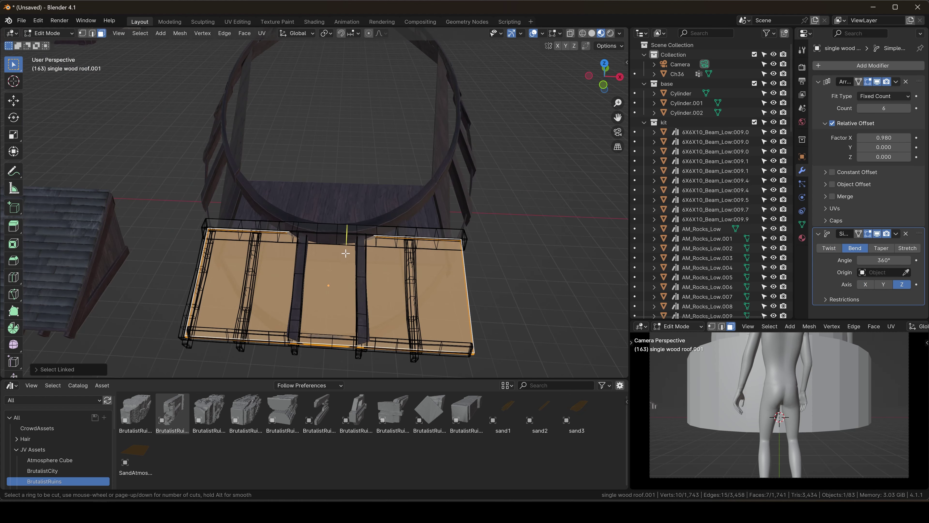
pyautogui.scroll(5, 325, 342)
pyautogui.click(326, 342)
pyautogui.rightClick(325, 341)
pyautogui.press('Tab')
# - Apply the subdivided wood roof's object transform and set its origin to its geometry
pyautogui.hotkey('ctrl', 'a')
pyautogui.click(404, 240)
pyautogui.rightClick(397, 278)
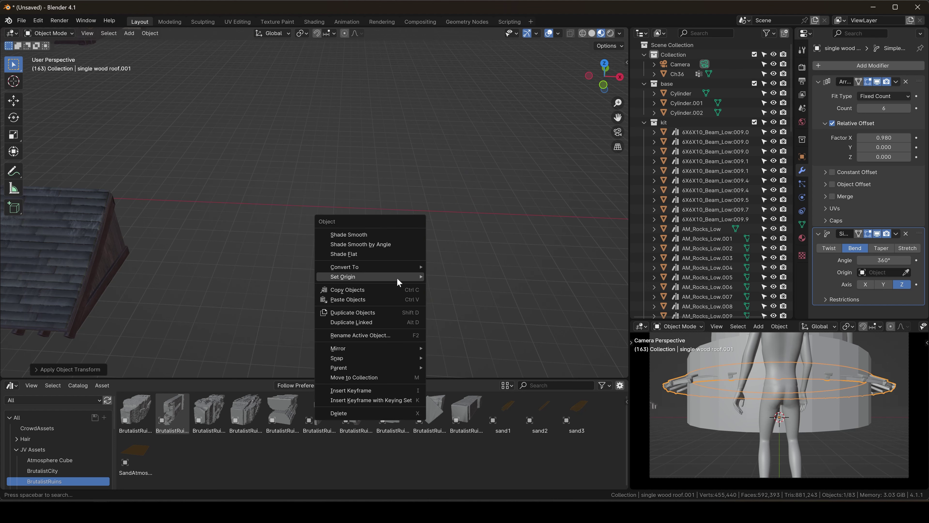
pyautogui.click(452, 286)
# - Set the wood roof ring's array count to 13 and center the ring around the building's lower tier
pyautogui.moveTo(473, 180); pyautogui.dragTo(456, 157, button='middle')
pyautogui.click(417, 208)
pyautogui.moveTo(884, 108); pyautogui.dragTo(904, 108)
pyautogui.scroll(-4, 417, 205)
pyautogui.moveTo(417, 205); pyautogui.dragTo(431, 256, button='middle')
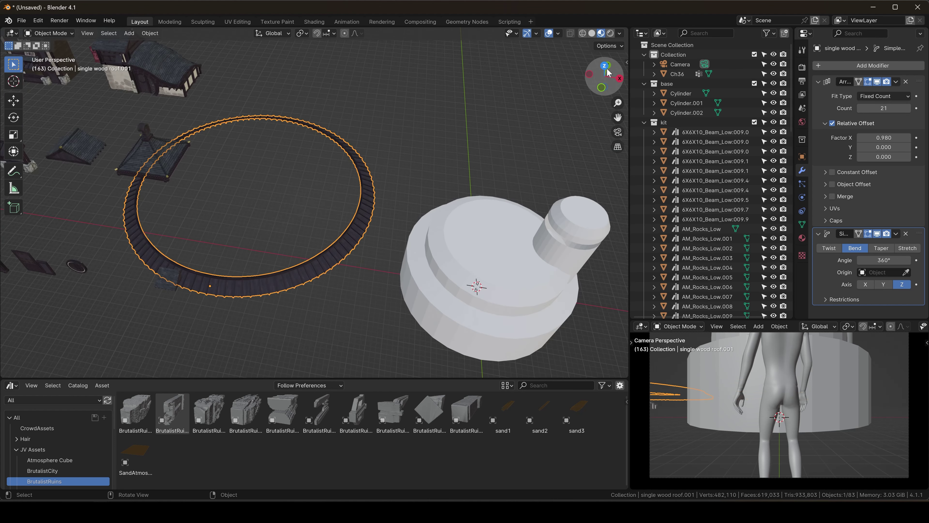
pyautogui.click(606, 68)
pyautogui.click(449, 205)
pyautogui.scroll(3, 448, 205)
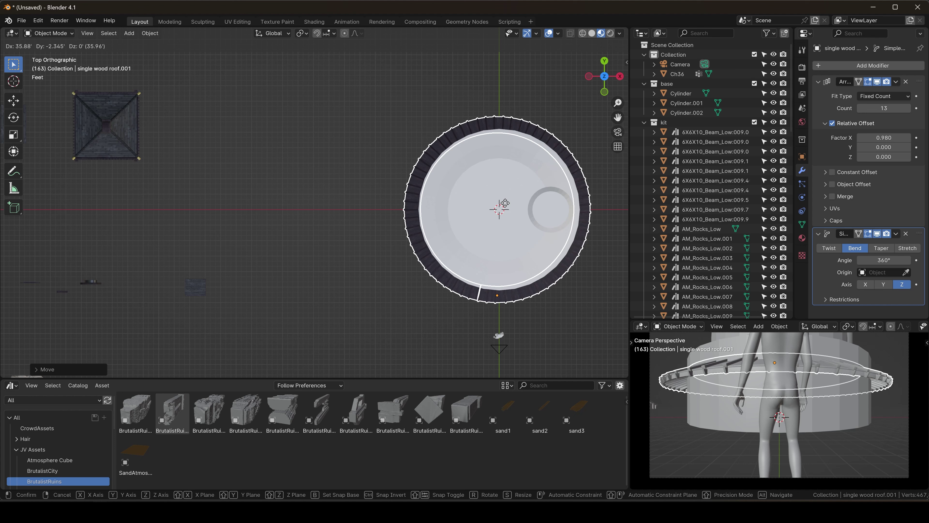
pyautogui.click(507, 203)
# - Raise the wood roof ring to the upper edge of the lower tier's wall and deselect it
pyautogui.moveTo(507, 202); pyautogui.dragTo(556, 167, button='middle')
pyautogui.click(556, 167)
pyautogui.scroll(4, 419, 183)
pyautogui.scroll(-5, 418, 183)
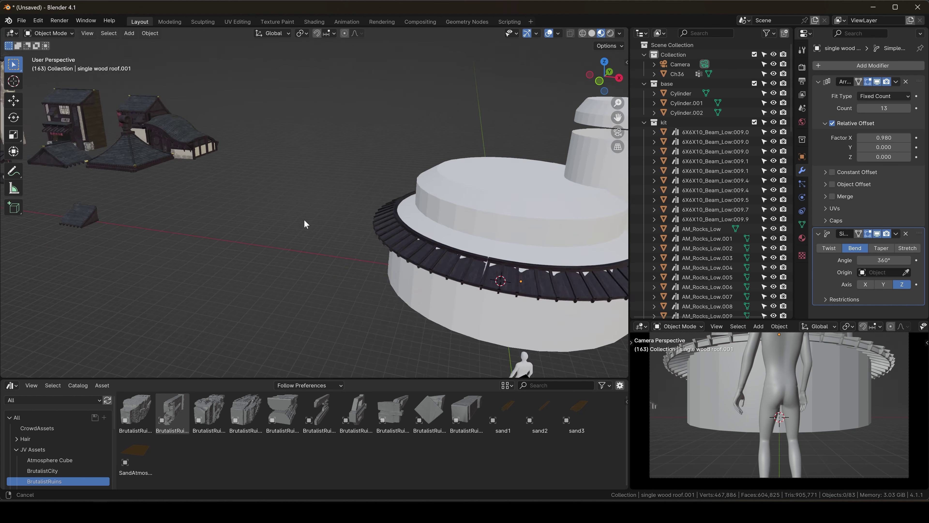
# - Apply the shingle roof copy's transform, reset its origin and copy the wood roof ring's modifiers onto it
pyautogui.click(256, 252)
pyautogui.moveTo(256, 252); pyautogui.dragTo(349, 239, button='middle')
pyautogui.click(256, 253)
pyautogui.hotkey('ctrl', 'a')
pyautogui.click(262, 249)
pyautogui.rightClick(262, 248)
pyautogui.click(319, 259)
pyautogui.keyDown('shift'); pyautogui.click(518, 193); pyautogui.keyUp('shift')
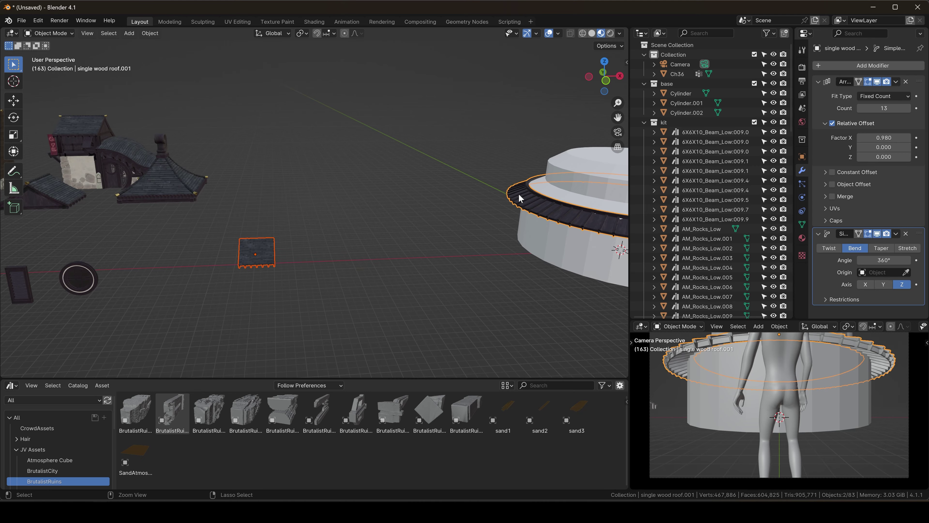
pyautogui.hotkey('ctrl', 'l')
pyautogui.click(509, 271)
# - Increase the shingle roof ring's array count to widen the ring
pyautogui.moveTo(478, 195); pyautogui.dragTo(302, 222, button='middle')
pyautogui.scroll(-4, 302, 222)
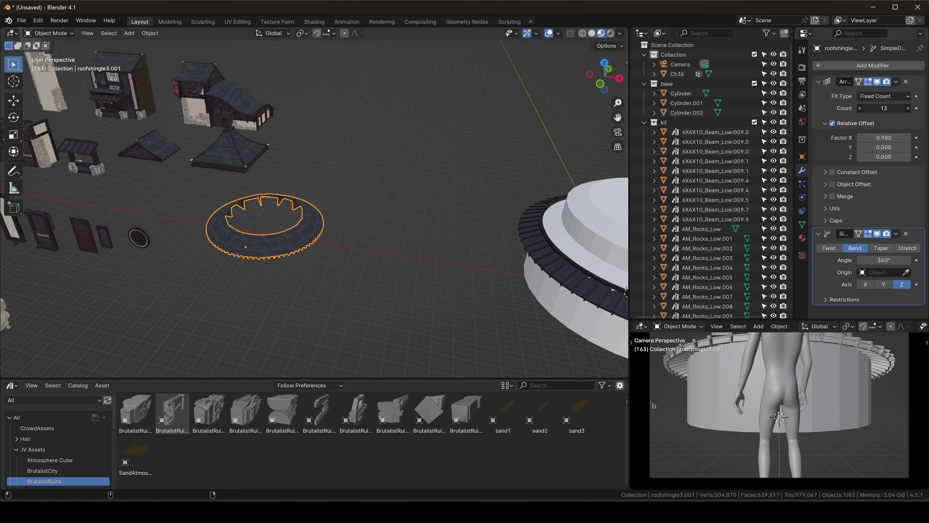
pyautogui.moveTo(884, 108); pyautogui.dragTo(893, 108)
pyautogui.scroll(6, 183, 249)
pyautogui.moveTo(219, 311); pyautogui.dragTo(296, 322, button='middle')
pyautogui.scroll(-4, 322, 278)
# - Move the wood roof ring up along Z from the lower tier to the upper tier
pyautogui.click(528, 132)
pyautogui.press('KP_1')
pyautogui.keyDown('shift'); pyautogui.moveTo(366, 125); pyautogui.dragTo(163, 175, button='middle'); pyautogui.keyUp('shift')
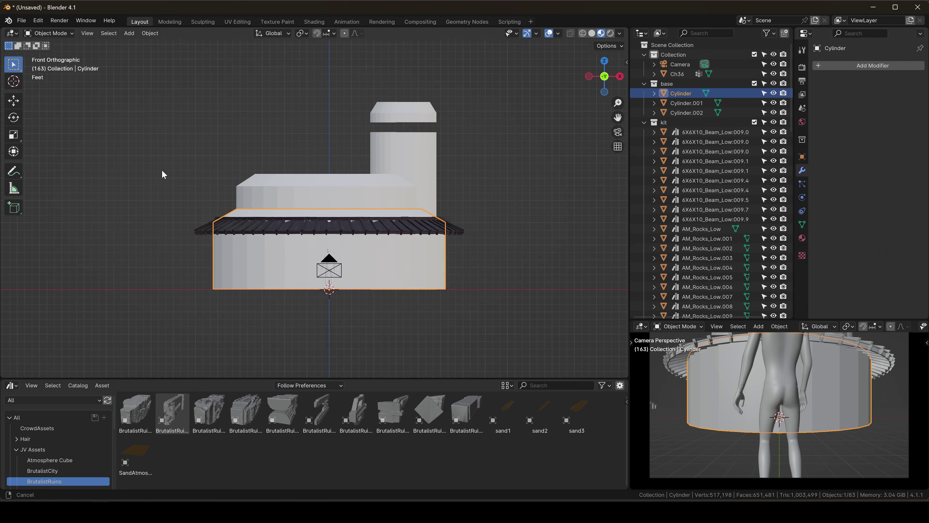
pyautogui.scroll(3, 290, 206)
pyautogui.click(290, 241)
pyautogui.press('g')
pyautogui.press('z')
pyautogui.click(290, 165)
# - Reduce the wood roof ring's array count to 10 and recenter it along Y around the upper tier
pyautogui.moveTo(884, 108); pyautogui.dragTo(873, 108)
pyautogui.moveTo(354, 89); pyautogui.dragTo(340, 215, button='middle')
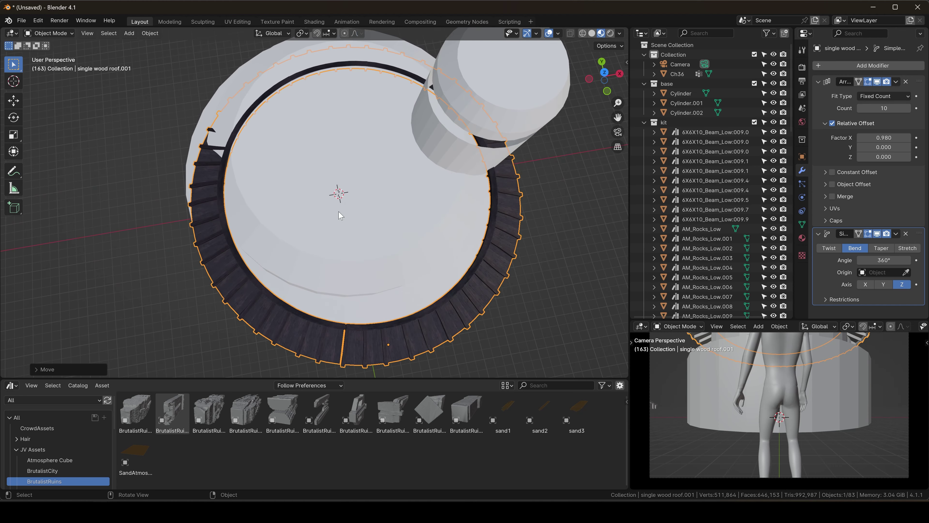
pyautogui.click(605, 74)
pyautogui.press('g')
pyautogui.press('y')
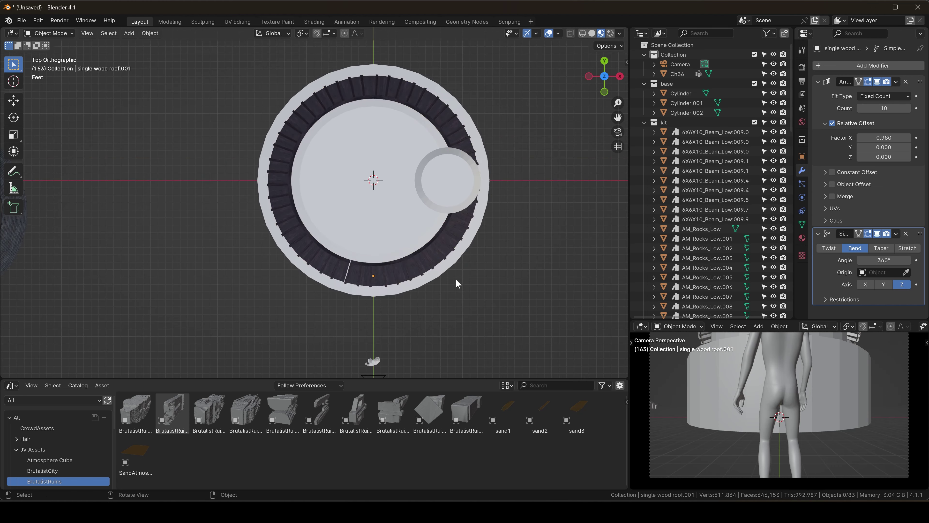
# - Center the shingle roof ring on the building in X, raise it to the lower tier's roof edge and set its array count to 24
pyautogui.moveTo(457, 280); pyautogui.dragTo(436, 209, button='middle')
pyautogui.scroll(-3, 435, 209)
pyautogui.click(602, 81)
pyautogui.click(263, 212)
pyautogui.press('g')
pyautogui.click(534, 209)
pyautogui.scroll(4, 534, 208)
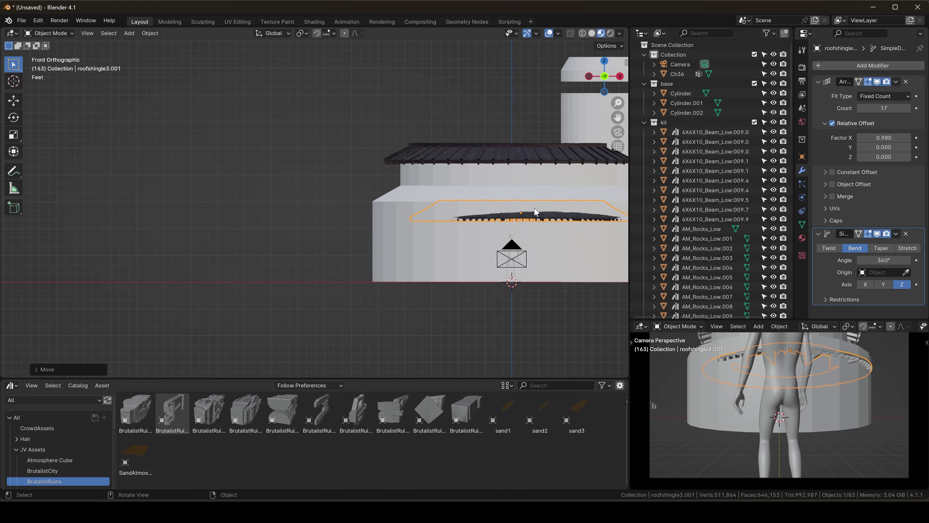
pyautogui.hotkey('shift', 's')
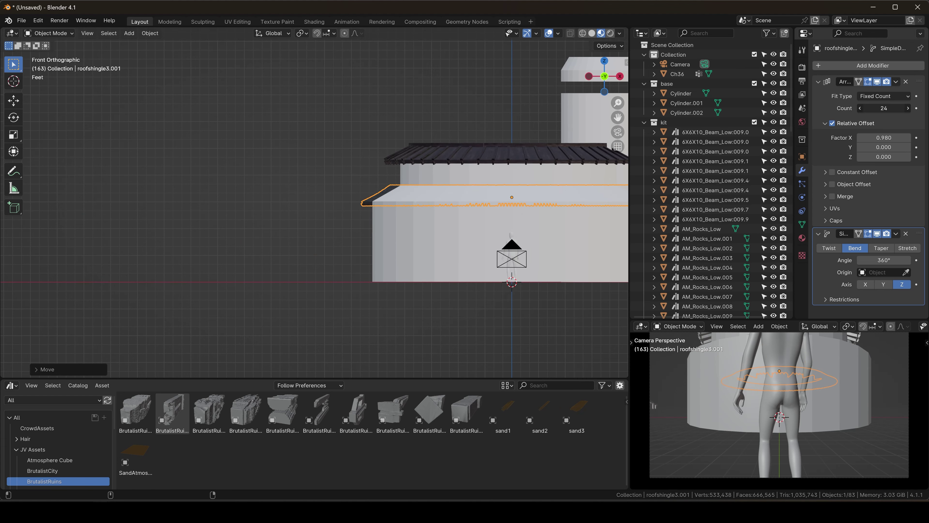
# - Move the shingle roof ring along Y until it is centered around the lower tier
pyautogui.moveTo(417, 175); pyautogui.dragTo(454, 209, button='middle')
pyautogui.press('g')
pyautogui.press('y')
pyautogui.click(475, 223)
pyautogui.click(604, 64)
pyautogui.scroll(2, 346, 215)
pyautogui.keyDown('shift'); pyautogui.moveTo(349, 215); pyautogui.dragTo(381, 173, button='middle'); pyautogui.keyUp('shift')
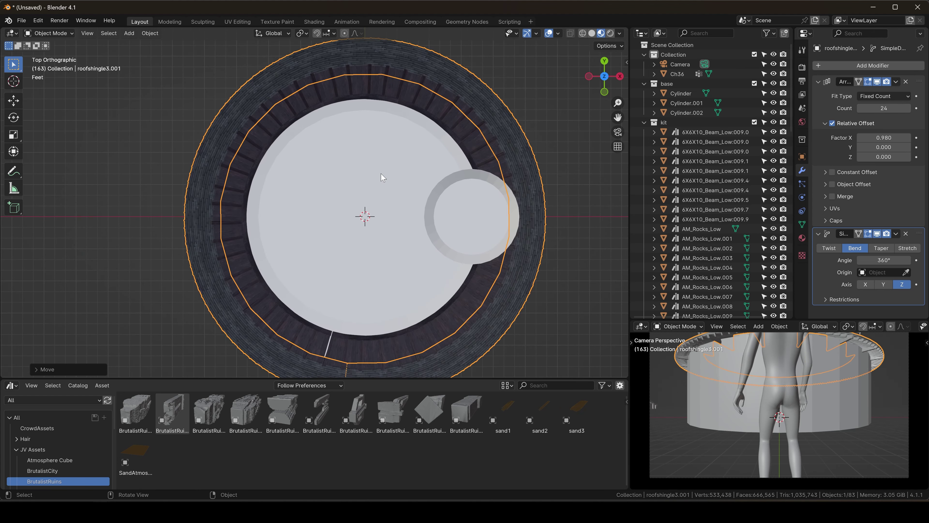
pyautogui.click(559, 138)
# - Examine how the wood and shingle roof rings sit around the two tiers and the tower
pyautogui.moveTo(558, 138); pyautogui.dragTo(194, 217, button='middle')
pyautogui.scroll(-4, 564, 171)
pyautogui.scroll(-6, 427, 213)
pyautogui.scroll(8, 348, 191)
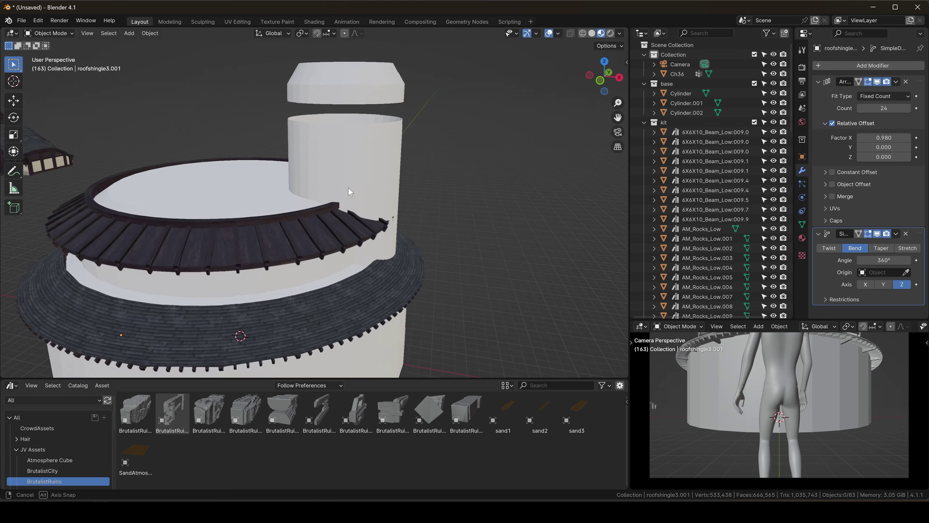
pyautogui.keyDown('shift'); pyautogui.moveTo(348, 191); pyautogui.dragTo(406, 200, button='middle'); pyautogui.keyUp('shift')
pyautogui.scroll(-4, 316, 195)
pyautogui.scroll(3, 450, 162)
pyautogui.keyDown('shift'); pyautogui.moveTo(317, 195); pyautogui.dragTo(336, 183, button='middle'); pyautogui.keyUp('shift')
# - Duplicate the wood-framed cream wall panel and place the copy clear of the kit pieces
pyautogui.keyDown('shift'); pyautogui.moveTo(545, 227); pyautogui.dragTo(357, 181, button='middle'); pyautogui.keyUp('shift')
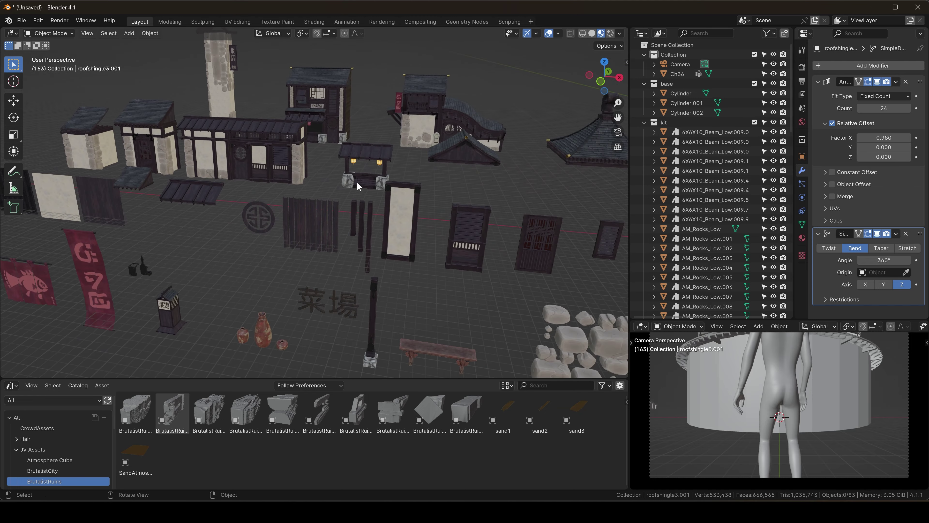
pyautogui.click(516, 224)
pyautogui.scroll(-6, 476, 221)
pyautogui.keyDown('shift'); pyautogui.moveTo(421, 215); pyautogui.dragTo(250, 229, button='middle'); pyautogui.keyUp('shift')
pyautogui.hotkey('shift', 'd')
pyautogui.click(371, 239)
# - Add evenly spaced vertical loop cuts to the duplicated cream panel's mesh, without sliding them off center
pyautogui.scroll(8, 328, 241)
pyautogui.press('KP_Decimal')
pyautogui.press('Tab')
pyautogui.press('3')
pyautogui.press('l')
pyautogui.moveTo(311, 175)
pyautogui.mouseDown(button='middle')
pyautogui.moveTo(317, 150)
pyautogui.moveTo(321, 162)
pyautogui.mouseUp(button='middle')
pyautogui.scroll(3, 322, 162)
pyautogui.hotkey('alt', 'z')
pyautogui.keyDown('shift'); pyautogui.moveTo(335, 100); pyautogui.dragTo(336, 162, button='middle'); pyautogui.keyUp('shift')
pyautogui.hotkey('ctrl', 'r')
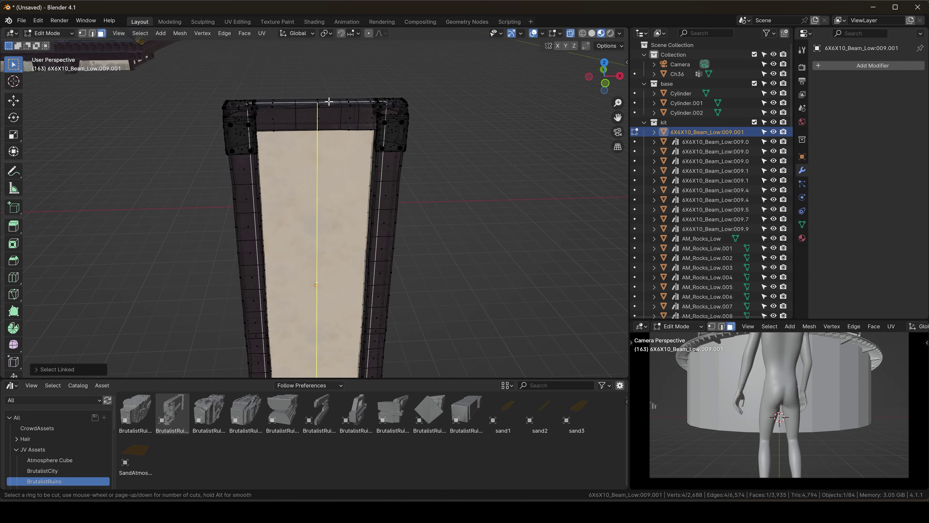
pyautogui.scroll(4, 329, 102)
pyautogui.click(329, 102)
pyautogui.rightClick(329, 102)
pyautogui.press('Tab')
# - Copy the shingle roof ring's array and bend modifiers onto the duplicated cream wall panel
pyautogui.scroll(-10, 443, 183)
pyautogui.moveTo(443, 183); pyautogui.dragTo(429, 189, button='middle')
pyautogui.keyDown('shift'); pyautogui.moveTo(541, 178); pyautogui.dragTo(436, 185, button='middle'); pyautogui.keyUp('shift')
pyautogui.keyDown('shift'); pyautogui.click(476, 175); pyautogui.keyUp('shift')
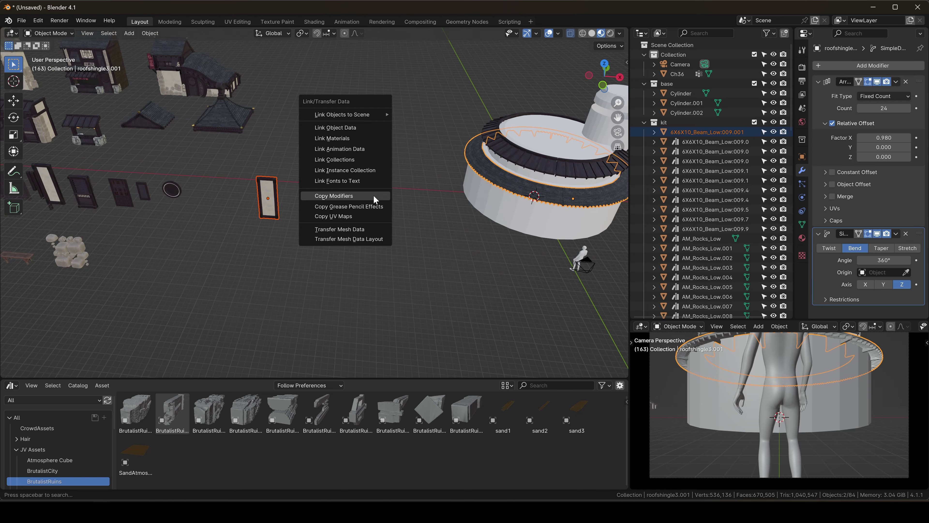
pyautogui.click(374, 199)
# - Set the cream panel's relative offset Factor X to 0.960 and its array count to 6
pyautogui.click(302, 195)
pyautogui.moveTo(884, 137); pyautogui.dragTo(875, 138)
pyautogui.scroll(-7, 407, 249)
pyautogui.moveTo(407, 249); pyautogui.dragTo(430, 223, button='middle')
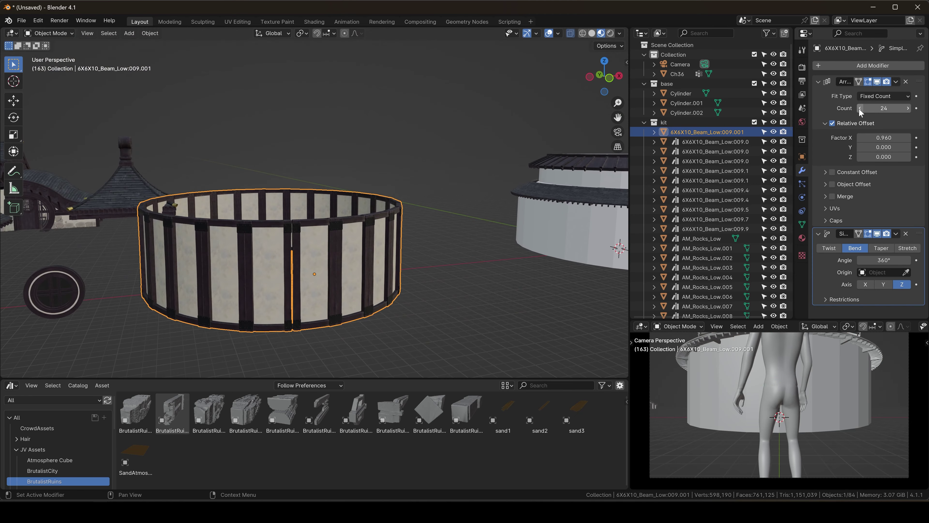
pyautogui.moveTo(884, 108); pyautogui.dragTo(861, 108)
pyautogui.scroll(-5, 418, 227)
# - Move the curved cream panel ring over to the tower and line it up with the shaft in front view
pyautogui.press('KP_1')
pyautogui.press('g')
pyautogui.click(445, 247)
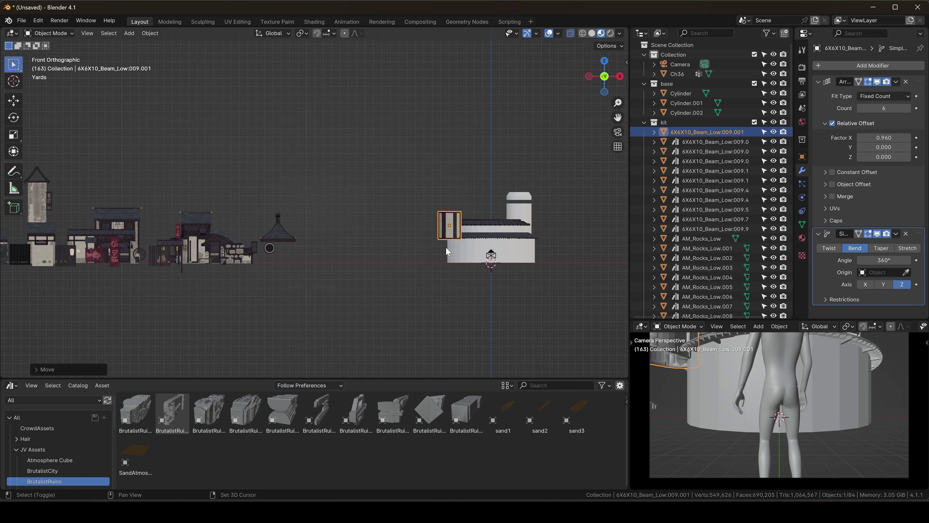
pyautogui.keyDown('shift'); pyautogui.moveTo(445, 247); pyautogui.dragTo(322, 242, button='middle'); pyautogui.keyUp('shift')
pyautogui.scroll(6, 348, 243)
pyautogui.press('g')
pyautogui.click(567, 221)
pyautogui.scroll(4, 567, 221)
pyautogui.press('g')
pyautogui.click(564, 216)
# - Move the cream panel ring along Y so it wraps around the tower shaft
pyautogui.moveTo(563, 216); pyautogui.dragTo(458, 242, button='middle')
pyautogui.scroll(-7, 459, 242)
pyautogui.press('g')
pyautogui.press('y')
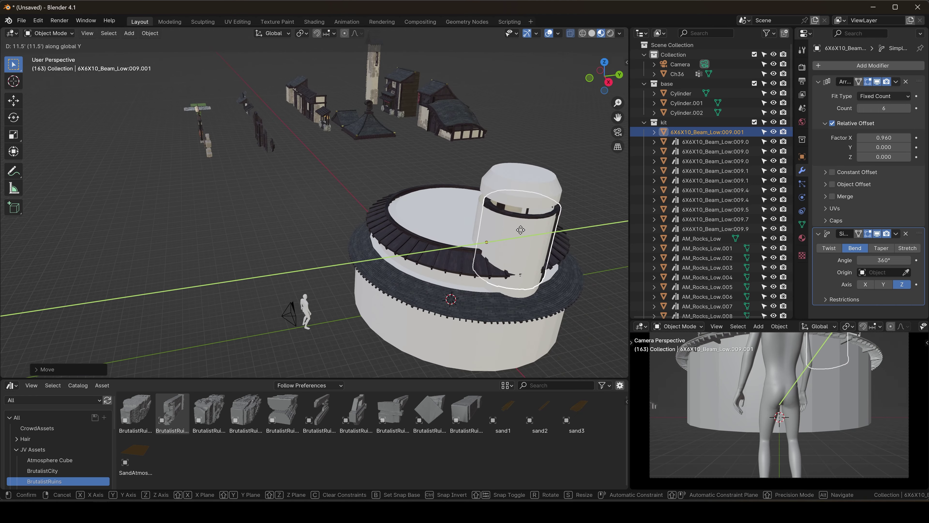
pyautogui.click(524, 234)
pyautogui.moveTo(557, 232); pyautogui.dragTo(530, 205, button='middle')
# - Hide the base collection and duplicate the small louvred window along X into the empty space beside the kit
pyautogui.click(754, 83)
pyautogui.scroll(-2, 419, 214)
pyautogui.moveTo(419, 215); pyautogui.dragTo(234, 250, button='middle')
pyautogui.scroll(3, 419, 217)
pyautogui.click(342, 239)
pyautogui.press('KP_1')
pyautogui.hotkey('shift', 'd')
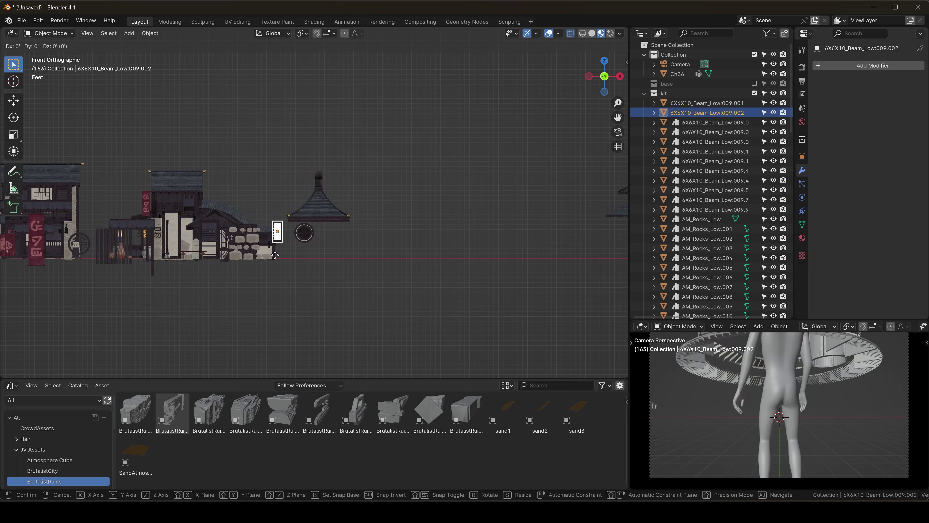
pyautogui.press('x')
pyautogui.click(409, 250)
# - Duplicate the louvred door next to the copied window and move the window to widen the gap between them
pyautogui.keyDown('shift'); pyautogui.moveTo(409, 250); pyautogui.dragTo(243, 269, button='middle'); pyautogui.keyUp('shift')
pyautogui.moveTo(162, 275); pyautogui.dragTo(169, 302, button='middle')
pyautogui.keyDown('shift'); pyautogui.moveTo(169, 282); pyautogui.dragTo(411, 237, button='middle'); pyautogui.keyUp('shift')
pyautogui.keyDown('shift'); pyautogui.moveTo(198, 234); pyautogui.dragTo(397, 234, button='middle'); pyautogui.keyUp('shift')
pyautogui.keyDown('shift'); pyautogui.moveTo(402, 194); pyautogui.dragTo(337, 212, button='middle'); pyautogui.keyUp('shift')
pyautogui.moveTo(337, 213); pyautogui.dragTo(410, 256, button='middle')
pyautogui.press('KP_1')
pyautogui.scroll(7, 406, 230)
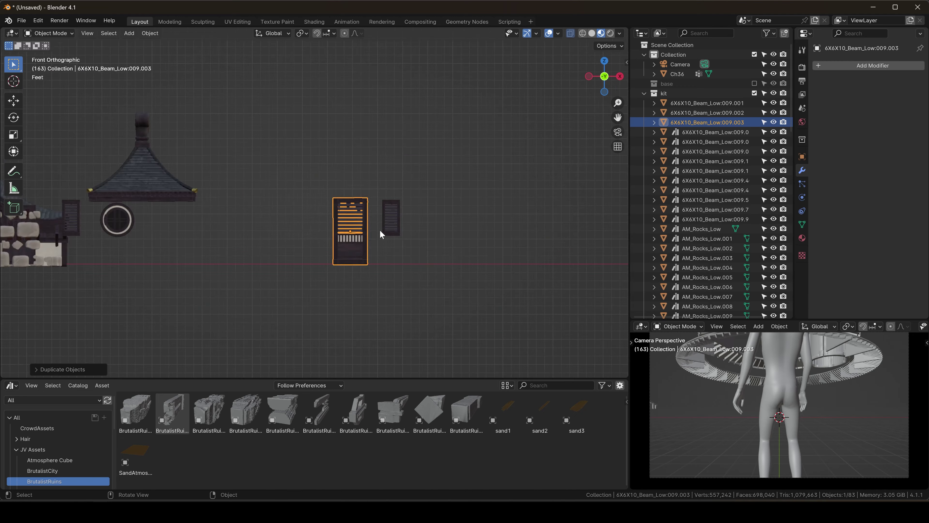
pyautogui.hotkey('shift', 'd')
pyautogui.click(446, 219)
pyautogui.scroll(-7, 445, 219)
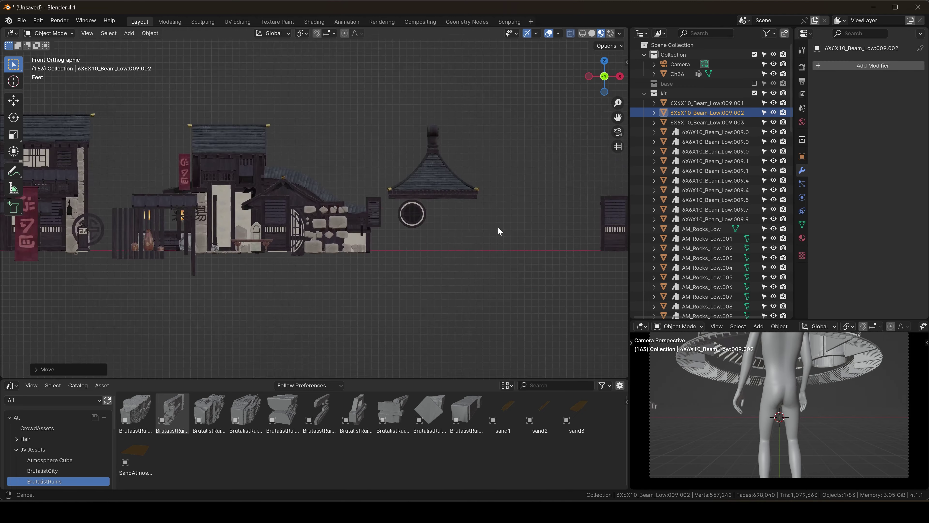
# - Duplicate seven stones from the kit's rock pile and move the copies along X beside the louvred door
pyautogui.moveTo(498, 230); pyautogui.dragTo(496, 258, button='middle')
pyautogui.scroll(4, 326, 200)
pyautogui.click(341, 149)
pyautogui.keyDown('shift'); pyautogui.click(399, 146); pyautogui.keyUp('shift')
pyautogui.keyDown('shift'); pyautogui.click(411, 184); pyautogui.keyUp('shift')
pyautogui.keyDown('shift'); pyautogui.click(376, 224); pyautogui.keyUp('shift')
pyautogui.press('KP_1')
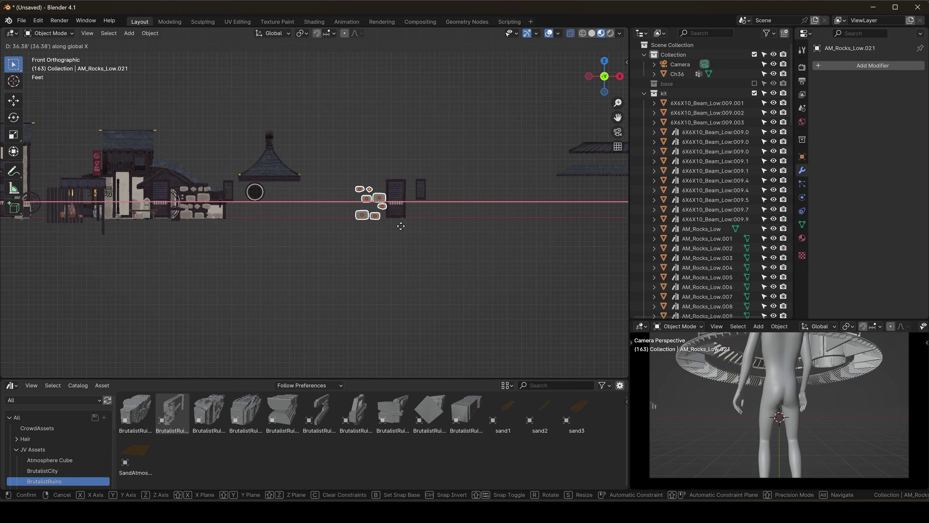
pyautogui.scroll(3, 298, 221)
pyautogui.hotkey('shift', 'd')
pyautogui.rightClick(299, 221)
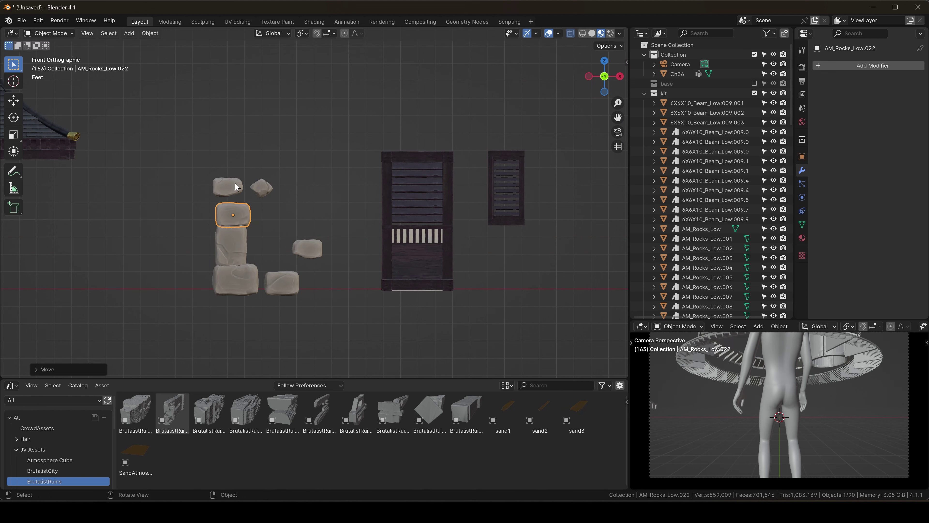
# - Stack the copied stones one on top of another into a narrow vertical column
pyautogui.click(241, 190)
pyautogui.click(282, 282)
pyautogui.press('g')
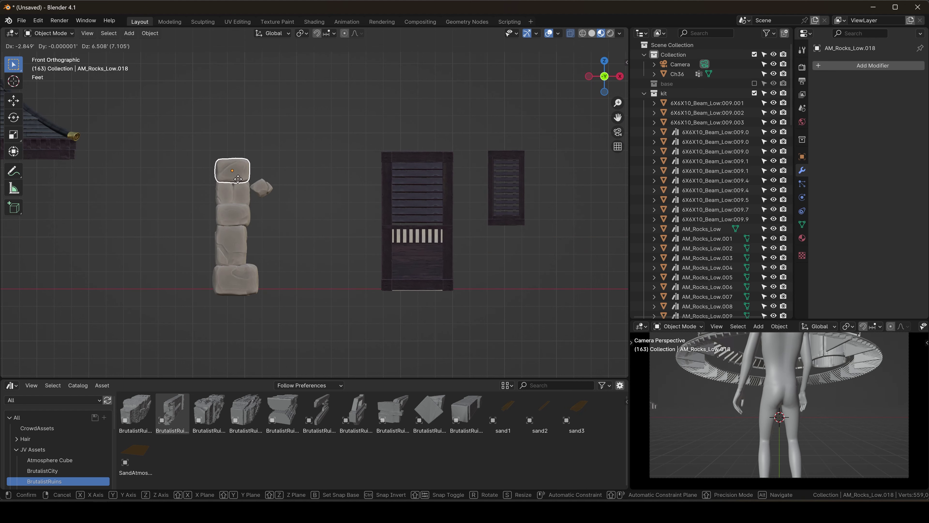
# - Move the stone column along X between the door and window, resize it to the door's height and adjust it along Z
pyautogui.moveTo(190, 328); pyautogui.dragTo(190, 329)
pyautogui.press('g')
pyautogui.press('x')
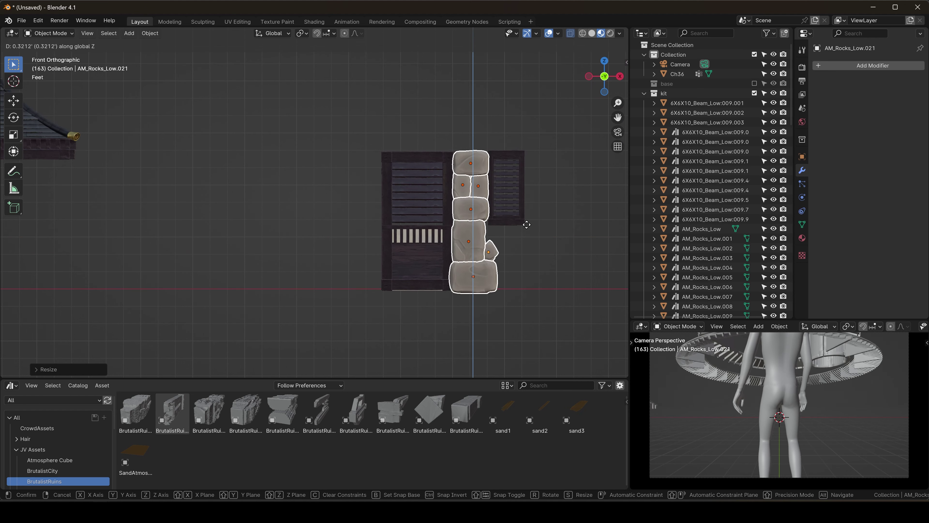
pyautogui.click(527, 224)
# - Move the stone column along Y into line with the door and window, adjusting a single stone's depth as well
pyautogui.moveTo(527, 224); pyautogui.dragTo(518, 251, button='middle')
pyautogui.press('g')
pyautogui.press('y')
pyautogui.press('KP_Decimal')
pyautogui.click(492, 120)
pyautogui.moveTo(492, 120); pyautogui.dragTo(388, 162, button='middle')
pyautogui.click(388, 161)
pyautogui.press('g')
pyautogui.press('y')
pyautogui.click(395, 157)
# - Duplicate a wooden post from the kit and move the copy along X beside the stone column
pyautogui.click(220, 231)
pyautogui.hotkey('shift', 'd')
pyautogui.press('x')
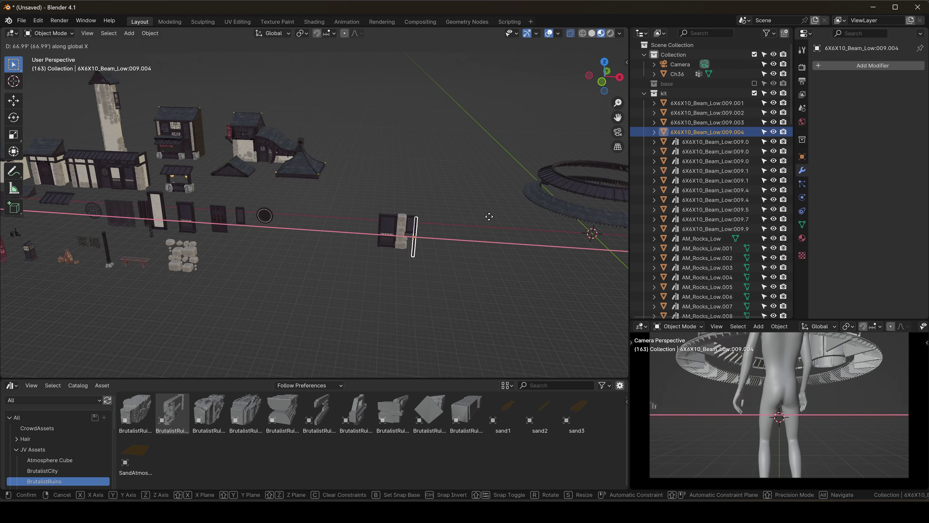
pyautogui.click(490, 214)
# - Scale and position the copied post against the stone column so it matches the door's height
pyautogui.click(604, 79)
pyautogui.press('KP_Decimal')
pyautogui.press('g')
pyautogui.press('s')
pyautogui.click(495, 207)
pyautogui.press('g')
pyautogui.click(498, 195)
pyautogui.press('s')
pyautogui.click(495, 194)
pyautogui.press('g')
# - Duplicate the post along X to the other side of the stone column and adjust the louvred door along X to fit
pyautogui.hotkey('shift', 'd')
pyautogui.press('x')
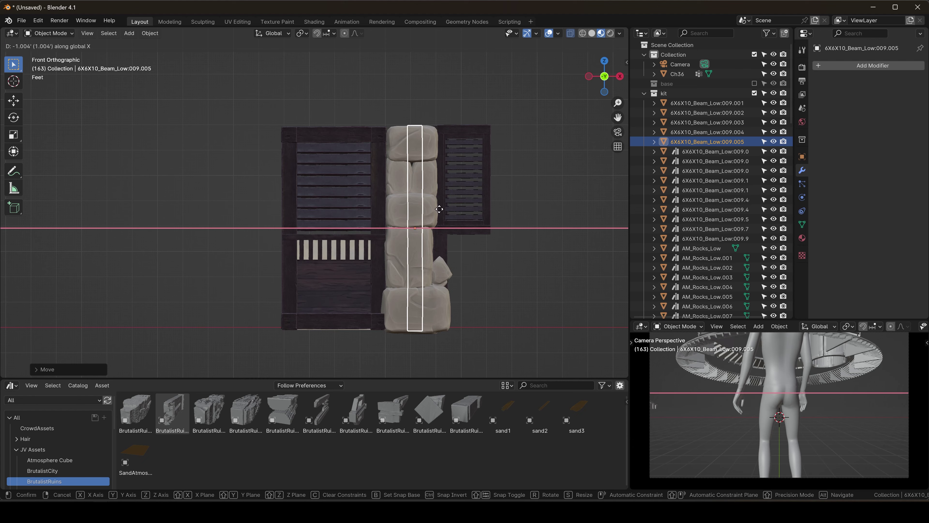
pyautogui.click(406, 205)
pyautogui.click(328, 196)
pyautogui.press('g')
pyautogui.press('x')
pyautogui.click(459, 165)
# - Move both wooden posts along Y so they frame the stone column
pyautogui.moveTo(459, 165); pyautogui.dragTo(445, 187, button='middle')
pyautogui.scroll(3, 384, 172)
pyautogui.click(384, 173)
pyautogui.keyDown('shift'); pyautogui.click(460, 172); pyautogui.keyUp('shift')
pyautogui.scroll(-3, 465, 181)
pyautogui.press('g')
pyautogui.press('y')
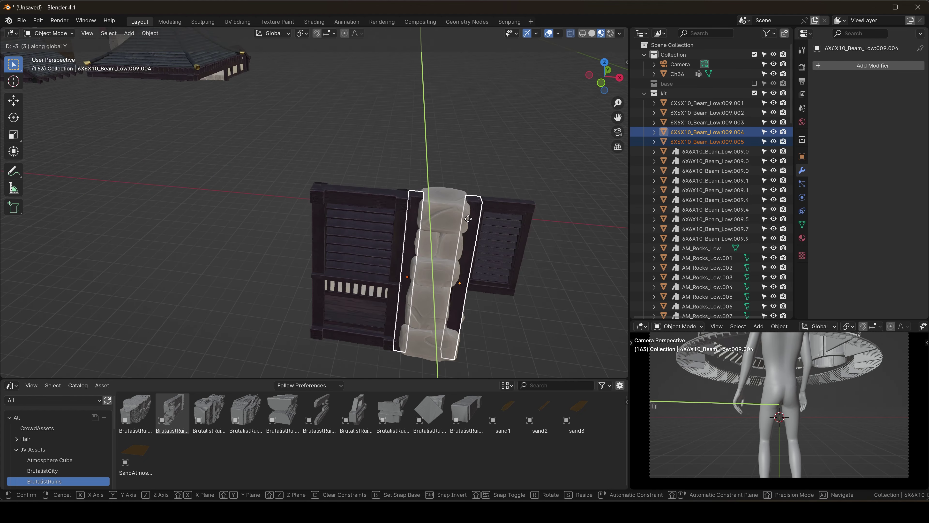
pyautogui.click(517, 206)
# - Adjust the wall section along X and move the leftover small stone over to the kit's rock pile
pyautogui.moveTo(516, 206); pyautogui.dragTo(470, 282, button='middle')
pyautogui.press('x')
pyautogui.click(403, 234)
pyautogui.click(428, 185)
pyautogui.scroll(-3, 462, 198)
pyautogui.click(473, 252)
pyautogui.scroll(-5, 471, 253)
pyautogui.press('g')
pyautogui.click(259, 208)
# - Duplicate the kit's dark wood panel and place the copy below the louvred window beside the stone column
pyautogui.scroll(5, 467, 234)
pyautogui.moveTo(467, 241); pyautogui.dragTo(421, 238, button='middle')
pyautogui.press('KP_1')
pyautogui.moveTo(292, 215); pyautogui.dragTo(257, 267, button='middle')
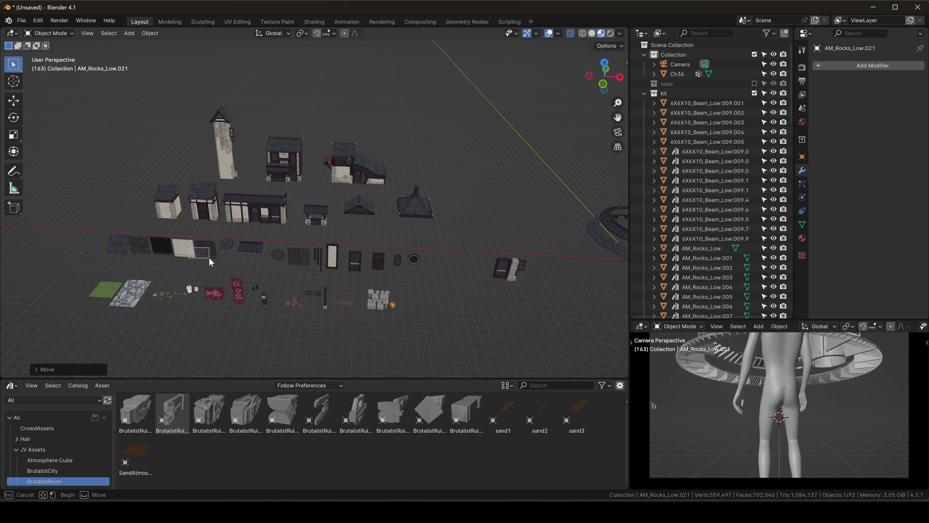
pyautogui.press('KP_1')
pyautogui.press('g')
pyautogui.click(522, 176)
pyautogui.scroll(3, 522, 176)
pyautogui.click(503, 110)
pyautogui.hotkey('shift', 'd')
pyautogui.click(511, 210)
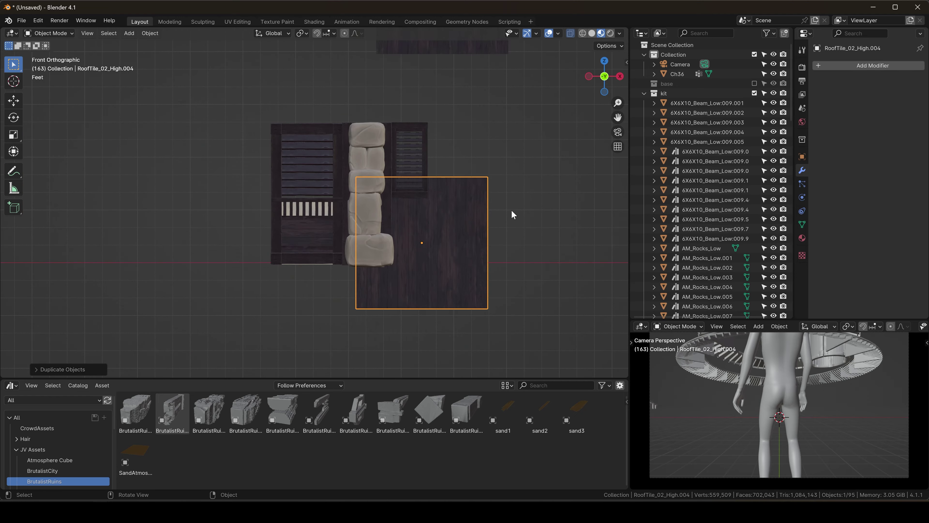
# - Scale and move the copied wood panel's mesh so it fills the gap under the louvred window
pyautogui.press('Tab')
pyautogui.click(538, 105)
pyautogui.press('s')
pyautogui.click(403, 244)
pyautogui.press('g')
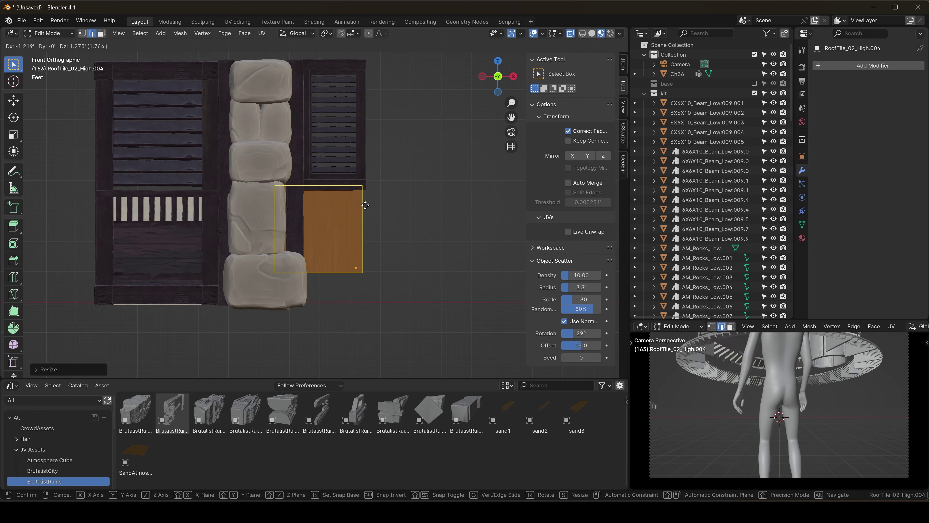
pyautogui.click(399, 322)
pyautogui.press('Tab')
# - Duplicate a wooden post to the outer edge of the louvred window and its lower panel
pyautogui.click(380, 180)
pyautogui.scroll(-4, 390, 160)
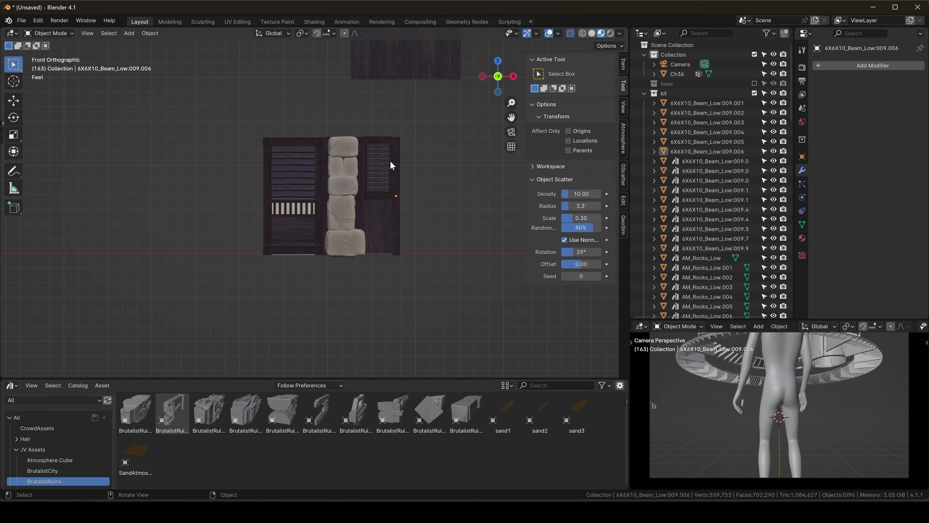
pyautogui.scroll(4, 322, 253)
# - Replace the stucco material in the louvred door's second slot with WoodPanel
pyautogui.click(322, 252)
pyautogui.click(802, 238)
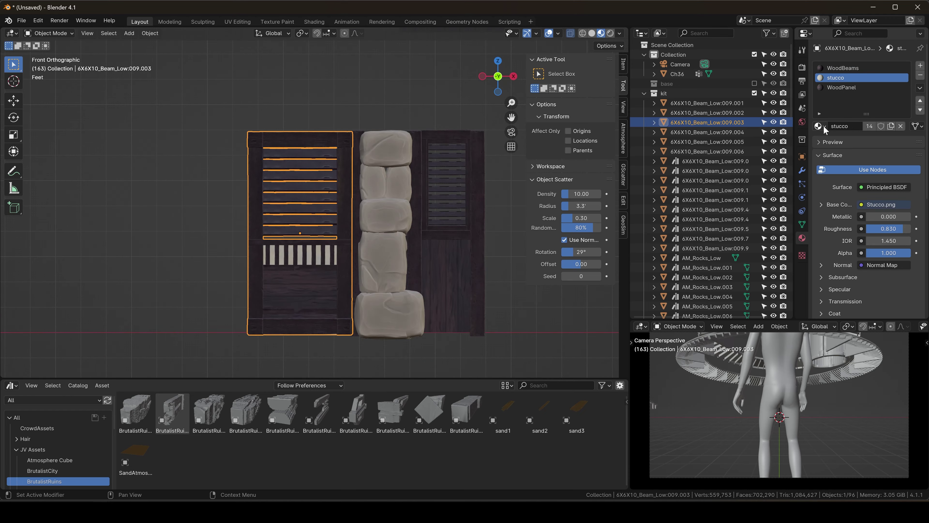
pyautogui.click(738, 168)
pyautogui.click(501, 169)
pyautogui.scroll(-4, 354, 169)
pyautogui.moveTo(354, 169); pyautogui.dragTo(359, 171, button='middle')
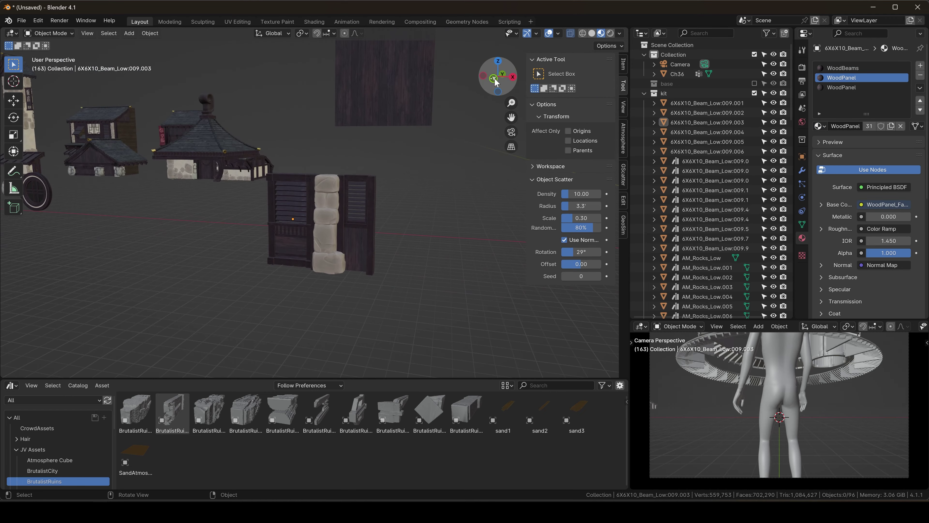
# - Examine the kit's buildings and loose pieces for further parts to use on the wall section
pyautogui.click(497, 77)
pyautogui.scroll(-2, 210, 243)
pyautogui.scroll(-3, 210, 243)
pyautogui.scroll(-2, 266, 219)
pyautogui.keyDown('alt'); pyautogui.moveTo(211, 230); pyautogui.dragTo(341, 163); pyautogui.keyUp('alt')
pyautogui.scroll(6, 362, 154)
pyautogui.click(362, 155)
pyautogui.press('Tab')
pyautogui.scroll(-3, 362, 154)
pyautogui.press('Tab')
pyautogui.scroll(-6, 269, 214)
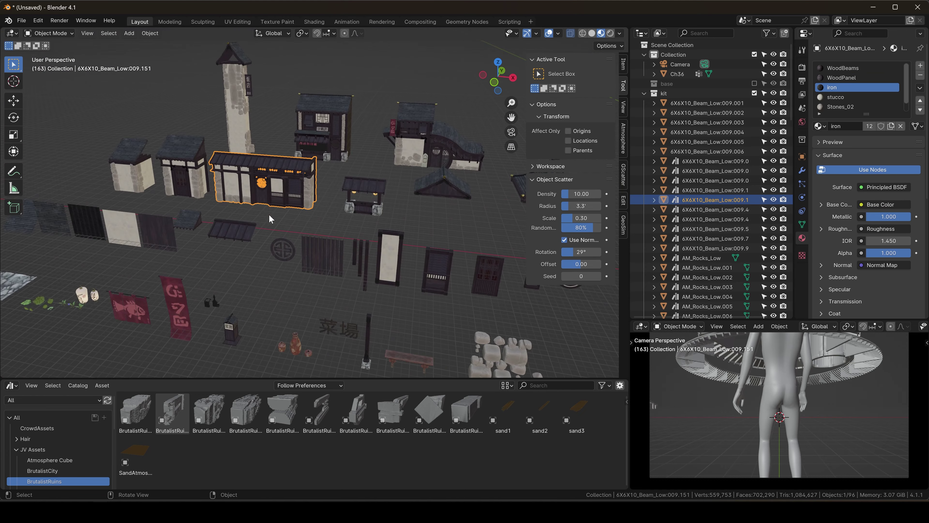
pyautogui.click(268, 214)
pyautogui.scroll(6, 413, 199)
pyautogui.scroll(-7, 414, 199)
pyautogui.moveTo(252, 254); pyautogui.dragTo(369, 221, button='middle')
pyautogui.scroll(-6, 369, 221)
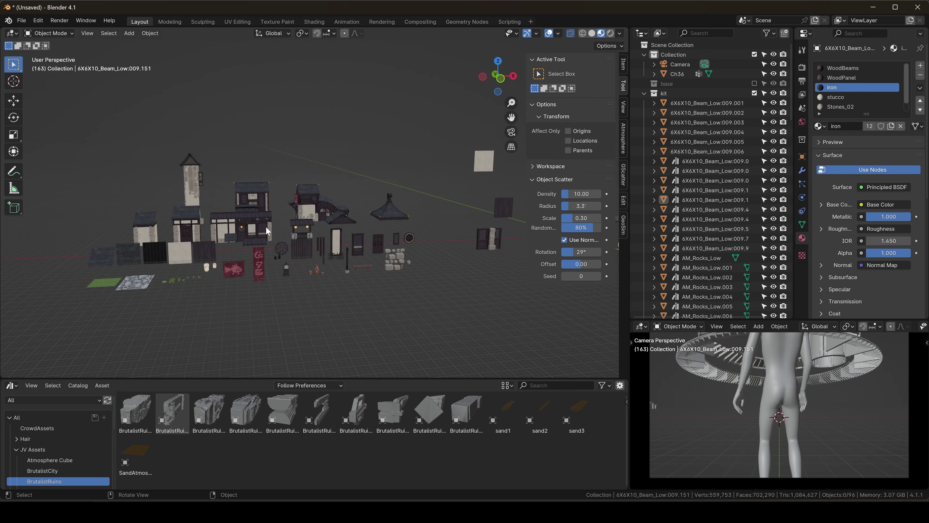
pyautogui.scroll(5, 441, 234)
pyautogui.scroll(-3, 507, 100)
pyautogui.moveTo(235, 220); pyautogui.dragTo(195, 257, button='middle')
# - Duplicate a wooden beam from the kit and set the copy against the wall section's outer post
pyautogui.click(84, 273)
pyautogui.hotkey('shift', 'd')
pyautogui.hotkey('shift', 'x')
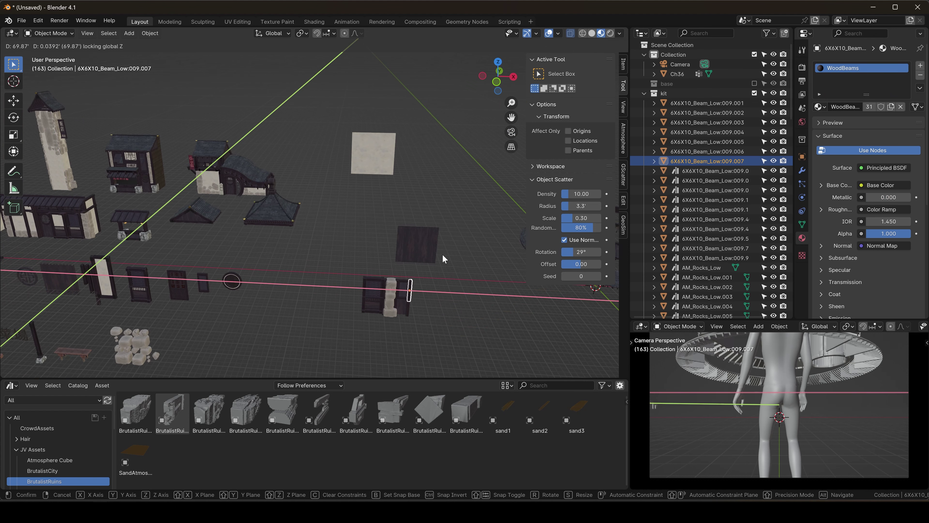
pyautogui.click(443, 255)
pyautogui.press('KP_7')
pyautogui.scroll(6, 369, 308)
pyautogui.press('g')
pyautogui.click(456, 243)
# - Raise the copied beam along Z level with the wall's top and duplicate it further outward
pyautogui.press('KP_1')
pyautogui.scroll(-6, 326, 240)
pyautogui.press('g')
pyautogui.press('z')
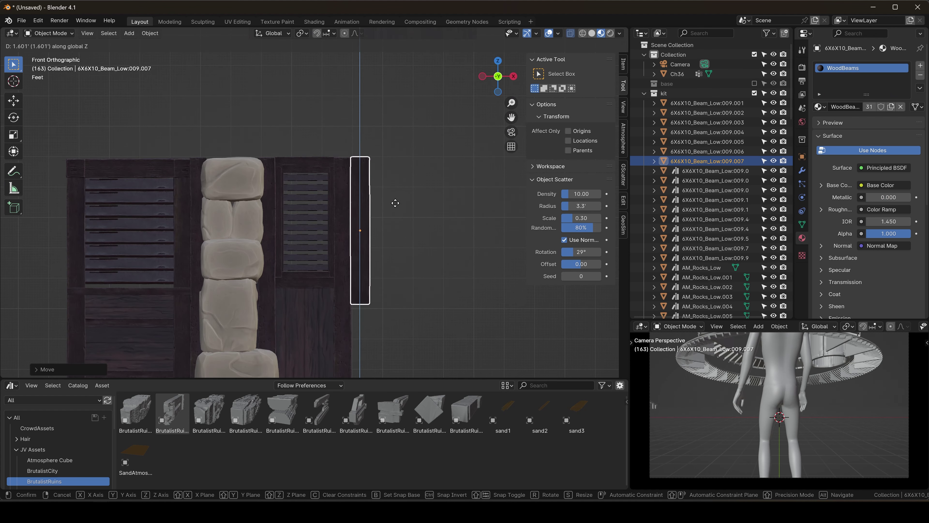
pyautogui.click(395, 202)
pyautogui.scroll(-2, 366, 227)
pyautogui.hotkey('shift', 'd')
pyautogui.click(363, 245)
# - Duplicate the riveted iron plate from the kit, bring it to the wall section and scale it down
pyautogui.scroll(5, 322, 229)
pyautogui.keyDown('shift'); pyautogui.moveTo(286, 217); pyautogui.dragTo(338, 209, button='middle'); pyautogui.keyUp('shift')
pyautogui.scroll(-12, 315, 198)
pyautogui.moveTo(258, 175); pyautogui.dragTo(340, 200, button='middle')
pyautogui.click(264, 244)
pyautogui.keyDown('shift'); pyautogui.moveTo(373, 233); pyautogui.dragTo(176, 247, button='middle'); pyautogui.keyUp('shift')
pyautogui.hotkey('shift', 'd')
pyautogui.click(497, 86)
pyautogui.scroll(10, 388, 224)
pyautogui.press('s')
pyautogui.click(399, 249)
# - Position the iron plate at the top of the outer posts and move it along Y to their front face
pyautogui.press('g')
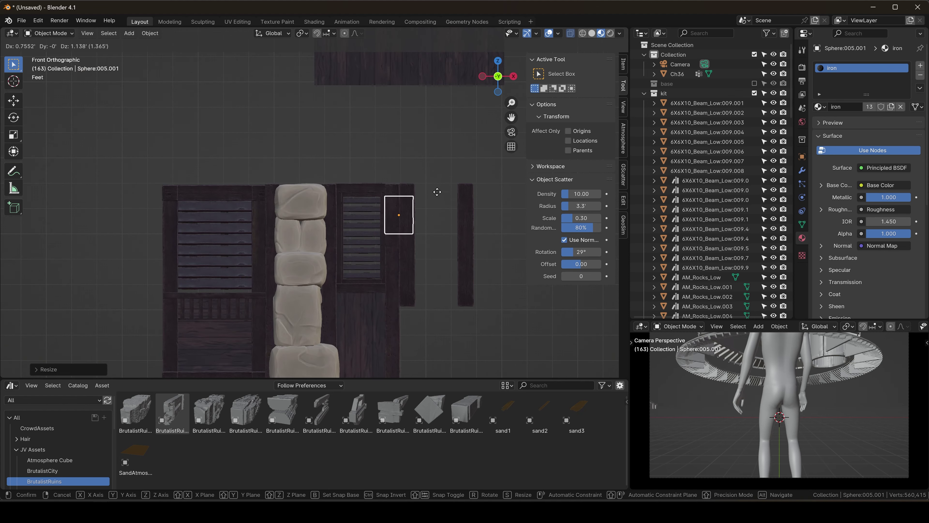
pyautogui.click(446, 182)
pyautogui.moveTo(445, 182); pyautogui.dragTo(436, 208, button='middle')
pyautogui.press('g')
pyautogui.press('y')
pyautogui.click(497, 80)
# - Duplicate the pointed iron bracket from the kit and bring the copy to the louvred window
pyautogui.scroll(-8, 160, 236)
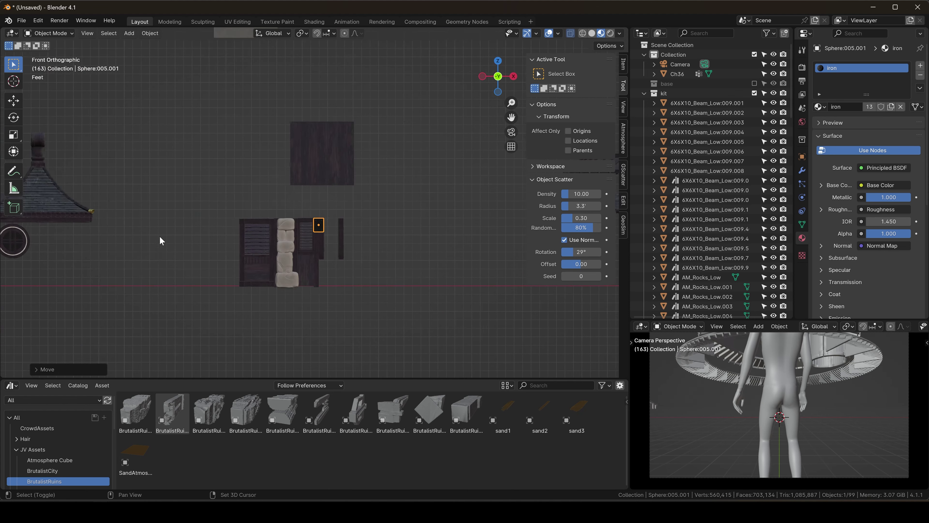
pyautogui.moveTo(160, 236); pyautogui.dragTo(157, 265, button='middle')
pyautogui.keyDown('shift'); pyautogui.moveTo(55, 227); pyautogui.dragTo(227, 242, button='middle'); pyautogui.keyUp('shift')
pyautogui.click(104, 243)
pyautogui.scroll(-2, 104, 244)
pyautogui.keyDown('shift'); pyautogui.moveTo(284, 220); pyautogui.dragTo(106, 260, button='middle'); pyautogui.keyUp('shift')
pyautogui.click(497, 83)
pyautogui.scroll(8, 400, 256)
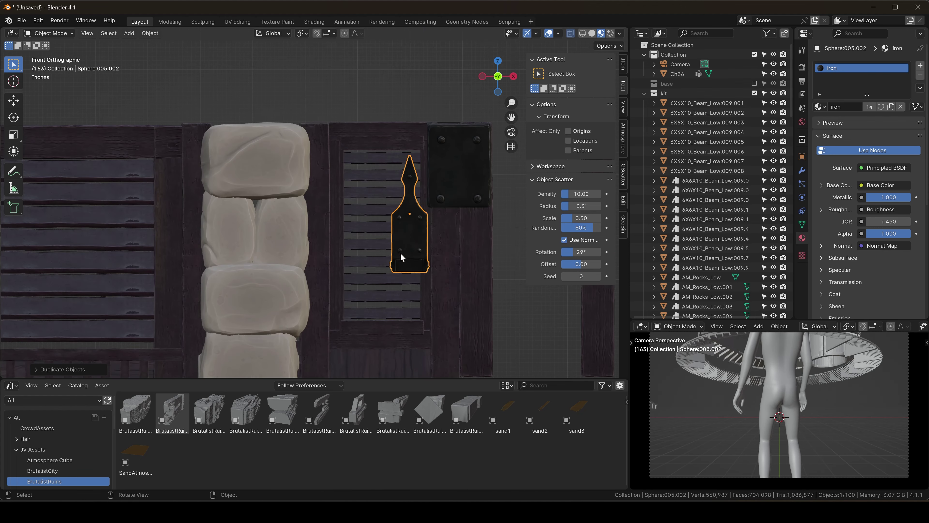
# - Turn the iron bracket point-down and fit it over the top of the post beside the stone column
pyautogui.click(332, 205)
pyautogui.moveTo(332, 205); pyautogui.dragTo(324, 236, button='middle')
pyautogui.press('g')
pyautogui.press('y')
pyautogui.click(389, 119)
pyautogui.press('KP_Decimal')
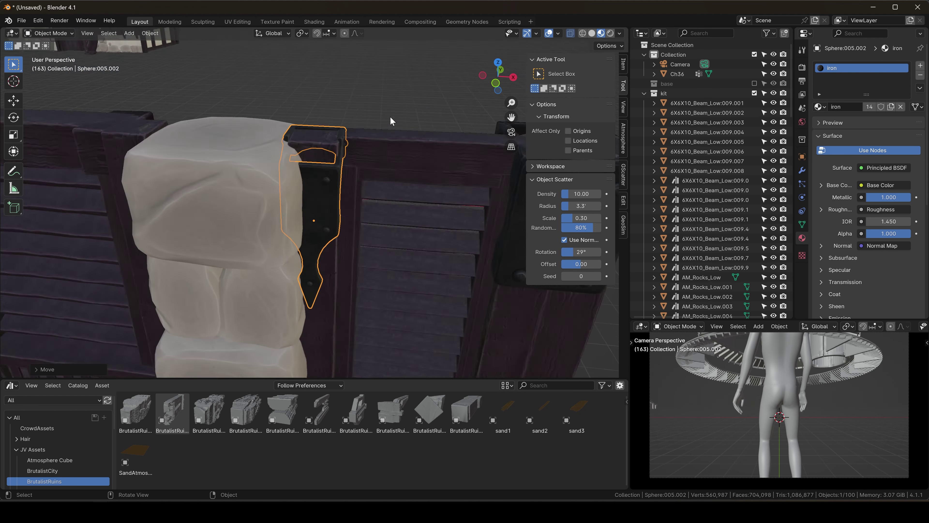
pyautogui.press('g')
pyautogui.moveTo(391, 117); pyautogui.dragTo(357, 164, button='middle')
pyautogui.click(337, 120)
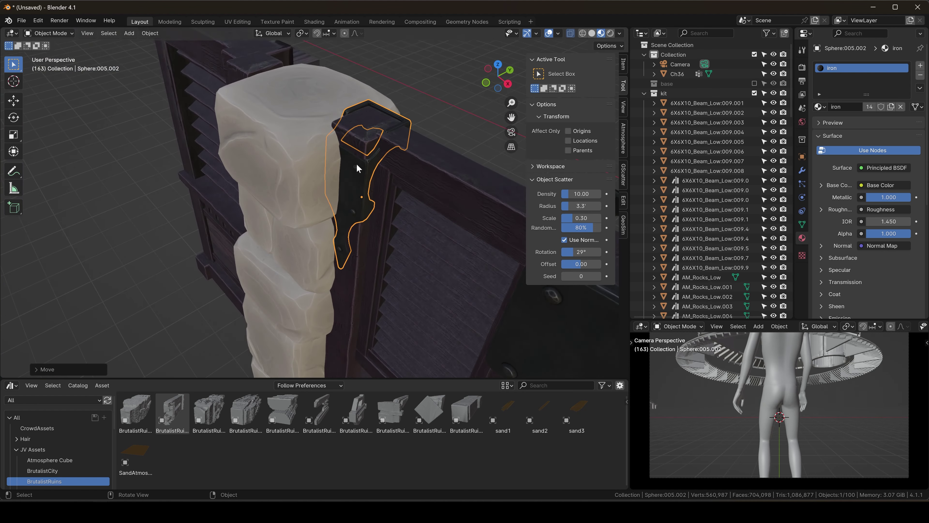
pyautogui.scroll(5, 284, 225)
pyautogui.press('g')
pyautogui.press('y')
pyautogui.click(486, 84)
# - Duplicate the iron bracket about 2.2 ft along negative X onto the post on the column's other side
pyautogui.hotkey('shift', 'd')
pyautogui.press('x')
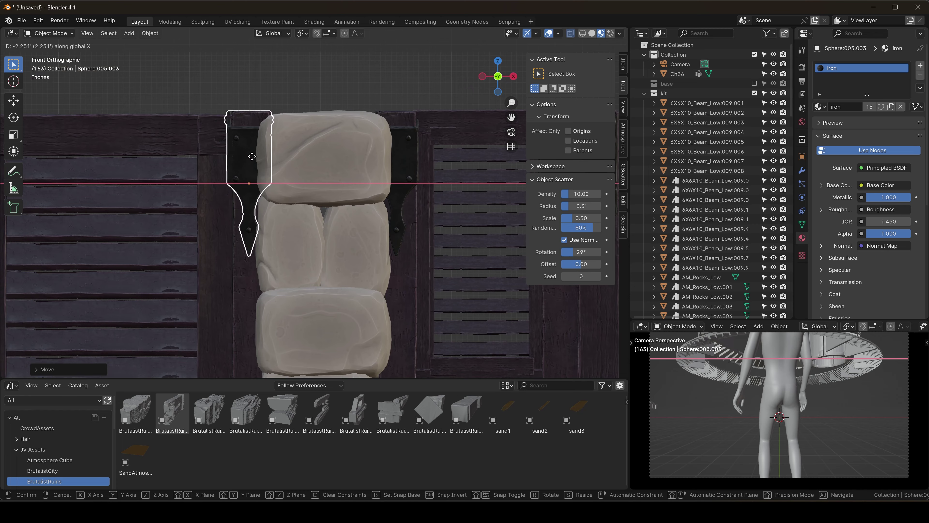
pyautogui.click(254, 155)
pyautogui.click(279, 90)
# - Scale the riveted iron plate to fit the outer posts and lay duplicated beams horizontally along the wall's base
pyautogui.scroll(-5, 286, 97)
pyautogui.keyDown('shift'); pyautogui.moveTo(407, 179); pyautogui.dragTo(480, 166, button='middle'); pyautogui.keyUp('shift')
pyautogui.scroll(-2, 364, 172)
pyautogui.scroll(4, 357, 165)
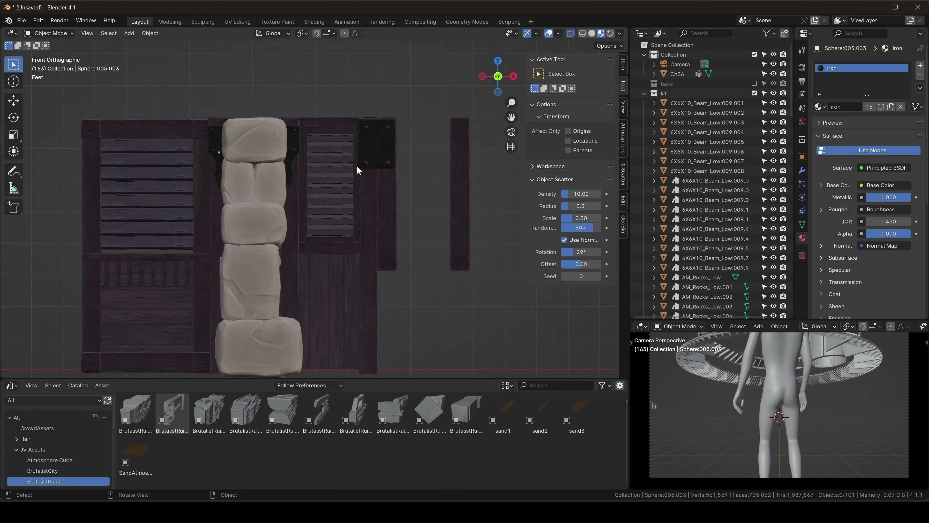
pyautogui.moveTo(356, 166)
pyautogui.mouseDown(button='middle')
pyautogui.moveTo(388, 149)
pyautogui.moveTo(319, 178)
pyautogui.moveTo(362, 166)
pyautogui.mouseUp(button='middle')
pyautogui.click(362, 166)
pyautogui.press('KP_Decimal')
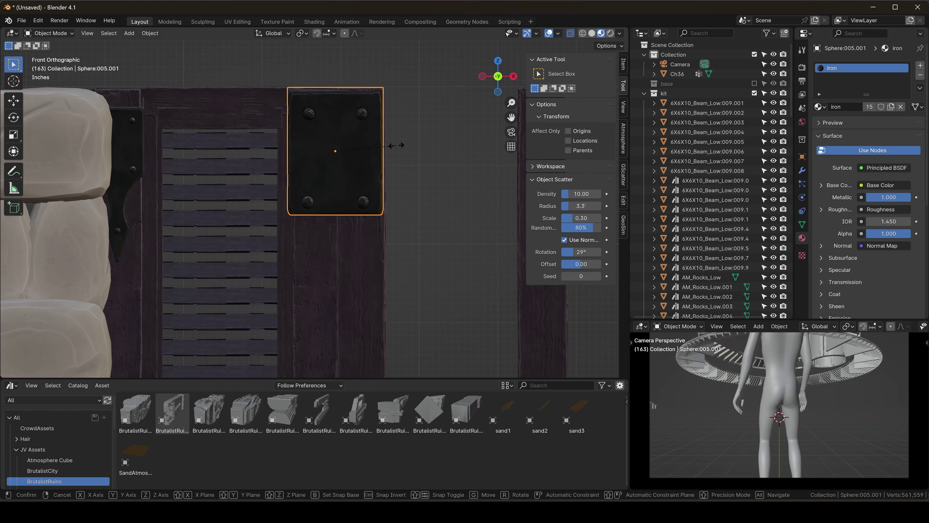
pyautogui.press('KP_1')
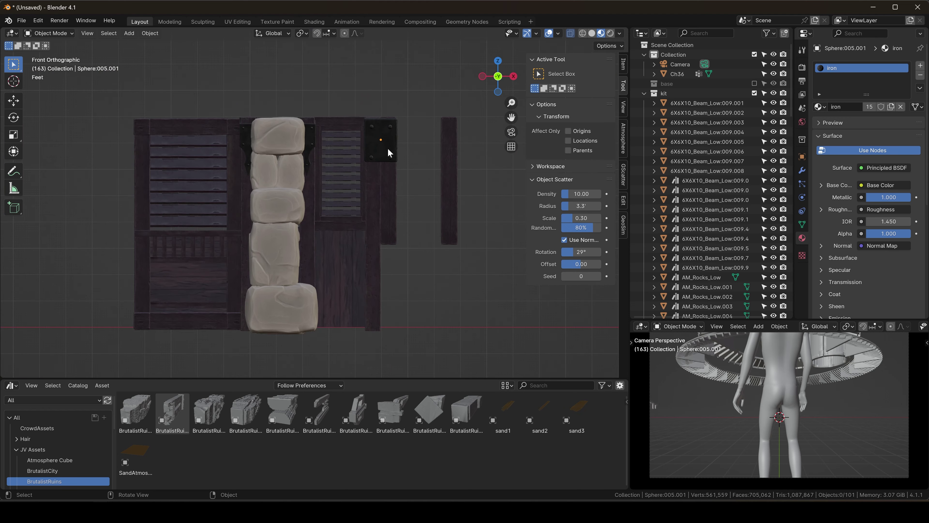
pyautogui.scroll(3, 384, 218)
pyautogui.scroll(-3, 411, 215)
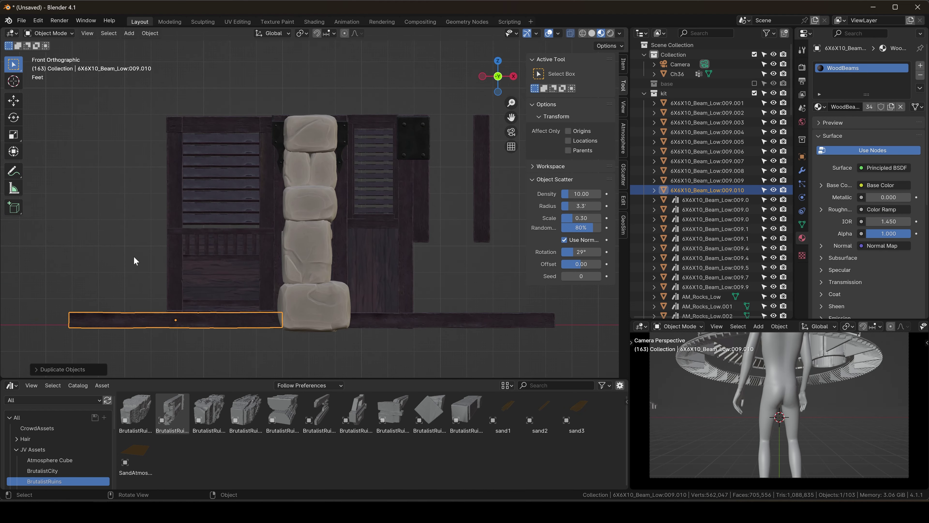
# - Save the scene in the FinalFiles folder as BuildingContest.blend
pyautogui.hotkey('ctrl', 's')
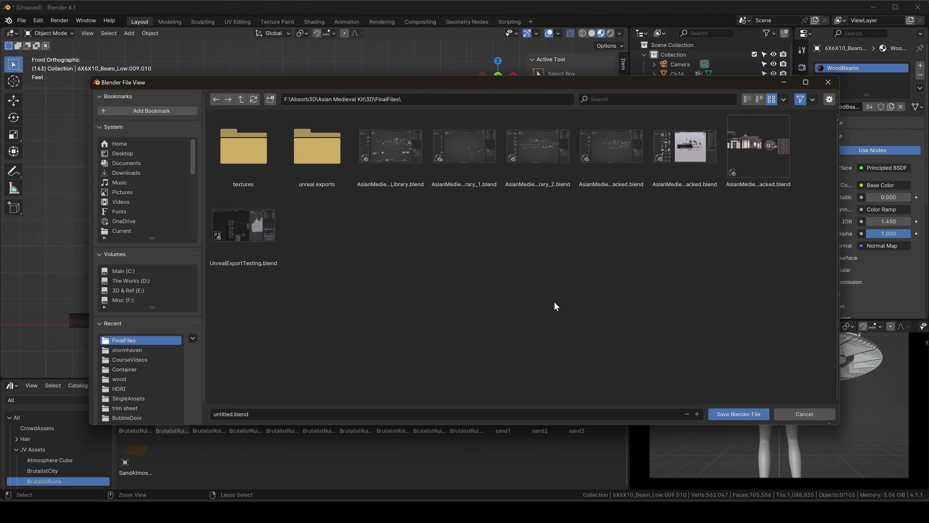
pyautogui.click(409, 415)
pyautogui.write('BuildingContest')
pyautogui.press('Return')
pyautogui.press('Return')
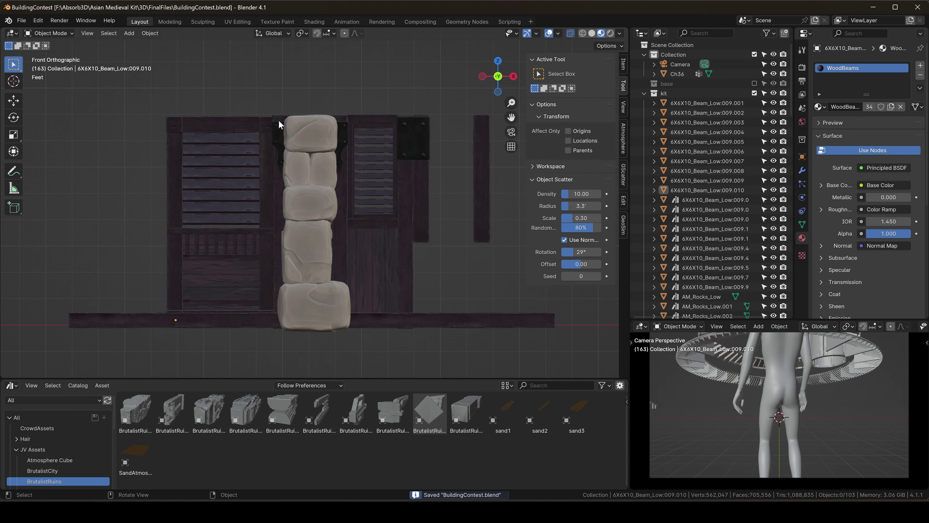
# - Add an Array modifier to the short post under the iron plate, with a count of 4 and X factor of 3
pyautogui.click(387, 190)
pyautogui.click(303, 216)
pyautogui.click(802, 171)
pyautogui.click(860, 65)
pyautogui.write('a')
pyautogui.press('Return')
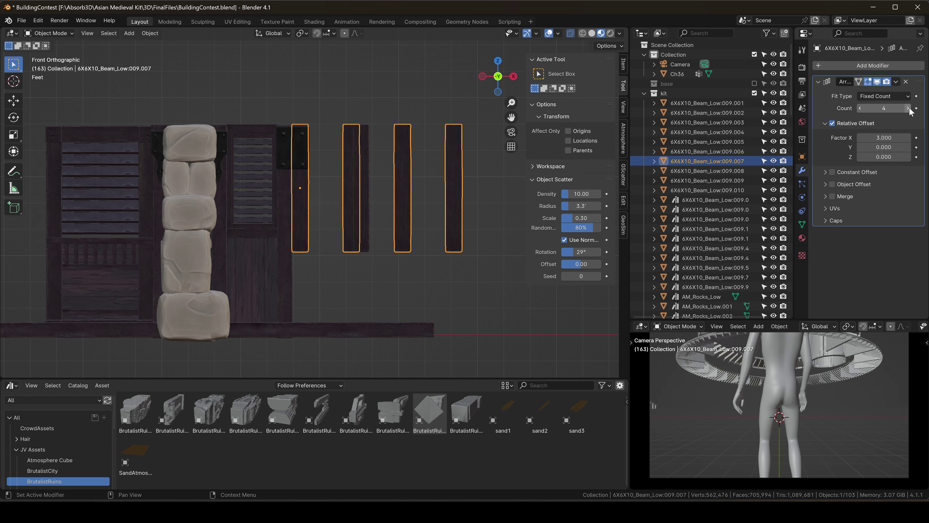
# - Move the spare short post along X to the far side of the door and lay a duplicated beam across the arrayed posts
pyautogui.click(365, 173)
pyautogui.scroll(-3, 370, 174)
pyautogui.press('g')
pyautogui.press('x')
pyautogui.click(110, 178)
pyautogui.scroll(4, 331, 179)
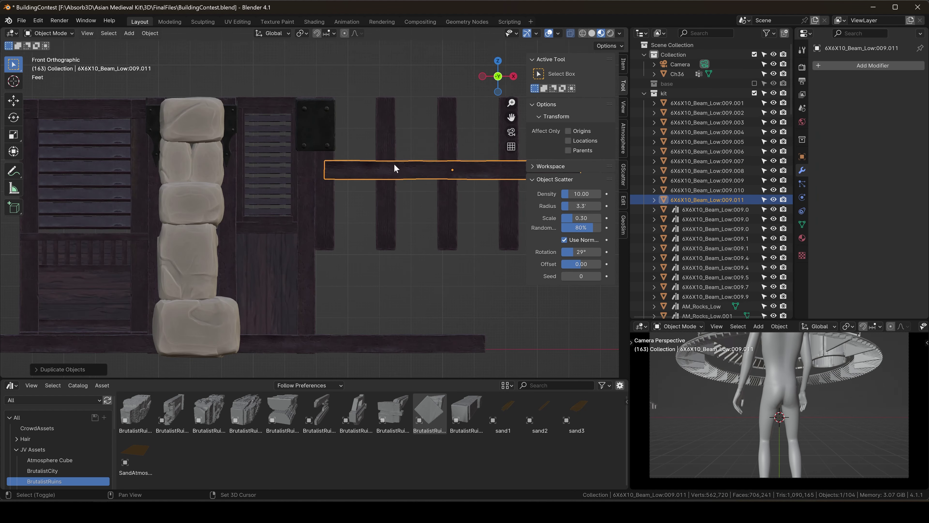
# - Duplicate the horizontal beam and place the copy on top of the door and stone column
pyautogui.scroll(-2, 395, 165)
pyautogui.hotkey('shift', 'd')
pyautogui.click(104, 165)
pyautogui.moveTo(104, 165); pyautogui.dragTo(164, 158, button='middle')
pyautogui.click(307, 153)
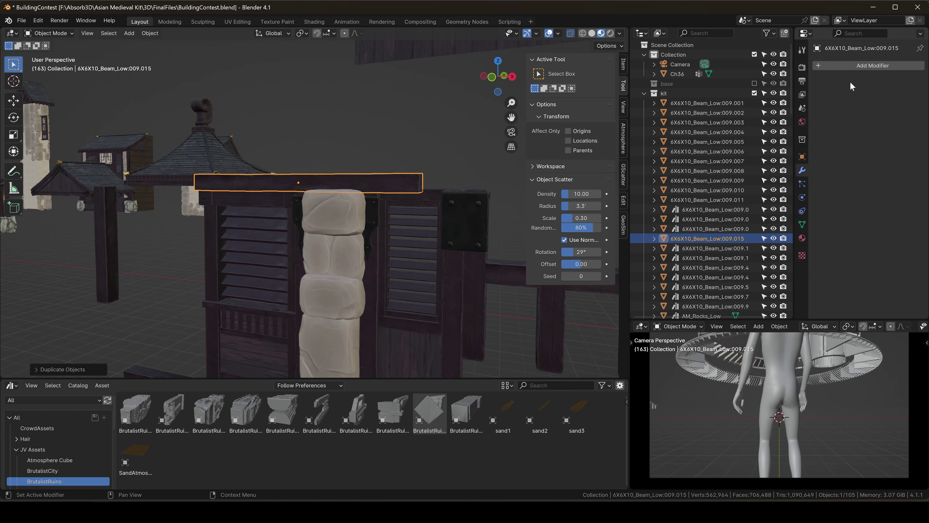
# - Add an Array modifier with a count of 2 to the beam on top of the wall and apply its object transform
pyautogui.click(860, 66)
pyautogui.write('arr')
pyautogui.press('Return')
pyautogui.hotkey('ctrl', 'a')
pyautogui.click(292, 199)
pyautogui.press('KP_1')
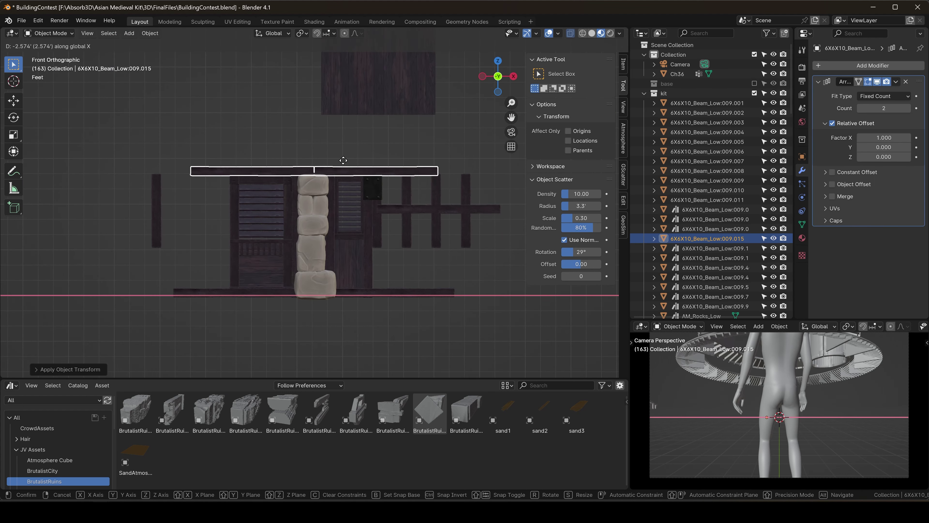
# - Slide the arrayed top beam along X to centre it over the wall and delete the beams along the wall's base
pyautogui.click(343, 160)
pyautogui.click(344, 160)
pyautogui.moveTo(371, 168)
pyautogui.keyDown('shift'); pyautogui.mouseDown(button='middle')
pyautogui.moveTo(388, 165)
pyautogui.moveTo(378, 175)
pyautogui.mouseUp(button='middle'); pyautogui.keyUp('shift')
pyautogui.click(224, 291)
pyautogui.keyDown('shift'); pyautogui.click(396, 291); pyautogui.keyUp('shift')
pyautogui.press('x')
pyautogui.click(396, 291)
pyautogui.click(369, 169)
pyautogui.scroll(1, 359, 190)
pyautogui.click(342, 167)
# - Scale the bottom stone along X, join the column's stones into one object and reset its origin
pyautogui.click(355, 281)
pyautogui.scroll(3, 354, 281)
pyautogui.press('s')
pyautogui.press('x')
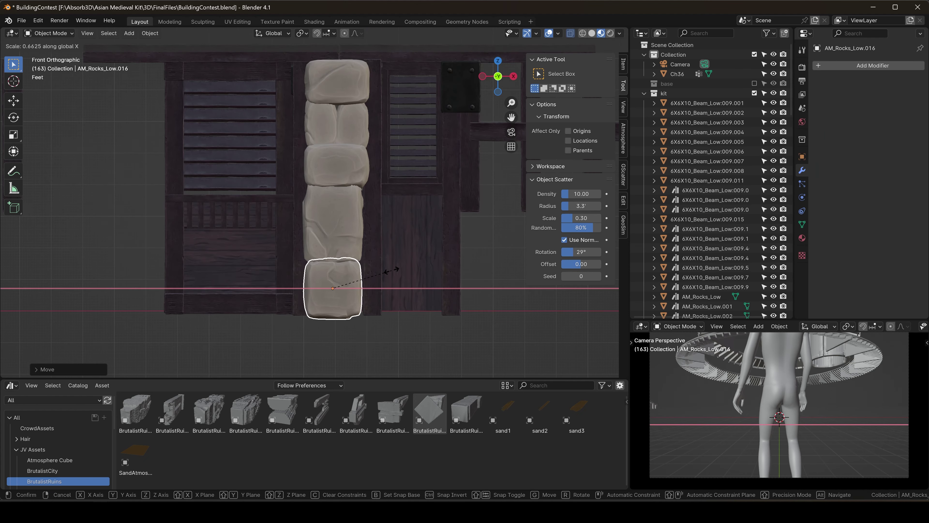
pyautogui.hotkey('ctrl', 'j')
pyautogui.rightClick(336, 157)
pyautogui.click(384, 162)
pyautogui.scroll(-2, 369, 147)
pyautogui.keyDown('shift'); pyautogui.moveTo(384, 87); pyautogui.dragTo(367, 141, button='middle'); pyautogui.keyUp('shift')
# - Add a Mirror modifier to the top beam on the X and Z axes, using the stone column as mirror object
pyautogui.click(370, 139)
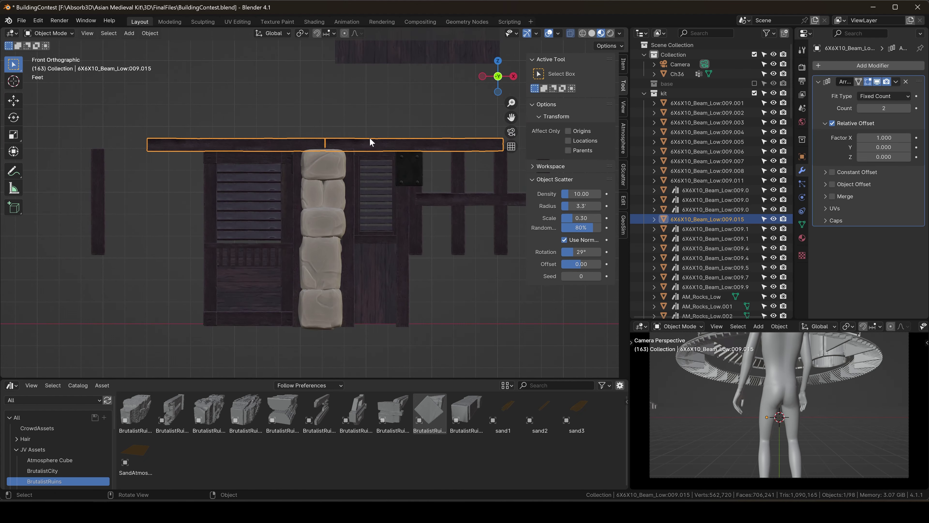
pyautogui.write('mir')
pyautogui.press('Return')
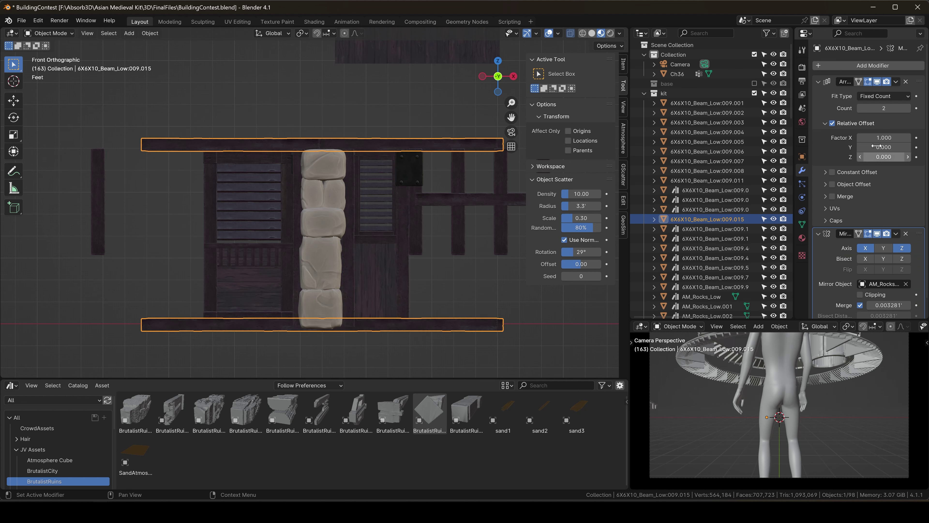
pyautogui.click(707, 180)
pyautogui.moveTo(322, 182); pyautogui.dragTo(429, 102, button='middle')
pyautogui.press('KP_1')
# - Set the short-post array's count to 2 and delete the horizontal beam crossing the posts
pyautogui.click(418, 133)
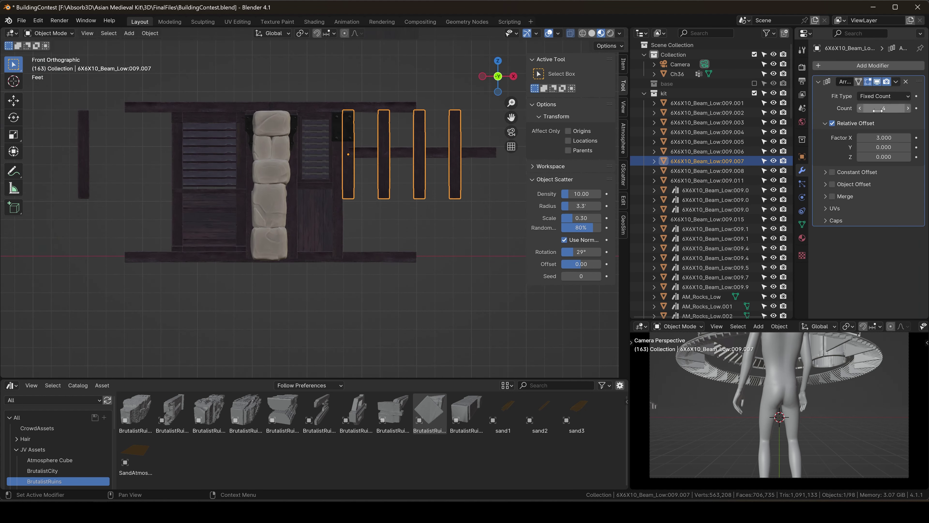
pyautogui.click(859, 108)
pyautogui.click(443, 152)
pyautogui.write('r90')
pyautogui.press('Return')
pyautogui.press('Delete')
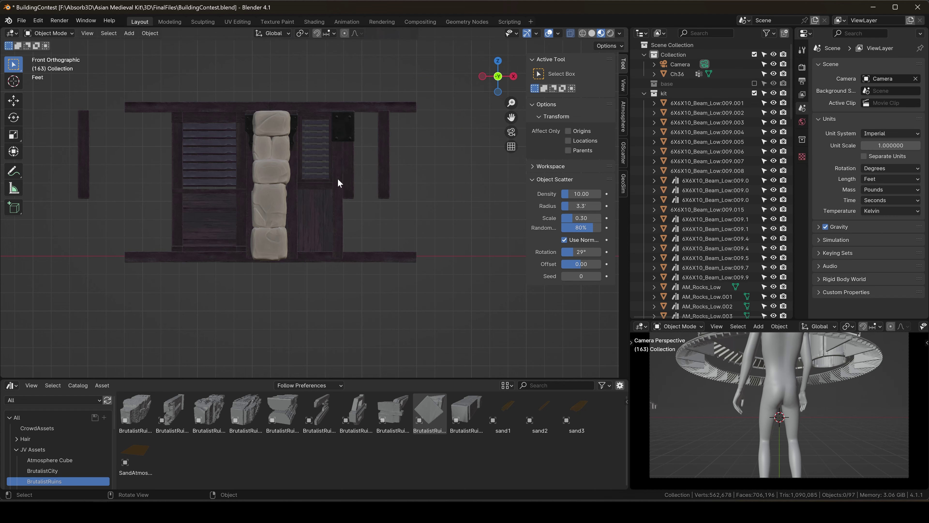
# - Duplicate the tall post beside the narrow shuttered panel along X to the end of the top beam
pyautogui.click(338, 178)
pyautogui.hotkey('shift', 'd')
pyautogui.press('x')
pyautogui.click(412, 171)
pyautogui.click(453, 154)
# - Set the short-post array's X factor to 2.65
pyautogui.scroll(3, 375, 136)
pyautogui.click(390, 157)
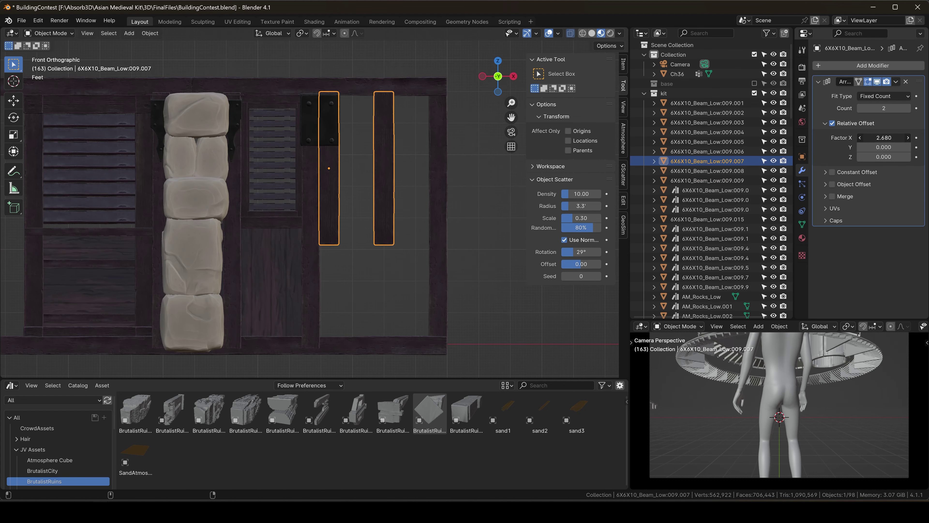
pyautogui.click(409, 344)
pyautogui.scroll(-2, 409, 280)
pyautogui.scroll(3, 371, 217)
pyautogui.click(350, 203)
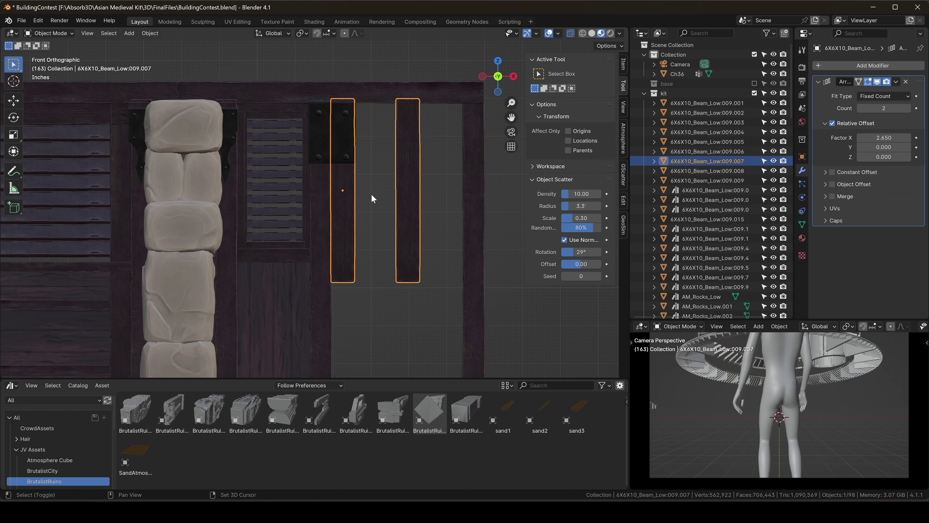
# - Duplicate the arrayed short posts, scale the copy into thin slats, adjust its Y depth and move it beside the iron plate
pyautogui.hotkey('shift', 'd')
pyautogui.click(412, 134)
pyautogui.press('s')
pyautogui.click(414, 147)
pyautogui.moveTo(414, 150); pyautogui.dragTo(370, 179, button='middle')
pyautogui.press('s')
pyautogui.press('y')
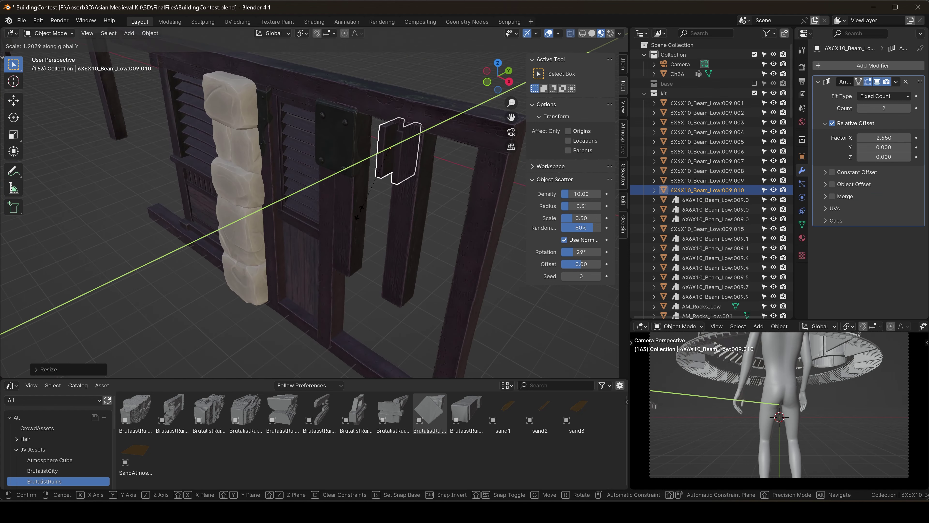
pyautogui.press('KP_1')
pyautogui.press('g')
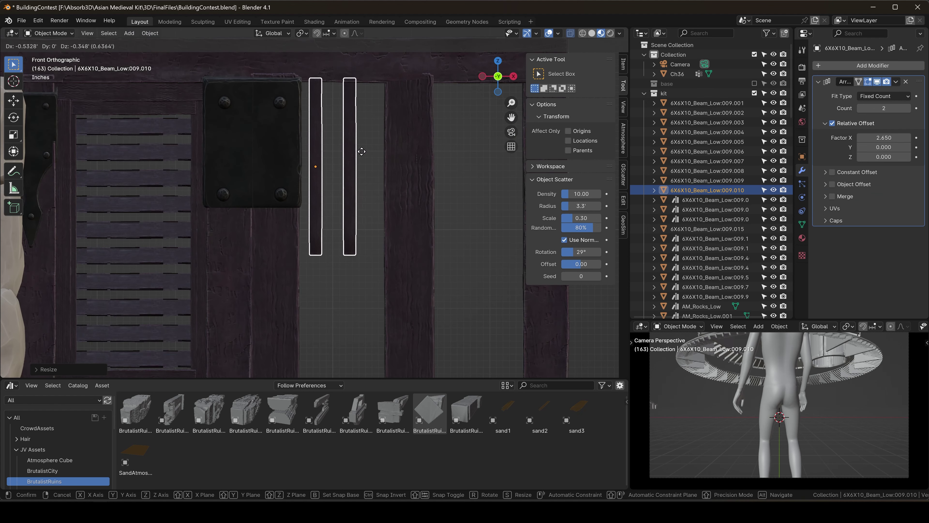
# - Set the thin slats' array count to 8 so they fill the bay between the tall posts
pyautogui.tripleClick(909, 108)
pyautogui.doubleClick(909, 108)
pyautogui.scroll(-6, 388, 161)
pyautogui.click(403, 60)
pyautogui.moveTo(403, 60)
pyautogui.mouseDown(button='middle')
pyautogui.moveTo(403, 78)
pyautogui.moveTo(405, 64)
pyautogui.mouseUp(button='middle')
# - Remove the Array modifier from the short post and place a duplicate rotated 90 degrees in the slatted bay
pyautogui.click(394, 201)
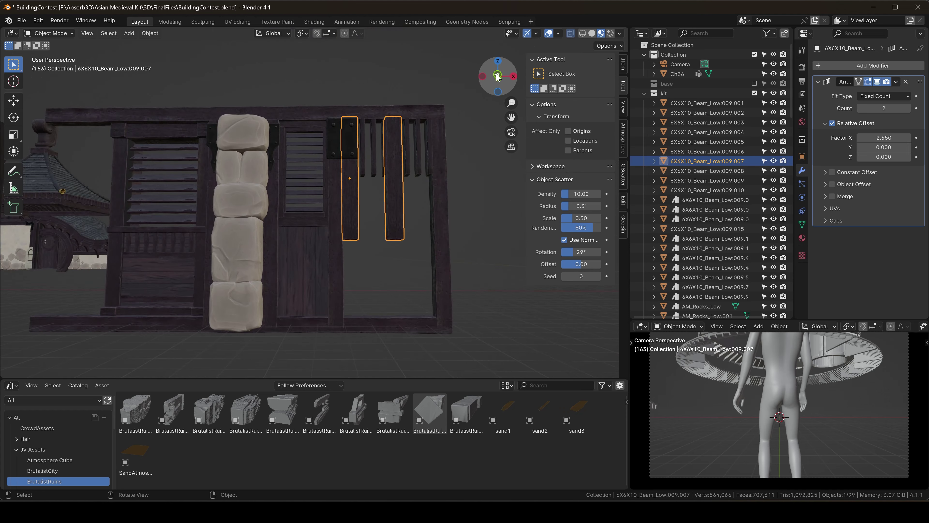
pyautogui.click(498, 76)
pyautogui.click(905, 82)
pyautogui.rightClick(396, 148)
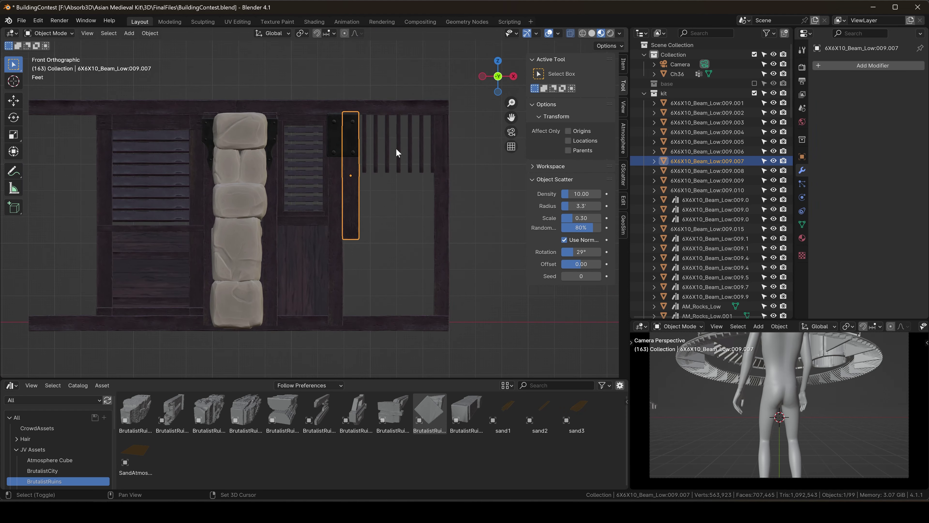
pyautogui.hotkey('shift', 'd')
pyautogui.click(424, 159)
pyautogui.press('r')
pyautogui.press('9')
pyautogui.press('0')
pyautogui.press('Return')
# - Scale the horizontal rail to fit between the tall posts and position it under the slats, aligning it along Y
pyautogui.scroll(4, 408, 144)
pyautogui.press('s')
pyautogui.press('z')
pyautogui.click(344, 189)
pyautogui.press('g')
pyautogui.click(343, 172)
pyautogui.moveTo(344, 173); pyautogui.dragTo(330, 154, button='middle')
pyautogui.click(345, 144)
pyautogui.press('g')
pyautogui.press('y')
pyautogui.click(338, 128)
pyautogui.scroll(-5, 330, 155)
# - Delete the leftover short post, then resize the iron plate and reposition it on the top of the tall post
pyautogui.click(330, 155)
pyautogui.press('KP_1')
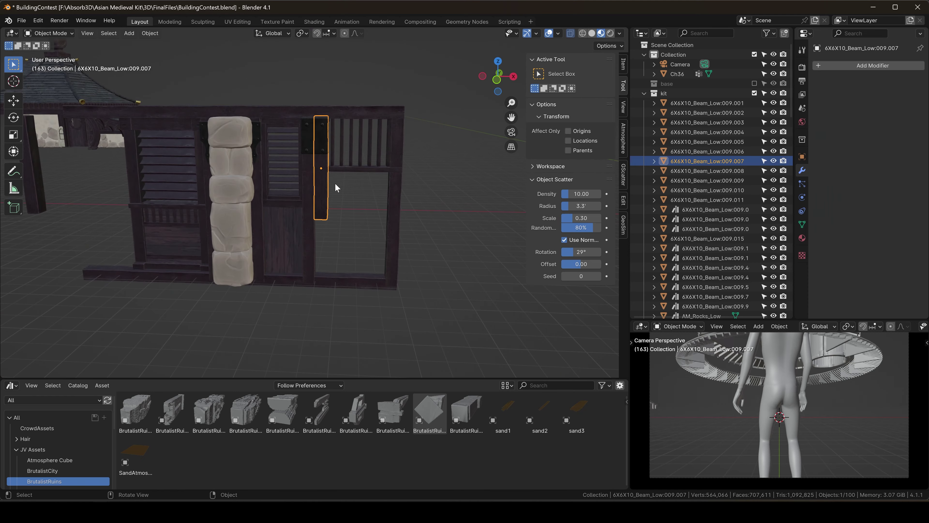
pyautogui.press('KP_Decimal')
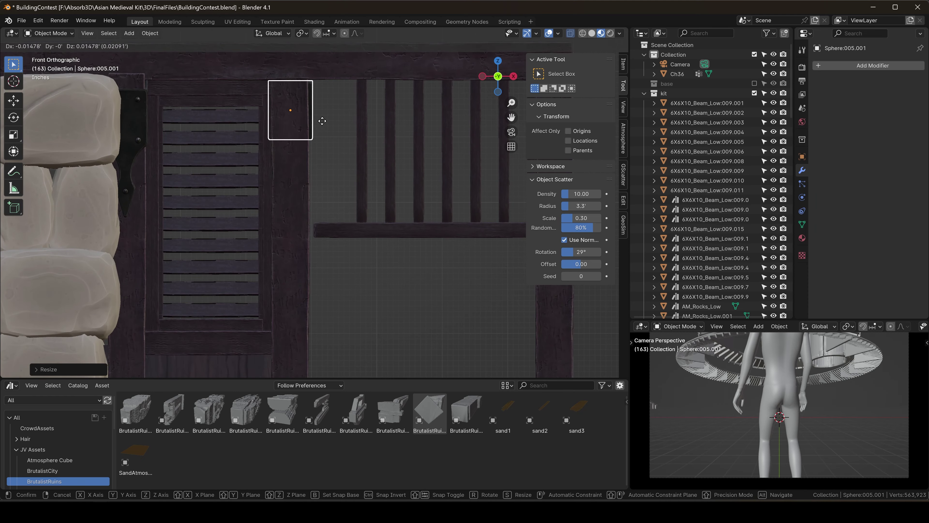
pyautogui.click(323, 121)
pyautogui.moveTo(322, 121); pyautogui.dragTo(319, 139, button='middle')
pyautogui.press('g')
pyautogui.press('y')
pyautogui.click(324, 145)
pyautogui.scroll(-3, 325, 142)
pyautogui.click(336, 76)
pyautogui.press('g')
pyautogui.press('y')
pyautogui.moveTo(336, 76); pyautogui.dragTo(366, 145, button='middle')
# - Move the arrayed slats along X to even their spacing between the tall posts
pyautogui.click(234, 136)
pyautogui.click(428, 139)
pyautogui.press('KP_1')
pyautogui.press('g')
pyautogui.press('x')
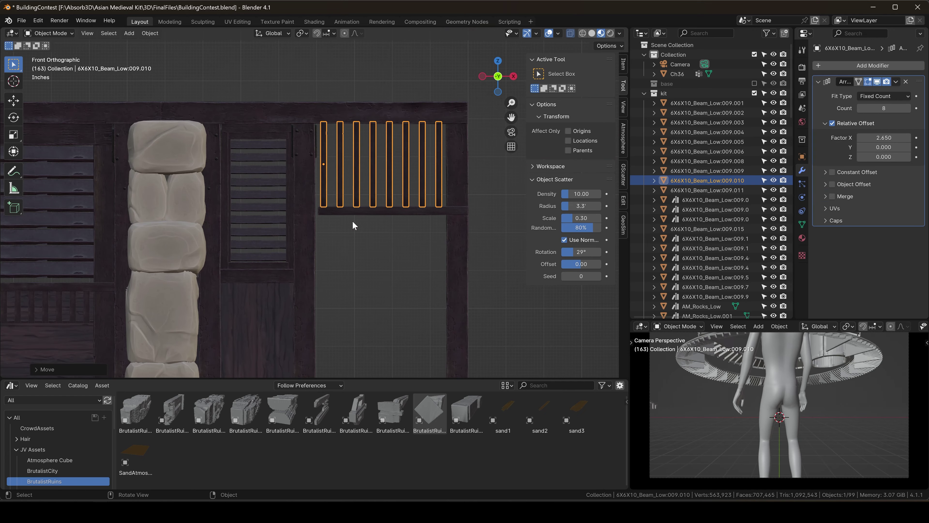
# - Scale the rail under the slats along Y to give it more depth
pyautogui.click(364, 212)
pyautogui.moveTo(367, 216)
pyautogui.mouseDown(button='middle')
pyautogui.moveTo(411, 229)
pyautogui.moveTo(365, 213)
pyautogui.mouseUp(button='middle')
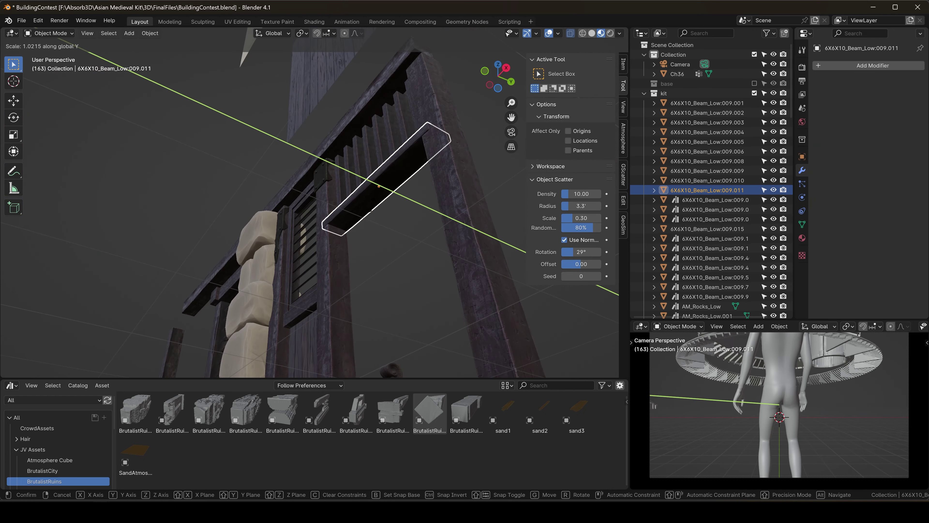
pyautogui.click(417, 230)
pyautogui.moveTo(417, 231)
pyautogui.mouseDown(button='middle')
pyautogui.moveTo(383, 267)
pyautogui.moveTo(406, 258)
pyautogui.moveTo(421, 230)
pyautogui.mouseUp(button='middle')
pyautogui.click(421, 229)
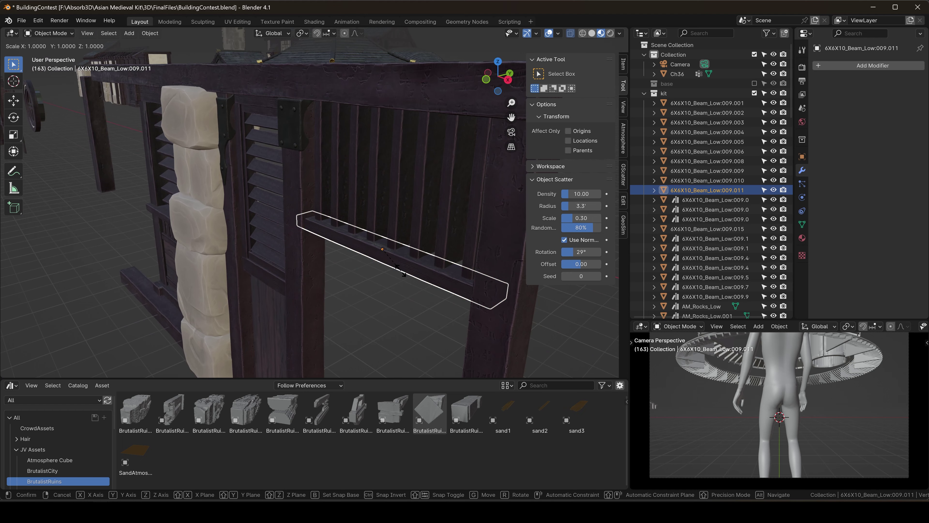
# - Duplicate the rail and move the copy up along Z to the top of the slats
pyautogui.press('g')
pyautogui.press('z')
pyautogui.click(247, 76)
pyautogui.scroll(-5, 247, 77)
pyautogui.moveTo(247, 76); pyautogui.dragTo(271, 107, button='middle')
pyautogui.click(491, 81)
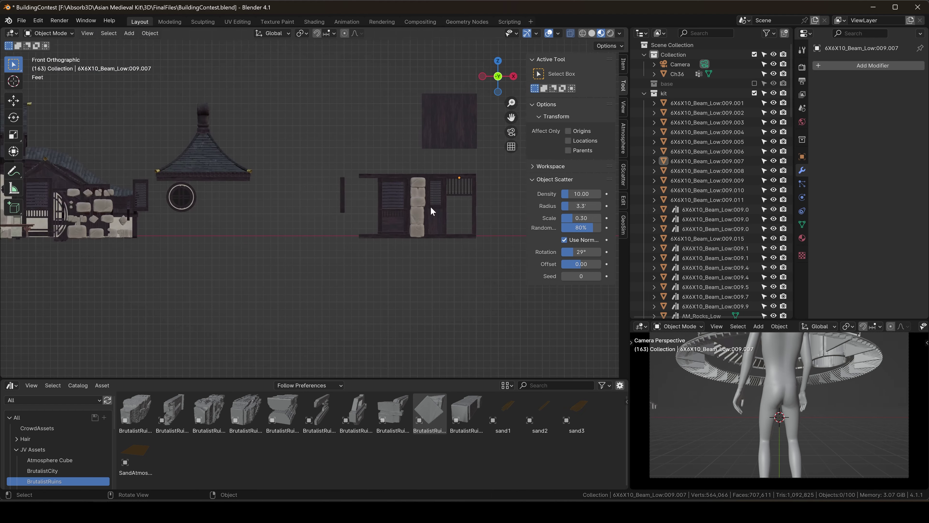
# - Examine the assembled wall section from several angles and from the front
pyautogui.scroll(6, 431, 207)
pyautogui.moveTo(354, 212); pyautogui.dragTo(361, 224, button='middle')
pyautogui.keyDown('shift'); pyautogui.moveTo(360, 224); pyautogui.dragTo(418, 237, button='middle'); pyautogui.keyUp('shift')
pyautogui.scroll(-4, 417, 236)
pyautogui.moveTo(274, 259); pyautogui.dragTo(336, 216, button='middle')
pyautogui.scroll(4, 314, 211)
pyautogui.click(497, 84)
pyautogui.click(395, 229)
pyautogui.click(497, 78)
pyautogui.scroll(-3, 390, 201)
pyautogui.scroll(1, 402, 210)
# - Add a Mirror modifier on the X axis to the end post, with the stone column as mirror object
pyautogui.click(451, 221)
pyautogui.click(873, 65)
pyautogui.moveTo(838, 85)
pyautogui.click(901, 143)
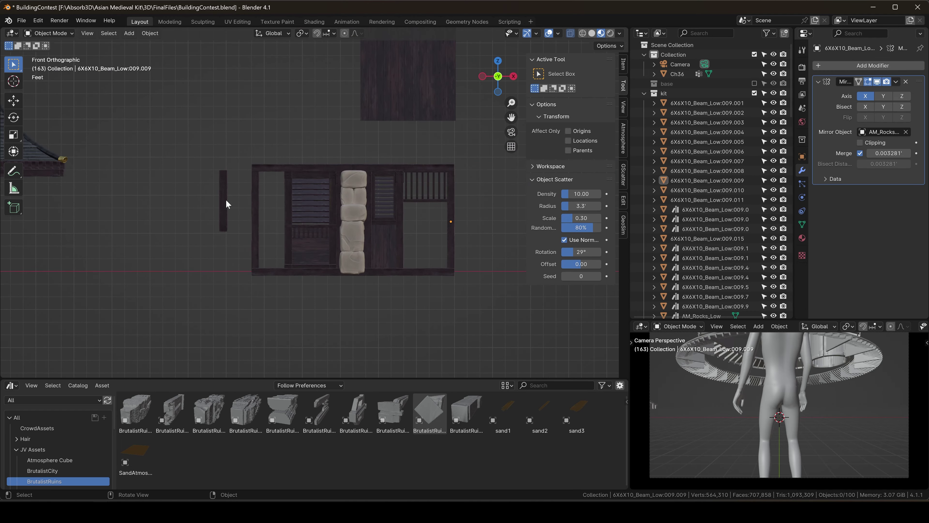
# - Place the wooden panel behind the empty bay beyond the large shuttered door and adjust its depth along Y
pyautogui.keyDown('shift'); pyautogui.moveTo(226, 200); pyautogui.dragTo(346, 194, button='middle'); pyautogui.keyUp('shift')
pyautogui.click(342, 194)
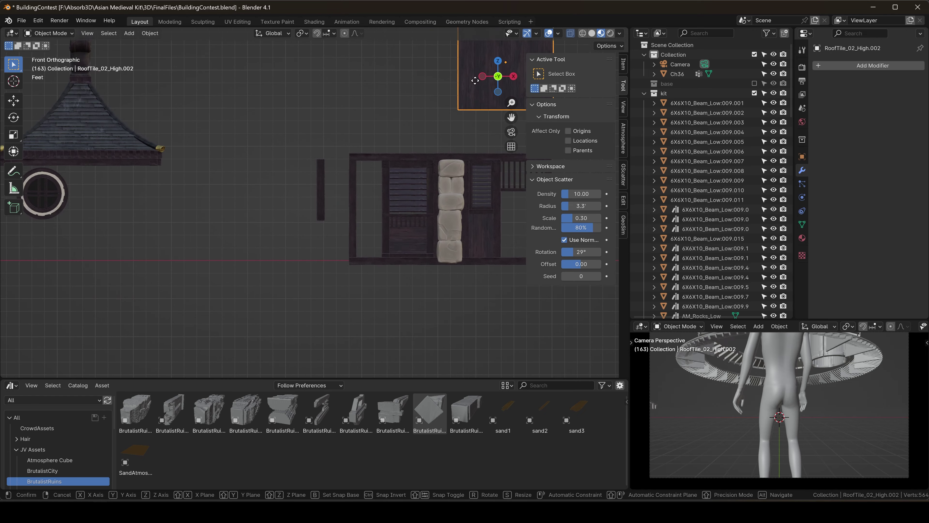
pyautogui.press('KP_Decimal')
pyautogui.press('Tab')
pyautogui.press('a')
pyautogui.moveTo(383, 169); pyautogui.dragTo(285, 209, button='middle')
pyautogui.press('Tab')
pyautogui.click(285, 209)
pyautogui.press('g')
pyautogui.press('y')
pyautogui.click(321, 180)
pyautogui.moveTo(322, 179); pyautogui.dragTo(360, 118, button='middle')
# - Duplicate the wooden panel along X into the bay with the slats
pyautogui.press('KP_1')
pyautogui.scroll(-4, 293, 154)
pyautogui.hotkey('shift', 'd')
pyautogui.press('x')
pyautogui.click(380, 176)
# - Fit the copied panel to the slatted bay by moving its side vertices along X and lowering its top edge beneath the slats
pyautogui.press('Tab')
pyautogui.scroll(4, 389, 174)
pyautogui.hotkey('alt', 'z')
pyautogui.moveTo(377, 101); pyautogui.dragTo(470, 333)
pyautogui.press('g')
pyautogui.press('x')
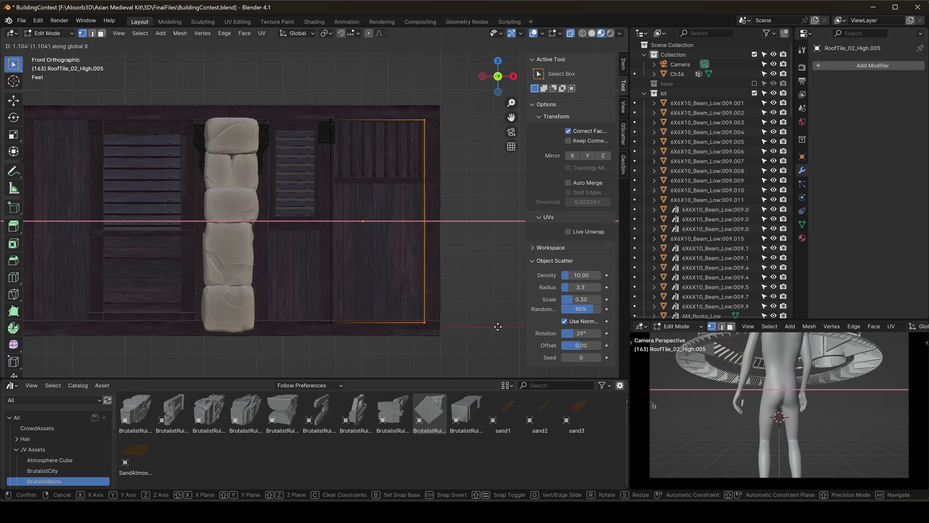
pyautogui.click(475, 213)
pyautogui.press('Tab')
pyautogui.scroll(-5, 301, 231)
pyautogui.moveTo(454, 216); pyautogui.dragTo(331, 231, button='middle')
pyautogui.scroll(5, 294, 241)
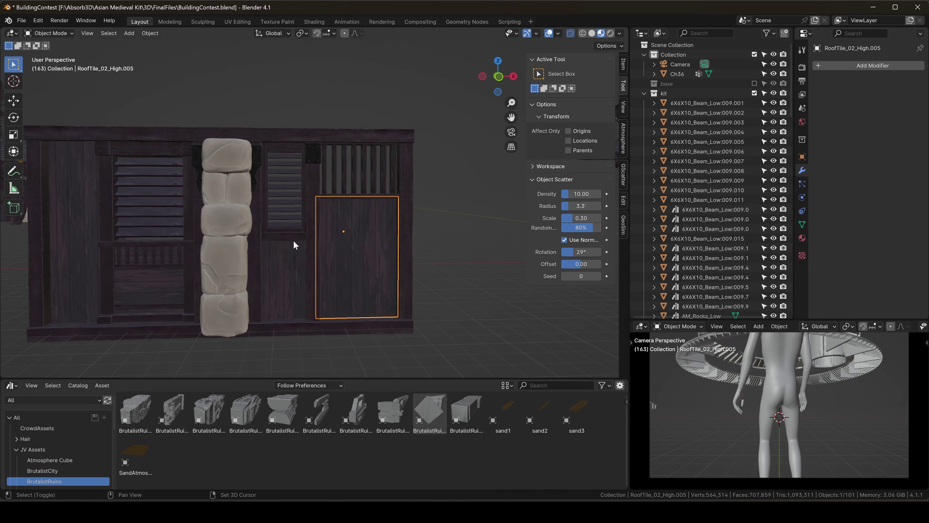
pyautogui.click(354, 190)
pyautogui.press('Tab')
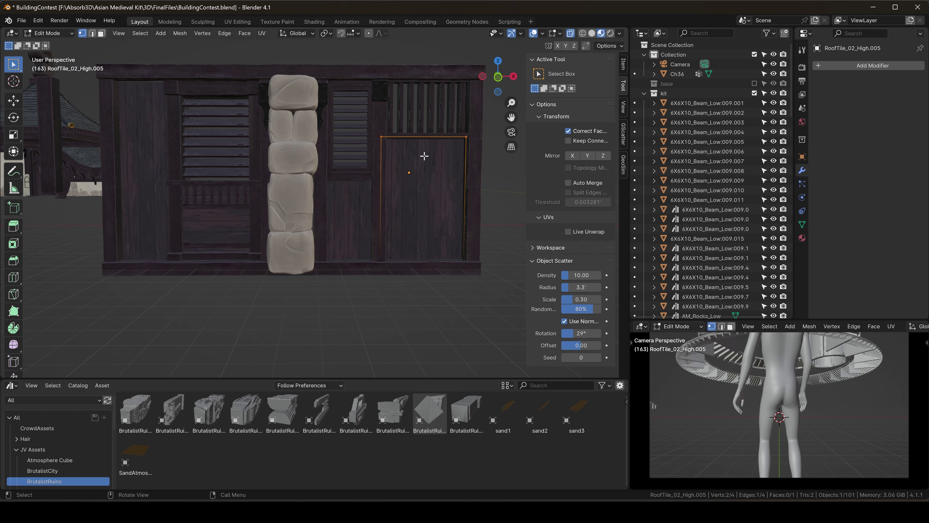
pyautogui.press('Tab')
# - Cut four vertical edge loops into the inner panel below the railing of the shuttered door section
pyautogui.keyDown('shift'); pyautogui.moveTo(185, 238); pyautogui.dragTo(284, 230, button='middle'); pyautogui.keyUp('shift')
pyautogui.scroll(4, 285, 230)
pyautogui.click(285, 230)
pyautogui.press('Tab')
pyautogui.press('3')
pyautogui.click(286, 231)
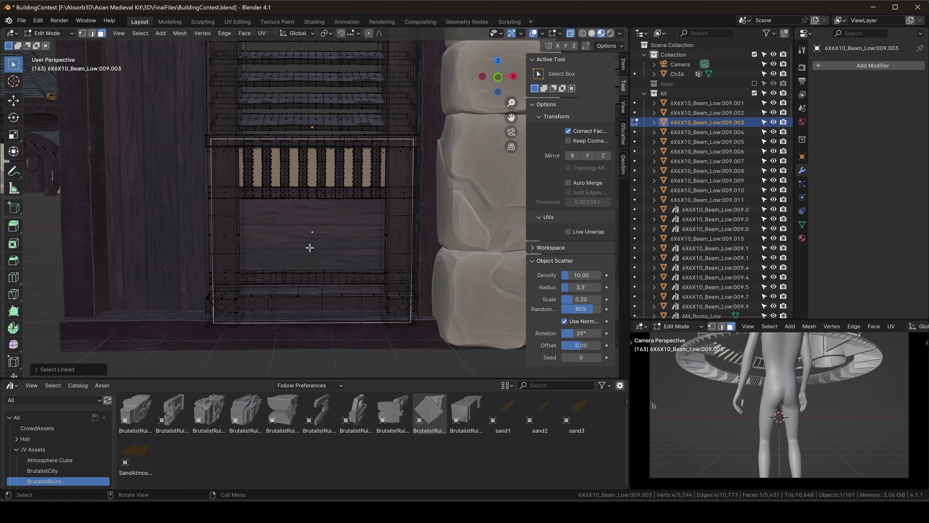
pyautogui.keyDown('shift'); pyautogui.click(310, 248); pyautogui.keyUp('shift')
pyautogui.scroll(1, 312, 189)
pyautogui.click(313, 190)
pyautogui.rightClick(312, 190)
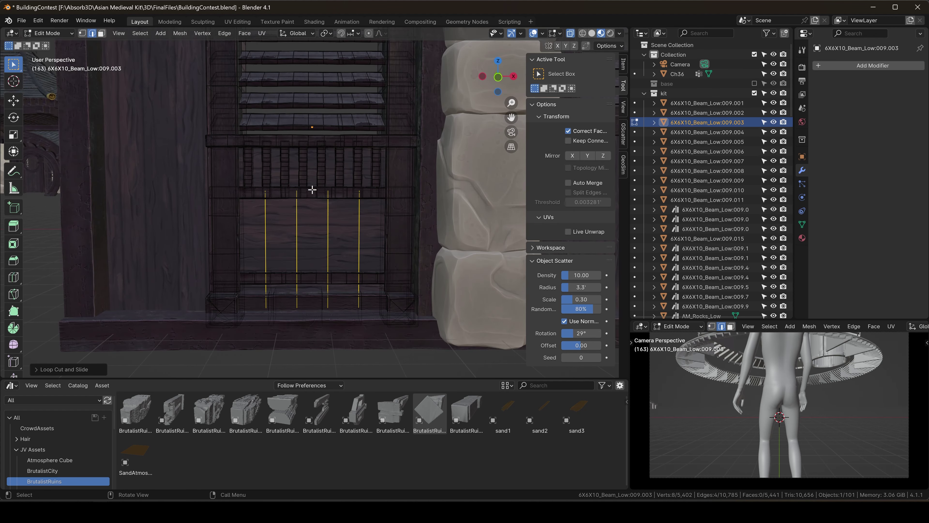
# - Add vertical edge loops to the large backing plane behind the railing and edit the adjoining wooden panel for bending
pyautogui.hotkey('alt', 'z')
pyautogui.click(313, 179)
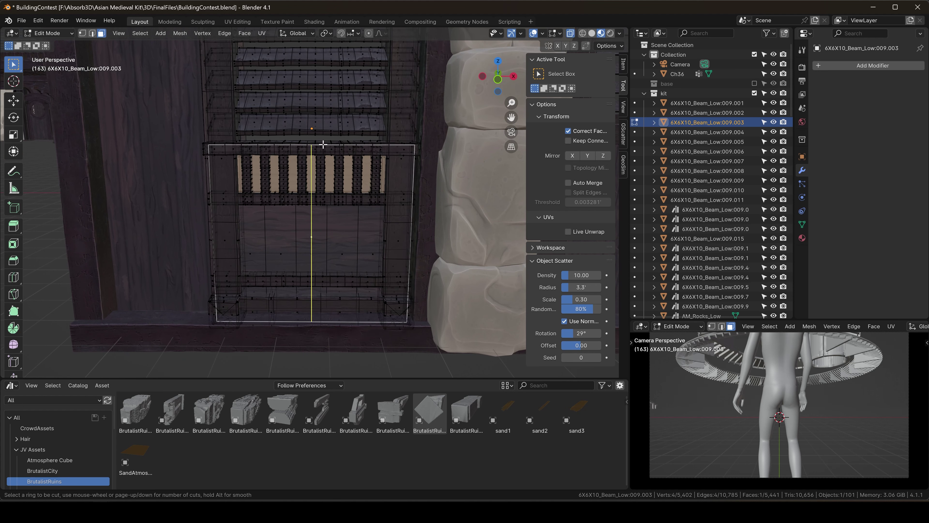
pyautogui.click(404, 144)
pyautogui.rightClick(404, 145)
pyautogui.hotkey('alt', 'z')
pyautogui.press('Tab')
pyautogui.click(253, 165)
pyautogui.press('Tab')
pyautogui.click(257, 85)
pyautogui.press('Tab')
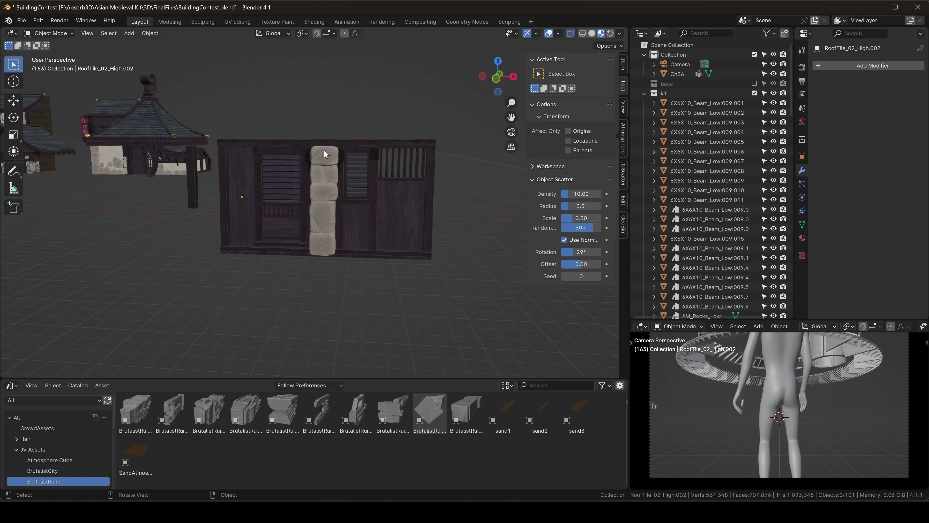
# - Check the completed wall section from a distance and save the file
pyautogui.click(324, 150)
pyautogui.moveTo(323, 150); pyautogui.dragTo(373, 151, button='middle')
pyautogui.click(317, 121)
pyautogui.scroll(-2, 373, 151)
pyautogui.hotkey('ctrl', 's')
# - Select all pieces of the wall section in front view and join them into one object
pyautogui.keyDown('shift'); pyautogui.moveTo(183, 191); pyautogui.dragTo(369, 190, button='middle'); pyautogui.keyUp('shift')
pyautogui.scroll(-5, 357, 208)
pyautogui.click(165, 206)
pyautogui.scroll(-3, 165, 207)
pyautogui.scroll(2, 369, 191)
pyautogui.keyDown('shift'); pyautogui.moveTo(428, 192); pyautogui.dragTo(292, 199, button='middle'); pyautogui.keyUp('shift')
pyautogui.moveTo(156, 217); pyautogui.dragTo(289, 302)
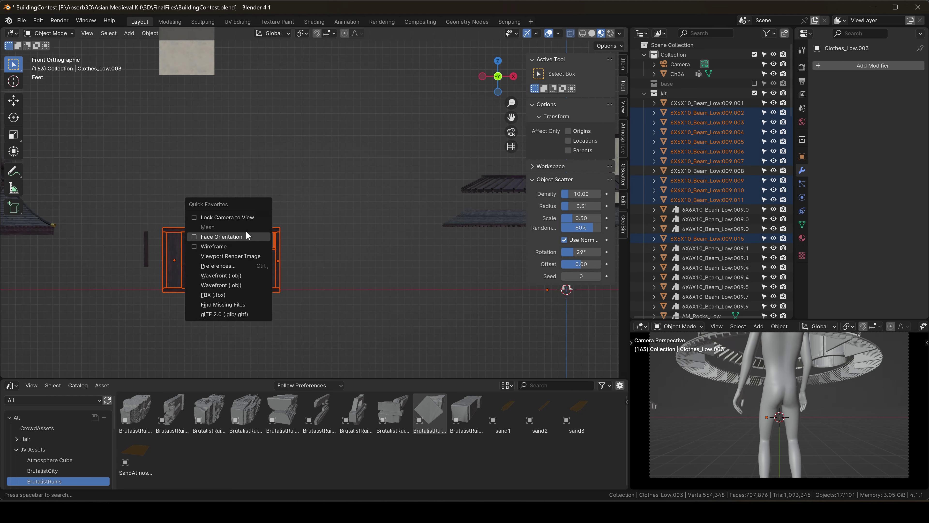
pyautogui.click(264, 229)
pyautogui.hotkey('ctrl', 'j')
# - Apply the joined wall section's transform and set its origin to its geometry
pyautogui.moveTo(265, 229); pyautogui.dragTo(247, 245, button='middle')
pyautogui.rightClick(246, 244)
pyautogui.rightClick(295, 256)
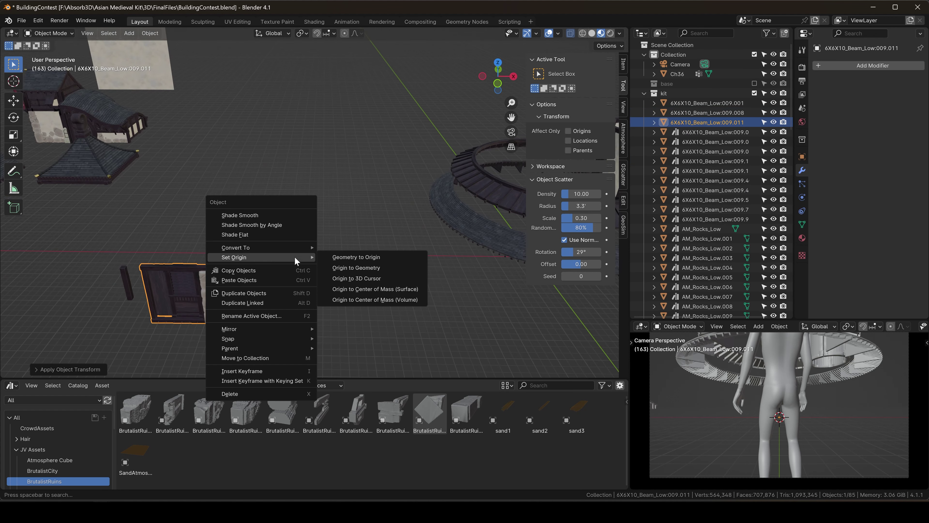
pyautogui.click(344, 268)
# - Add a Simple Deform modifier to the wall section, set to Bend around the Z axis
pyautogui.click(854, 65)
pyautogui.write('sim')
pyautogui.press('Return')
pyautogui.click(855, 96)
pyautogui.click(902, 133)
pyautogui.scroll(-2, 516, 135)
pyautogui.keyDown('shift'); pyautogui.moveTo(516, 135); pyautogui.dragTo(417, 139, button='middle'); pyautogui.keyUp('shift')
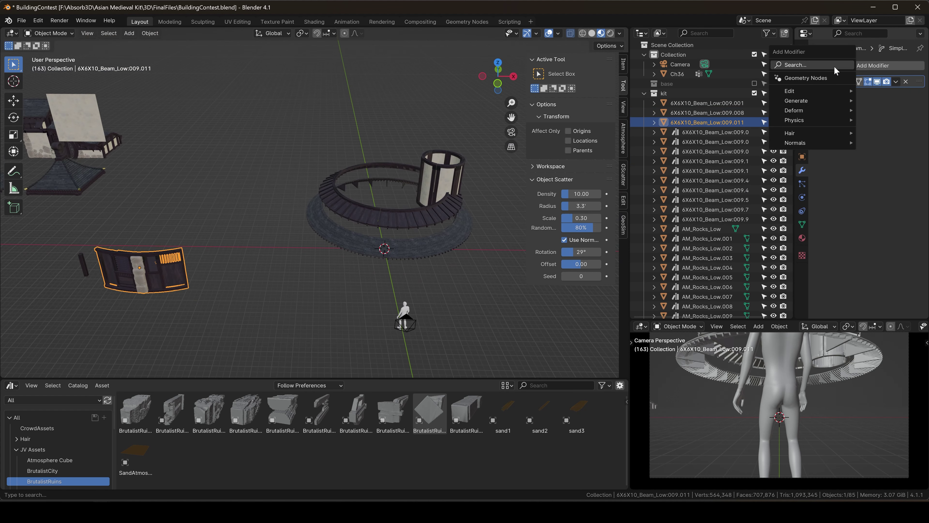
# - Add an Array modifier ahead of the Simple Deform, with a count of 5 and a bend angle of 360°
pyautogui.write('a')
pyautogui.press('Return')
pyautogui.moveTo(919, 94); pyautogui.dragTo(918, 79)
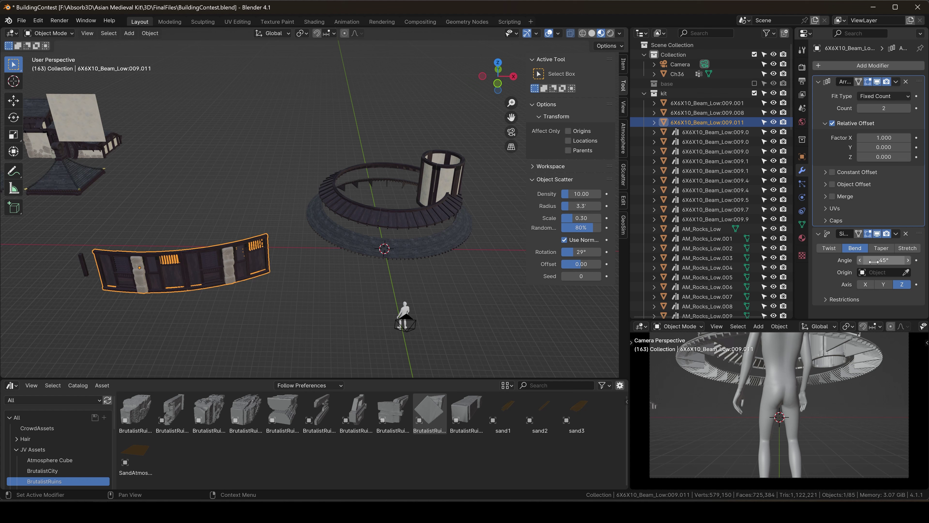
# - Move the bent wall ring under the wooden roof of the round building in front view
pyautogui.press('KP_1')
pyautogui.press('g')
pyautogui.click(434, 240)
pyautogui.scroll(5, 434, 239)
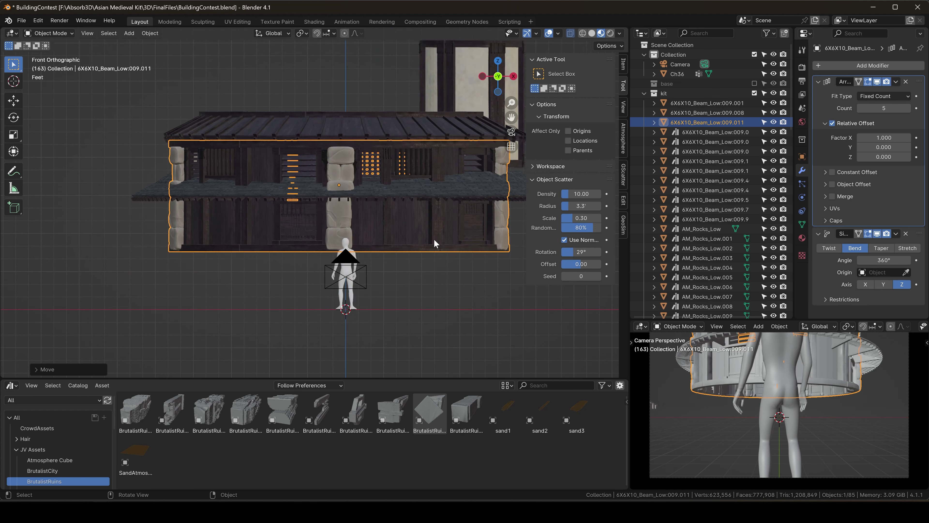
pyautogui.click(439, 239)
pyautogui.moveTo(351, 229); pyautogui.dragTo(414, 246, button='middle')
pyautogui.click(490, 79)
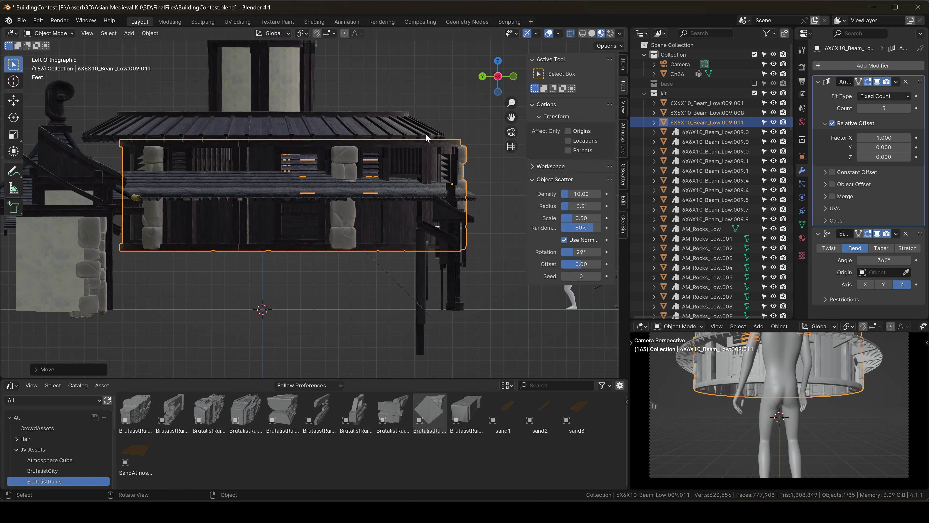
# - Move the wall ring along Y to center it with the roof rings
pyautogui.moveTo(425, 139); pyautogui.dragTo(330, 191, button='middle')
pyautogui.scroll(-13, 329, 190)
pyautogui.moveTo(151, 133); pyautogui.dragTo(328, 240)
pyautogui.press('g')
pyautogui.press('y')
pyautogui.click(333, 184)
pyautogui.scroll(5, 333, 185)
pyautogui.moveTo(351, 205); pyautogui.dragTo(402, 158, button='middle')
pyautogui.scroll(4, 381, 154)
pyautogui.press('g')
pyautogui.press('y')
pyautogui.click(372, 146)
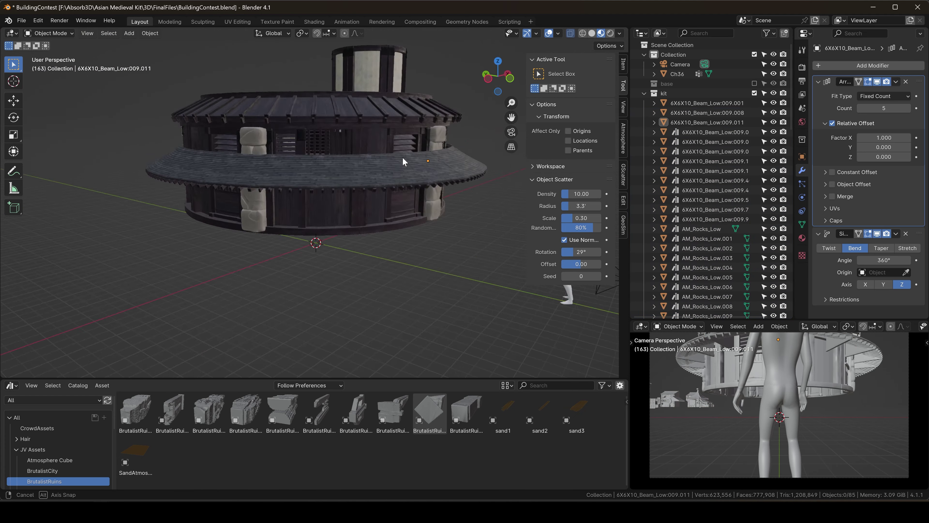
# - Adjust the heights of the roof rings along Z to fit the wall ring
pyautogui.click(375, 124)
pyautogui.press('g')
pyautogui.press('z')
pyautogui.click(376, 181)
pyautogui.click(508, 75)
pyautogui.press('g')
pyautogui.press('z')
pyautogui.click(439, 116)
# - Set the wooden roof's Array count to 10
pyautogui.click(120, 193)
pyautogui.moveTo(154, 198)
pyautogui.mouseDown(button='middle')
pyautogui.moveTo(235, 209)
pyautogui.moveTo(157, 212)
pyautogui.mouseUp(button='middle')
pyautogui.click(235, 209)
pyautogui.click(908, 108)
pyautogui.moveTo(315, 207); pyautogui.dragTo(395, 180, button='middle')
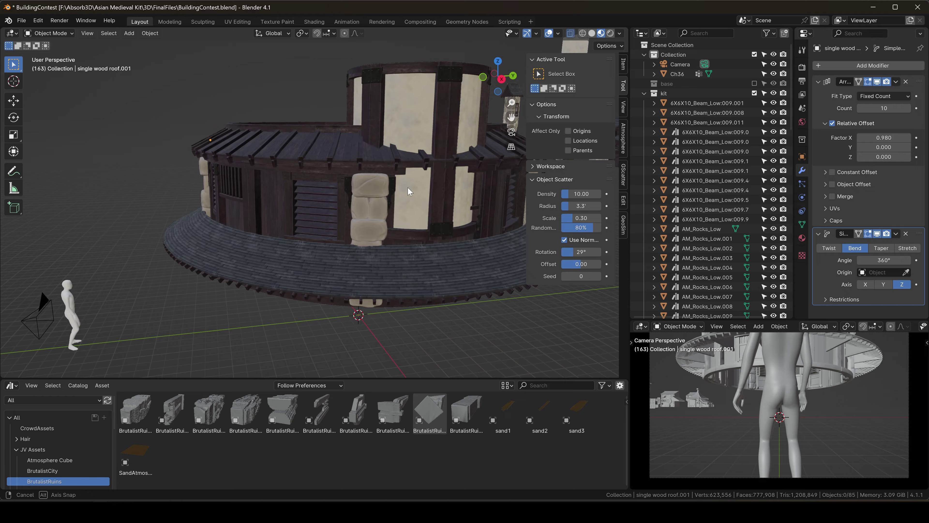
pyautogui.moveTo(407, 187)
pyautogui.mouseDown(button='middle')
pyautogui.moveTo(450, 176)
pyautogui.moveTo(399, 194)
pyautogui.mouseUp(button='middle')
pyautogui.scroll(-3, 399, 194)
# - Lower the round tower along Z so its top sits just above the wooden roof
pyautogui.click(384, 162)
pyautogui.press('g')
pyautogui.press('z')
pyautogui.click(384, 227)
pyautogui.click(450, 157)
# - Duplicate the wooden roof's edge board about 5 ft down along Z to the base of the upper walls
pyautogui.moveTo(421, 165); pyautogui.dragTo(380, 194, button='middle')
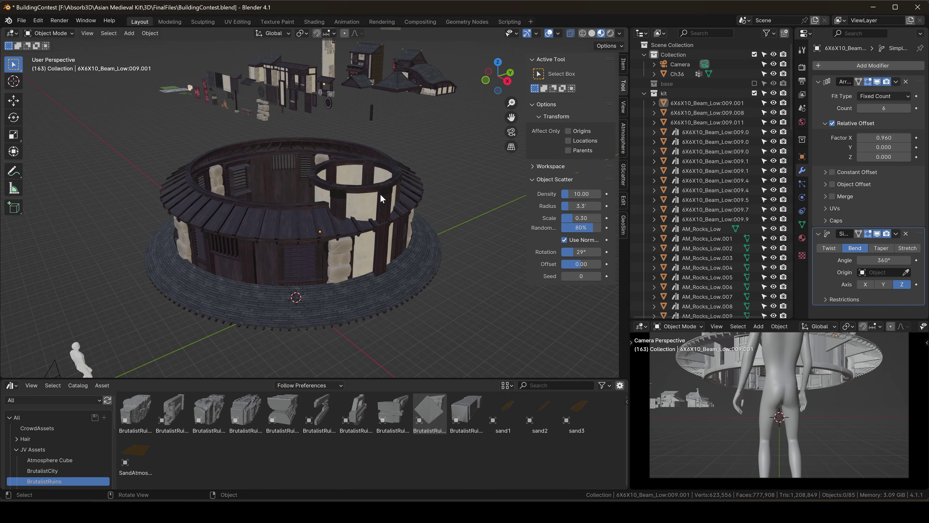
pyautogui.click(395, 198)
pyautogui.click(441, 220)
pyautogui.moveTo(442, 220); pyautogui.dragTo(329, 182, button='middle')
pyautogui.click(444, 204)
pyautogui.scroll(4, 329, 183)
pyautogui.click(400, 109)
pyautogui.press('Tab')
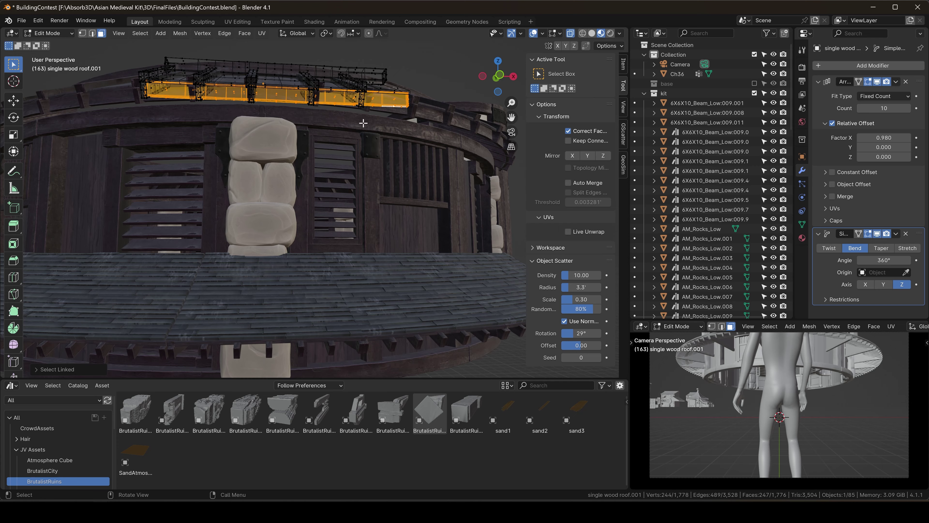
pyautogui.keyDown('shift'); pyautogui.moveTo(363, 123); pyautogui.dragTo(366, 205, button='middle'); pyautogui.keyUp('shift')
pyautogui.hotkey('shift', 'd')
pyautogui.press('z')
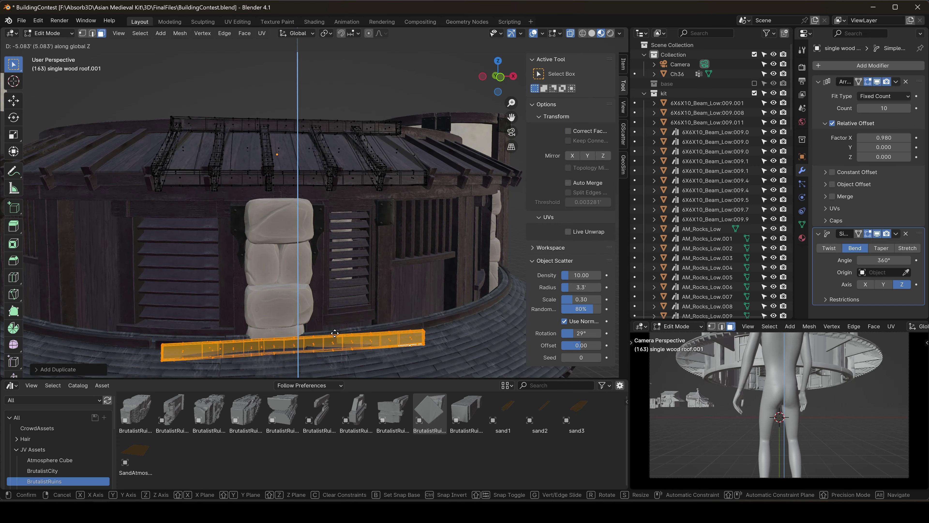
pyautogui.click(335, 326)
# - Separate the copied board into its own object and turn off its modifiers in the viewport
pyautogui.press('p')
pyautogui.click(332, 323)
pyautogui.press('Tab')
pyautogui.click(433, 315)
pyautogui.moveTo(820, 81); pyautogui.dragTo(820, 95)
pyautogui.moveTo(877, 82); pyautogui.dragTo(877, 95)
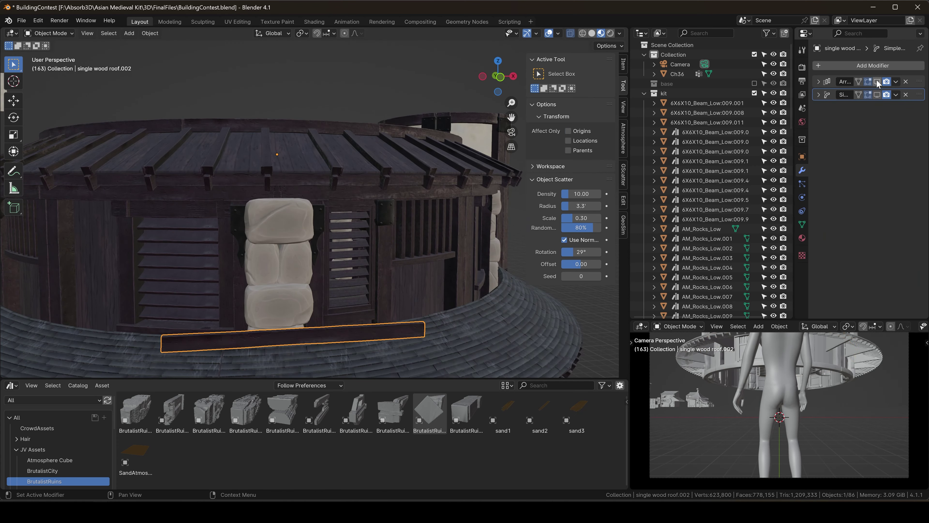
# - Set the board's origin to its geometry and scale the board along Y
pyautogui.moveTo(315, 285); pyautogui.dragTo(421, 292, button='middle')
pyautogui.rightClick(425, 298)
pyautogui.click(491, 307)
pyautogui.keyDown('shift'); pyautogui.moveTo(491, 308); pyautogui.dragTo(407, 269, button='middle'); pyautogui.keyUp('shift')
pyautogui.press('s')
pyautogui.press('y')
# - Show the board's Array and Simple Deform modifiers in the viewport again and set the Array count to 11
pyautogui.moveTo(877, 82); pyautogui.dragTo(877, 95)
pyautogui.click(818, 82)
pyautogui.click(908, 109)
# - Move the board ring along Y to align it around the base of the upper walls
pyautogui.moveTo(366, 235); pyautogui.dragTo(419, 245, button='middle')
pyautogui.press('g')
pyautogui.press('y')
pyautogui.click(284, 231)
pyautogui.press('g')
pyautogui.click(334, 170)
pyautogui.click(400, 228)
pyautogui.moveTo(357, 248); pyautogui.dragTo(379, 231, button='middle')
# - Fine-tune the board ring's position along Z and Y against the upper walls
pyautogui.press('g')
pyautogui.press('z')
pyautogui.click(377, 209)
pyautogui.press('g')
pyautogui.press('y')
pyautogui.click(380, 219)
# - Enable the Physical Atmosphere in rendered view and set the sun's azimuth to -0.427° and elevation to 130°
pyautogui.scroll(-8, 379, 219)
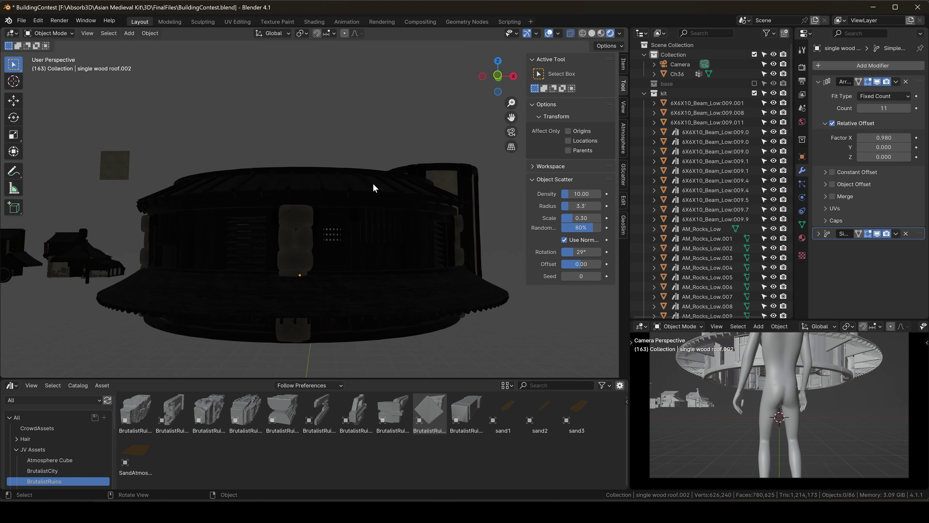
pyautogui.click(624, 138)
pyautogui.click(539, 59)
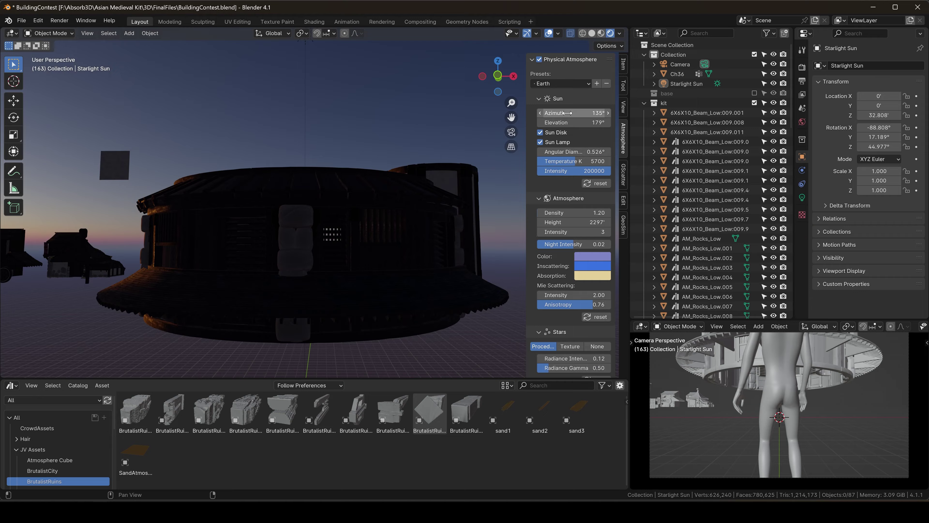
pyautogui.scroll(6, 348, 209)
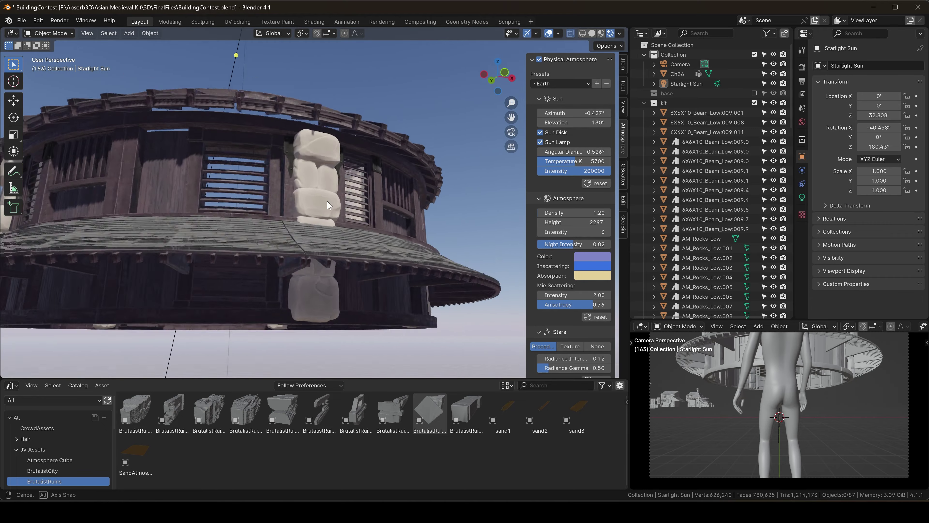
# - Adjust the height of the wooden roof ring along Z over the upper walls
pyautogui.click(438, 115)
pyautogui.moveTo(420, 165); pyautogui.dragTo(379, 257, button='middle')
pyautogui.press('g')
pyautogui.press('z')
pyautogui.click(438, 140)
# - Duplicate the wall ring and place the copy beside the building in front view
pyautogui.click(379, 257)
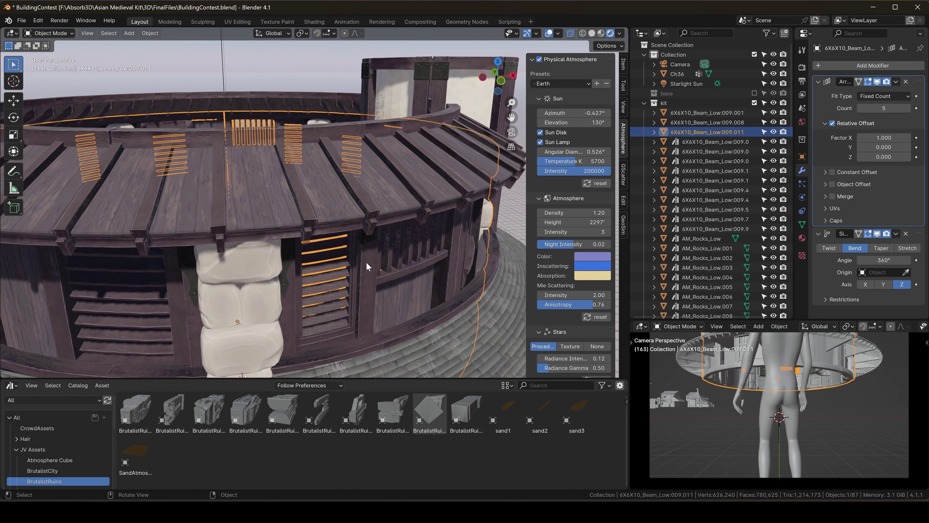
pyautogui.scroll(-4, 366, 261)
pyautogui.press('q')
pyautogui.press('KP_1')
pyautogui.hotkey('shift', 'd')
pyautogui.click(598, 144)
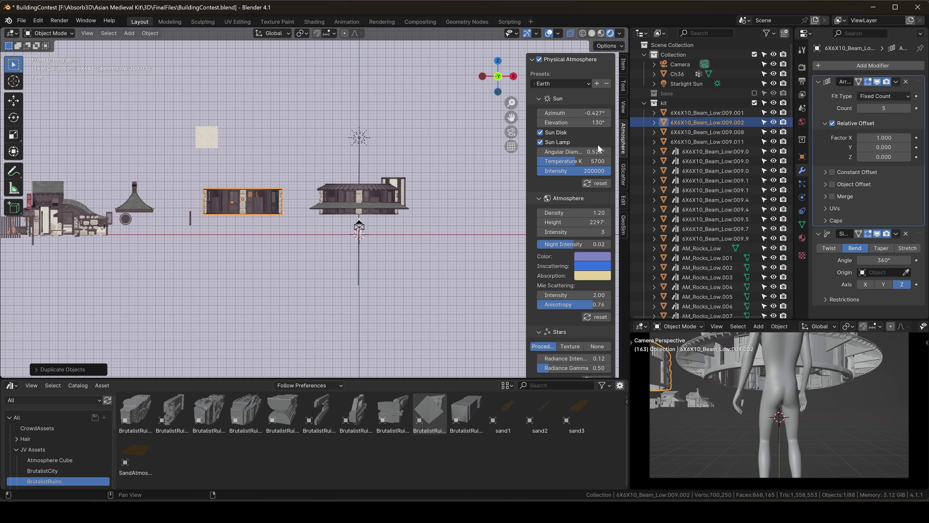
# - Scale the upper-tier ring on the main building and reset its origin to its geometry
pyautogui.click(361, 201)
pyautogui.scroll(10, 360, 200)
pyautogui.press('q')
pyautogui.click(394, 197)
pyautogui.press('s')
pyautogui.click(424, 180)
pyautogui.moveTo(424, 181); pyautogui.dragTo(412, 115, button='middle')
pyautogui.click(412, 145)
pyautogui.press('q')
pyautogui.click(413, 147)
pyautogui.rightClick(413, 114)
pyautogui.click(470, 125)
# - Scale the beam ring at the upper walls to fit the tier and save the file
pyautogui.click(386, 216)
pyautogui.moveTo(386, 216)
pyautogui.mouseDown(button='middle')
pyautogui.moveTo(356, 232)
pyautogui.moveTo(354, 219)
pyautogui.moveTo(389, 209)
pyautogui.mouseUp(button='middle')
pyautogui.rightClick(355, 233)
pyautogui.press('q')
pyautogui.click(348, 216)
pyautogui.rightClick(349, 215)
pyautogui.press('Escape')
pyautogui.press('s')
pyautogui.click(351, 219)
pyautogui.click(433, 153)
pyautogui.hotkey('ctrl', 's')
# - Set the render engine to Cycles and check the building's walls and roof in rendered view
pyautogui.click(802, 67)
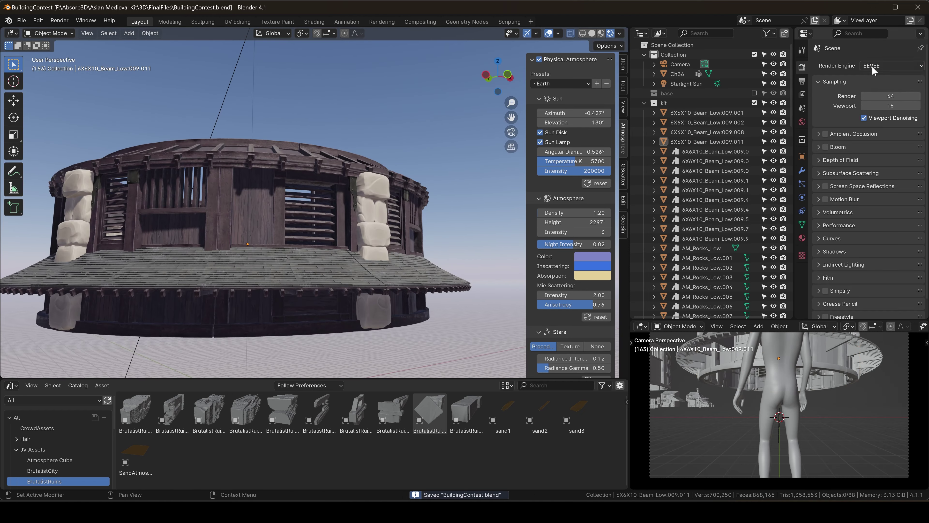
pyautogui.click(874, 66)
pyautogui.click(873, 103)
pyautogui.moveTo(371, 150); pyautogui.dragTo(399, 148, button='middle')
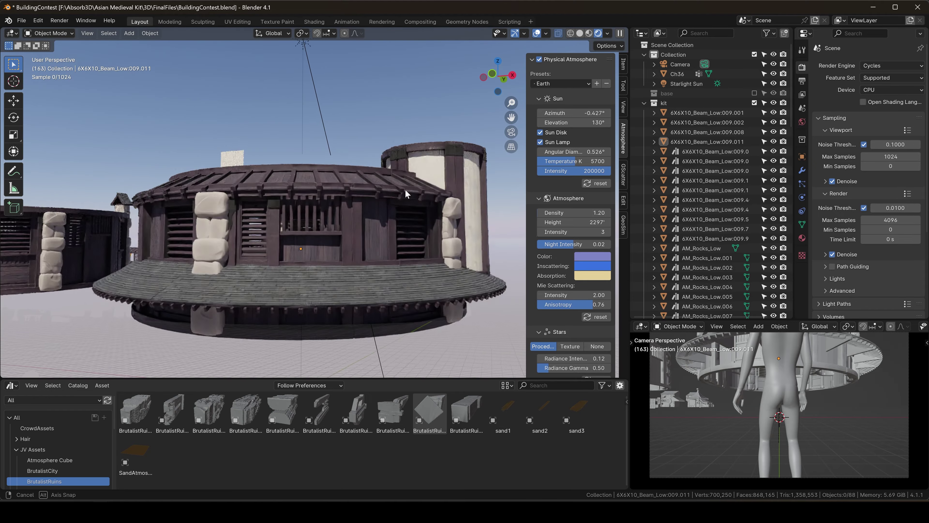
pyautogui.moveTo(405, 189); pyautogui.dragTo(366, 172, button='middle')
pyautogui.scroll(4, 504, 142)
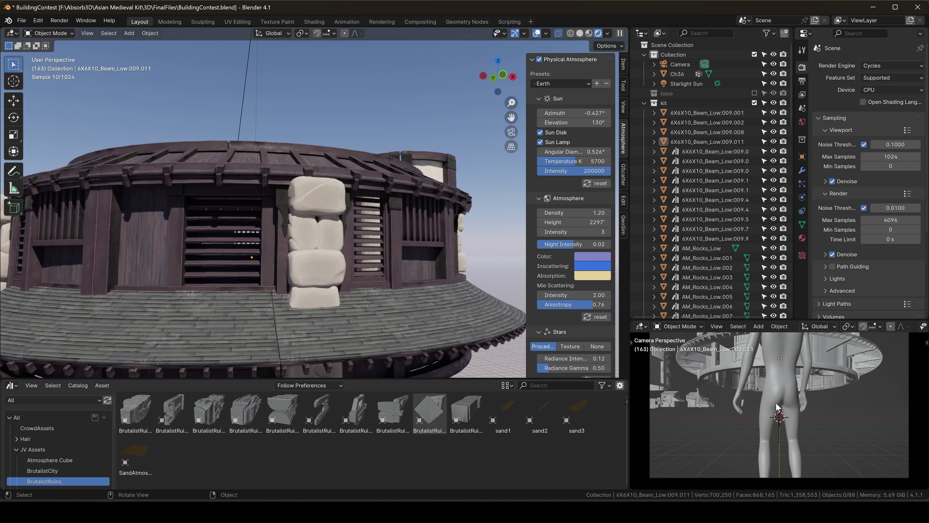
# - Reframe the camera on the building, show the camera view rendered and set the main viewport to Material Preview
pyautogui.moveTo(776, 406); pyautogui.dragTo(878, 413, button='middle')
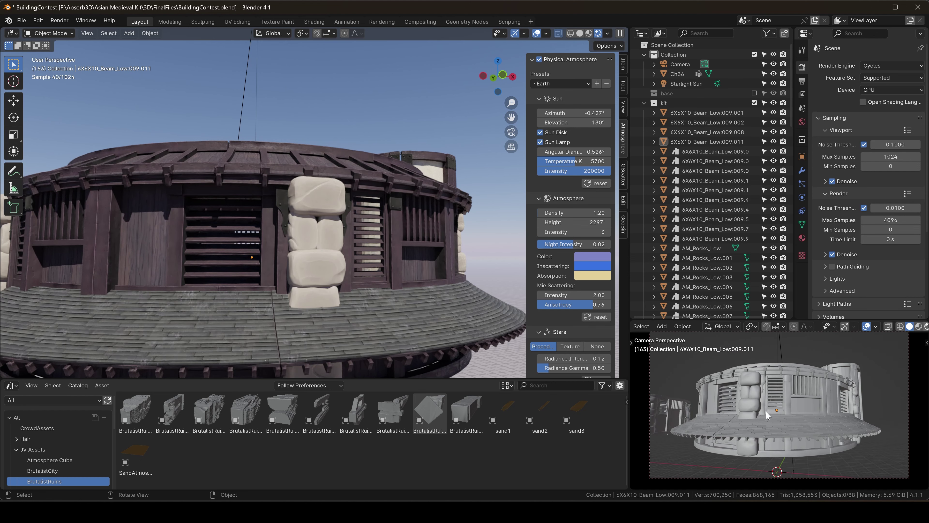
pyautogui.hotkey('shift', 'z')
pyautogui.moveTo(760, 400); pyautogui.dragTo(797, 399, button='middle')
pyautogui.hotkey('shift', 'z')
pyautogui.moveTo(388, 184); pyautogui.dragTo(421, 161, button='middle')
pyautogui.scroll(-4, 359, 181)
pyautogui.press('n')
pyautogui.click(592, 33)
pyautogui.click(601, 34)
# - Duplicate the wooden roof ring and scale it over the upper walls
pyautogui.scroll(5, 349, 207)
pyautogui.click(356, 175)
pyautogui.press('s')
pyautogui.click(867, 327)
pyautogui.hotkey('shift', 'd')
pyautogui.press('z')
pyautogui.click(420, 265)
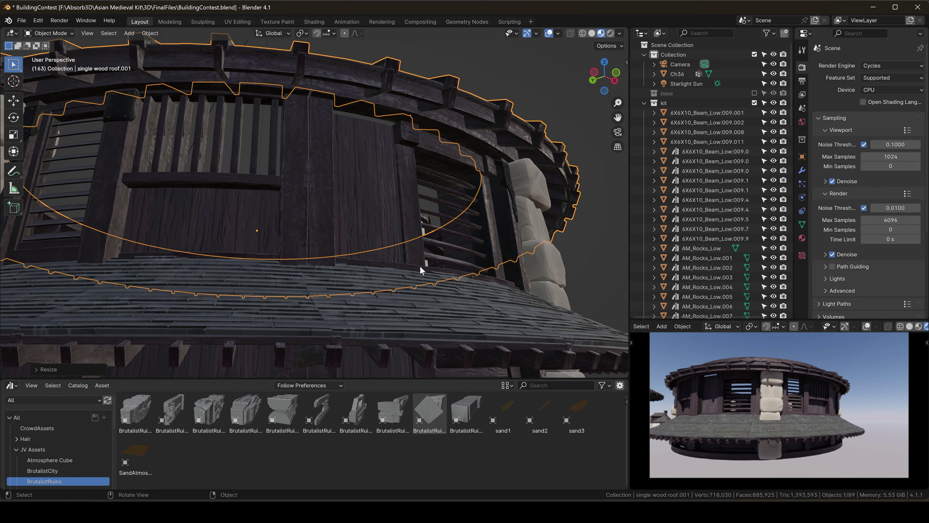
# - Reset the origin of the thin ring beneath the wooden roof
pyautogui.moveTo(420, 266); pyautogui.dragTo(486, 266, button='middle')
pyautogui.rightClick(486, 266)
pyautogui.click(802, 170)
pyautogui.moveTo(442, 207); pyautogui.dragTo(425, 252, button='middle')
pyautogui.hotkey('ctrl', 'a')
pyautogui.click(425, 252)
pyautogui.rightClick(425, 252)
pyautogui.click(472, 262)
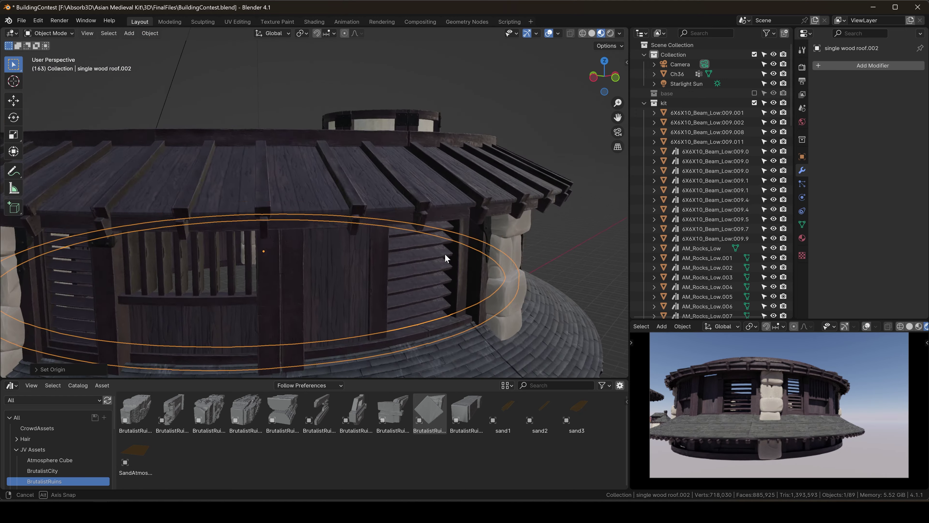
# - Duplicate the thin ring upward along Z, reframe the camera and save the file
pyautogui.hotkey('shift', 'd')
pyautogui.press('z')
pyautogui.click(480, 164)
pyautogui.click(543, 93)
pyautogui.scroll(-8, 475, 164)
pyautogui.moveTo(797, 388); pyautogui.dragTo(750, 399, button='middle')
pyautogui.moveTo(421, 176); pyautogui.dragTo(366, 245, button='middle')
pyautogui.hotkey('ctrl', 's')
# - Show the base collection and give Cylinder.001 a new material with a black base color and roughness 1.000
pyautogui.click(754, 93)
pyautogui.click(346, 183)
pyautogui.moveTo(345, 183); pyautogui.dragTo(402, 157, button='middle')
pyautogui.click(802, 238)
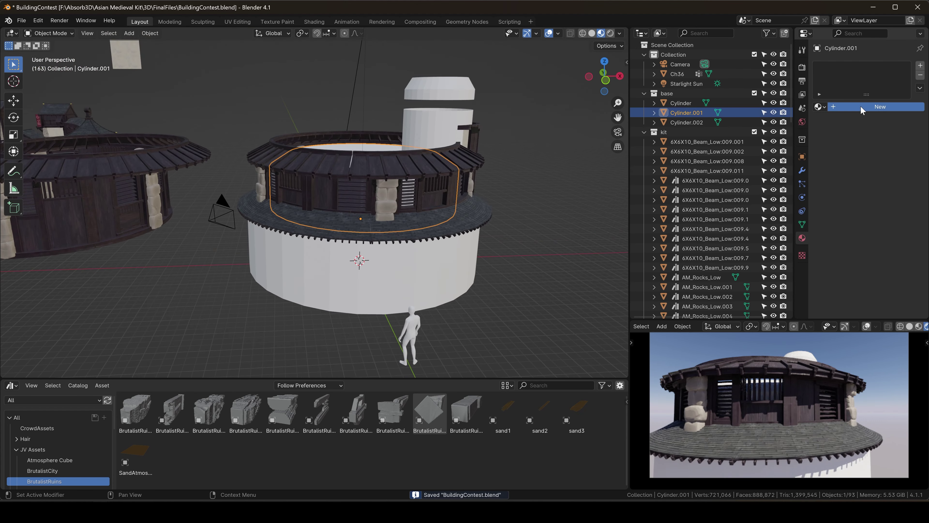
pyautogui.click(865, 108)
pyautogui.click(888, 168)
pyautogui.moveTo(907, 194); pyautogui.dragTo(906, 269)
pyautogui.moveTo(882, 194); pyautogui.dragTo(907, 194)
# - Raise Cylinder.001 along Z inside the roof ring and assign its black material to the lower Cylinder
pyautogui.moveTo(421, 191); pyautogui.dragTo(427, 243, button='middle')
pyautogui.press('g')
pyautogui.press('z')
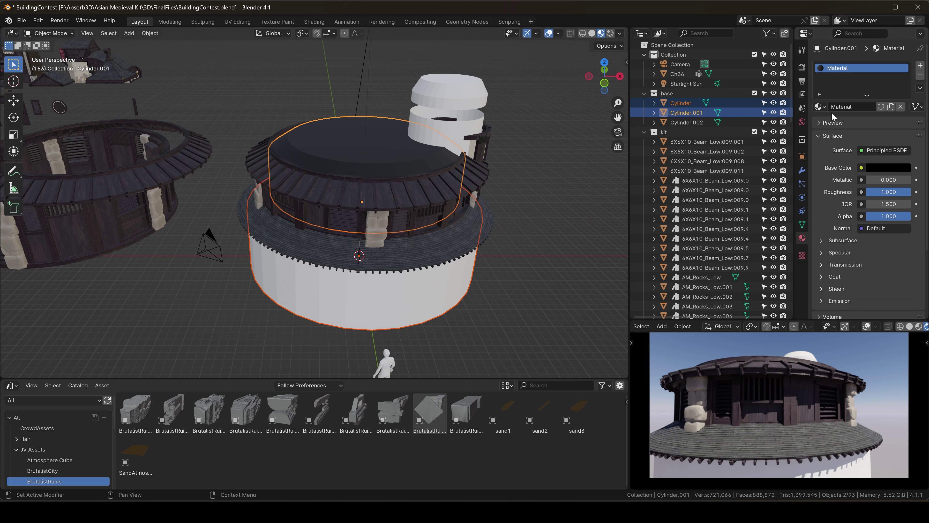
# - Hide the tower placeholder Cylinder.002 in the viewport
pyautogui.moveTo(506, 191); pyautogui.dragTo(485, 134, button='middle')
pyautogui.click(486, 134)
pyautogui.click(773, 122)
pyautogui.moveTo(586, 257); pyautogui.dragTo(612, 319, button='middle')
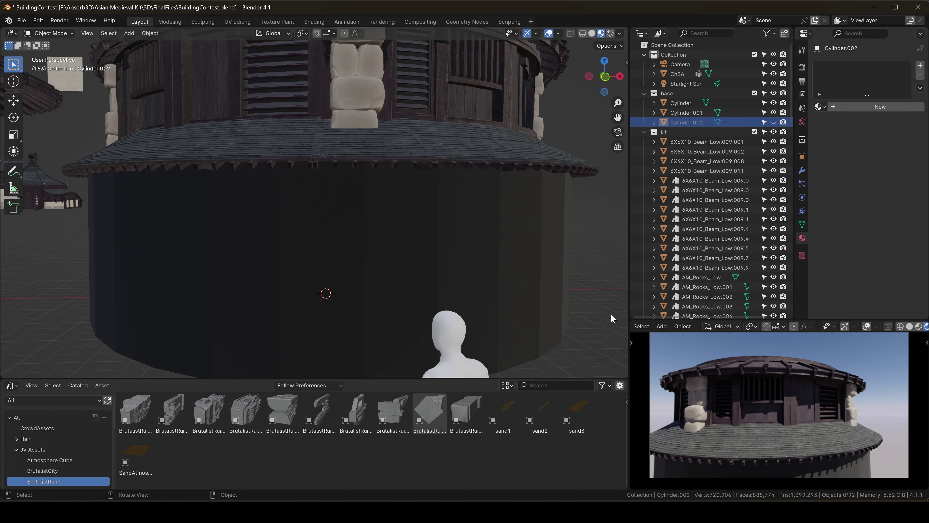
pyautogui.scroll(2, 817, 409)
pyautogui.scroll(-10, 348, 210)
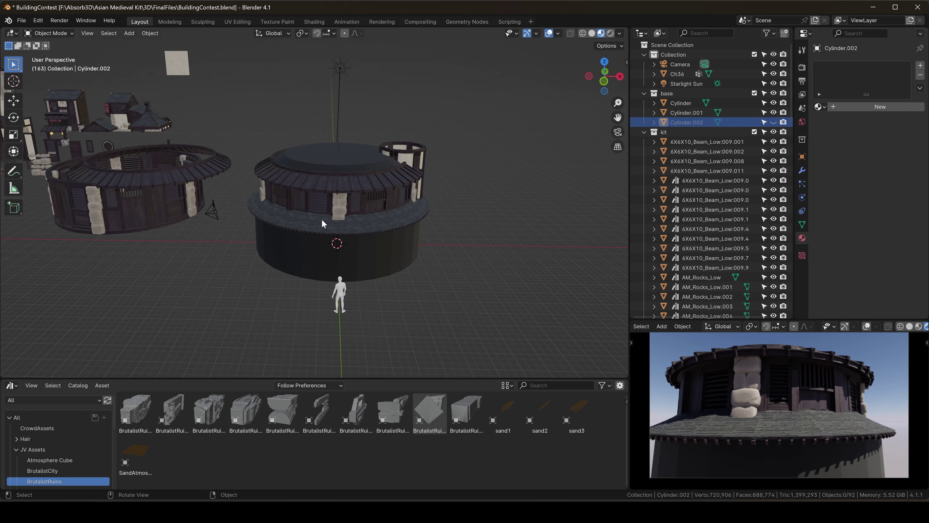
# - Adjust the tower's position along X and Z against the upper roof
pyautogui.moveTo(337, 248); pyautogui.dragTo(512, 218, button='middle')
pyautogui.scroll(6, 476, 209)
pyautogui.moveTo(450, 220); pyautogui.dragTo(462, 198, button='middle')
pyautogui.click(419, 191)
pyautogui.press('g')
pyautogui.press('x')
pyautogui.click(435, 234)
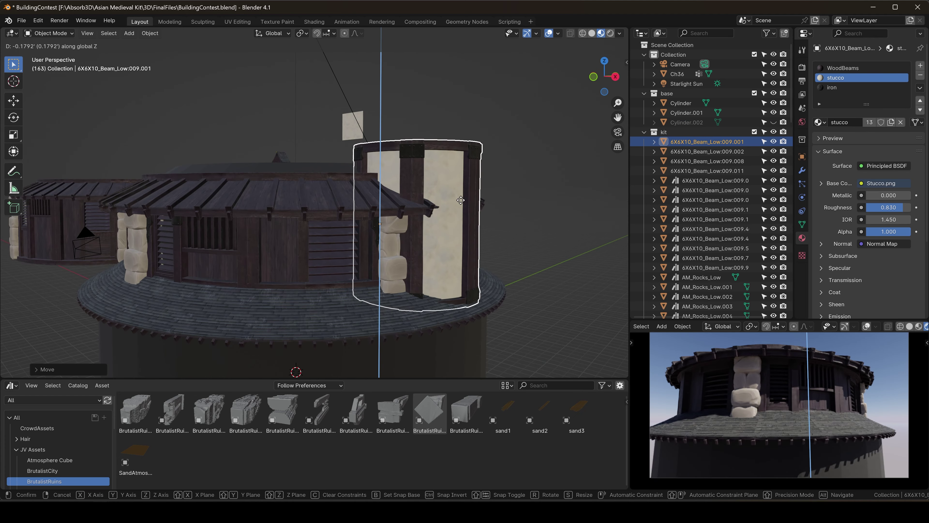
pyautogui.click(461, 199)
# - Duplicate the tower's bottom horizontal beam in its mesh and separate the selection into its own object
pyautogui.press('Tab')
pyautogui.scroll(5, 300, 309)
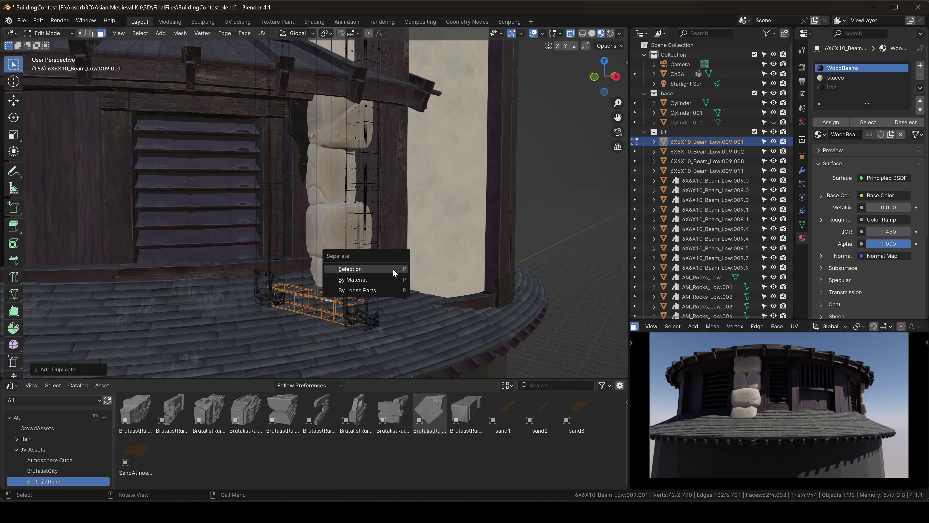
pyautogui.click(393, 268)
pyautogui.press('Tab')
# - Select the separated beam ring and move it into place at the tower's foot using front view
pyautogui.click(468, 301)
pyautogui.press('KP_1')
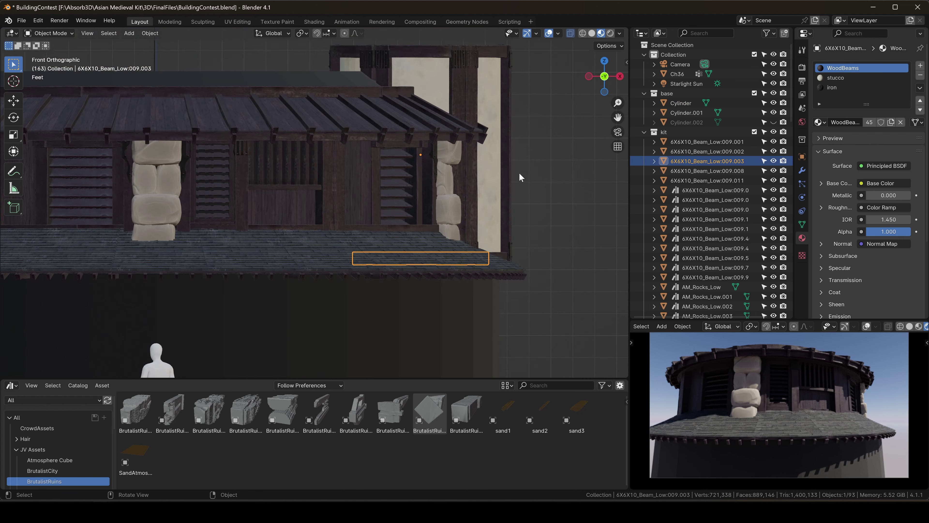
pyautogui.click(564, 224)
pyautogui.moveTo(564, 224); pyautogui.dragTo(457, 226, button='middle')
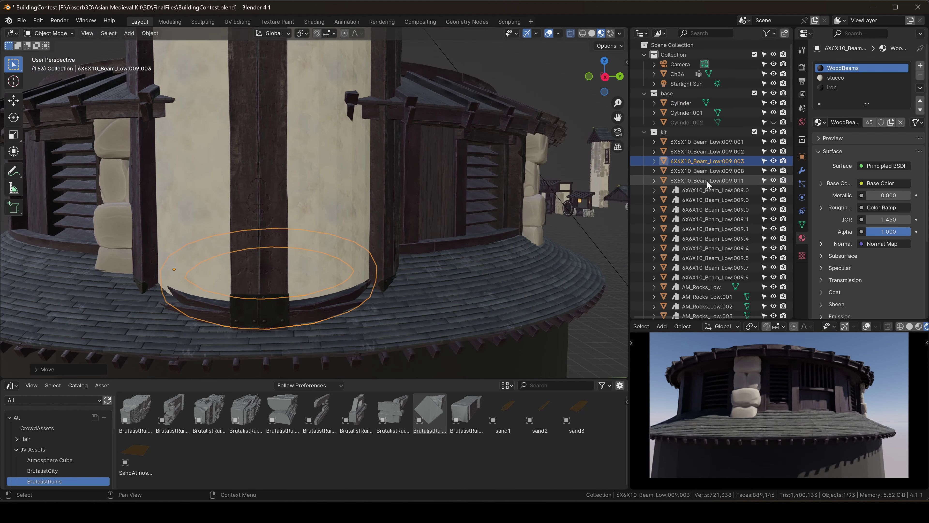
# - Set the separated beam ring's array count to 8 and move the ring along X around the tower
pyautogui.click(803, 170)
pyautogui.click(350, 193)
pyautogui.moveTo(351, 194); pyautogui.dragTo(428, 198, button='middle')
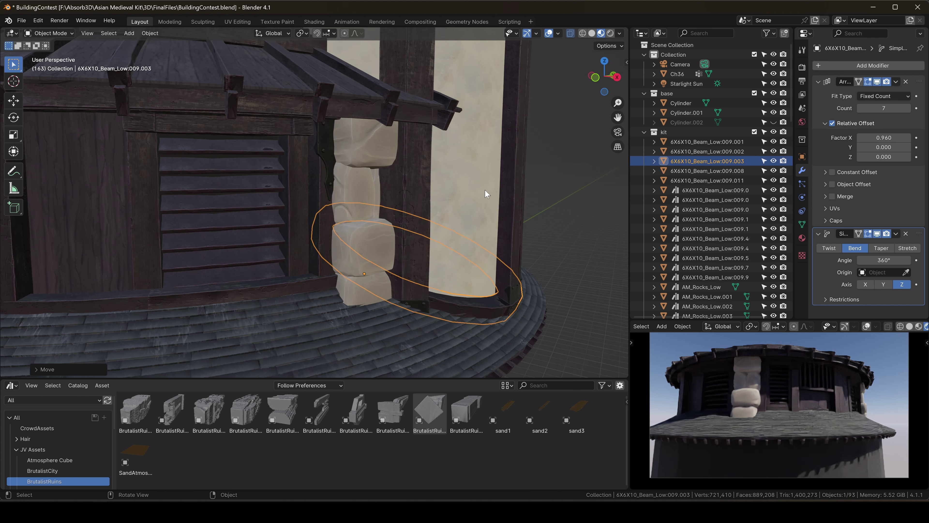
pyautogui.moveTo(487, 194); pyautogui.dragTo(496, 180, button='middle')
pyautogui.press('g')
pyautogui.press('x')
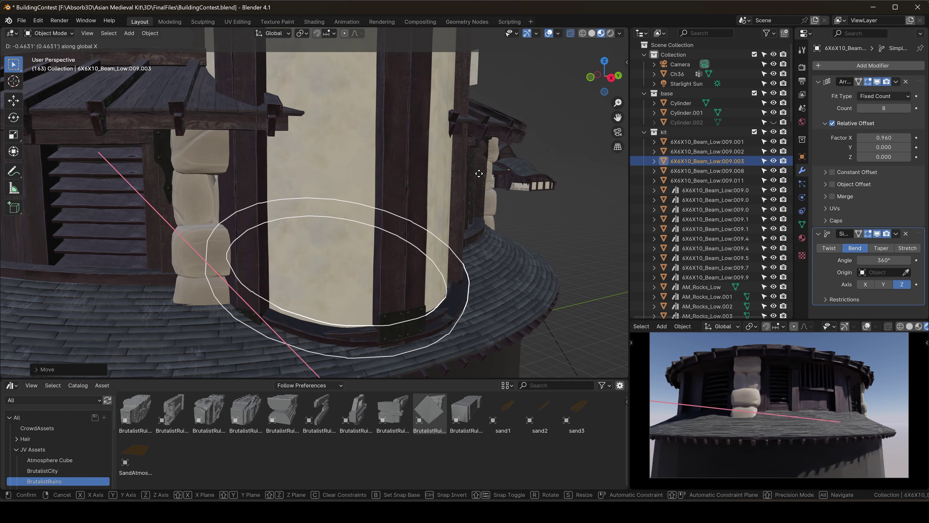
pyautogui.click(451, 184)
# - Reset the tower base ring's origin, scale the ring and align it along X with the tower
pyautogui.moveTo(451, 184); pyautogui.dragTo(351, 239, button='middle')
pyautogui.click(497, 249)
pyautogui.hotkey('alt', 'c')
pyautogui.press('s')
pyautogui.rightClick(419, 257)
pyautogui.rightClick(419, 257)
pyautogui.click(445, 258)
pyautogui.press('s')
pyautogui.click(444, 257)
pyautogui.press('g')
pyautogui.press('x')
pyautogui.click(483, 253)
# - Delete the linked iron bracket parts at the foot of the tower's beams and save the file
pyautogui.click(346, 242)
pyautogui.hotkey('ctrl', 'Tab')
pyautogui.click(382, 257)
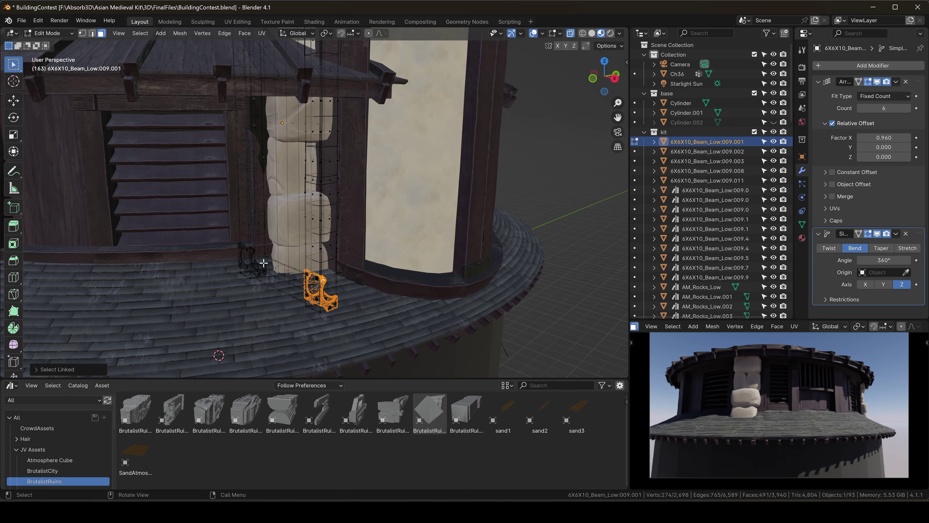
pyautogui.press('l')
pyautogui.scroll(4, 285, 267)
pyautogui.press('l')
pyautogui.press('l')
pyautogui.moveTo(348, 334); pyautogui.dragTo(311, 287, button='middle')
pyautogui.scroll(4, 203, 270)
pyautogui.press('l')
pyautogui.press('l')
pyautogui.press('l')
pyautogui.press('l')
pyautogui.scroll(-4, 180, 314)
pyautogui.scroll(4, 313, 290)
pyautogui.press('l')
pyautogui.scroll(-5, 313, 290)
pyautogui.moveTo(247, 260); pyautogui.dragTo(321, 270, button='middle')
pyautogui.press('x')
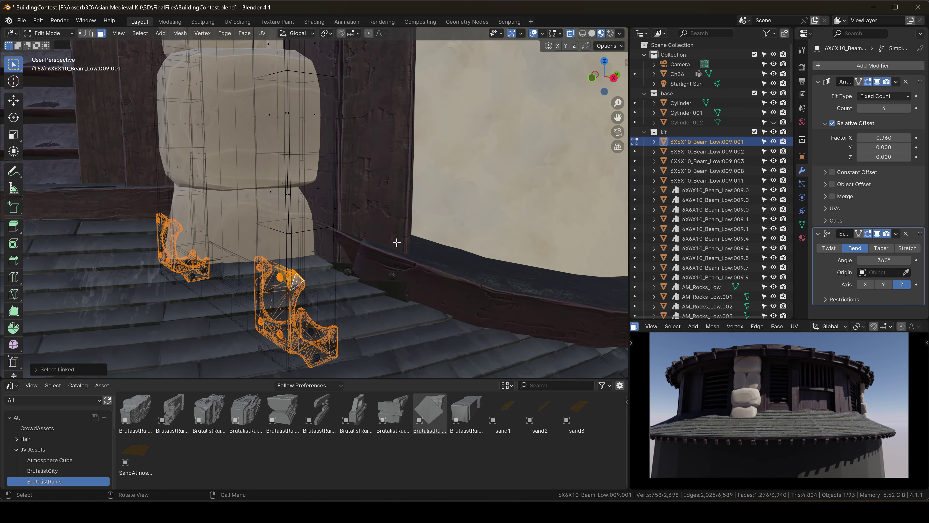
pyautogui.scroll(-10, 301, 244)
pyautogui.press('Tab')
pyautogui.hotkey('ctrl', 's')
pyautogui.scroll(-2, 227, 221)
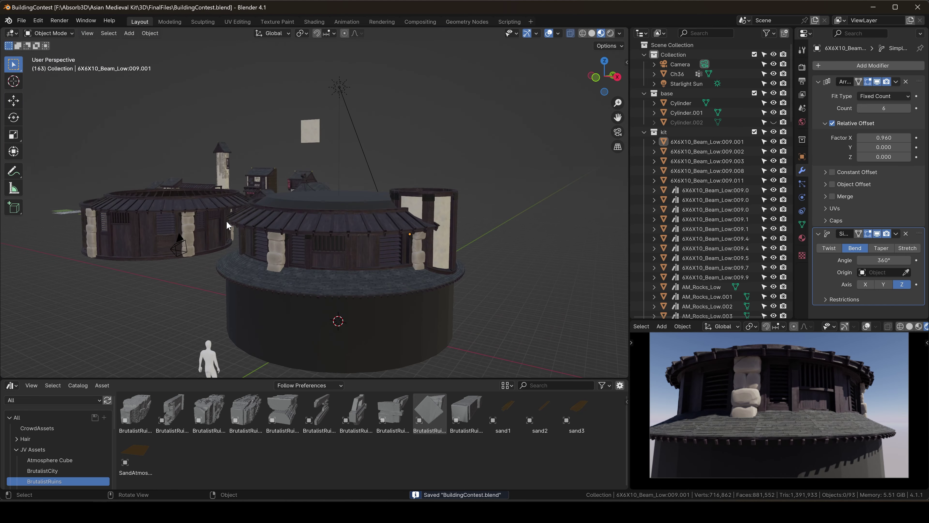
# - Edit the mesh of the dark cylinder filling the upper roof opening and save the file
pyautogui.moveTo(226, 221); pyautogui.dragTo(424, 141, button='middle')
pyautogui.click(348, 201)
pyautogui.press('Tab')
pyautogui.click(355, 209)
pyautogui.press('Tab')
pyautogui.hotkey('ctrl', 's')
# - Scale the lower dark Cylinder slightly smaller beneath the shingle roof and save the file
pyautogui.scroll(5, 424, 141)
pyautogui.moveTo(455, 268); pyautogui.dragTo(512, 290, button='middle')
pyautogui.scroll(-8, 411, 221)
pyautogui.click(511, 290)
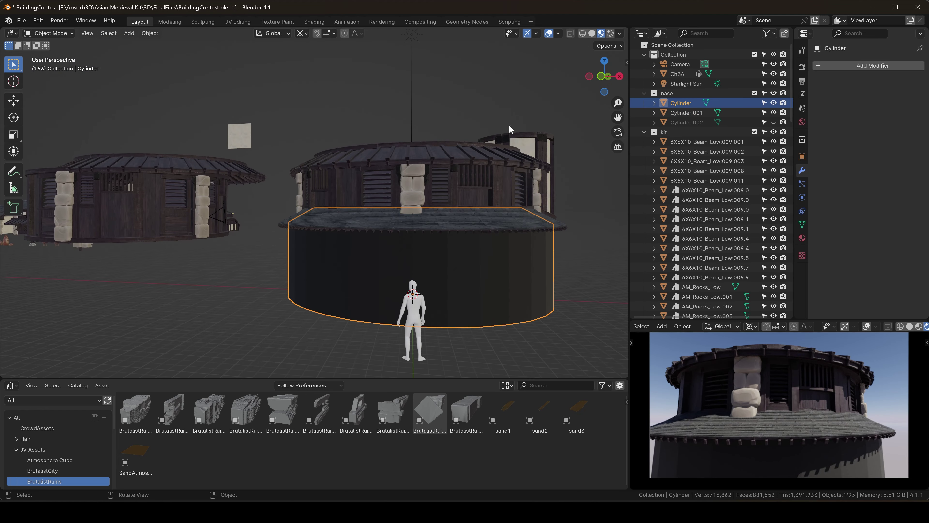
pyautogui.click(462, 264)
# - Turn off the shingle roof's Array and Simple Deform in the viewport and view the single piece in left orthographic
pyautogui.click(501, 221)
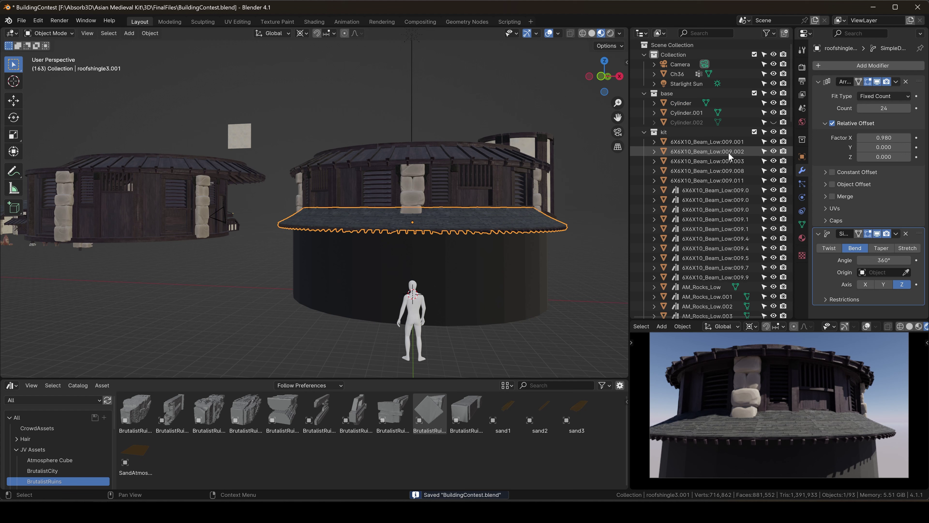
pyautogui.click(877, 81)
pyautogui.click(878, 234)
pyautogui.scroll(4, 343, 176)
pyautogui.moveTo(267, 153); pyautogui.dragTo(432, 154, button='middle')
pyautogui.click(600, 76)
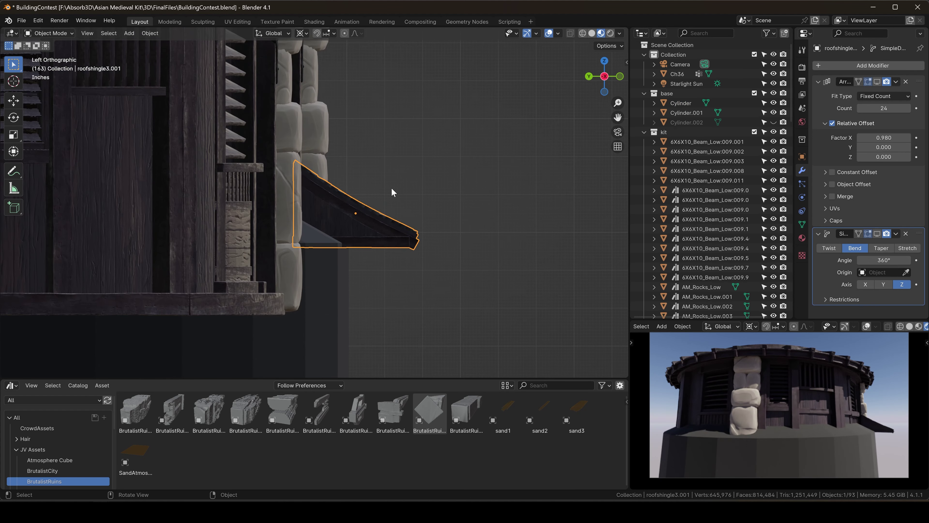
# - Add an Array modifier ahead of the others on the shingle piece, with count 2 and relative offset 0.000, -0.800, -0.640
pyautogui.rightClick(841, 83)
pyautogui.click(747, 155)
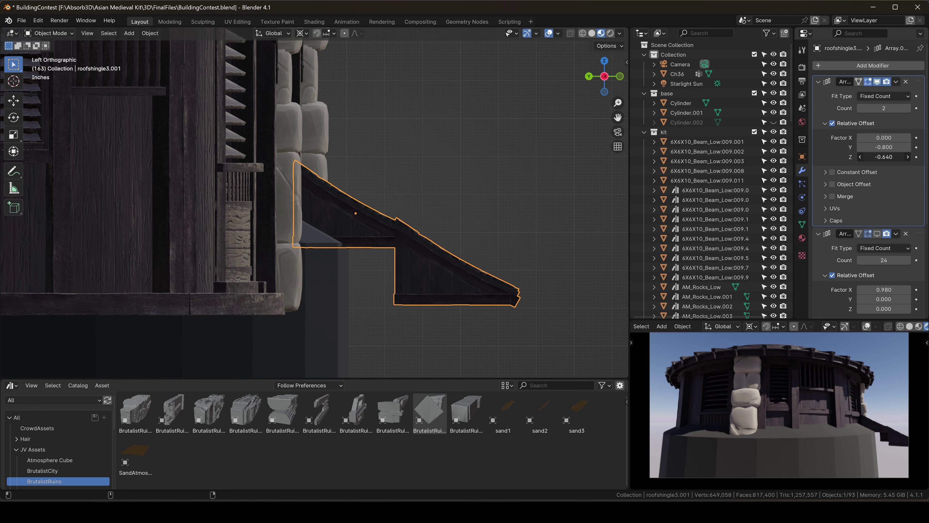
pyautogui.moveTo(487, 165); pyautogui.dragTo(302, 205, button='middle')
pyautogui.scroll(-2, 396, 196)
pyautogui.click(817, 81)
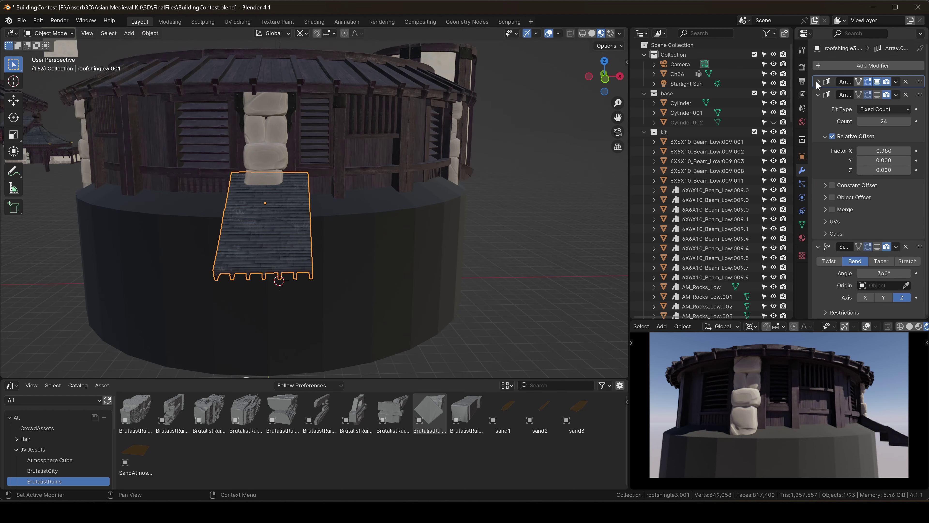
# - Turn the shingle roof's second Array and its Simple Deform back on in the viewport, then deselect the roof
pyautogui.click(877, 95)
pyautogui.click(878, 247)
pyautogui.click(492, 138)
# - Scale the lower dark Cylinder up by about 1.108 and adjust its height along Z beneath the shingle roof
pyautogui.scroll(-2, 489, 146)
pyautogui.moveTo(472, 176); pyautogui.dragTo(425, 176, button='middle')
pyautogui.click(483, 241)
pyautogui.press('s')
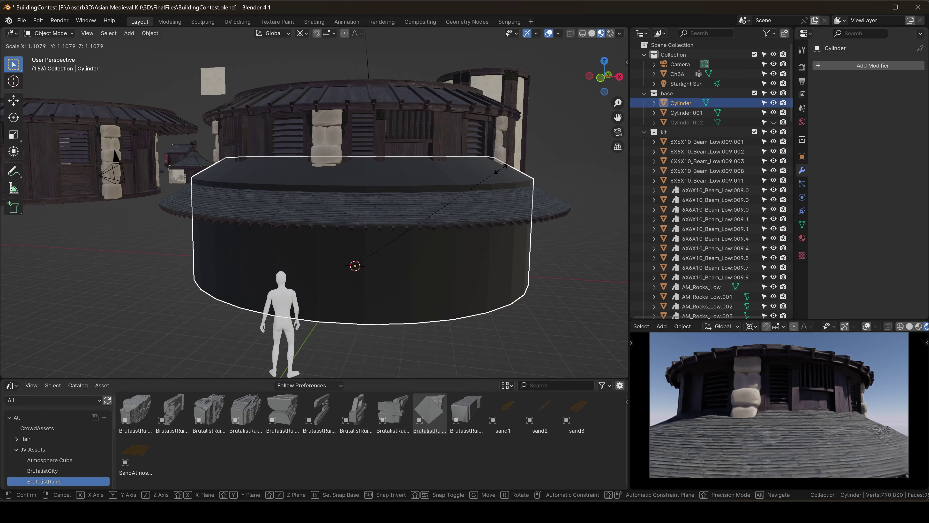
pyautogui.click(508, 165)
pyautogui.press('s')
pyautogui.press('z')
pyautogui.click(479, 190)
pyautogui.click(578, 256)
# - Reposition the bent tower pieces horizontally at the edge of the upper roof and save the file
pyautogui.scroll(-8, 331, 158)
pyautogui.moveTo(330, 124); pyautogui.dragTo(289, 194, button='middle')
pyautogui.click(331, 158)
pyautogui.press('g')
pyautogui.hotkey('shift', 'z')
pyautogui.click(322, 99)
pyautogui.press('g')
pyautogui.hotkey('shift', 'z')
pyautogui.hotkey('ctrl', 's')
pyautogui.scroll(8, 322, 183)
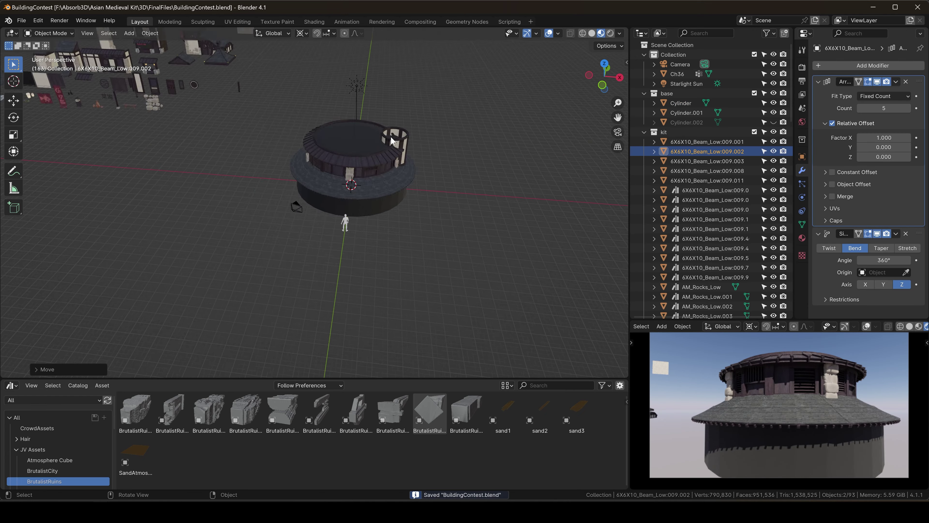
# - Duplicate the lower shingle roof in front view and place the copy above the tower
pyautogui.click(370, 234)
pyautogui.moveTo(370, 234); pyautogui.dragTo(471, 172, button='middle')
pyautogui.moveTo(790, 384); pyautogui.dragTo(717, 370, button='middle')
pyautogui.scroll(-2, 820, 389)
pyautogui.click(409, 227)
pyautogui.press('KP_1')
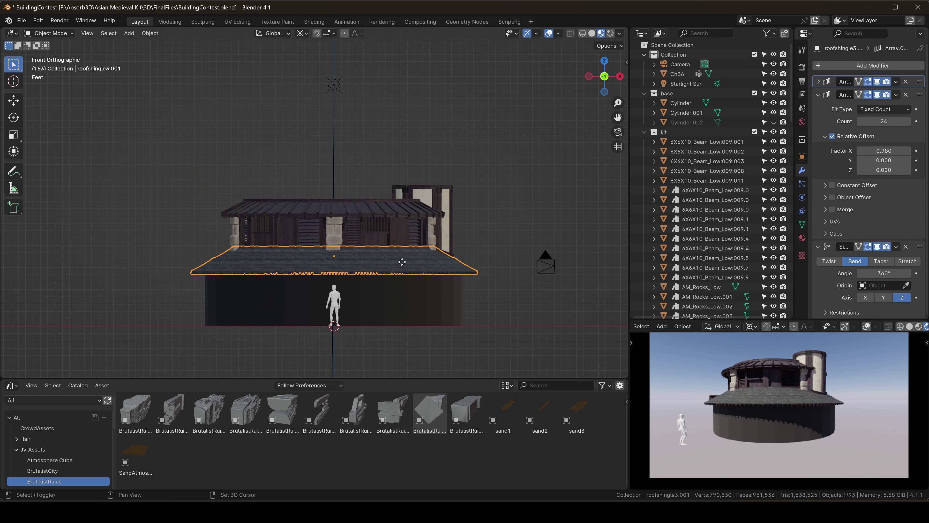
pyautogui.hotkey('shift', 'd')
pyautogui.click(495, 197)
# - Remove the roof copy's first Array modifier, set the remaining Array's count to 6, and move the roof over the tower
pyautogui.click(906, 81)
pyautogui.click(860, 109)
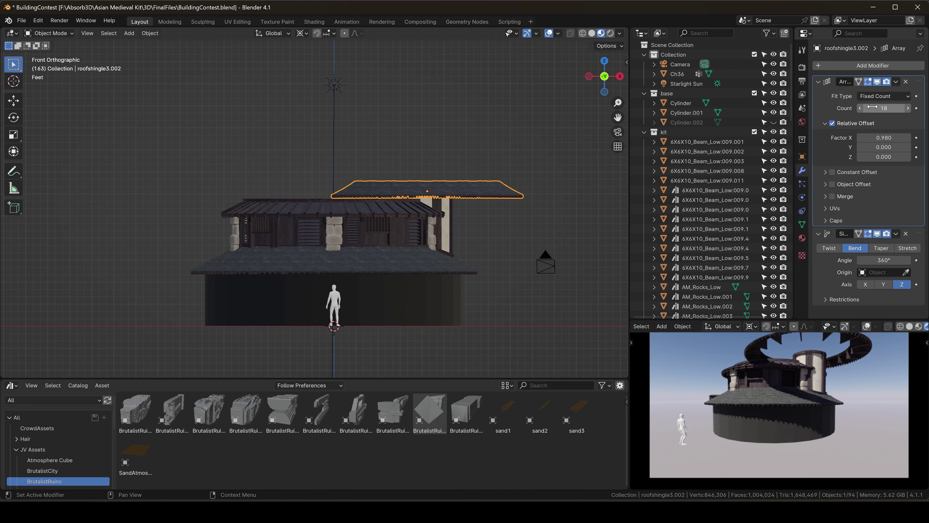
pyautogui.scroll(4, 505, 178)
pyautogui.press('g')
pyautogui.click(488, 123)
# - Center the small shingle roof over the tower along the Y axis using the top view
pyautogui.press('KP_7')
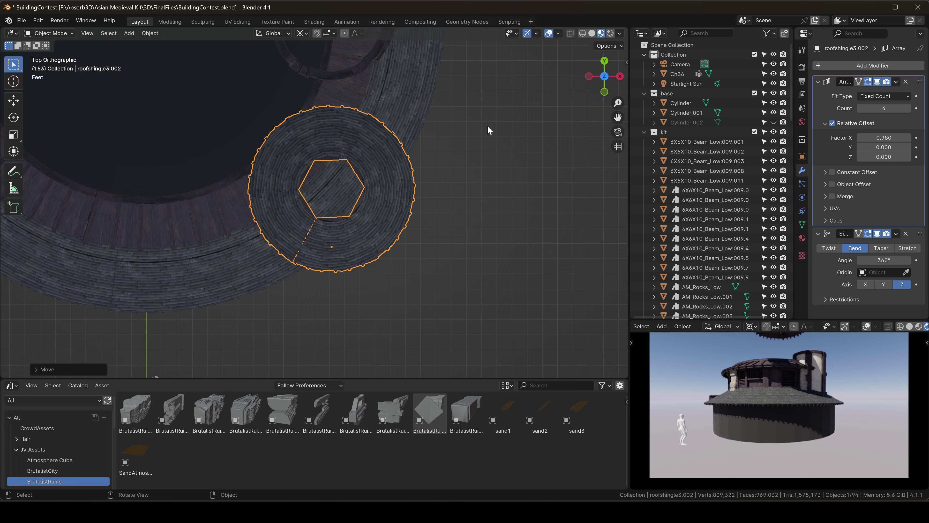
pyautogui.scroll(-3, 423, 183)
pyautogui.press('g')
pyautogui.press('y')
pyautogui.click(435, 153)
pyautogui.press('g')
pyautogui.press('y')
pyautogui.click(419, 189)
pyautogui.press('KP_1')
pyautogui.scroll(2, 418, 153)
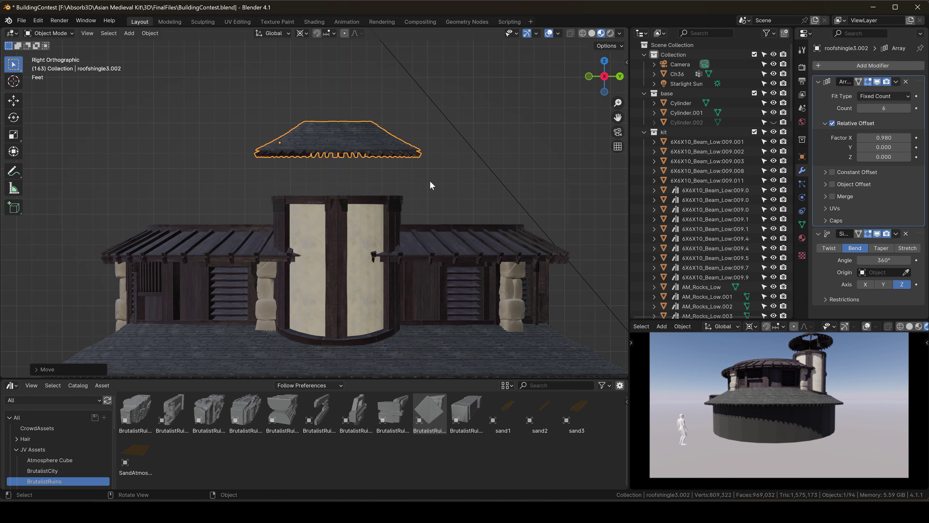
# - Lower the small shingle roof along Z onto the tower walls and check the fit up close
pyautogui.click(433, 185)
pyautogui.moveTo(433, 185); pyautogui.dragTo(371, 190, button='middle')
pyautogui.click(414, 177)
pyautogui.press('g')
pyautogui.press('z')
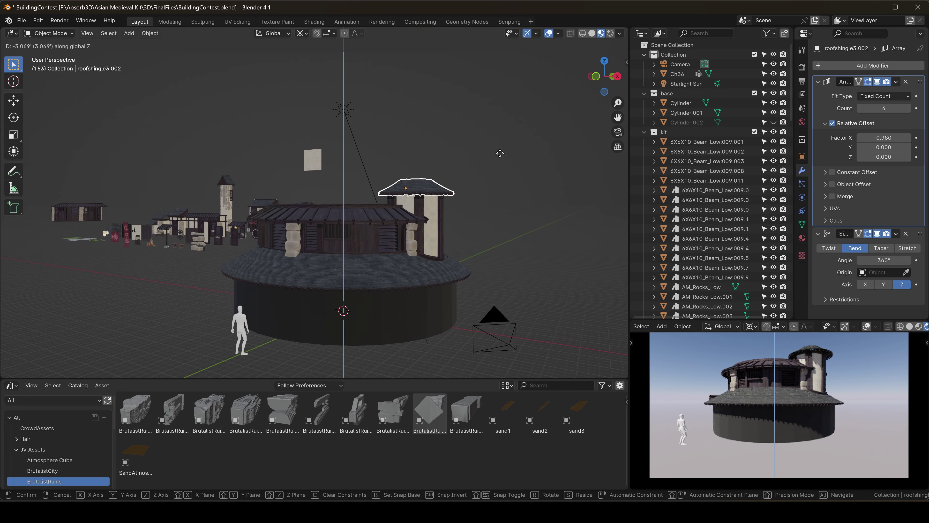
pyautogui.click(500, 153)
pyautogui.scroll(5, 460, 178)
pyautogui.click(523, 216)
pyautogui.scroll(3, 513, 220)
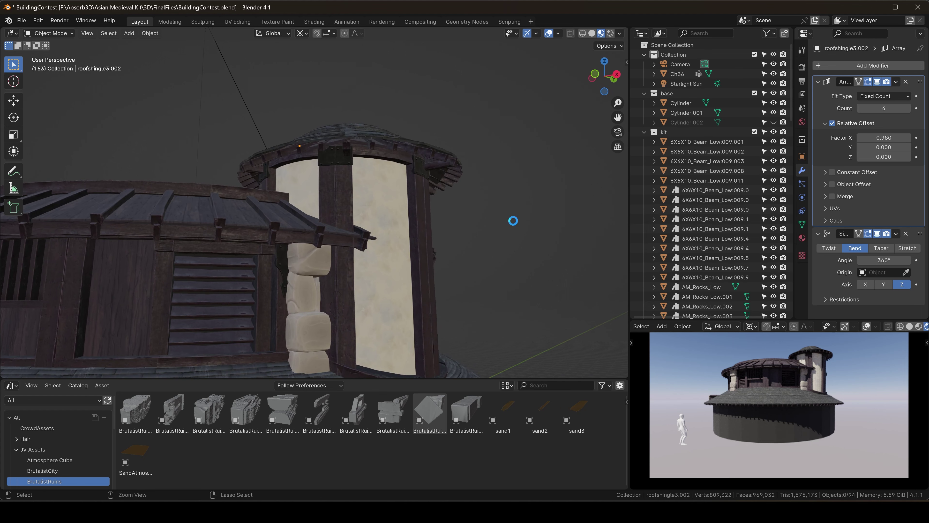
# - Duplicate the flat square roof tile panel from the kit and bring the copy over the round building's center
pyautogui.scroll(-5, 513, 221)
pyautogui.moveTo(533, 235); pyautogui.dragTo(399, 270, button='middle')
pyautogui.click(346, 219)
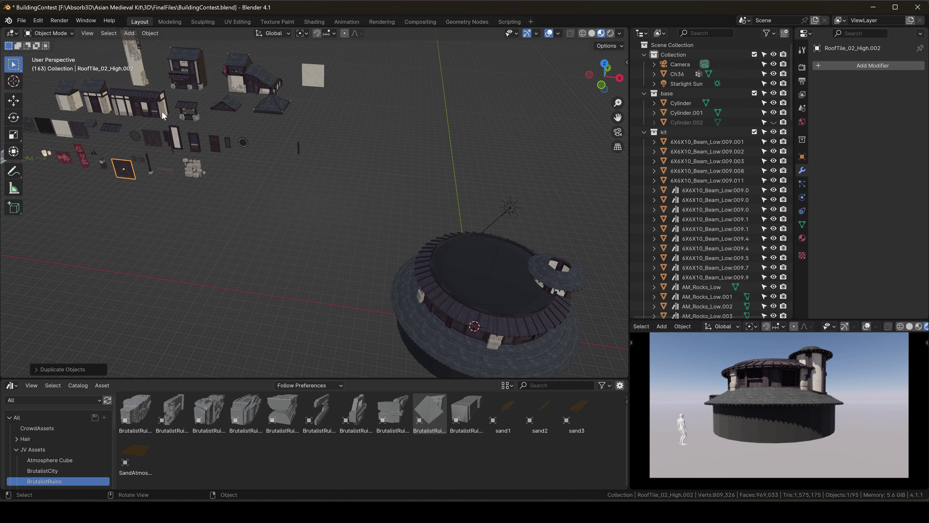
pyautogui.click(600, 85)
pyautogui.rightClick(361, 185)
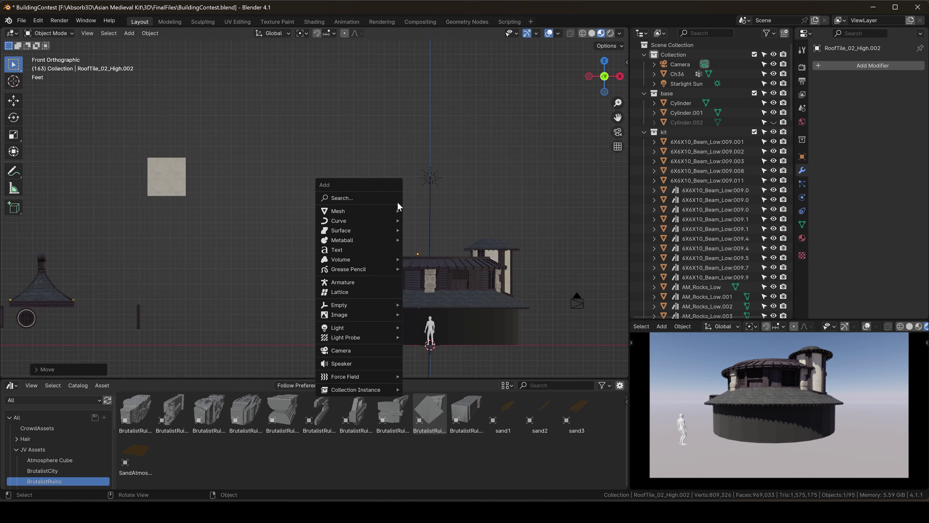
pyautogui.click(464, 331)
# - Enlarge the roof tile panel's mesh in Edit Mode with Correct Face Attributes enabled so it spans the upper roof opening
pyautogui.press('KP_7')
pyautogui.press('KP_Decimal')
pyautogui.press('Tab')
pyautogui.press('n')
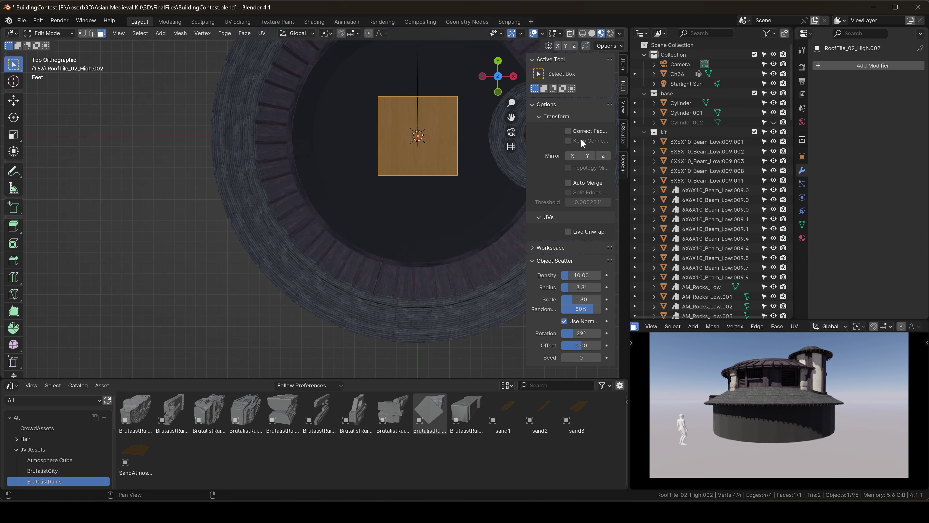
pyautogui.press('s')
pyautogui.click(336, 301)
pyautogui.press('Tab')
# - Adjust the enlarged tile panel's height along Z at the upper roof opening and save the file
pyautogui.moveTo(335, 301); pyautogui.dragTo(351, 219, button='middle')
pyautogui.scroll(3, 351, 219)
pyautogui.press('g')
pyautogui.press('z')
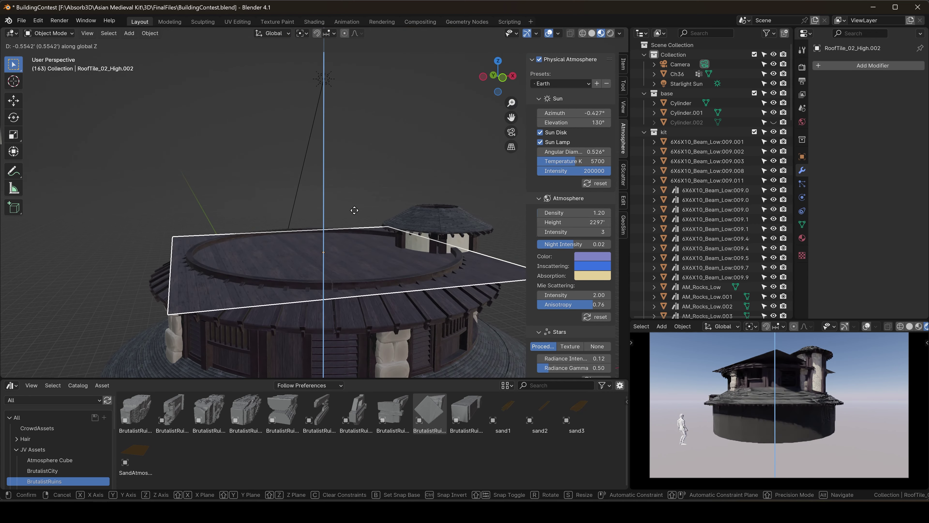
pyautogui.press('Tab')
pyautogui.hotkey('ctrl', 'Tab')
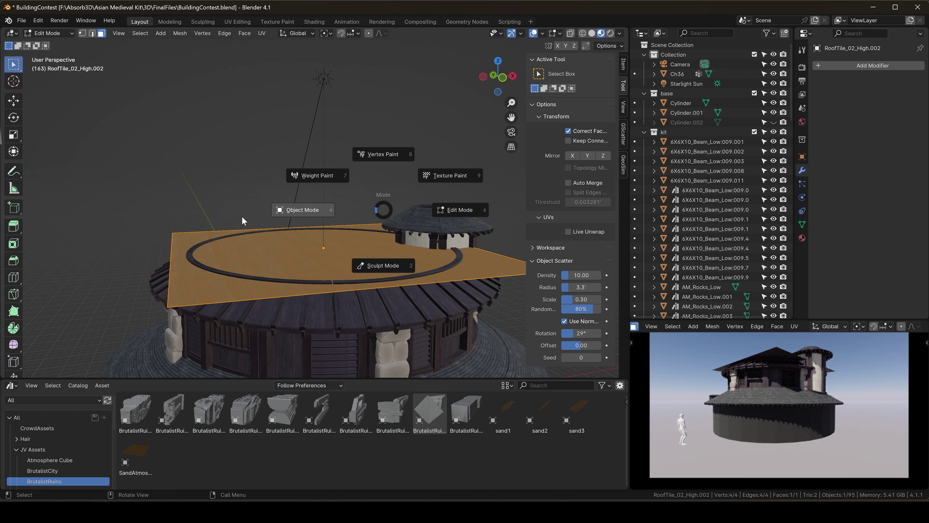
pyautogui.scroll(-5, 417, 170)
pyautogui.press('g')
pyautogui.press('z')
pyautogui.click(417, 171)
pyautogui.click(417, 170)
pyautogui.hotkey('ctrl', 's')
# - Add a plane under the building and scale it up into a large ground surface
pyautogui.scroll(5, 362, 234)
pyautogui.keyDown('shift'); pyautogui.moveTo(362, 282); pyautogui.dragTo(445, 283, button='middle'); pyautogui.keyUp('shift')
pyautogui.click(343, 224)
pyautogui.scroll(-5, 397, 285)
pyautogui.hotkey('shift', 'a')
pyautogui.click(386, 304)
pyautogui.scroll(-3, 386, 304)
pyautogui.press('s')
pyautogui.click(472, 256)
pyautogui.press('s')
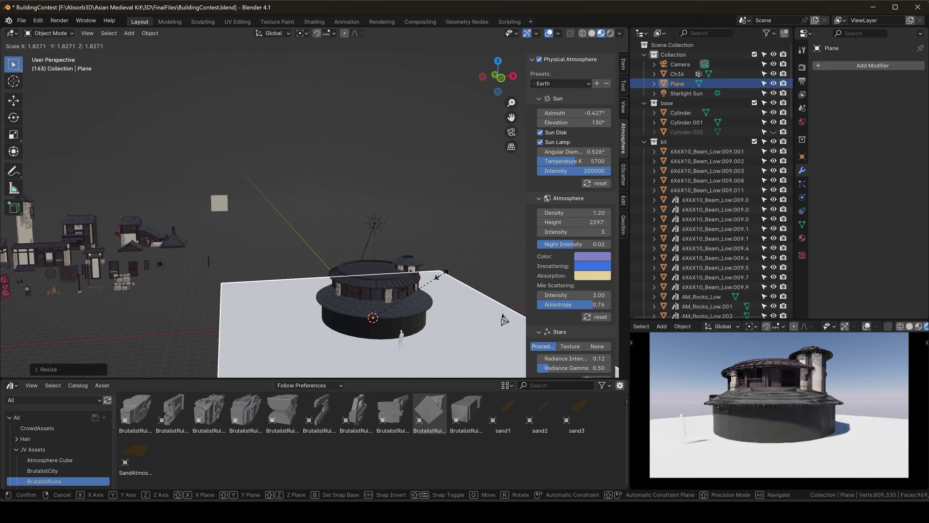
# - Assign the existing dark material named Material to the ground plane
pyautogui.click(802, 238)
pyautogui.click(920, 88)
pyautogui.click(882, 109)
pyautogui.click(417, 246)
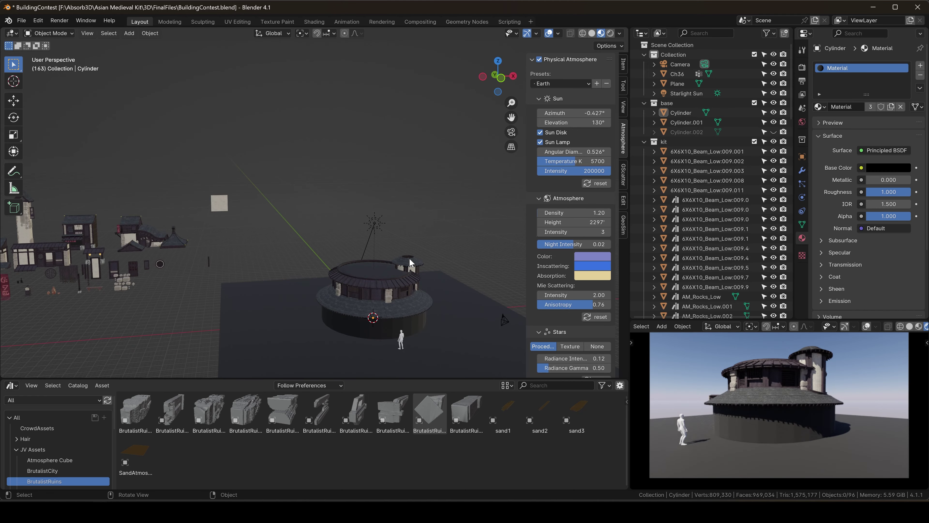
# - Set the dark material's roughness to 0.439 and save the file
pyautogui.moveTo(901, 191); pyautogui.dragTo(876, 192)
pyautogui.click(432, 234)
pyautogui.scroll(4, 404, 295)
pyautogui.moveTo(432, 315); pyautogui.dragTo(434, 194, button='middle')
pyautogui.hotkey('ctrl', 's')
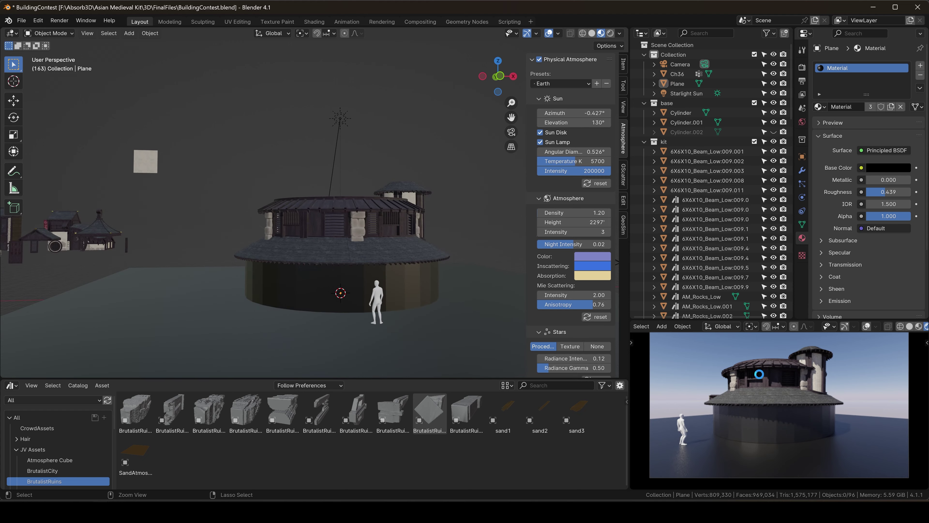
# - Rotate the upper wall ring 90 degrees about Z twice and save the file
pyautogui.moveTo(759, 376)
pyautogui.mouseDown(button='middle')
pyautogui.moveTo(790, 380)
pyautogui.moveTo(757, 376)
pyautogui.mouseUp(button='middle')
pyautogui.moveTo(364, 261); pyautogui.dragTo(353, 276, button='middle')
pyautogui.click(371, 247)
pyautogui.scroll(3, 371, 247)
pyautogui.write('rz')
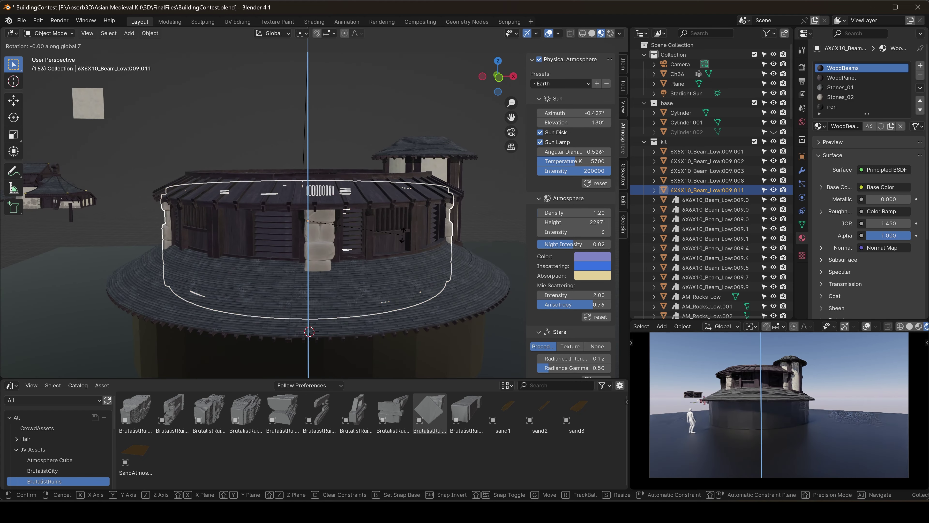
pyautogui.write('90')
pyautogui.press('Return')
pyautogui.write('rz90')
pyautogui.press('Return')
pyautogui.click(352, 129)
pyautogui.hotkey('ctrl', 's')
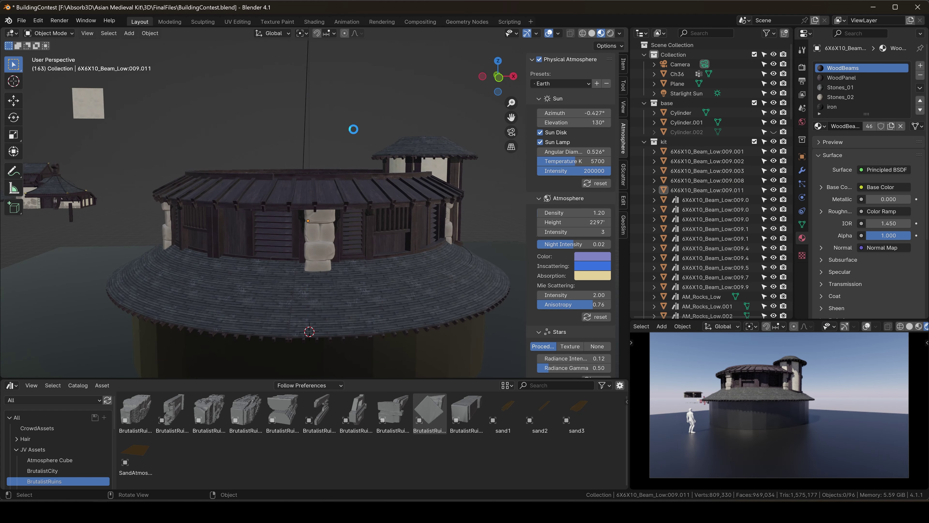
# - Duplicate the kit's white lantern, red cloth banner and market lettering and bring the copies toward the round building
pyautogui.scroll(-5, 352, 128)
pyautogui.keyDown('shift'); pyautogui.moveTo(311, 164); pyautogui.dragTo(487, 146, button='middle'); pyautogui.keyUp('shift')
pyautogui.keyDown('shift'); pyautogui.moveTo(145, 198); pyautogui.dragTo(292, 201, button='middle'); pyautogui.keyUp('shift')
pyautogui.scroll(5, 292, 201)
pyautogui.click(326, 199)
pyautogui.scroll(-3, 227, 209)
pyautogui.keyDown('shift'); pyautogui.moveTo(216, 212); pyautogui.dragTo(298, 234, button='middle'); pyautogui.keyUp('shift')
pyautogui.keyDown('shift'); pyautogui.click(254, 221); pyautogui.keyUp('shift')
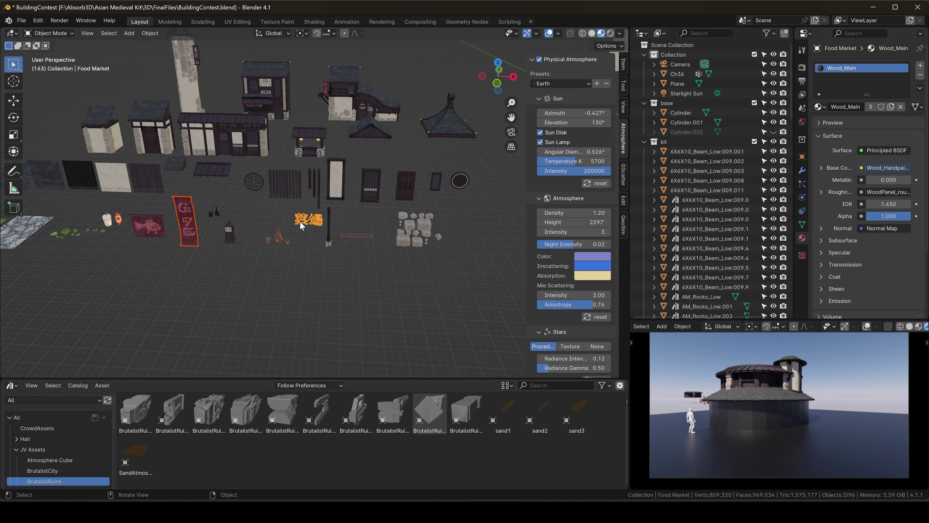
pyautogui.scroll(-4, 269, 218)
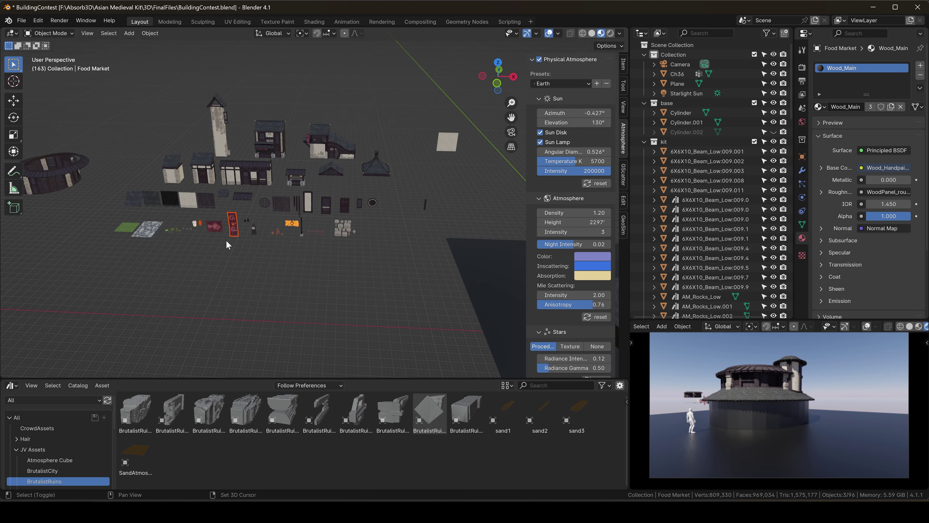
pyautogui.keyDown('shift'); pyautogui.moveTo(268, 218); pyautogui.dragTo(131, 230, button='middle'); pyautogui.keyUp('shift')
pyautogui.hotkey('shift', 'd')
pyautogui.press('g')
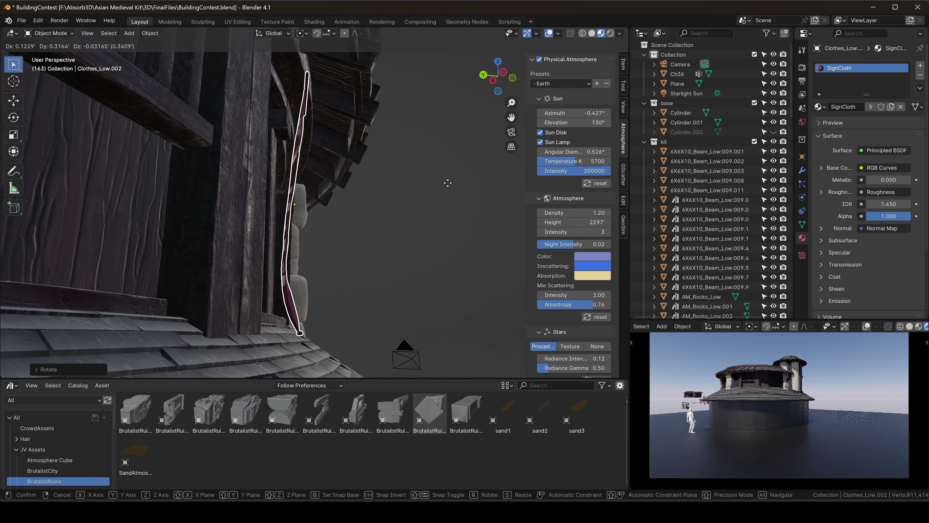
# - Place the red cloth banner against the upper tier's wooden wall, adjusting its height and distance from the wall
pyautogui.click(446, 181)
pyautogui.press('g')
pyautogui.press('z')
pyautogui.moveTo(446, 180); pyautogui.dragTo(521, 168, button='middle')
pyautogui.click(364, 174)
pyautogui.press('g')
pyautogui.scroll(-5, 406, 285)
pyautogui.moveTo(483, 280); pyautogui.dragTo(382, 273, button='middle')
pyautogui.scroll(4, 749, 397)
pyautogui.scroll(-2, 763, 399)
pyautogui.click(291, 240)
pyautogui.moveTo(313, 240); pyautogui.dragTo(348, 253, button='middle')
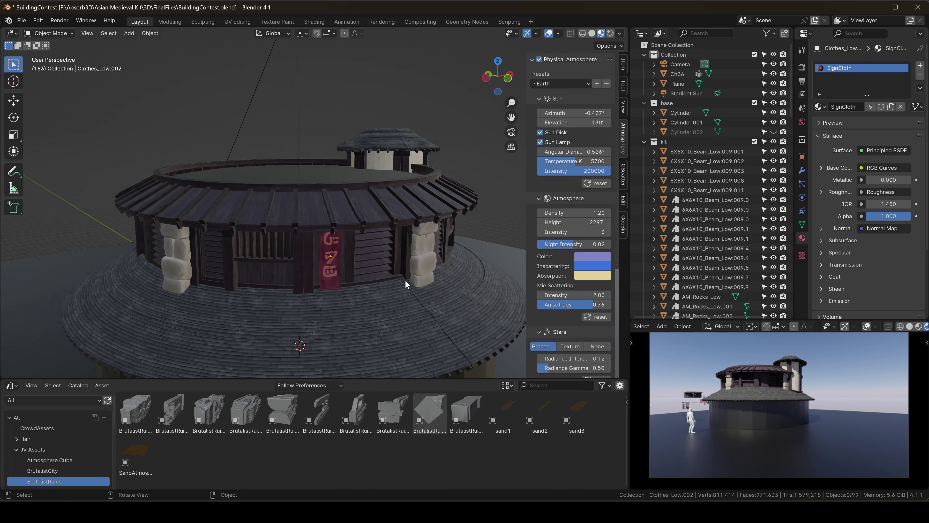
# - Shift the banner along X to another wall section and move it horizontally up to the wall
pyautogui.press('g')
pyautogui.press('x')
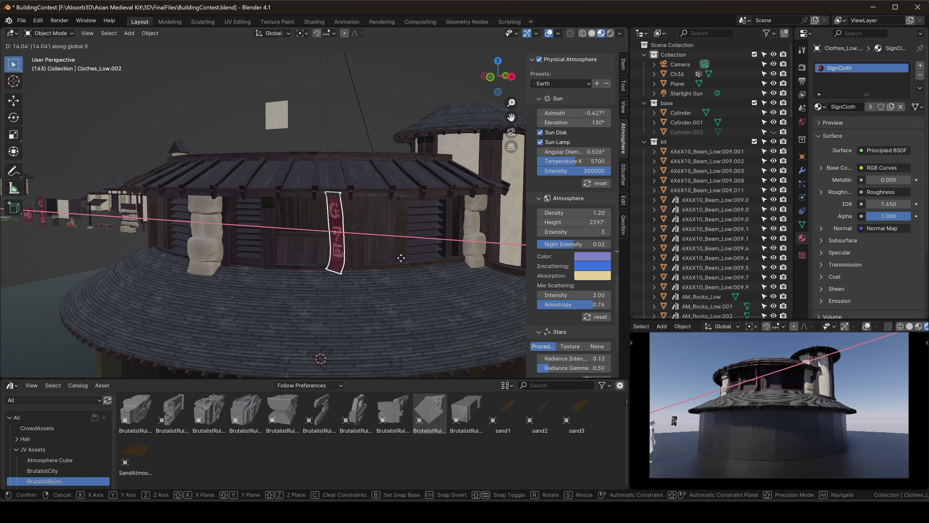
pyautogui.click(408, 192)
pyautogui.moveTo(421, 198); pyautogui.dragTo(363, 208, button='middle')
pyautogui.scroll(3, 363, 207)
pyautogui.press('g')
pyautogui.hotkey('shift', 'z')
pyautogui.click(434, 212)
# - Rotate the banner to follow the curved wall and nudge it horizontally into place beside the louvred panel
pyautogui.moveTo(311, 219); pyautogui.dragTo(371, 226, button='middle')
pyautogui.press('s')
pyautogui.click(451, 202)
pyautogui.press('g')
pyautogui.hotkey('shift', 'z')
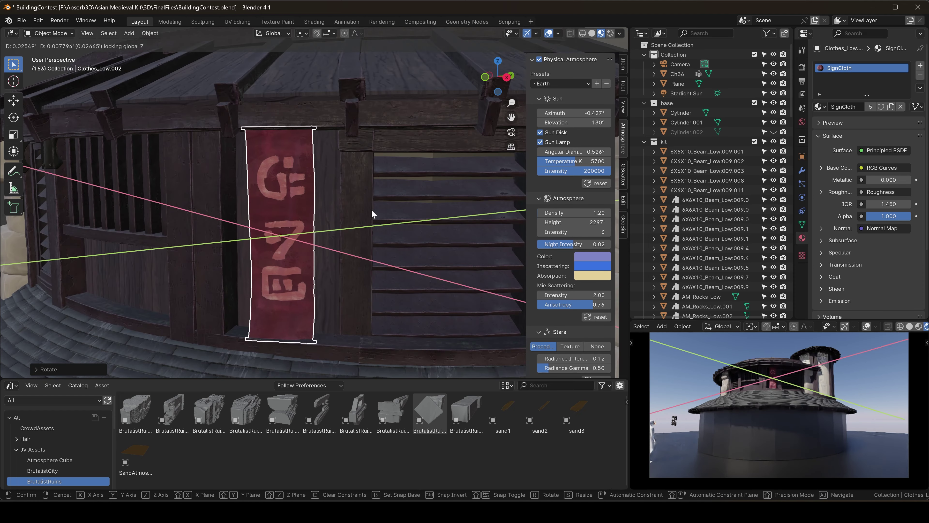
pyautogui.scroll(-8, 368, 213)
# - Move the white lantern copy over to the upper tier near the red banner
pyautogui.click(143, 237)
pyautogui.press('g')
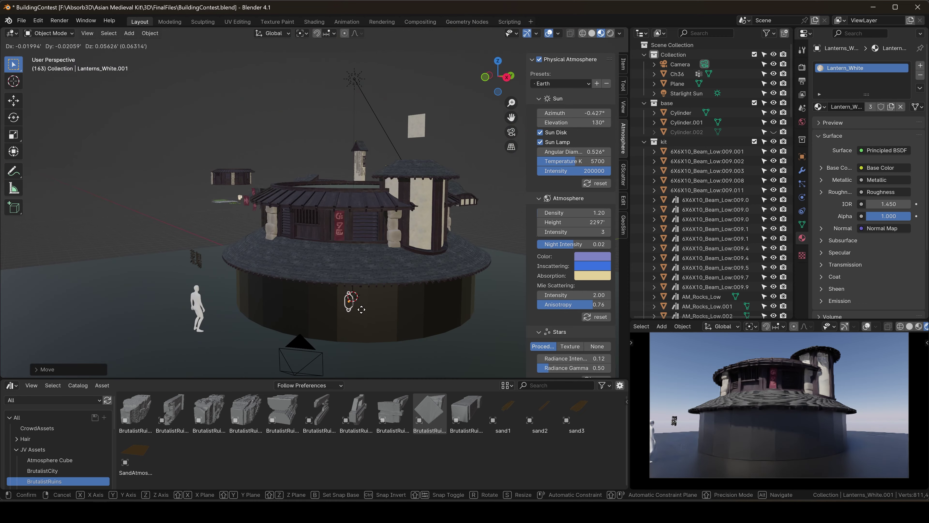
pyautogui.click(350, 257)
pyautogui.scroll(4, 300, 216)
pyautogui.press('g')
pyautogui.moveTo(350, 238); pyautogui.dragTo(446, 212, button='middle')
pyautogui.click(292, 215)
# - Hang the white lantern beneath the upper roof's eave, in front of the louvred window beside the red banner
pyautogui.press('g')
pyautogui.click(435, 205)
pyautogui.press('g')
pyautogui.click(377, 237)
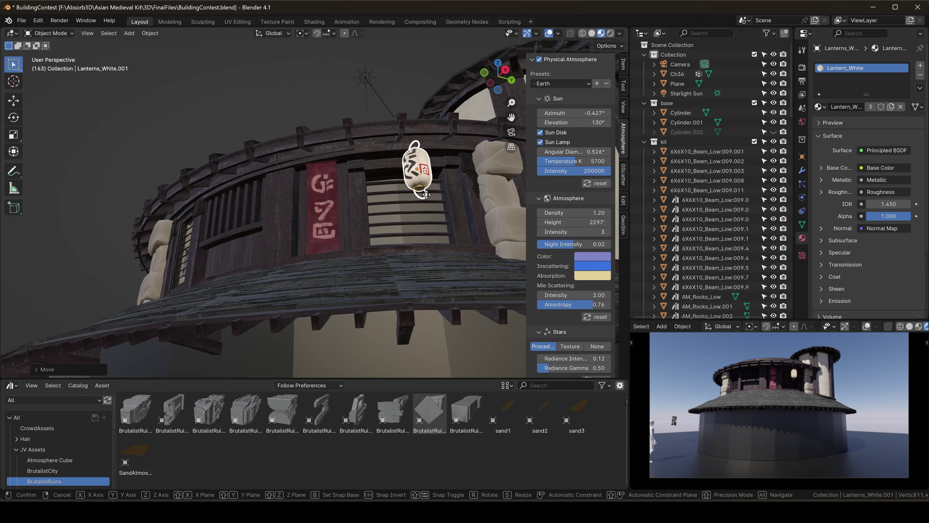
pyautogui.click(424, 199)
# - Place copies of the white lantern around the upper tier beneath the eave and save the file
pyautogui.press('KP_7')
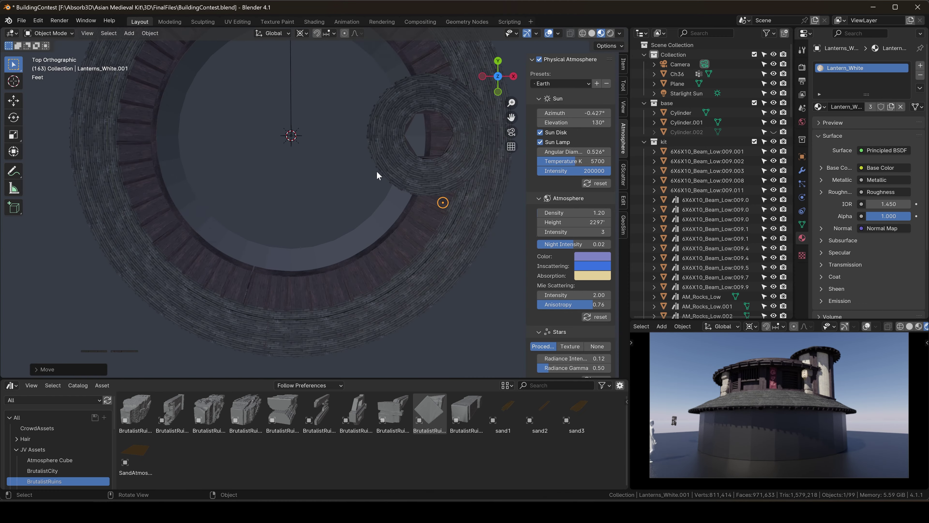
pyautogui.moveTo(377, 172); pyautogui.dragTo(367, 148, button='middle')
pyautogui.hotkey('shift', 'd')
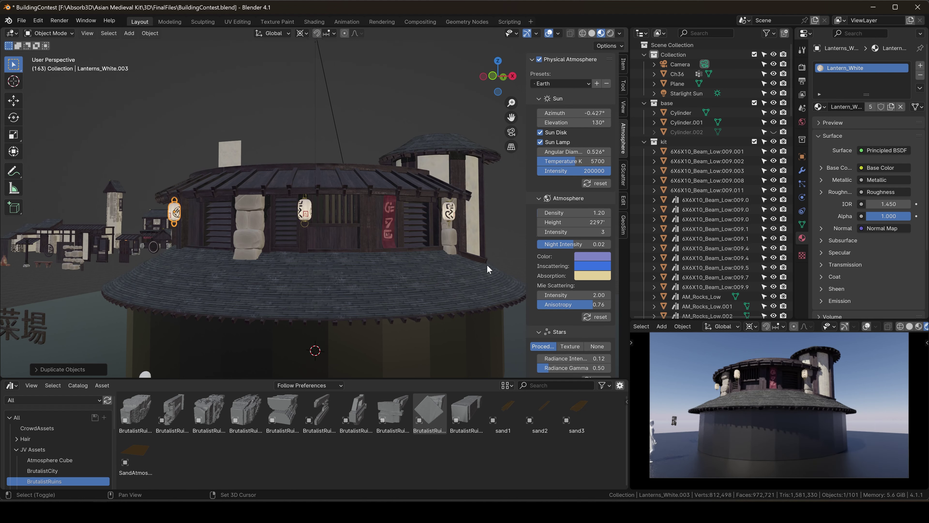
pyautogui.scroll(1, 292, 227)
pyautogui.click(294, 239)
pyautogui.press('KP_Decimal')
pyautogui.moveTo(294, 238); pyautogui.dragTo(302, 220, button='middle')
pyautogui.scroll(-4, 301, 219)
pyautogui.click(341, 94)
pyautogui.scroll(-8, 341, 166)
pyautogui.moveTo(339, 99); pyautogui.dragTo(304, 180, button='middle')
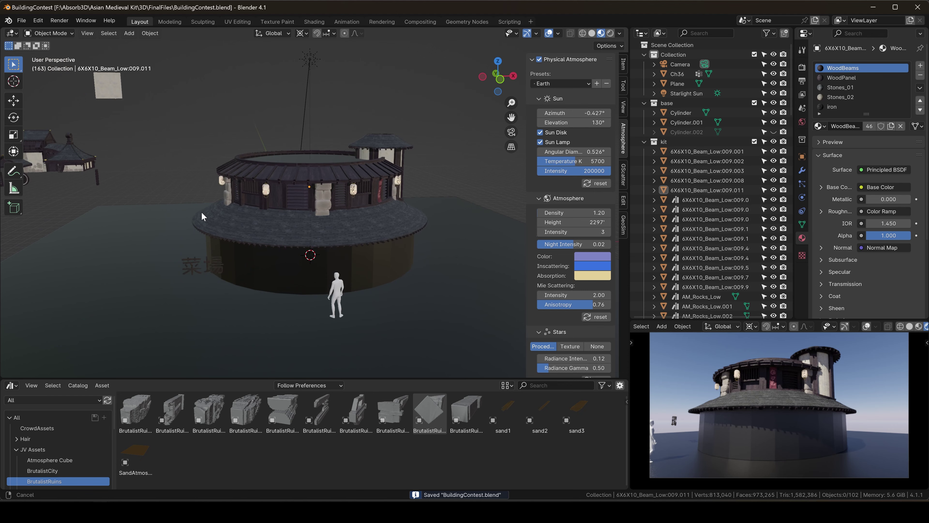
# - Reposition the 菜場 sign lettering in the front view and bring a wooden beam over to it
pyautogui.click(193, 262)
pyautogui.press('KP_1')
pyautogui.press('g')
pyautogui.click(251, 238)
pyautogui.keyDown('shift'); pyautogui.moveTo(251, 238); pyautogui.dragTo(485, 208, button='middle'); pyautogui.keyUp('shift')
pyautogui.click(267, 201)
pyautogui.moveTo(267, 201); pyautogui.dragTo(272, 223, button='middle')
pyautogui.scroll(-4, 273, 223)
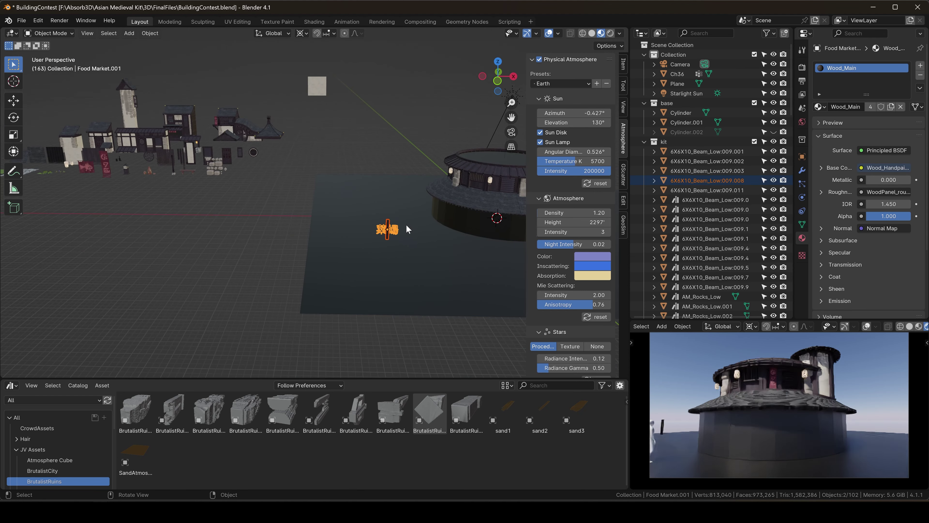
# - Move the wooden beam next to the 菜場 lettering and set its origin to its geometry
pyautogui.click(388, 224)
pyautogui.press('KP_1')
pyautogui.scroll(8, 366, 218)
pyautogui.press('g')
pyautogui.click(269, 219)
pyautogui.rightClick(285, 210)
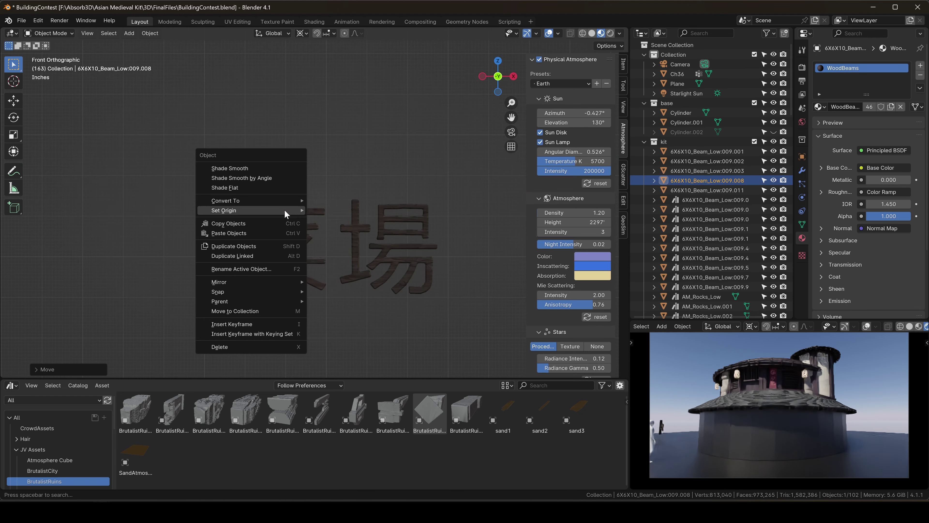
pyautogui.click(331, 220)
# - Scale the beam and position it upright as a side post just left of the 菜場 characters
pyautogui.click(302, 33)
pyautogui.click(311, 57)
pyautogui.press('s')
pyautogui.click(283, 201)
pyautogui.press('g')
pyautogui.click(285, 200)
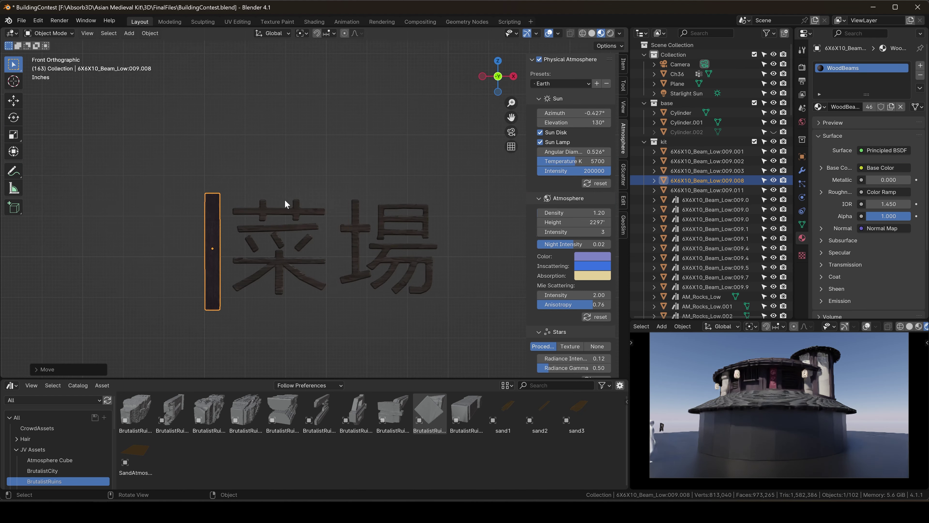
# - Frame the lettering with side and horizontal beams, using Mirror modifiers with the Food Market lettering as mirror object
pyautogui.click(802, 170)
pyautogui.click(872, 65)
pyautogui.click(797, 144)
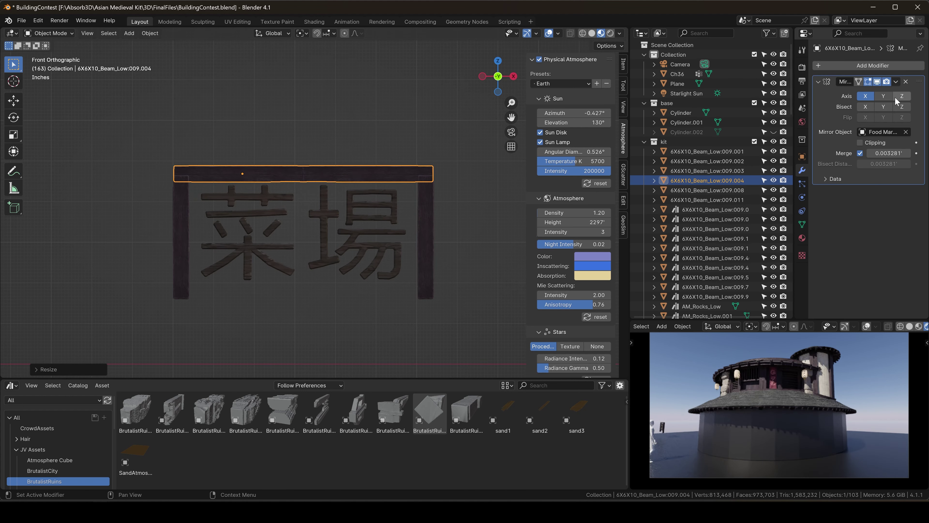
# - Copy a wooden panel from the kit and scale it to fit behind the framed lettering as the sign's backing
pyautogui.moveTo(299, 128); pyautogui.dragTo(292, 150, button='middle')
pyautogui.scroll(-12, 270, 172)
pyautogui.keyDown('shift'); pyautogui.moveTo(252, 193); pyautogui.dragTo(315, 216, button='middle'); pyautogui.keyUp('shift')
pyautogui.click(111, 192)
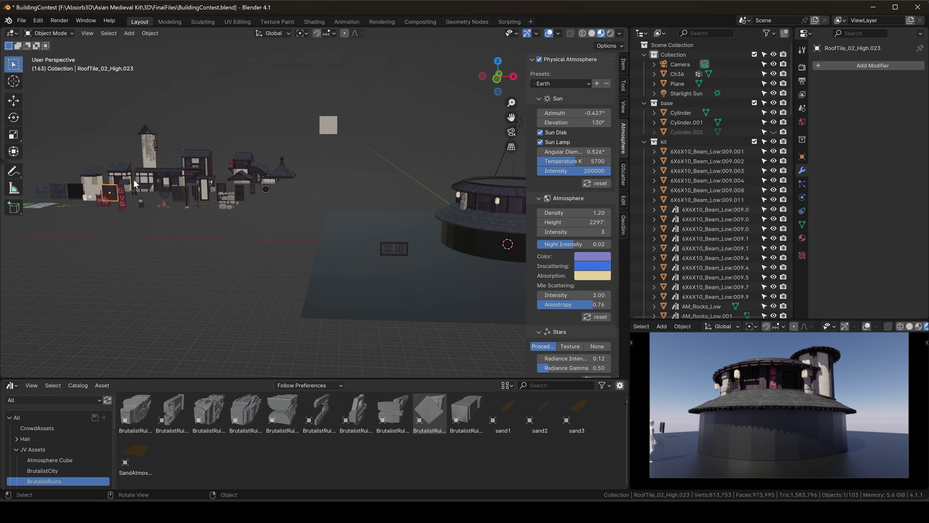
pyautogui.press('KP_Decimal')
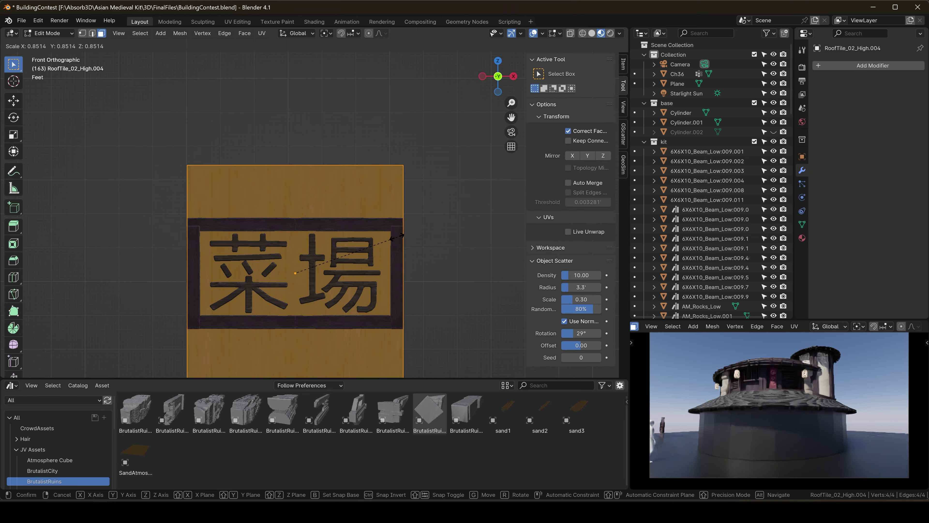
pyautogui.press('`')
pyautogui.moveTo(274, 255); pyautogui.dragTo(310, 229, button='middle')
pyautogui.click(310, 229)
pyautogui.scroll(-8, 363, 166)
pyautogui.scroll(8, 363, 167)
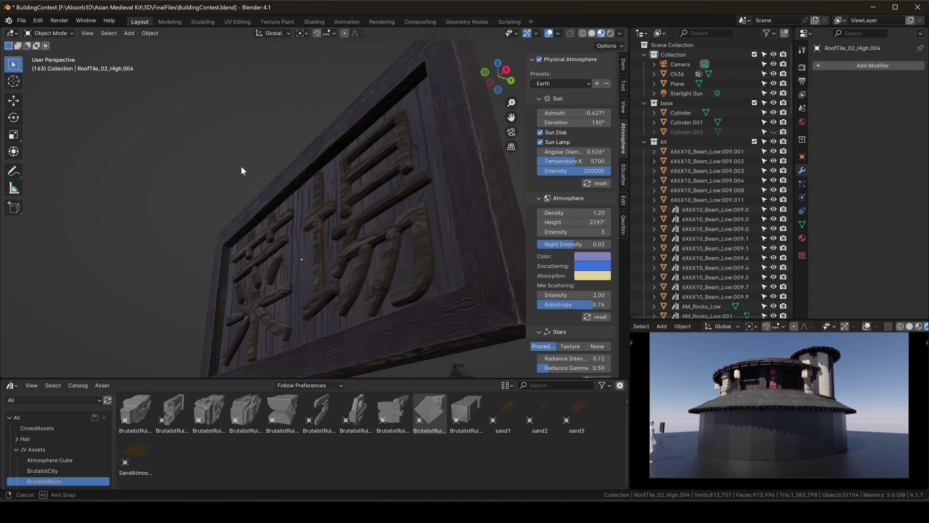
# - Brighten the 菜場 lettering by adding an RGB Curves node before the Base Color of its Wood_Main material
pyautogui.click(278, 219)
pyautogui.moveTo(14, 379); pyautogui.dragTo(13, 324)
pyautogui.click(14, 330)
pyautogui.click(41, 278)
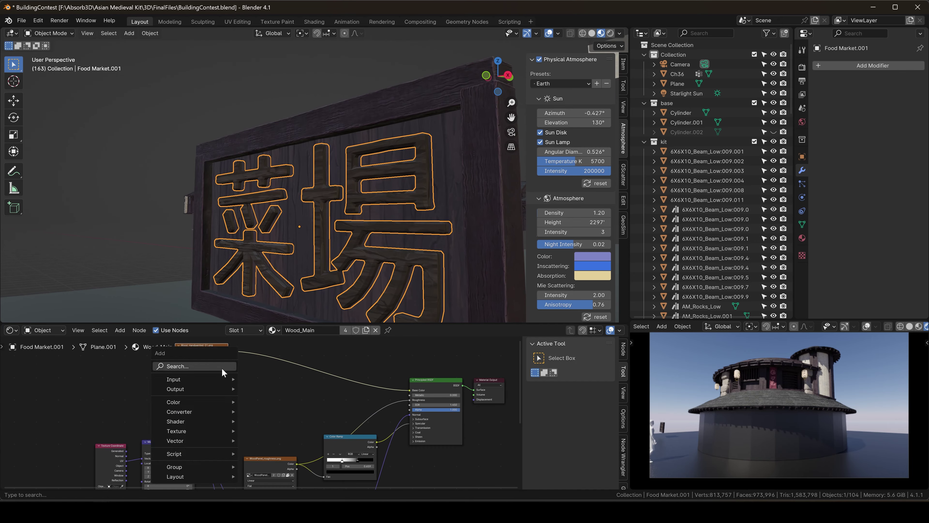
pyautogui.moveTo(307, 417); pyautogui.dragTo(308, 404)
pyautogui.scroll(-10, 291, 214)
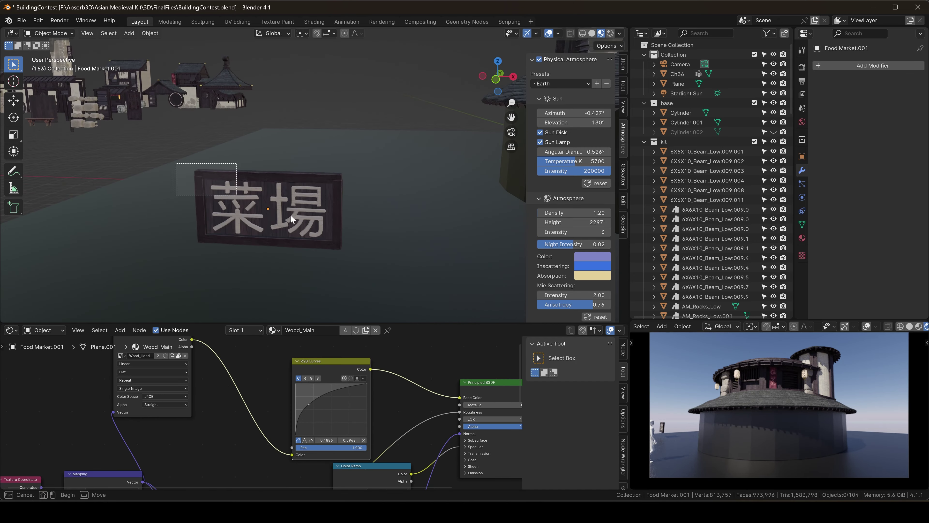
# - Join the frame beams, backing panel and lettering into a single sign object
pyautogui.press('q')
pyautogui.click(317, 221)
pyautogui.hotkey('ctrl', 'j')
# - Move the finished 菜場 sign over to the building's upper tier, just above the lower roof
pyautogui.press('KP_1')
pyautogui.press('g')
pyautogui.click(456, 186)
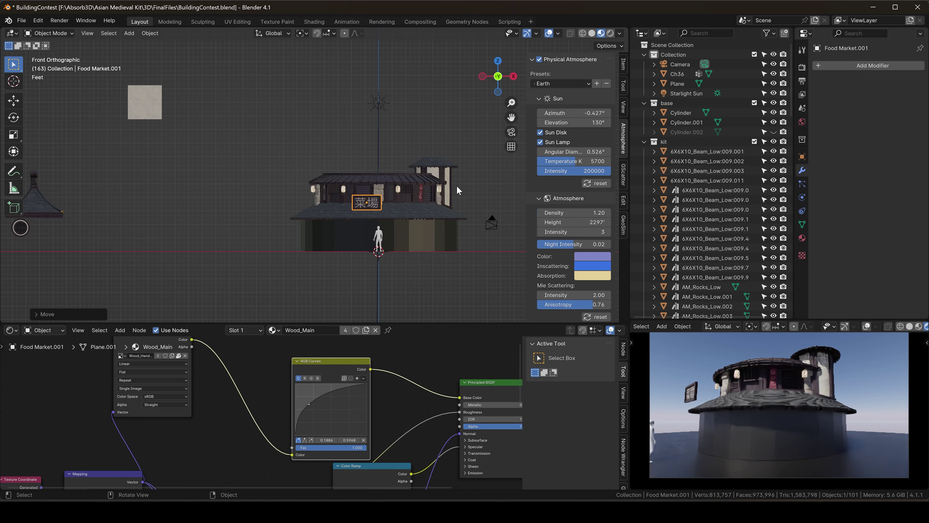
pyautogui.scroll(4, 446, 188)
pyautogui.press('g')
pyautogui.click(425, 199)
pyautogui.click(427, 205)
pyautogui.scroll(6, 426, 206)
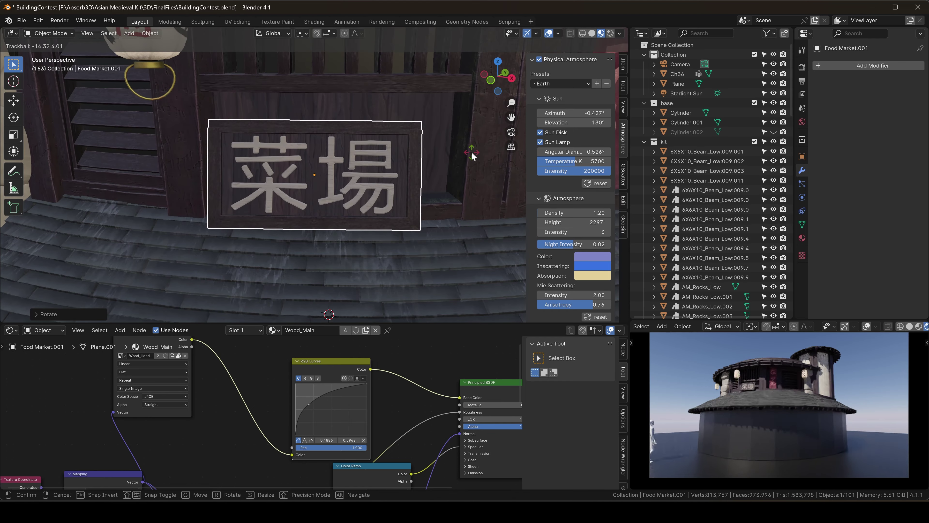
# - Rotate the sign to follow the curved upper wall and tilt it about its local X axis
pyautogui.moveTo(427, 206); pyautogui.dragTo(440, 189, button='middle')
pyautogui.press('r')
pyautogui.keyDown('alt'); pyautogui.moveTo(449, 135); pyautogui.dragTo(213, 151, button='middle'); pyautogui.keyUp('alt')
pyautogui.press('x')
pyautogui.press('x')
pyautogui.click(400, 174)
pyautogui.scroll(-8, 394, 212)
pyautogui.click(382, 73)
# - Duplicate a slatted beam panel from the kit and move the copy horizontally over to the building
pyautogui.scroll(-8, 360, 197)
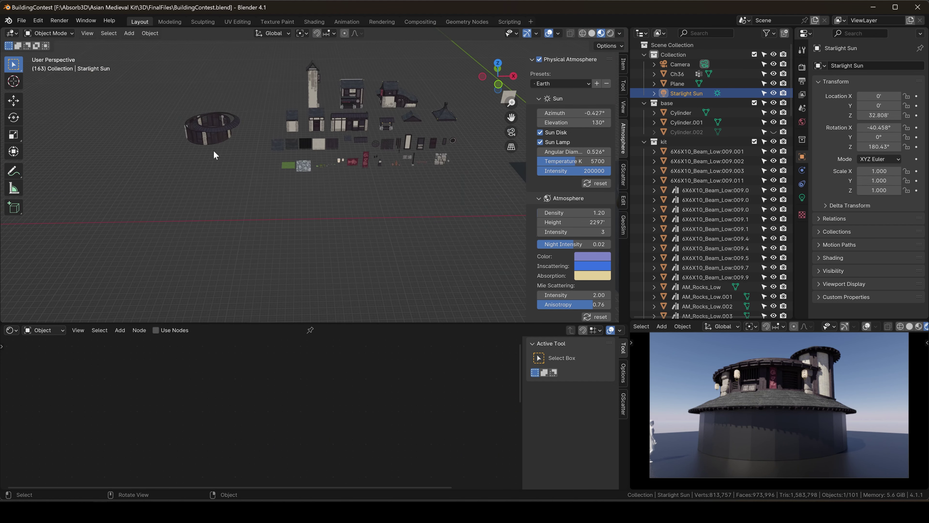
pyautogui.keyDown('shift'); pyautogui.moveTo(428, 146); pyautogui.dragTo(380, 139, button='middle'); pyautogui.keyUp('shift')
pyautogui.scroll(8, 329, 164)
pyautogui.click(399, 180)
pyautogui.scroll(-8, 411, 186)
pyautogui.scroll(-4, 410, 187)
pyautogui.hotkey('shift', 'd')
pyautogui.hotkey('shift', 'z')
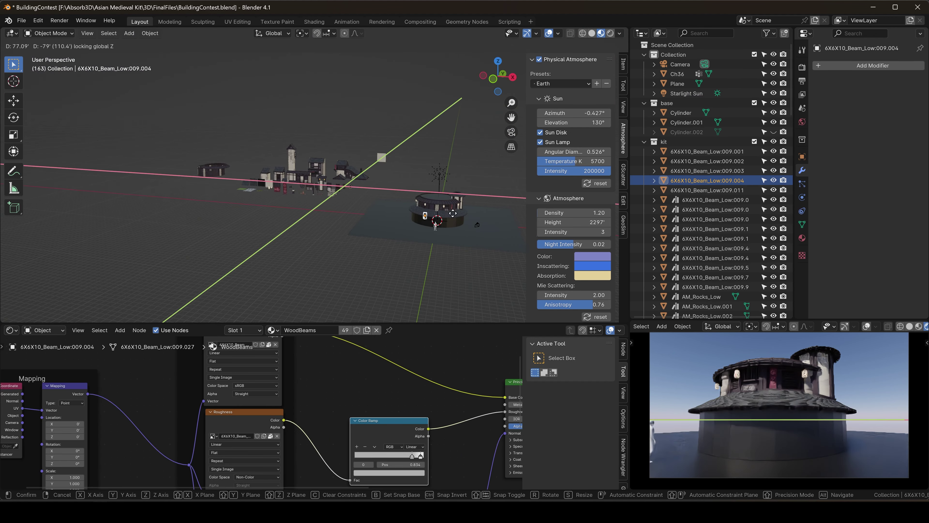
pyautogui.click(496, 79)
# - Move and rotate the slatted panel copy so it faces front beside the top of the tower
pyautogui.scroll(8, 424, 224)
pyautogui.press('g')
pyautogui.press('r')
pyautogui.keyDown('shift'); pyautogui.moveTo(439, 110); pyautogui.dragTo(373, 186, button='middle'); pyautogui.keyUp('shift')
# - Apply the slatted panel's transforms and set its origin to its geometry
pyautogui.hotkey('ctrl', 'a')
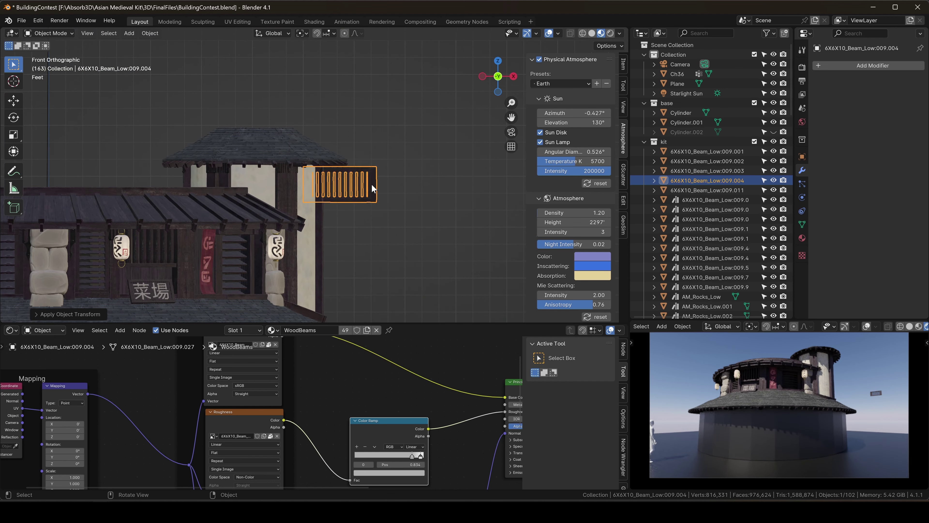
pyautogui.press('g')
pyautogui.rightClick(435, 177)
pyautogui.click(499, 187)
# - Add an Array modifier to the slatted panel to repeat it along X
pyautogui.click(872, 66)
pyautogui.write('arr')
pyautogui.press('Return')
pyautogui.press('Return')
pyautogui.scroll(4, 472, 148)
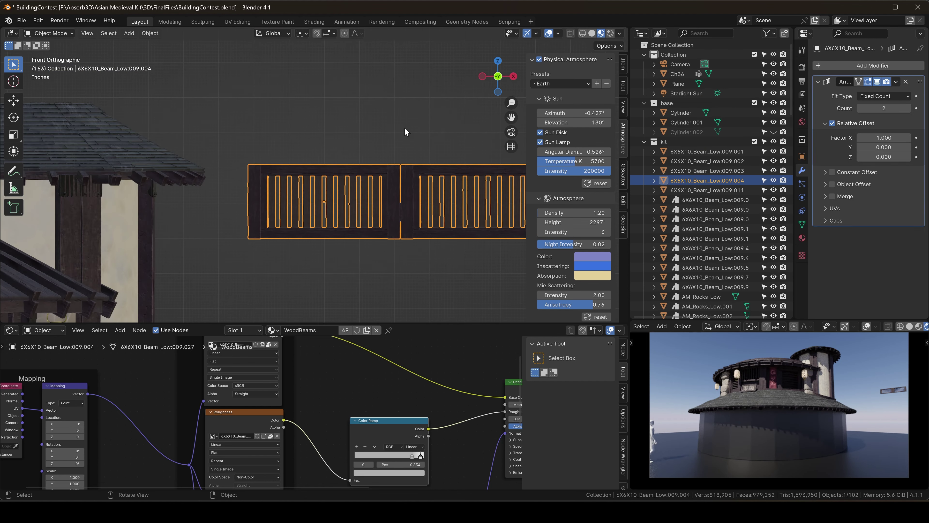
# - Set the slatted window panel's Array count to 5 and add a Simple Deform modifier to it
pyautogui.click(405, 130)
pyautogui.scroll(-6, 389, 163)
pyautogui.click(378, 165)
pyautogui.keyDown('shift'); pyautogui.moveTo(378, 166); pyautogui.dragTo(375, 147, button='middle'); pyautogui.keyUp('shift')
pyautogui.doubleClick(881, 108)
pyautogui.write('5simple')
pyautogui.press('Return')
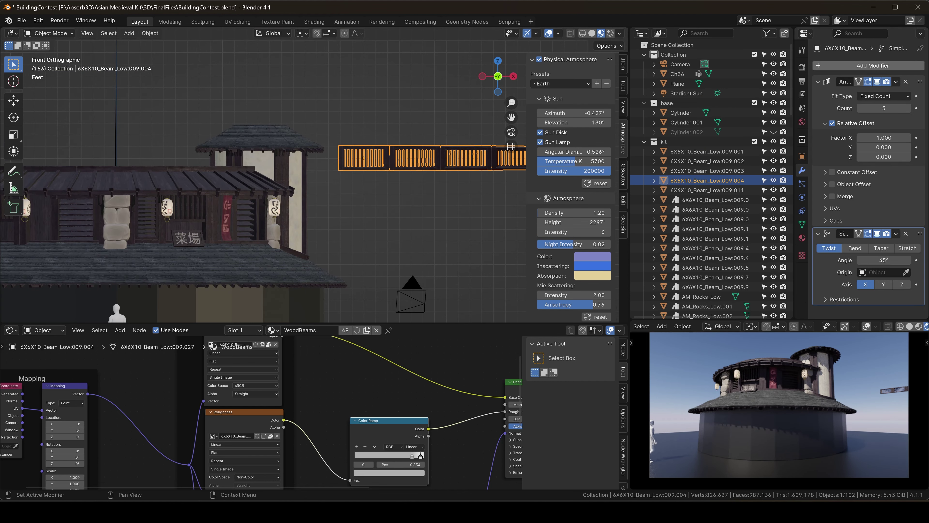
# - Set the Simple Deform modifier to Bend 360° on the Z axis and move the panel ring to the tower beneath its roof
pyautogui.click(291, 154)
pyautogui.scroll(4, 291, 154)
pyautogui.press('g')
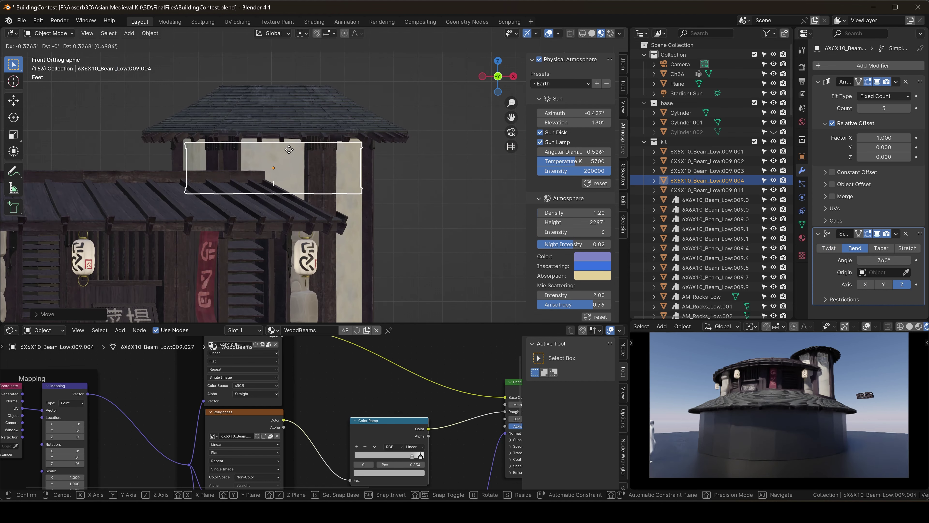
# - Raise the Array count to 6 and align the panel ring with the tower along the Y axis
pyautogui.press('KP_3')
pyautogui.scroll(-4, 370, 127)
pyautogui.press('g')
pyautogui.press('y')
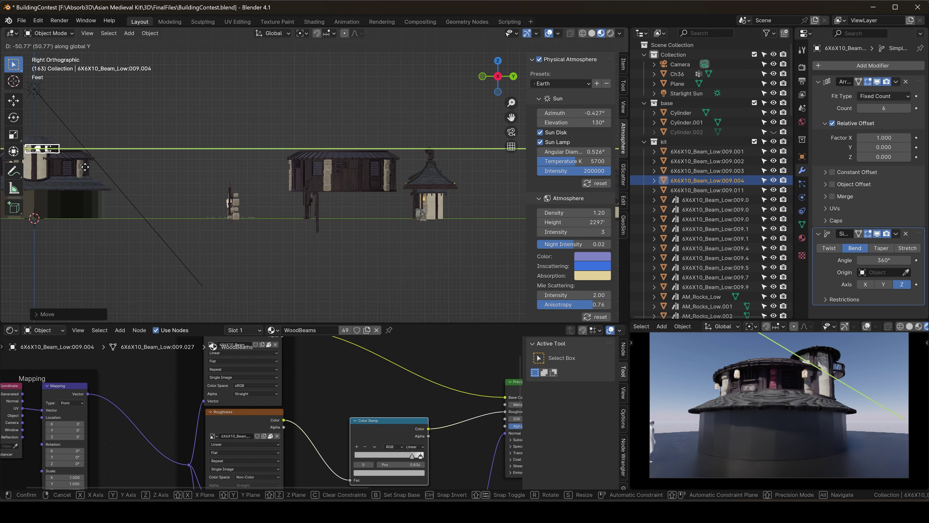
pyautogui.scroll(5, 366, 103)
pyautogui.click(367, 103)
# - Move the panel ring up along Z above the tower and turn off viewport display of its Array and Simple Deform modifiers
pyautogui.moveTo(366, 104); pyautogui.dragTo(327, 124, button='middle')
pyautogui.moveTo(508, 76); pyautogui.dragTo(517, 88)
pyautogui.click(498, 83)
pyautogui.scroll(-4, 328, 174)
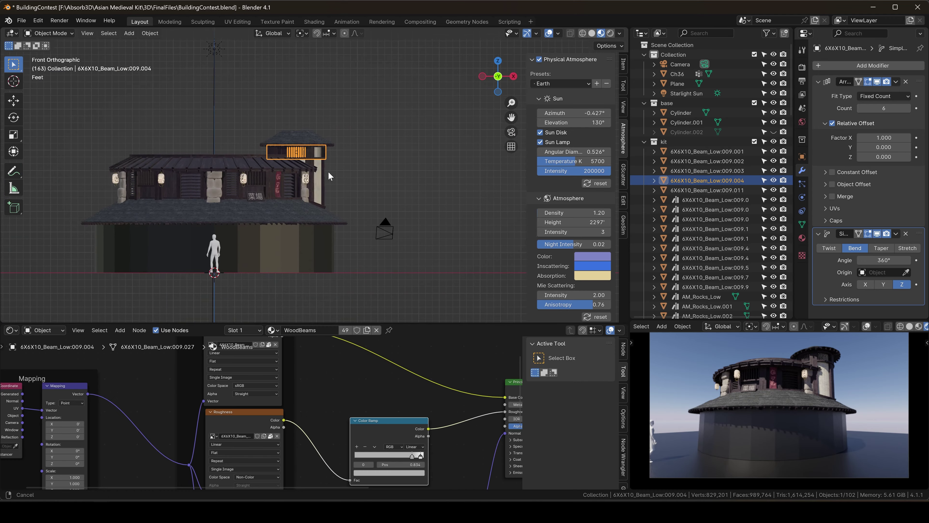
pyautogui.press('g')
pyautogui.press('z')
pyautogui.click(329, 121)
pyautogui.keyDown('shift'); pyautogui.moveTo(329, 121); pyautogui.dragTo(349, 173, button='middle'); pyautogui.keyUp('shift')
pyautogui.click(819, 82)
pyautogui.click(877, 95)
pyautogui.click(878, 83)
pyautogui.scroll(-5, 505, 165)
pyautogui.scroll(5, 437, 168)
pyautogui.keyDown('shift'); pyautogui.moveTo(438, 168); pyautogui.dragTo(268, 130, button='middle'); pyautogui.keyUp('shift')
# - Add a plane facing the front and place it at the slatted panel above the tower
pyautogui.hotkey('shift', 'a')
pyautogui.moveTo(298, 214)
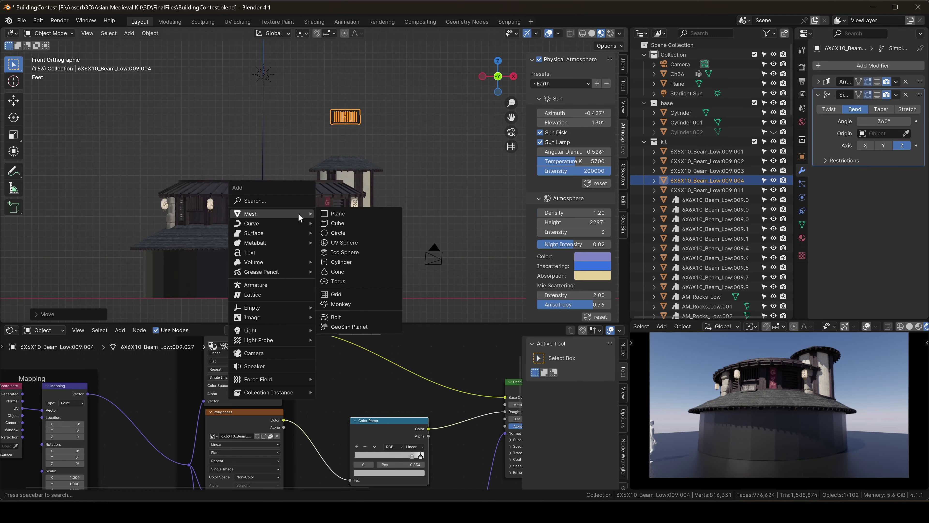
pyautogui.click(339, 214)
pyautogui.press('g')
pyautogui.click(340, 116)
pyautogui.press('KP_Decimal')
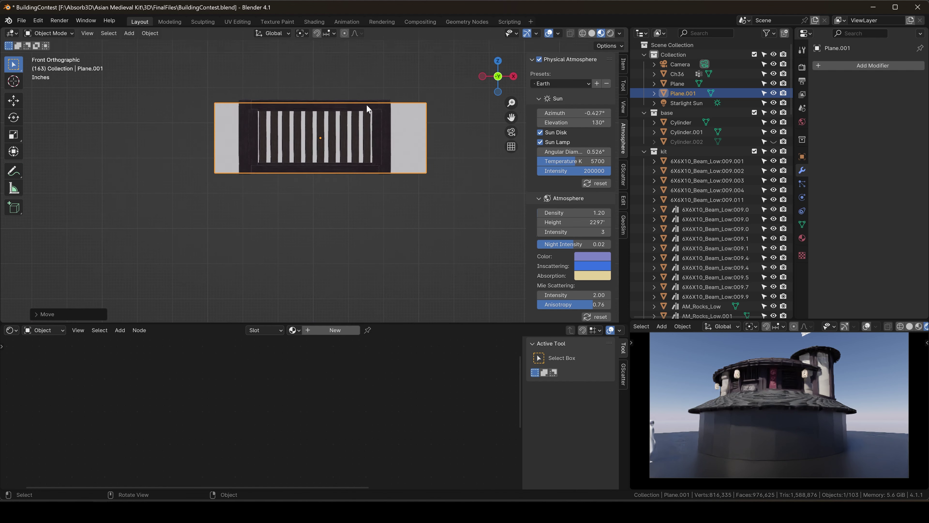
# - Fit the plane to the slatted panel's size and give it the off-white material
pyautogui.keyDown('shift'); pyautogui.click(381, 121); pyautogui.keyUp('shift')
pyautogui.click(360, 123)
pyautogui.scroll(-9, 352, 156)
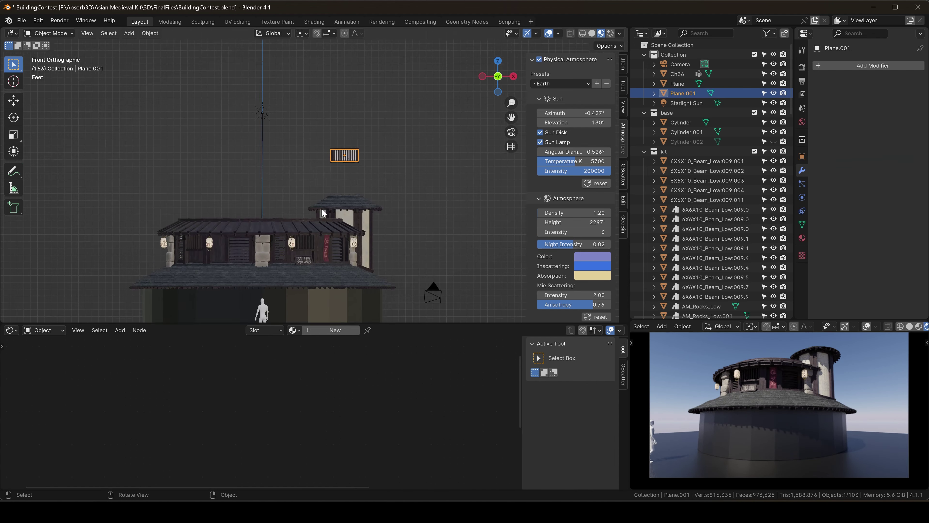
pyautogui.keyDown('shift'); pyautogui.moveTo(349, 157); pyautogui.dragTo(359, 114, button='middle'); pyautogui.keyUp('shift')
pyautogui.keyDown('shift'); pyautogui.click(353, 264); pyautogui.keyUp('shift')
pyautogui.click(802, 237)
# - Move the plane along Y behind the slats and join it with the slatted panel
pyautogui.scroll(3, 190, 139)
pyautogui.moveTo(296, 110); pyautogui.dragTo(383, 123, button='middle')
pyautogui.scroll(4, 396, 137)
pyautogui.click(396, 137)
pyautogui.press('g')
pyautogui.press('y')
pyautogui.scroll(-5, 373, 137)
pyautogui.keyDown('shift'); pyautogui.click(373, 139); pyautogui.keyUp('shift')
pyautogui.hotkey('ctrl', 'j')
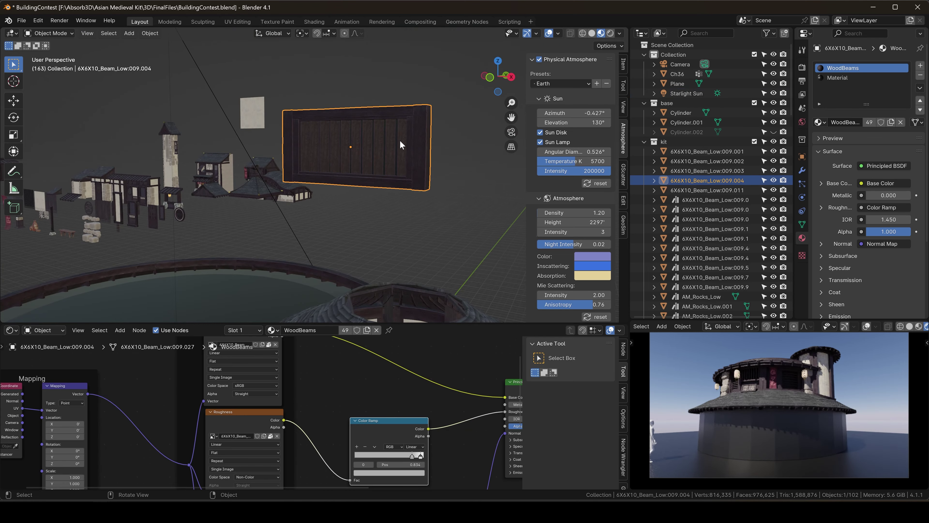
# - Turn the panel's modifiers back on in the viewport and lower the ring along Z onto the tower beneath the roof
pyautogui.click(802, 170)
pyautogui.moveTo(877, 81); pyautogui.dragTo(878, 95)
pyautogui.click(489, 81)
pyautogui.press('g')
pyautogui.press('z')
pyautogui.click(460, 244)
pyautogui.scroll(5, 420, 258)
pyautogui.keyDown('shift'); pyautogui.moveTo(419, 258); pyautogui.dragTo(349, 130, button='middle'); pyautogui.keyUp('shift')
pyautogui.scroll(-6, 349, 131)
# - Adjust the off-white backing face behind the slats in Edit Mode
pyautogui.press('Tab')
pyautogui.scroll(5, 403, 164)
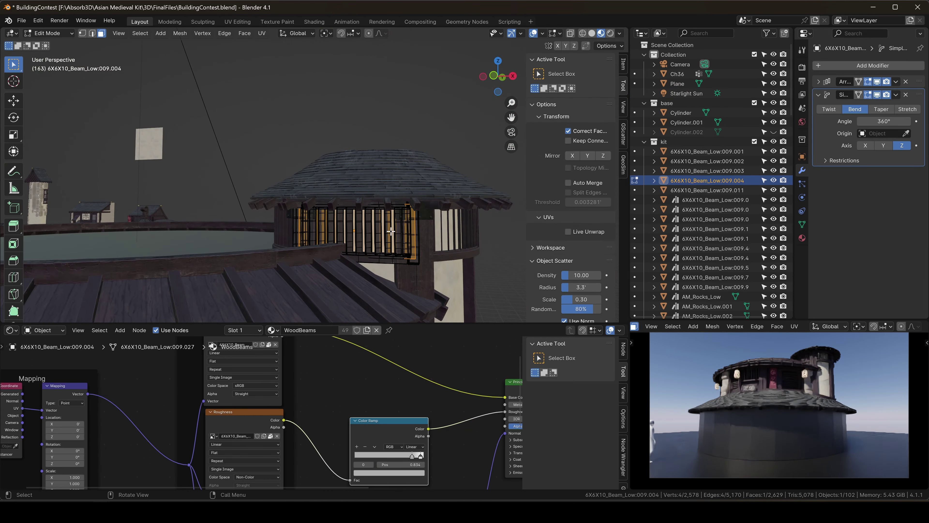
pyautogui.click(481, 150)
pyautogui.rightClick(367, 161)
pyautogui.press('Tab')
pyautogui.scroll(-5, 340, 183)
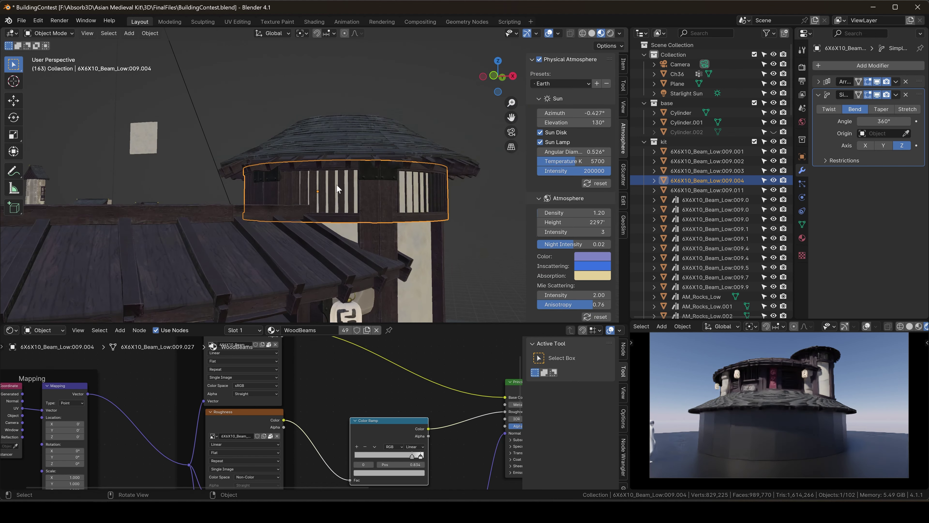
# - Raise the ring above the roof along Z and add 13 vertical loop cuts to the backing plane behind the slats
pyautogui.press('g')
pyautogui.press('z')
pyautogui.click(334, 141)
pyautogui.press('Tab')
pyautogui.hotkey('alt', 'z')
pyautogui.hotkey('ctrl', 'r')
pyautogui.scroll(10, 348, 156)
pyautogui.click(347, 156)
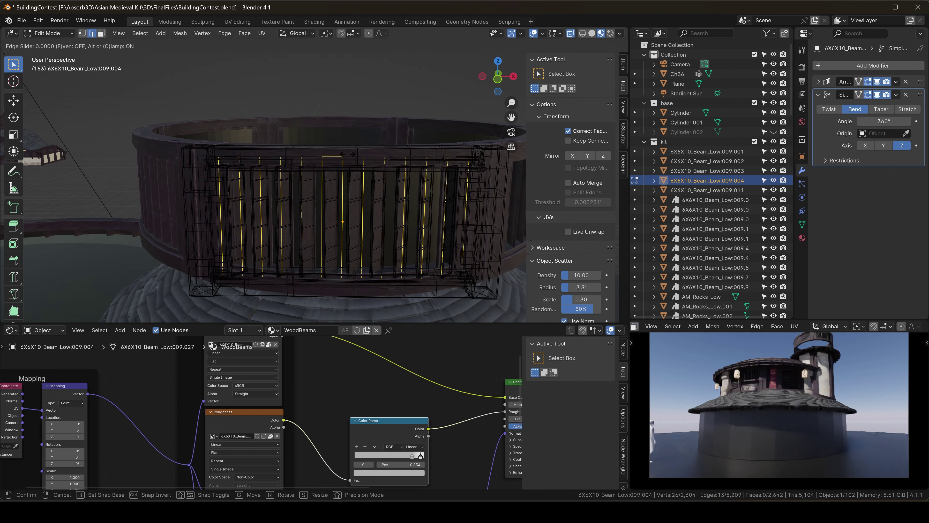
pyautogui.scroll(-5, 347, 157)
pyautogui.press('Tab')
# - Lower the slatted ring along Z back under the tower roof and scale it to fit the tower
pyautogui.press('g')
pyautogui.press('z')
pyautogui.click(401, 255)
pyautogui.press('KP_1')
pyautogui.scroll(3, 401, 256)
pyautogui.press('g')
pyautogui.press('z')
pyautogui.keyDown('alt'); pyautogui.moveTo(401, 255); pyautogui.dragTo(392, 194, button='middle'); pyautogui.keyUp('alt')
pyautogui.press('s')
pyautogui.click(388, 190)
# - Select the tower's parts together, shift them along the X axis, and deselect everything
pyautogui.click(361, 106)
pyautogui.scroll(-6, 361, 105)
pyautogui.moveTo(805, 373); pyautogui.dragTo(761, 388, button='middle')
pyautogui.moveTo(410, 241); pyautogui.dragTo(354, 269, button='middle')
pyautogui.scroll(-3, 355, 256)
pyautogui.click(340, 187)
pyautogui.keyDown('shift'); pyautogui.click(385, 222); pyautogui.keyUp('shift')
pyautogui.keyDown('shift'); pyautogui.click(355, 152); pyautogui.keyUp('shift')
pyautogui.moveTo(384, 201); pyautogui.dragTo(414, 177, button='middle')
pyautogui.keyDown('shift'); pyautogui.click(371, 270); pyautogui.keyUp('shift')
pyautogui.press('g')
pyautogui.press('x')
pyautogui.click(376, 262)
pyautogui.moveTo(376, 256)
pyautogui.mouseDown(button='middle')
pyautogui.moveTo(437, 247)
pyautogui.moveTo(307, 239)
pyautogui.moveTo(366, 253)
pyautogui.mouseUp(button='middle')
pyautogui.hotkey('alt', 'a')
pyautogui.moveTo(786, 384)
pyautogui.mouseDown(button='middle')
pyautogui.moveTo(822, 399)
pyautogui.moveTo(783, 380)
pyautogui.mouseUp(button='middle')
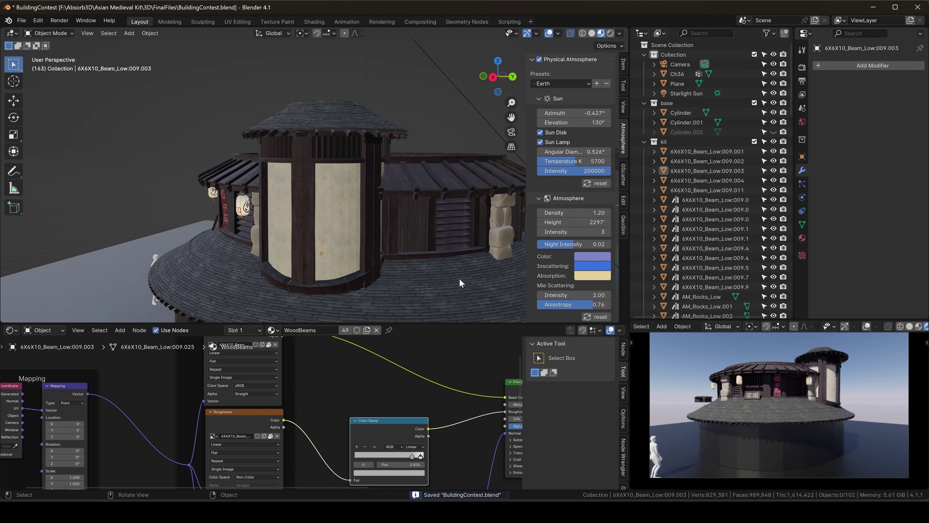
# - Save the building scene file
pyautogui.moveTo(355, 207); pyautogui.dragTo(448, 242, button='middle')
pyautogui.scroll(-6, 448, 242)
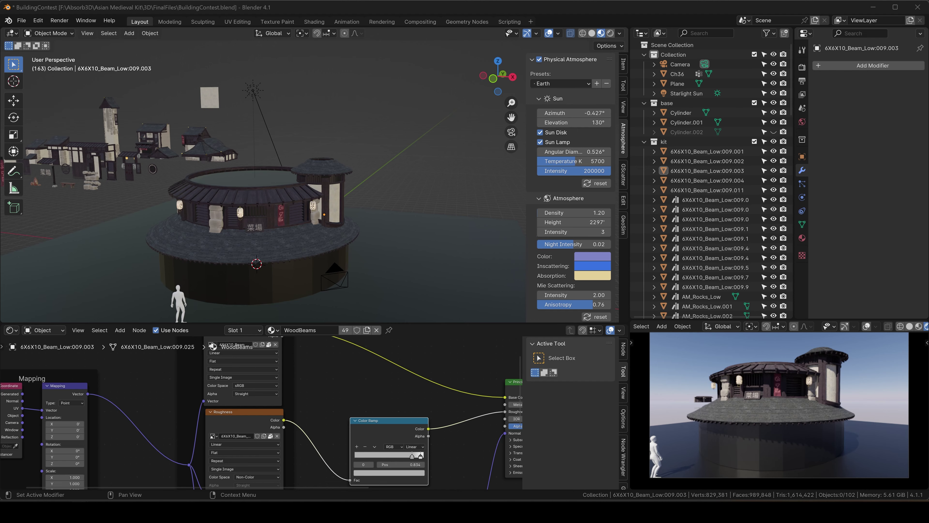
pyautogui.scroll(10, 341, 186)
pyautogui.hotkey('ctrl', 's')
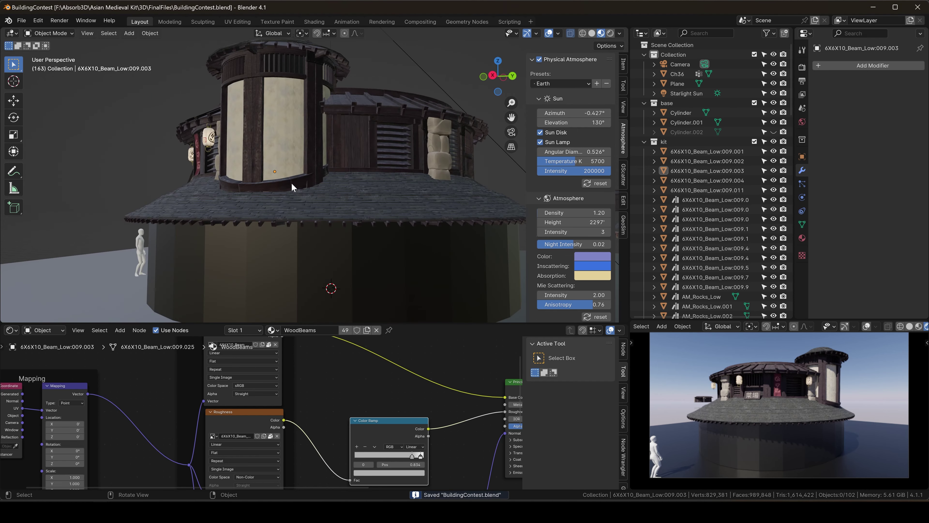
pyautogui.moveTo(291, 182); pyautogui.dragTo(423, 237, button='middle')
pyautogui.scroll(-5, 411, 231)
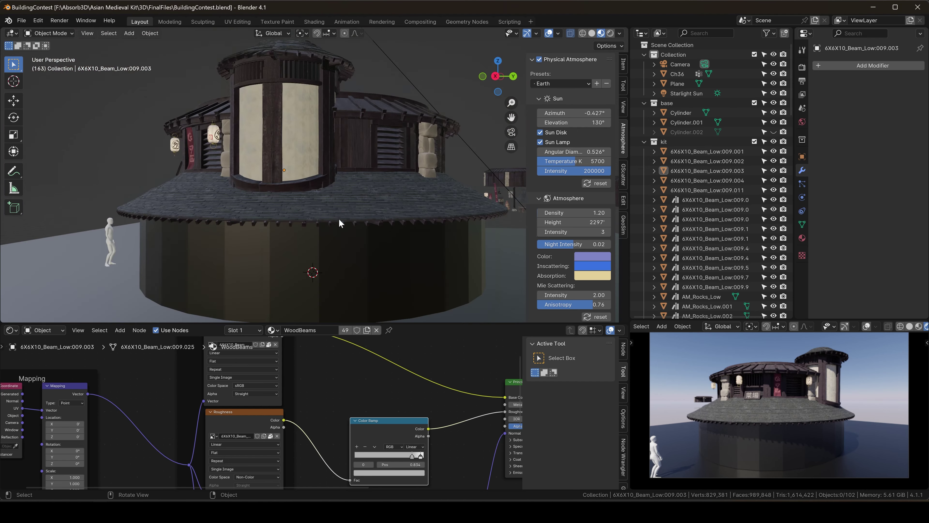
# - Duplicate the square wood-panel plane and move it along Z at the building's centre
pyautogui.moveTo(339, 219); pyautogui.dragTo(318, 230, button='middle')
pyautogui.moveTo(805, 370); pyautogui.dragTo(767, 365, button='middle')
pyautogui.scroll(-3, 350, 191)
pyautogui.click(350, 191)
pyautogui.press('g')
pyautogui.press('z')
pyautogui.click(385, 208)
pyautogui.press('KP_7')
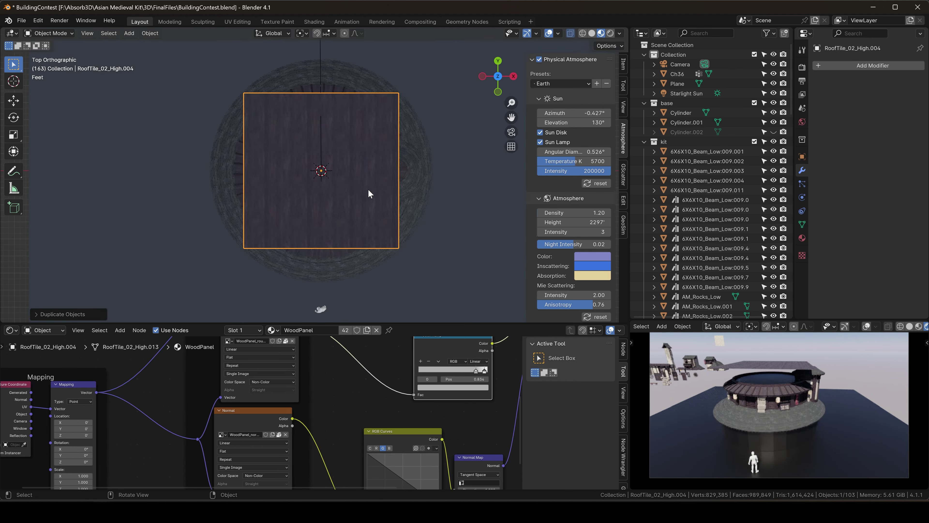
# - Scale and place the wood-panel plane over the tower roof's opening and lower it along Z onto the roof
pyautogui.scroll(-3, 368, 189)
pyautogui.scroll(5, 368, 189)
pyautogui.moveTo(368, 189); pyautogui.dragTo(442, 142, button='middle')
pyautogui.press('KP_Decimal')
pyautogui.press('g')
pyautogui.press('z')
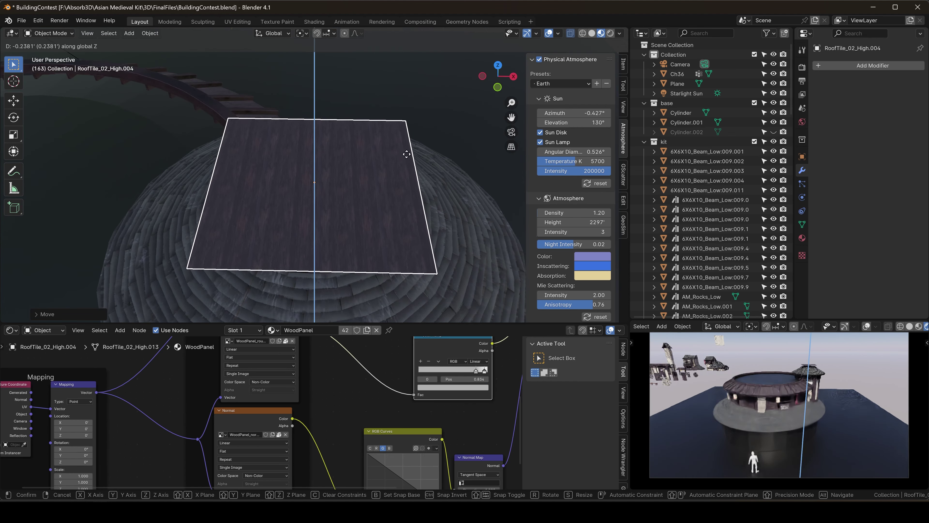
pyautogui.click(417, 145)
# - Add a central loop cut in each direction to the plane and pull its corners inward into an octagon around the roof opening
pyautogui.click(498, 69)
pyautogui.press('Tab')
pyautogui.hotkey('ctrl', 'r')
pyautogui.click(421, 172)
pyautogui.rightClick(421, 172)
pyautogui.hotkey('ctrl', 'r')
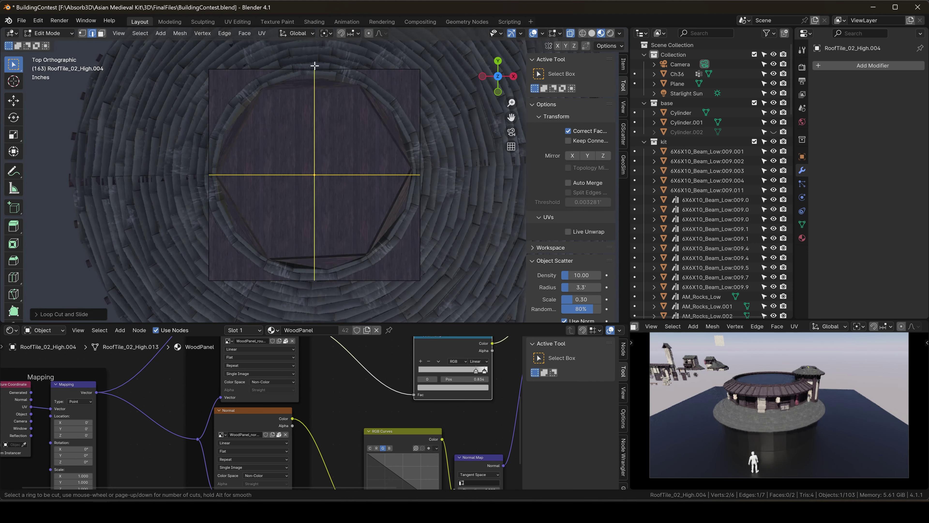
pyautogui.click(419, 274)
pyautogui.moveTo(228, 260); pyautogui.dragTo(188, 302)
pyautogui.press('g')
pyautogui.click(218, 272)
pyautogui.press('Tab')
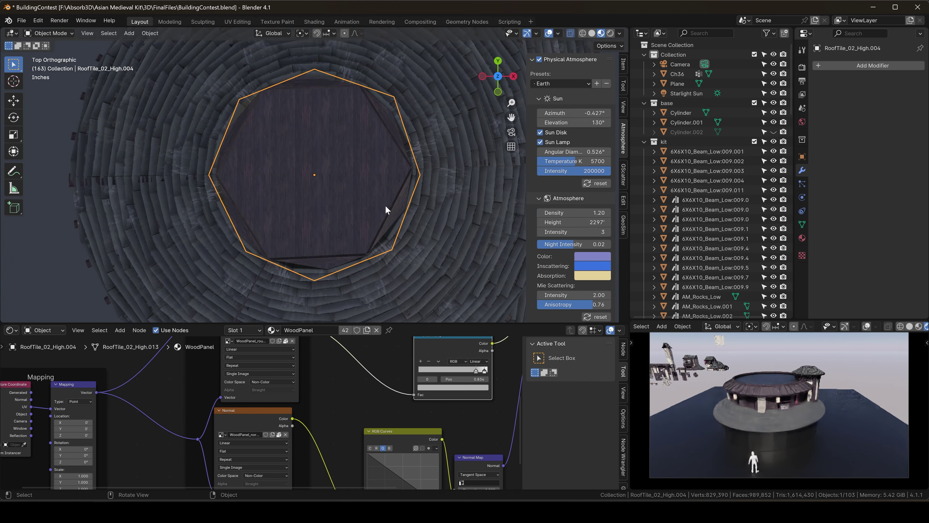
pyautogui.moveTo(386, 205); pyautogui.dragTo(369, 172, button='middle')
pyautogui.click(377, 126)
pyautogui.press('q')
pyautogui.click(378, 126)
pyautogui.press('Tab')
pyautogui.click(382, 118)
pyautogui.press('l')
pyautogui.press('l')
pyautogui.press('Tab')
# - Duplicate the main roof's circular wooden trim, move the copy along X to the tower roof, and scale it to the opening
pyautogui.scroll(-4, 272, 178)
pyautogui.click(183, 235)
pyautogui.moveTo(227, 227); pyautogui.dragTo(360, 213, button='middle')
pyautogui.press('KP_7')
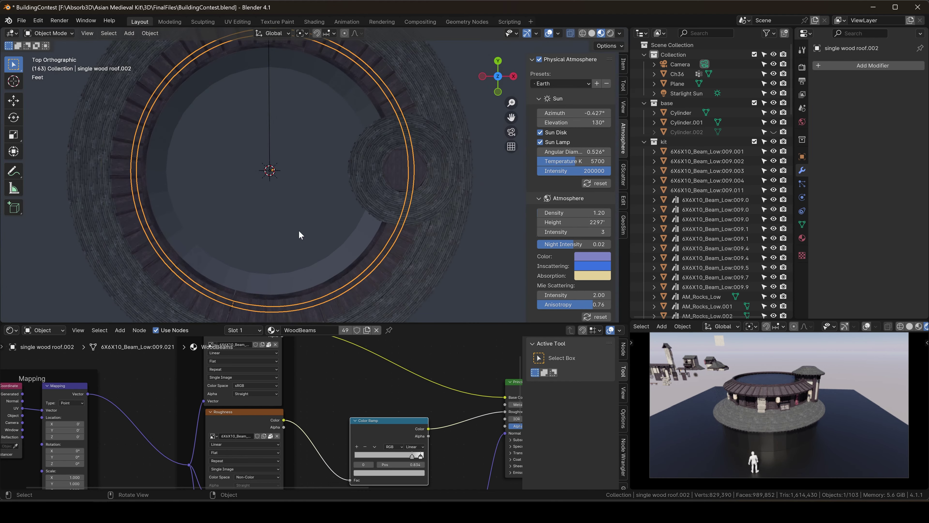
pyautogui.hotkey('shift', 'd')
pyautogui.press('x')
pyautogui.click(412, 180)
pyautogui.press('KP_Decimal')
pyautogui.press('g')
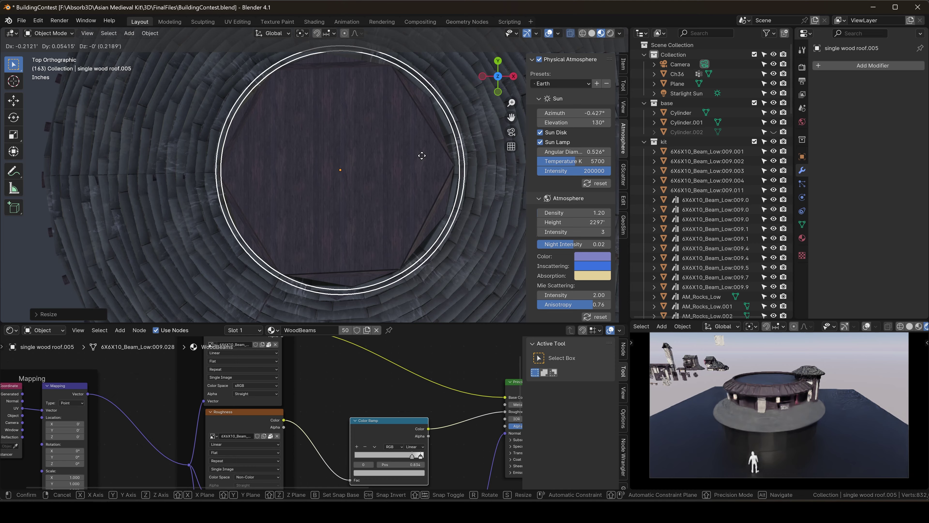
pyautogui.click(422, 156)
# - Lower the small wooden ring along Z until it sits on the rim of the tower roof's opening
pyautogui.press('g')
pyautogui.press('z')
pyautogui.moveTo(422, 155); pyautogui.dragTo(421, 62, button='middle')
pyautogui.click(418, 96)
pyautogui.press('KP_Decimal')
pyautogui.press('s')
pyautogui.press('g')
pyautogui.press('z')
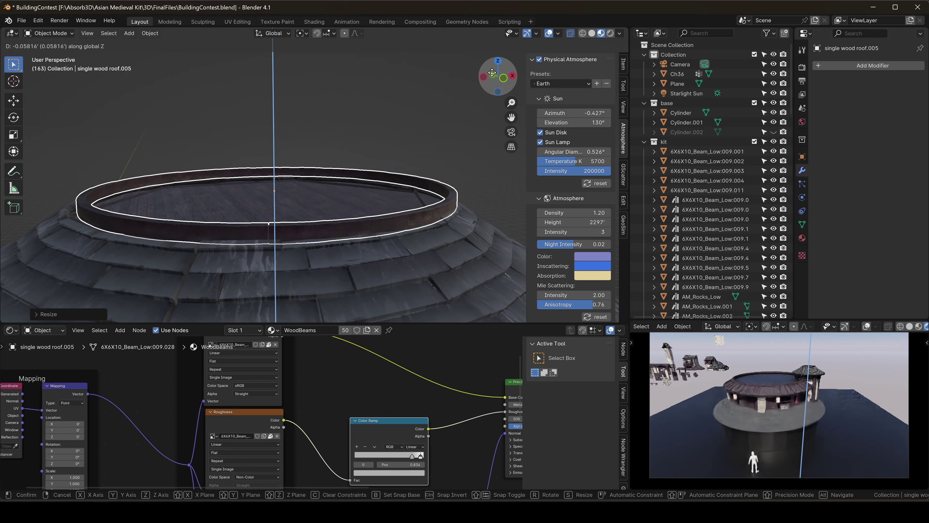
pyautogui.moveTo(380, 177); pyautogui.dragTo(344, 198, button='middle')
pyautogui.click(322, 191)
# - Fine-tune the wooden ring's uniform scale so it fits around the tower roof's wood panel
pyautogui.click(420, 160)
pyautogui.press('s')
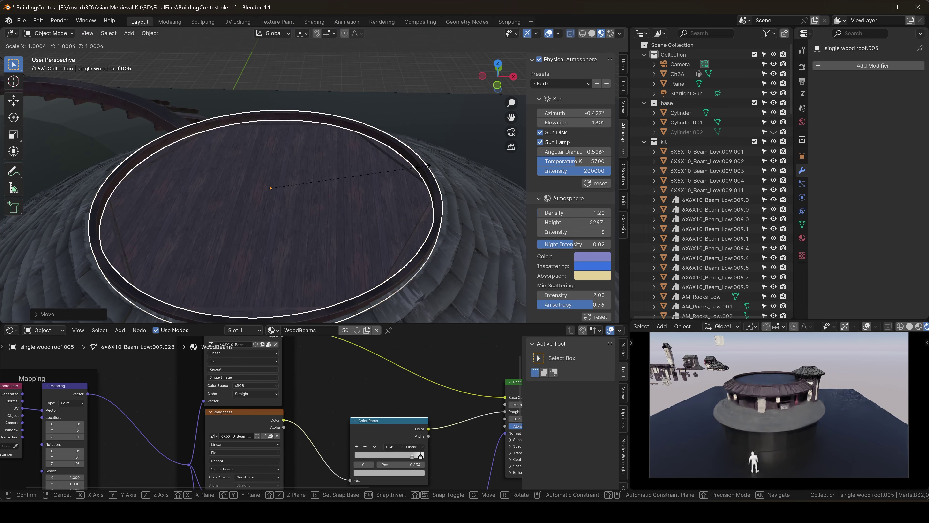
pyautogui.click(433, 139)
pyautogui.click(435, 123)
# - Select the octagonal wood-panel plane and adjust its height along Z inside the wooden ring
pyautogui.moveTo(435, 123); pyautogui.dragTo(265, 131, button='middle')
pyautogui.scroll(-4, 265, 131)
pyautogui.scroll(3, 293, 141)
pyautogui.click(319, 150)
pyautogui.press('g')
pyautogui.press('z')
pyautogui.click(320, 150)
# - Reposition the wood-panel plane's corner vertices on its negative X side in top view to follow the ring's curve
pyautogui.moveTo(320, 149); pyautogui.dragTo(413, 161, button='middle')
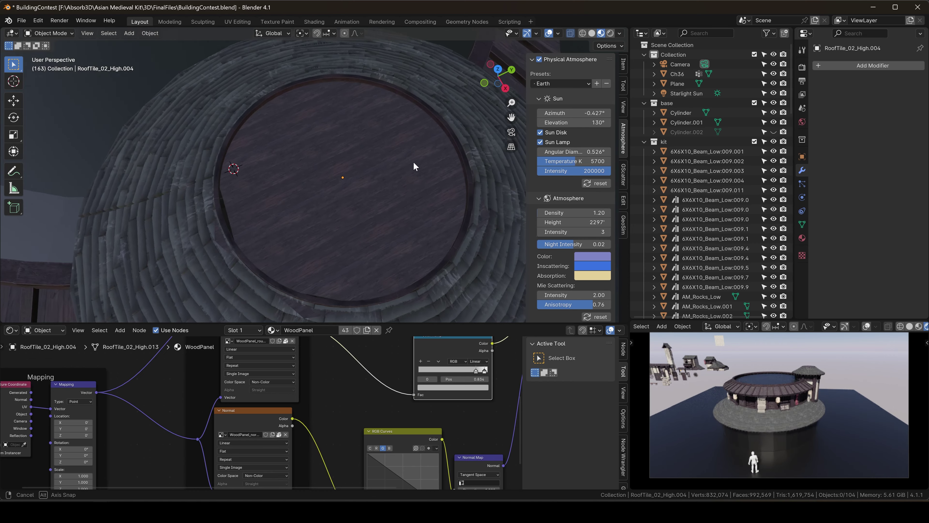
pyautogui.click(497, 71)
pyautogui.click(496, 74)
pyautogui.press('Tab')
pyautogui.press('b')
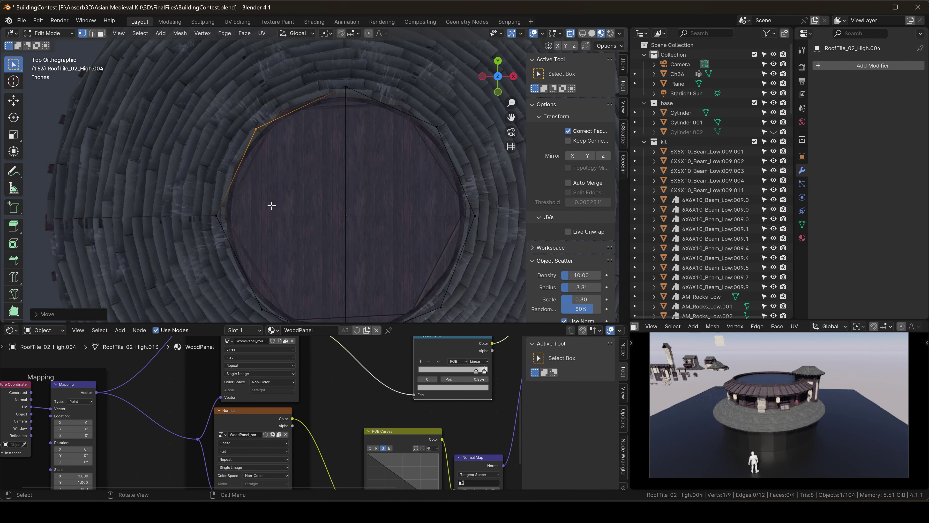
pyautogui.keyDown('shift'); pyautogui.moveTo(272, 205); pyautogui.dragTo(271, 138, button='middle'); pyautogui.keyUp('shift')
pyautogui.press('b')
pyautogui.moveTo(248, 220); pyautogui.dragTo(270, 257)
pyautogui.click(363, 232)
pyautogui.moveTo(363, 231); pyautogui.dragTo(417, 205, button='middle')
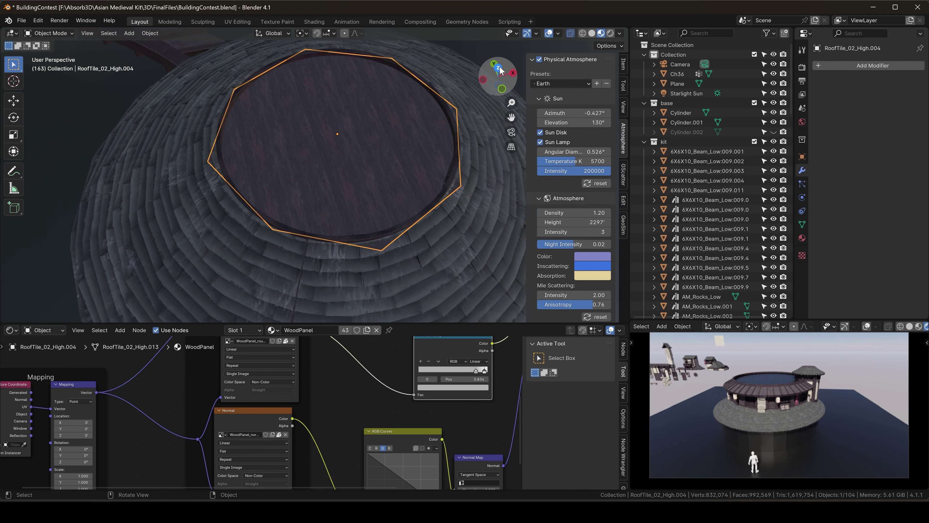
# - Bisect the whole wood-panel plane with Fill and Clear Outer, cutting off its protruding lower and negative X corners in top view
pyautogui.click(497, 73)
pyautogui.press('Tab')
pyautogui.press('a')
pyautogui.moveTo(9, 293); pyautogui.dragTo(44, 311)
pyautogui.click(802, 49)
pyautogui.moveTo(410, 264); pyautogui.dragTo(291, 269)
pyautogui.moveTo(456, 200); pyautogui.dragTo(407, 256)
pyautogui.press('a')
pyautogui.moveTo(231, 190); pyautogui.dragTo(226, 121)
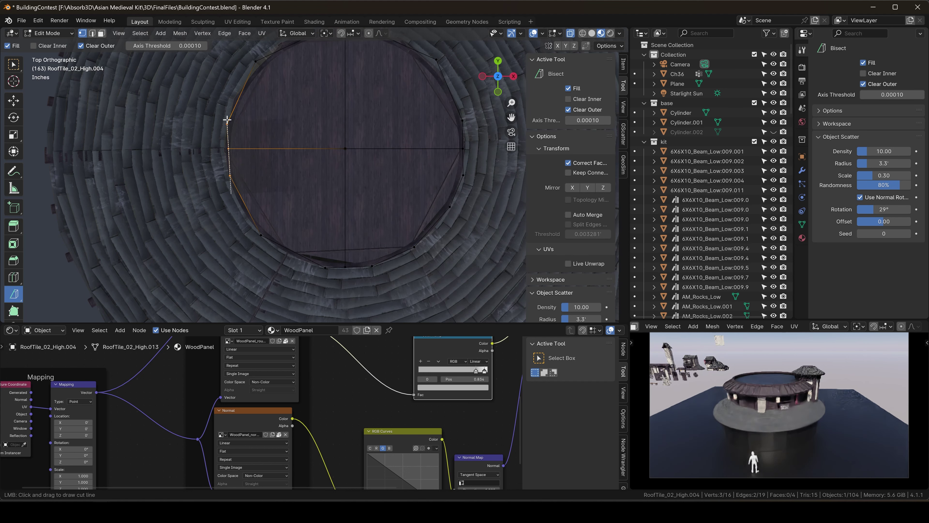
# - Bisect the wood-panel plane's remaining protruding corners to round it to the ring, then leave mesh editing and save the file
pyautogui.keyDown('shift'); pyautogui.moveTo(228, 117); pyautogui.dragTo(229, 189, button='middle'); pyautogui.keyUp('shift')
pyautogui.press('a')
pyautogui.moveTo(241, 155); pyautogui.dragTo(286, 115)
pyautogui.press('a')
pyautogui.moveTo(311, 105); pyautogui.dragTo(381, 101)
pyautogui.moveTo(455, 156); pyautogui.dragTo(456, 157)
pyautogui.keyDown('shift'); pyautogui.moveTo(455, 157); pyautogui.dragTo(474, 105, button='middle'); pyautogui.keyUp('shift')
pyautogui.press('a')
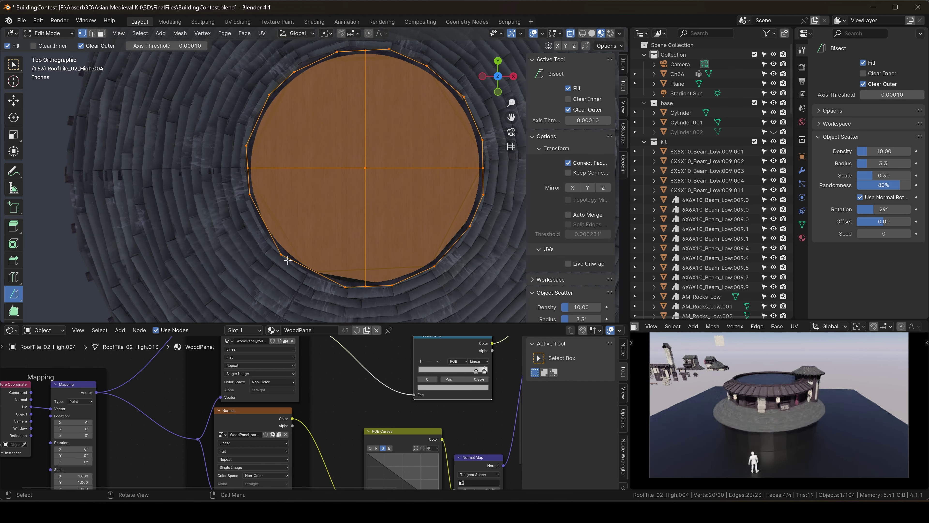
pyautogui.moveTo(256, 230); pyautogui.dragTo(322, 290)
pyautogui.hotkey('alt', 'z')
pyautogui.press('Tab')
pyautogui.hotkey('ctrl', 's')
pyautogui.moveTo(463, 236); pyautogui.dragTo(466, 167, button='middle')
pyautogui.click(423, 145)
pyautogui.press('Tab')
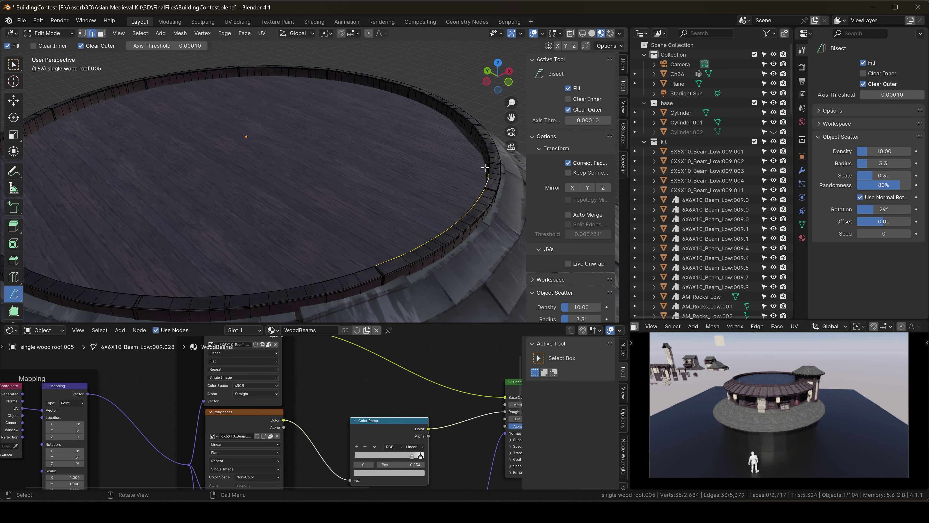
pyautogui.press('Tab')
# - Move the rounded wood-panel plane along Z to its final height within the wooden ring and save the file
pyautogui.click(417, 68)
pyautogui.click(361, 141)
pyautogui.press('g')
pyautogui.press('z')
pyautogui.click(376, 156)
pyautogui.moveTo(376, 156); pyautogui.dragTo(333, 155, button='middle')
pyautogui.click(402, 54)
pyautogui.scroll(-8, 333, 155)
pyautogui.hotkey('ctrl', 's')
# - Duplicate the 菜場 market sign and place the copy in front view beside the tower's outer post
pyautogui.scroll(5, 764, 399)
pyautogui.moveTo(765, 399); pyautogui.dragTo(793, 388, button='middle')
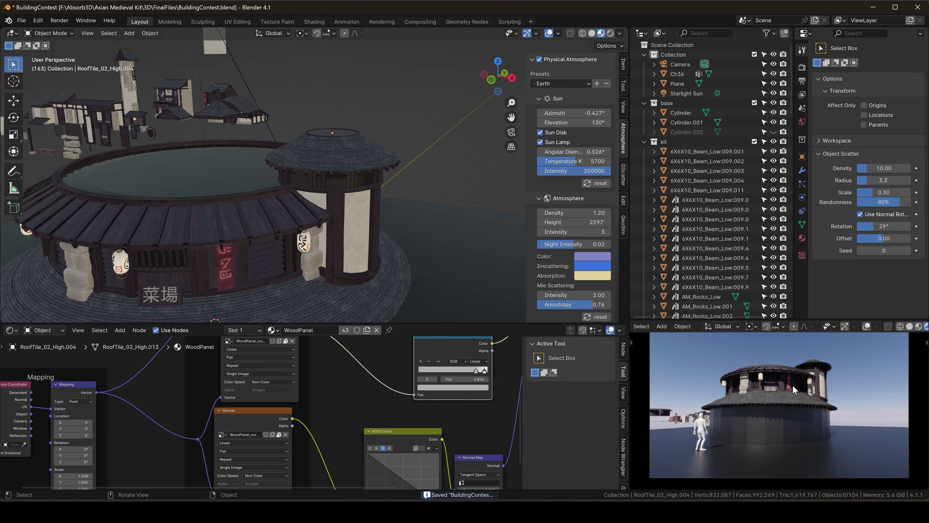
pyautogui.click(160, 293)
pyautogui.click(491, 80)
pyautogui.hotkey('shift', 'd')
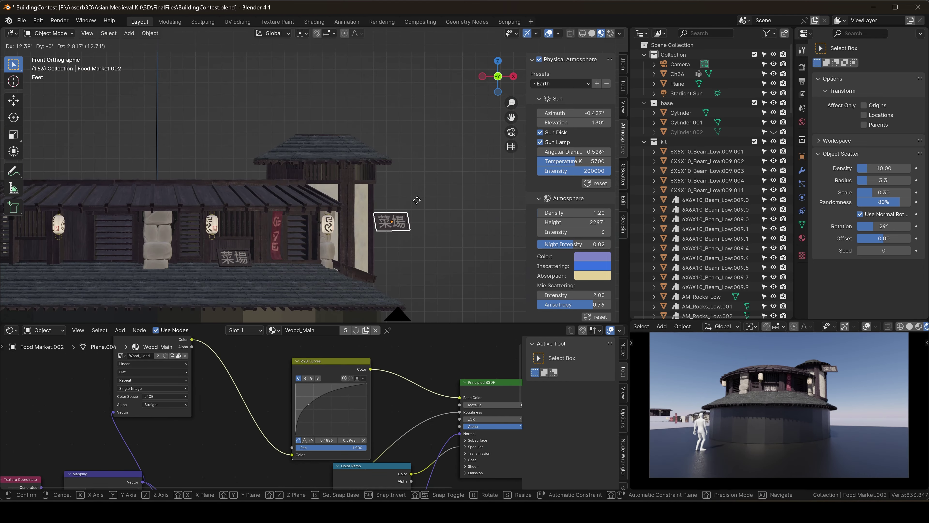
# - Reset the copied sign's tilted rotation to 0° and rotate it 90° in front view so the board stands upright
pyautogui.click(802, 157)
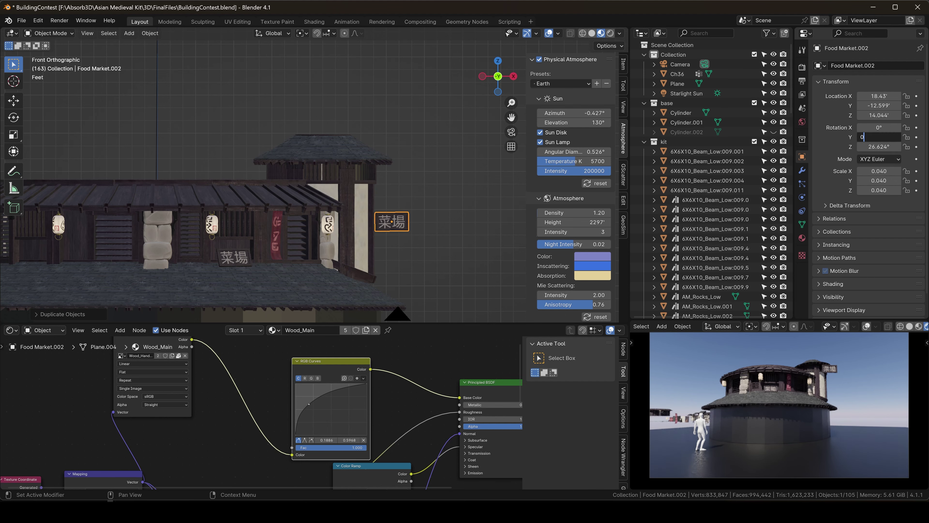
pyautogui.scroll(5, 389, 234)
pyautogui.write('r90')
pyautogui.press('Return')
pyautogui.press('Tab')
pyautogui.scroll(3, 402, 206)
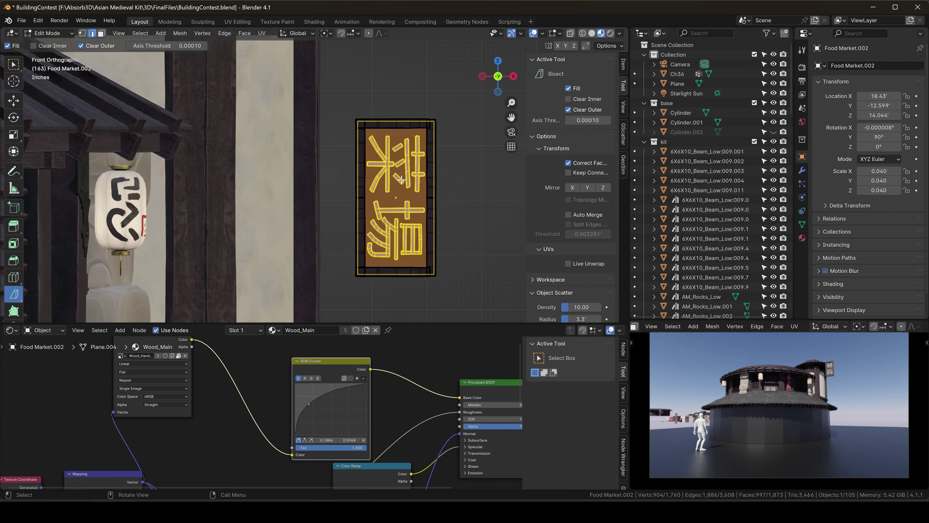
pyautogui.press('Tab')
pyautogui.hotkey('ctrl', 'z')
pyautogui.press('Tab')
pyautogui.press('Tab')
pyautogui.write('r90')
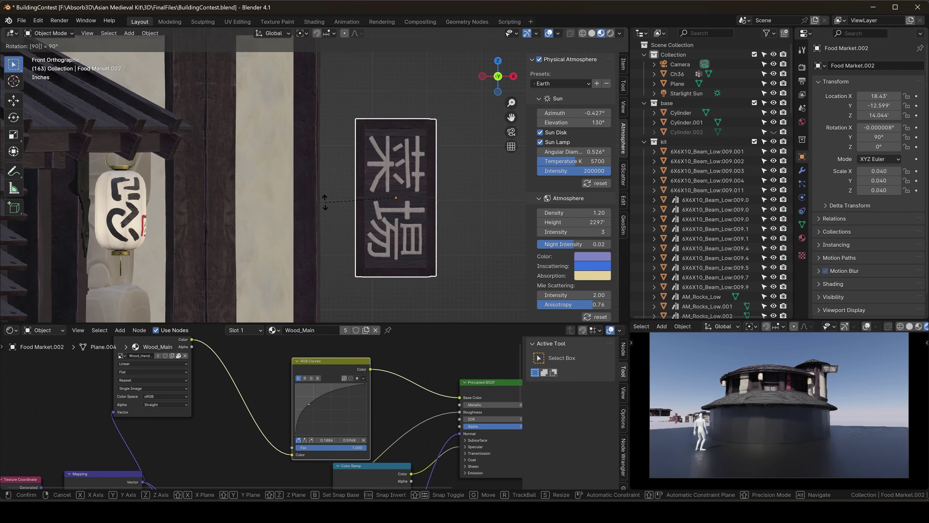
pyautogui.press('Return')
# - Select all linked strokes of the two characters on the upright sign and rotate them -90° to read upright
pyautogui.press('Tab')
pyautogui.scroll(2, 401, 181)
pyautogui.hotkey('alt', 'a')
pyautogui.press('l')
pyautogui.press('l')
pyautogui.press('l')
pyautogui.press('l')
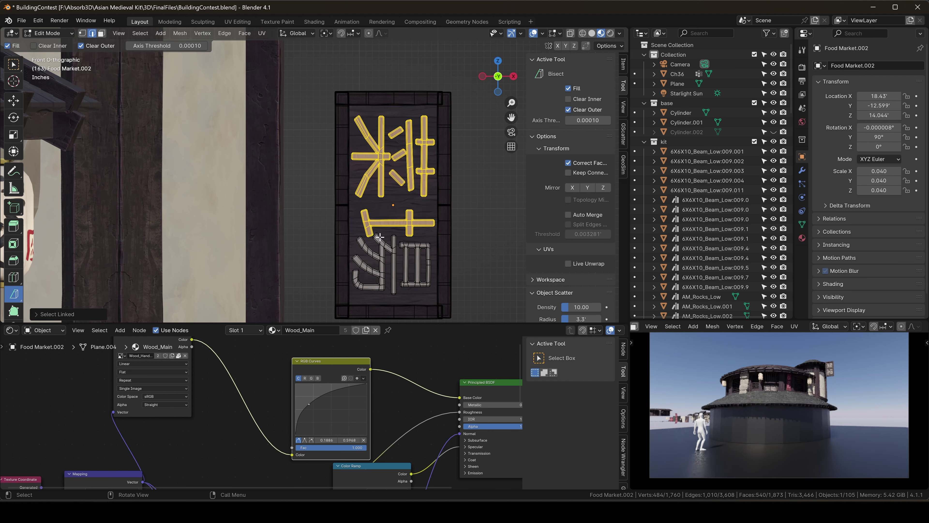
pyautogui.press('l')
pyautogui.press('l')
pyautogui.write('r90-')
pyautogui.press('Return')
# - Scale the characters down and stack them on the board, 菜 in the upper half and 場 below it
pyautogui.press('s')
pyautogui.click(395, 258)
pyautogui.press('g')
pyautogui.click(429, 204)
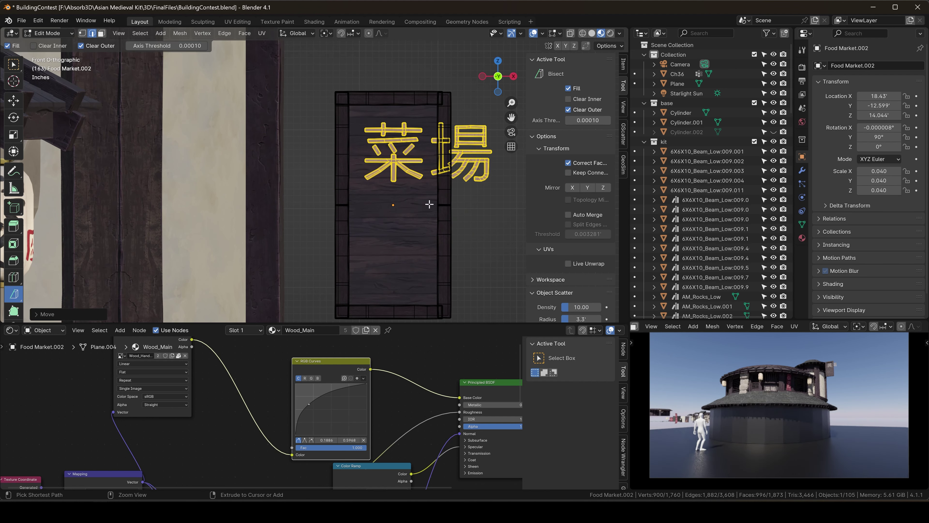
pyautogui.hotkey('shift', 'l')
pyautogui.hotkey('shift', 'l')
pyautogui.press('g')
pyautogui.click(367, 285)
pyautogui.press('Tab')
pyautogui.press('g')
pyautogui.press('z')
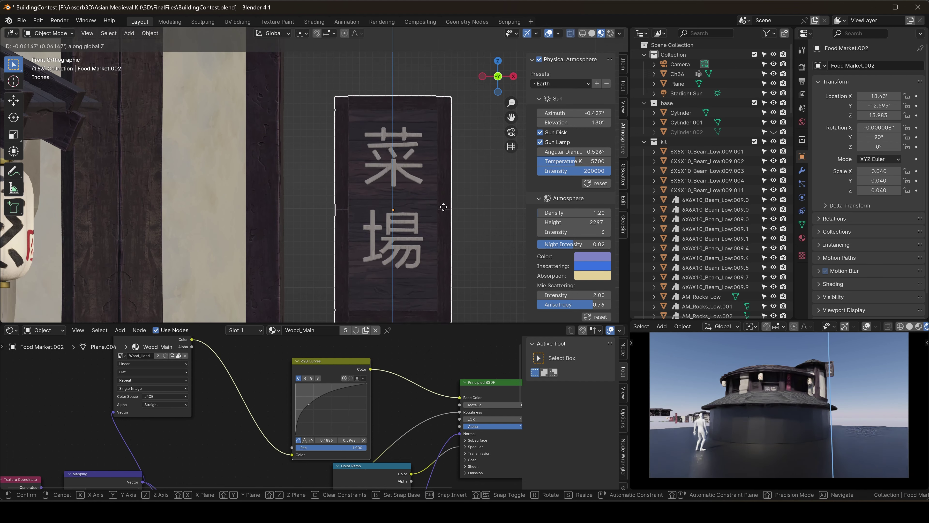
pyautogui.press('Escape')
# - Duplicate a short frame bar within the sign mesh, place it beside the board's upper end as a bracket, and scale it along X
pyautogui.scroll(-3, 478, 205)
pyautogui.scroll(2, 477, 205)
pyautogui.press('Tab')
pyautogui.hotkey('shift', 'd')
pyautogui.click(449, 179)
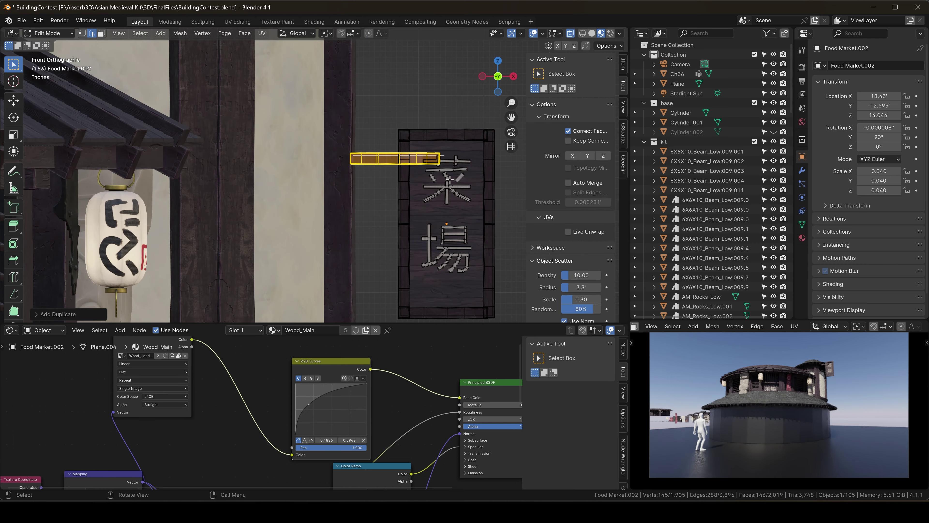
pyautogui.press('g')
pyautogui.scroll(2, 455, 128)
pyautogui.hotkey('shift', 'd')
pyautogui.click(360, 158)
pyautogui.press('s')
pyautogui.press('x')
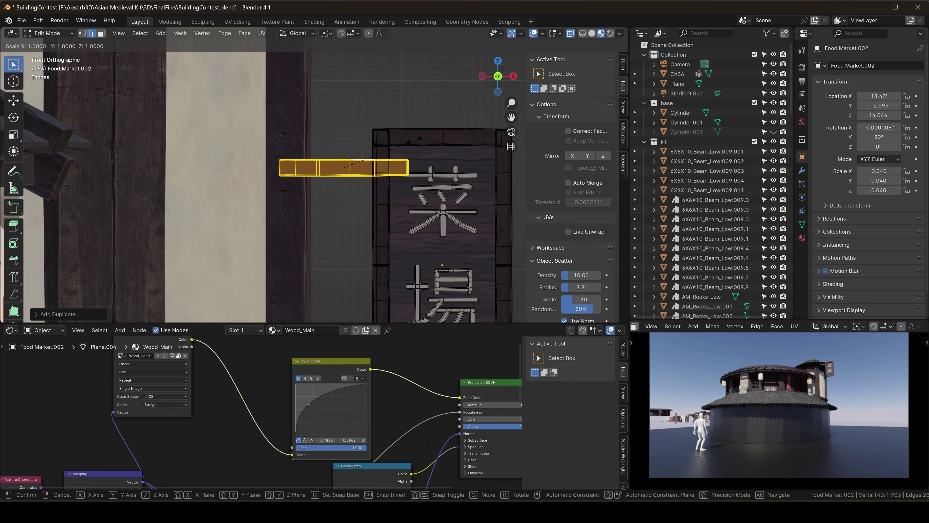
pyautogui.click(378, 147)
# - Duplicate the bracket along Z to the board's lower end and move the sign to about X 18.0 ft, Z 14.7 ft
pyautogui.scroll(-2, 392, 146)
pyautogui.hotkey('shift', 'd')
pyautogui.press('z')
pyautogui.click(393, 264)
pyautogui.press('Tab')
pyautogui.press('g')
pyautogui.click(387, 125)
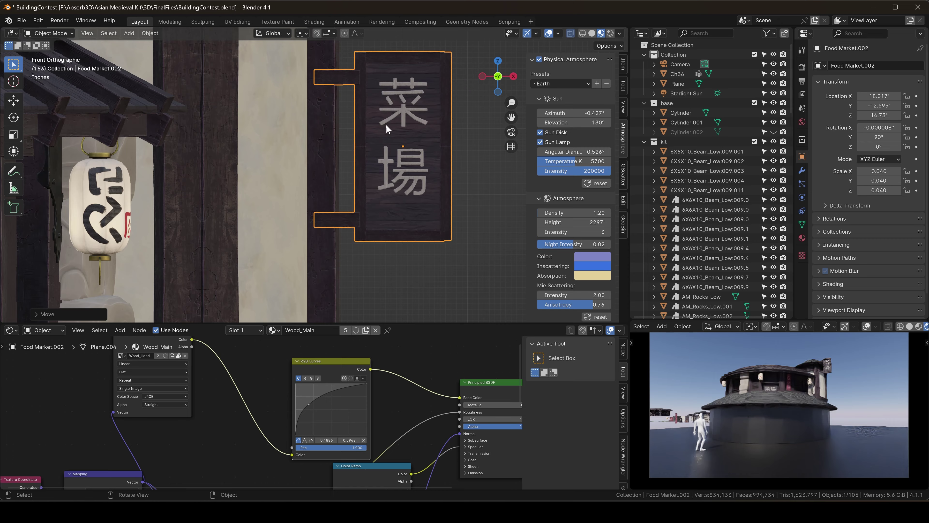
# - Move the bracketed sign along Y to about 0.16 ft so it lines up with the tower's outer post
pyautogui.moveTo(386, 124); pyautogui.dragTo(329, 153, button='middle')
pyautogui.scroll(-6, 329, 154)
pyautogui.press('g')
pyautogui.press('y')
pyautogui.click(278, 183)
pyautogui.scroll(6, 328, 151)
pyautogui.press('g')
pyautogui.press('y')
pyautogui.click(389, 150)
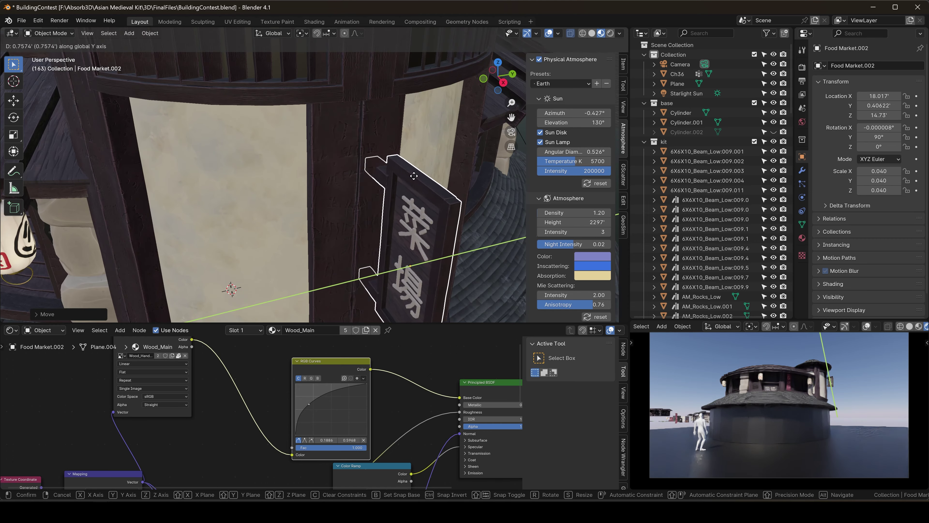
# - Narrow the sign board in its mesh by shifting the outer frame edge inward along X and adjusting the face area along X
pyautogui.press('KP_1')
pyautogui.scroll(-2, 382, 172)
pyautogui.press('Tab')
pyautogui.scroll(4, 383, 172)
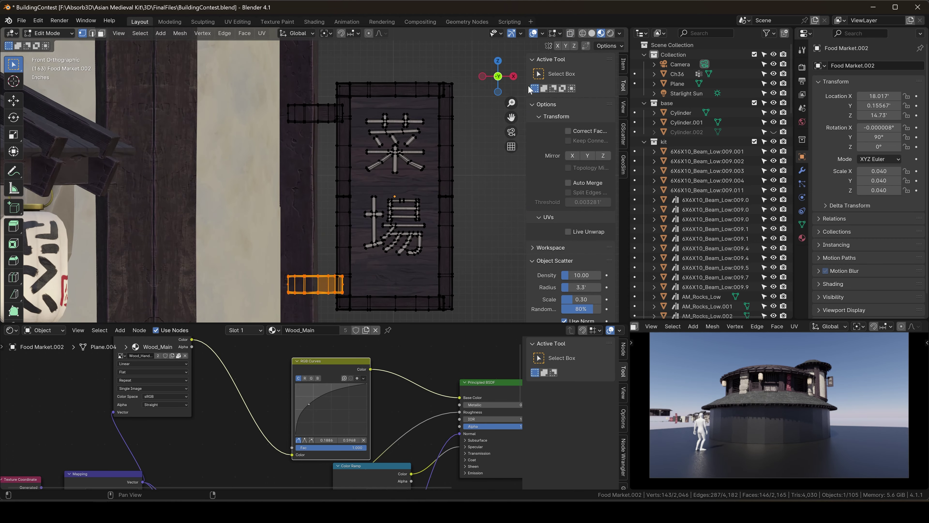
pyautogui.moveTo(470, 69); pyautogui.dragTo(426, 319)
pyautogui.press('g')
pyautogui.press('x')
pyautogui.click(468, 204)
pyautogui.moveTo(355, 74); pyautogui.dragTo(495, 311)
pyautogui.press('g')
pyautogui.press('x')
pyautogui.click(486, 305)
pyautogui.press('Tab')
# - Raise the market sign along Z to about 15.7 ft, undo the last excess changes and save the file
pyautogui.scroll(-3, 413, 161)
pyautogui.moveTo(414, 162); pyautogui.dragTo(432, 181, button='middle')
pyautogui.scroll(3, 405, 135)
pyautogui.click(406, 135)
pyautogui.press('g')
pyautogui.press('z')
pyautogui.click(441, 128)
pyautogui.scroll(3, 413, 113)
pyautogui.click(460, 202)
pyautogui.hotkey('ctrl', 'z')
pyautogui.hotkey('ctrl', 'z')
pyautogui.hotkey('ctrl', 'z')
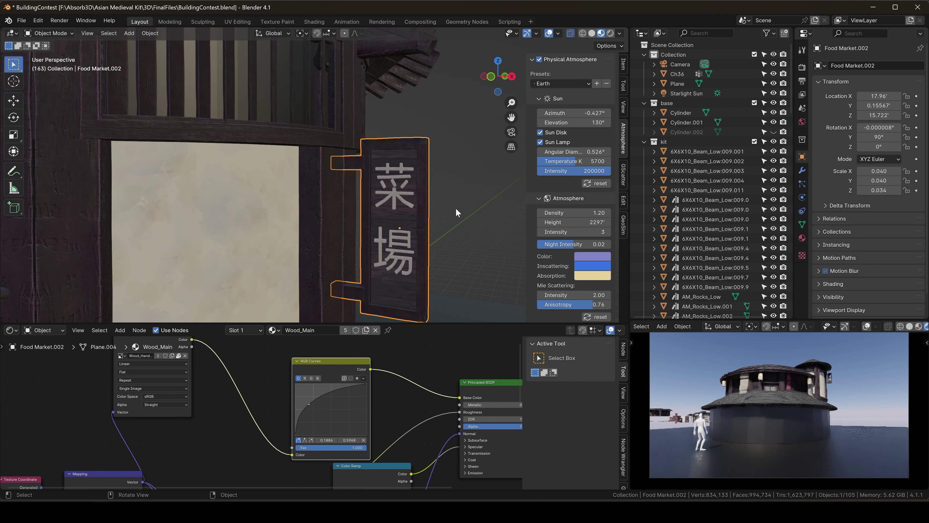
pyautogui.hotkey('ctrl', 's')
# - Examine the kit pieces beside the tower and the white lanterns for further details to use
pyautogui.scroll(-8, 464, 201)
pyautogui.keyDown('shift'); pyautogui.moveTo(197, 220); pyautogui.dragTo(253, 191, button='middle'); pyautogui.keyUp('shift')
pyautogui.scroll(6, 349, 158)
pyautogui.keyDown('shift'); pyautogui.moveTo(156, 204); pyautogui.dragTo(324, 168, button='middle'); pyautogui.keyUp('shift')
pyautogui.scroll(3, 348, 158)
pyautogui.scroll(-6, 340, 172)
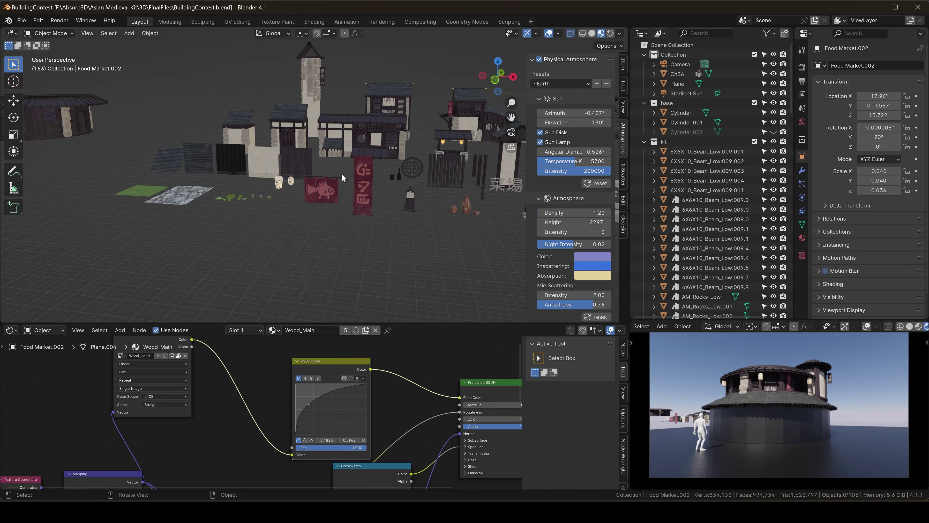
pyautogui.keyDown('shift'); pyautogui.moveTo(81, 183); pyautogui.dragTo(172, 212, button='middle'); pyautogui.keyUp('shift')
pyautogui.scroll(5, 172, 212)
pyautogui.click(76, 216)
# - Make the render film background transparent in the render properties
pyautogui.scroll(-6, 256, 183)
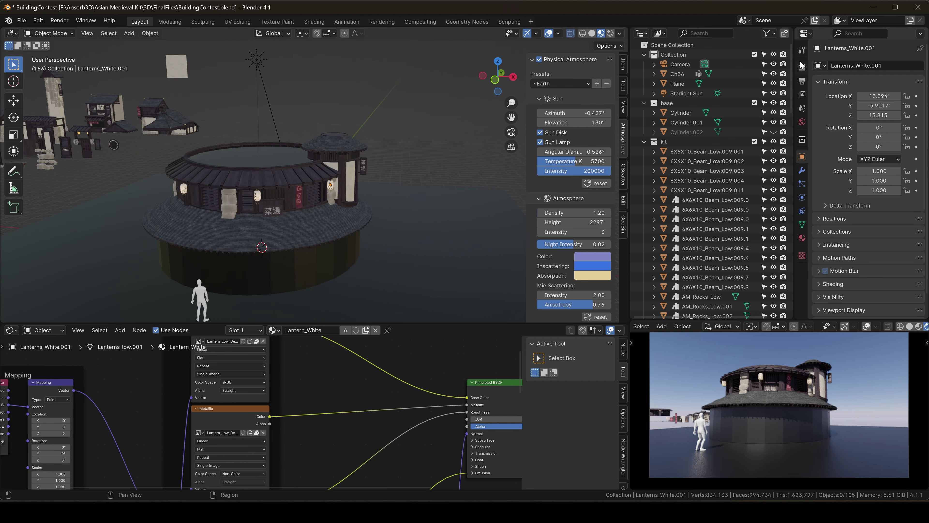
pyautogui.click(802, 67)
pyautogui.scroll(3, 790, 387)
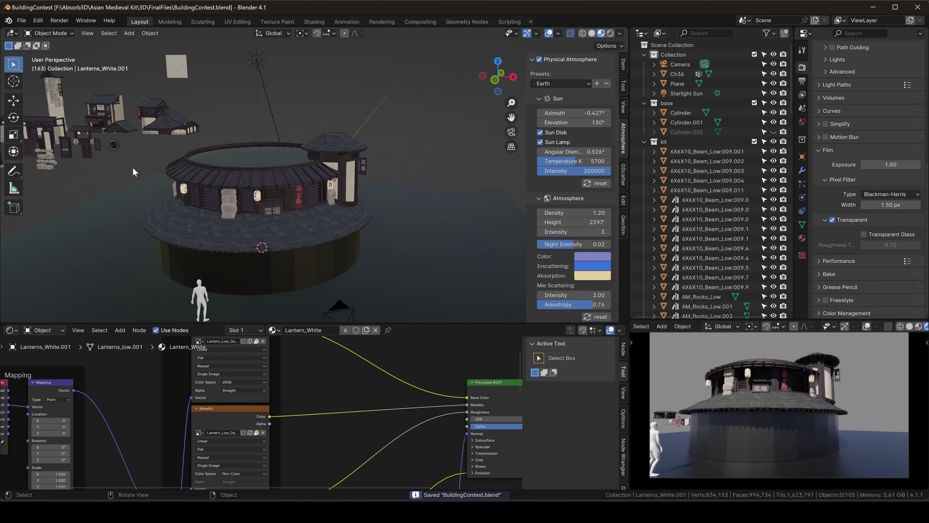
# - Rename the Plane object as ground, make it unselectable in the outliner and save the file
pyautogui.scroll(-5, 134, 172)
pyautogui.click(695, 83)
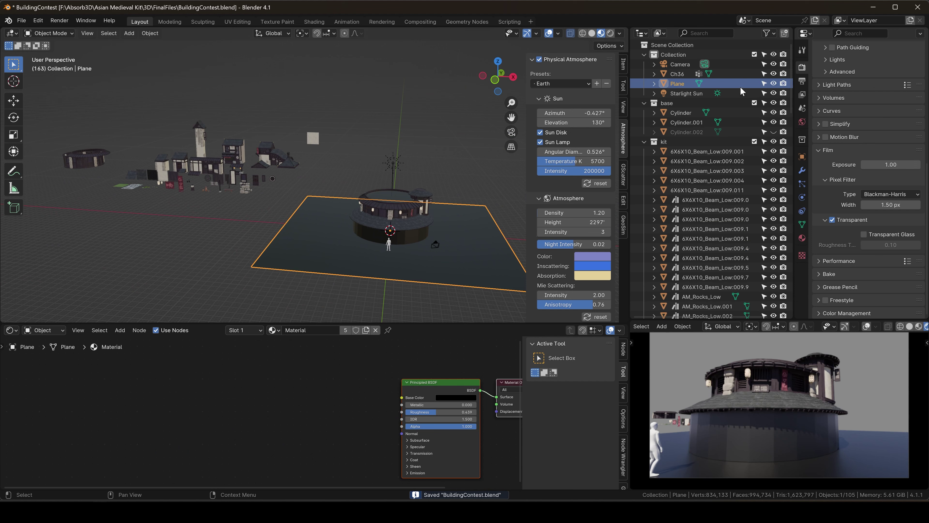
pyautogui.hotkey('ctrl', 's')
pyautogui.click(494, 80)
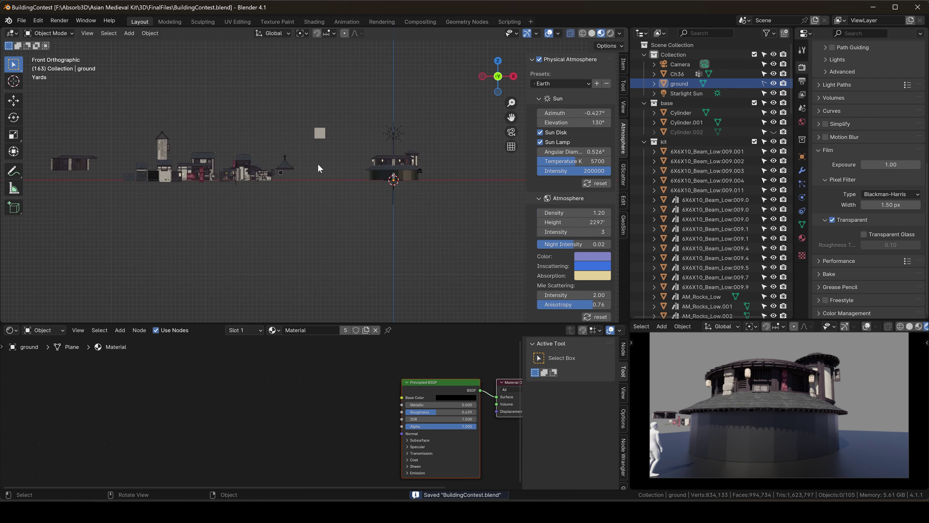
# - Duplicate the kit's roofed stone wall piece, snap it to the 3D cursor and rotate it 90° about Z
pyautogui.moveTo(318, 163); pyautogui.dragTo(318, 179, button='middle')
pyautogui.scroll(4, 318, 179)
pyautogui.keyDown('shift'); pyautogui.moveTo(183, 176); pyautogui.dragTo(161, 185, button='middle'); pyautogui.keyUp('shift')
pyautogui.click(182, 123)
pyautogui.scroll(-6, 285, 170)
pyautogui.hotkey('shift', 'd')
pyautogui.click(351, 218)
pyautogui.hotkey('shift', 's')
pyautogui.click(352, 167)
pyautogui.press('KP_1')
pyautogui.scroll(4, 281, 205)
pyautogui.press('r')
pyautogui.press('z')
pyautogui.press('9')
pyautogui.press('0')
pyautogui.press('Return')
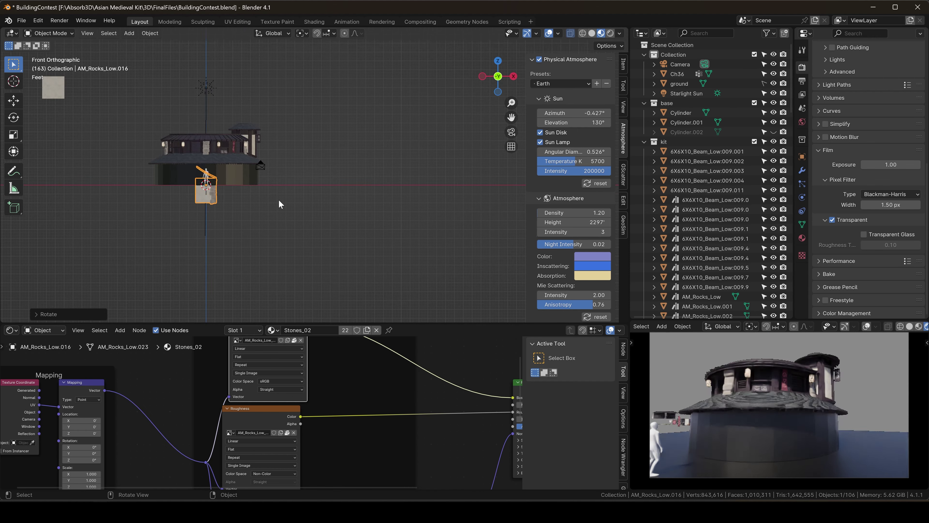
# - Try placing the roofed stone wall piece against the tower base, shifting it along X toward the lower roof
pyautogui.press('g')
pyautogui.click(331, 176)
pyautogui.scroll(6, 332, 126)
pyautogui.moveTo(332, 124); pyautogui.dragTo(317, 155, button='middle')
pyautogui.press('KP_Decimal')
pyautogui.press('g')
pyautogui.press('x')
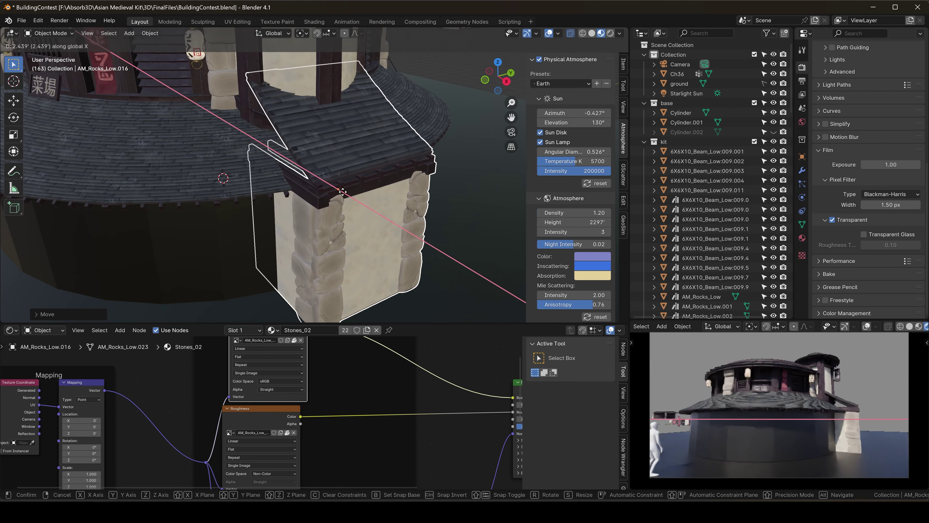
pyautogui.click(361, 203)
pyautogui.moveTo(360, 203); pyautogui.dragTo(357, 158, button='middle')
pyautogui.click(440, 123)
pyautogui.scroll(-4, 439, 122)
pyautogui.click(377, 165)
pyautogui.press('g')
pyautogui.press('x')
pyautogui.click(390, 160)
# - Try scaling the roofed wall piece along Y against the tower, then delete it
pyautogui.scroll(4, 421, 140)
pyautogui.press('s')
pyautogui.press('y')
pyautogui.click(412, 130)
pyautogui.click(483, 185)
pyautogui.scroll(-6, 483, 185)
pyautogui.click(357, 202)
pyautogui.press('Delete')
# - Raise the flat wood panel plane along Z until it covers the tower's open main roof
pyautogui.scroll(5, 345, 224)
pyautogui.scroll(-7, 344, 224)
pyautogui.click(358, 161)
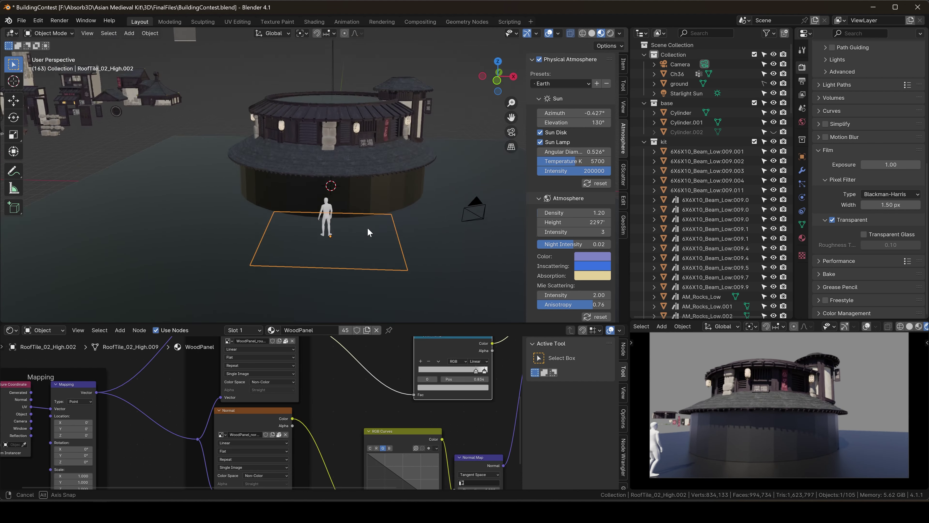
pyautogui.press('g')
pyautogui.press('z')
pyautogui.scroll(4, 359, 110)
pyautogui.click(360, 72)
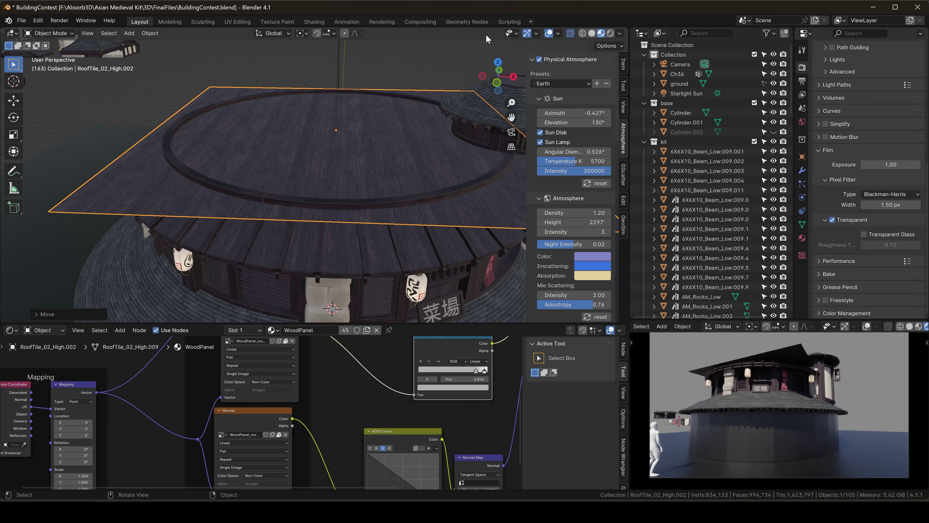
# - Scale the wood panel's mesh in top view so its edges match the diameter of the circular roof trim
pyautogui.press('Tab')
pyautogui.press('KP_7')
pyautogui.scroll(2, 358, 166)
pyautogui.press('s')
pyautogui.click(358, 167)
pyautogui.scroll(-1, 358, 167)
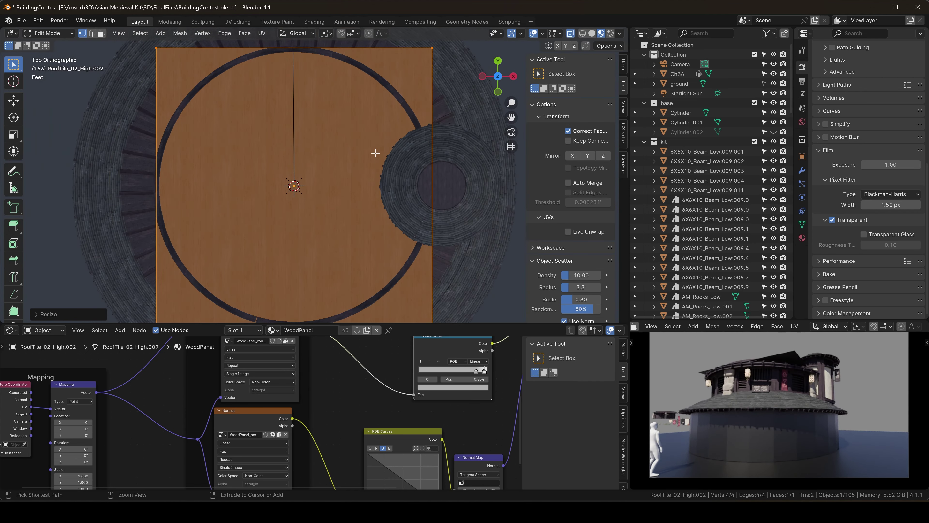
# - Add evenly spaced loop cuts in both directions to divide the roof panel into a four-by-four grid
pyautogui.hotkey('ctrl', 'r')
pyautogui.click(373, 151)
pyautogui.rightClick(369, 147)
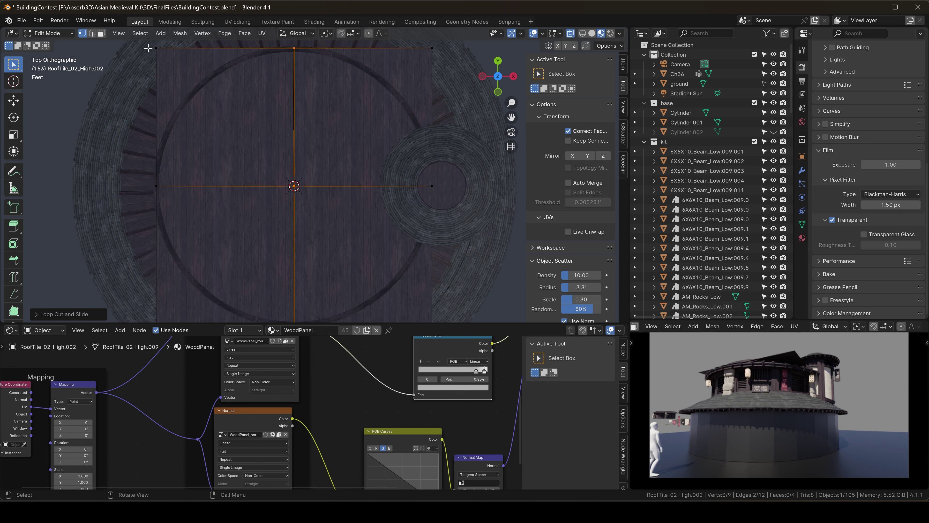
pyautogui.hotkey('ctrl', 'r')
pyautogui.click(376, 188)
pyautogui.rightClick(377, 188)
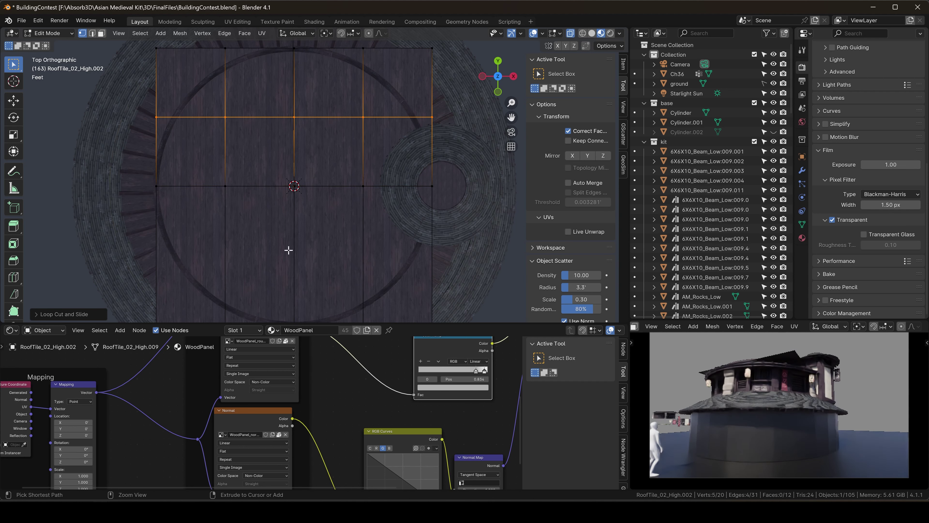
# - Pull the vertices at the roof panel's -X, +Y corner inward onto the circular trim
pyautogui.scroll(3, 157, 51)
pyautogui.click(156, 166)
pyautogui.press('g')
pyautogui.click(272, 192)
pyautogui.click(154, 47)
pyautogui.press('g')
pyautogui.click(211, 130)
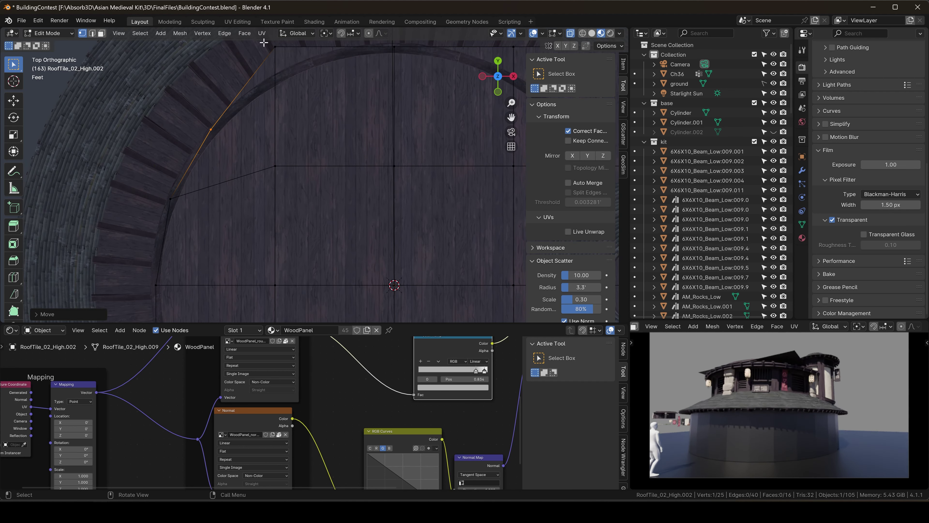
# - Move the vertices along the roof panel's +Y edge and +X, +Y corner onto the curve of the trim
pyautogui.click(274, 46)
pyautogui.keyDown('shift'); pyautogui.moveTo(433, 123); pyautogui.dragTo(243, 145, button='middle'); pyautogui.keyUp('shift')
pyautogui.click(323, 70)
pyautogui.press('g')
pyautogui.click(314, 91)
pyautogui.click(441, 70)
pyautogui.press('g')
pyautogui.click(379, 147)
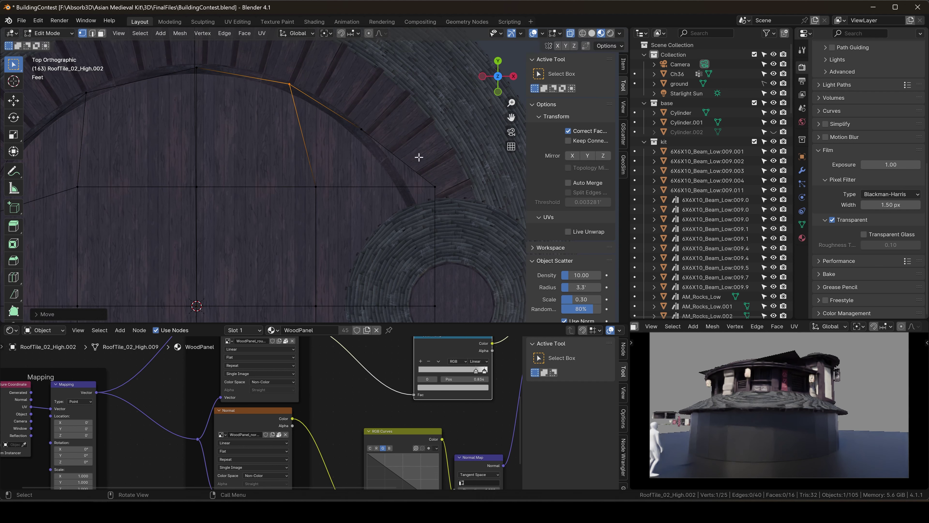
# - Fit the panel's remaining corner and edge vertices to the round trim and return to Object Mode
pyautogui.keyDown('shift'); pyautogui.moveTo(445, 254); pyautogui.dragTo(359, 233, button='middle'); pyautogui.keyUp('shift')
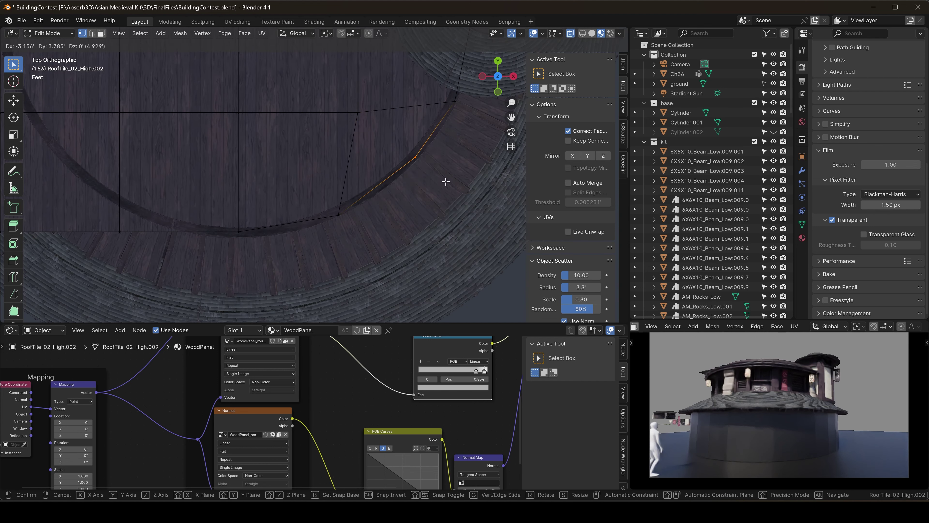
pyautogui.click(221, 244)
pyautogui.press('g')
pyautogui.click(179, 175)
pyautogui.keyDown('shift'); pyautogui.moveTo(146, 146); pyautogui.dragTo(219, 186, button='middle'); pyautogui.keyUp('shift')
pyautogui.click(173, 164)
pyautogui.press('g')
pyautogui.click(191, 162)
pyautogui.hotkey('ctrl', 'Tab')
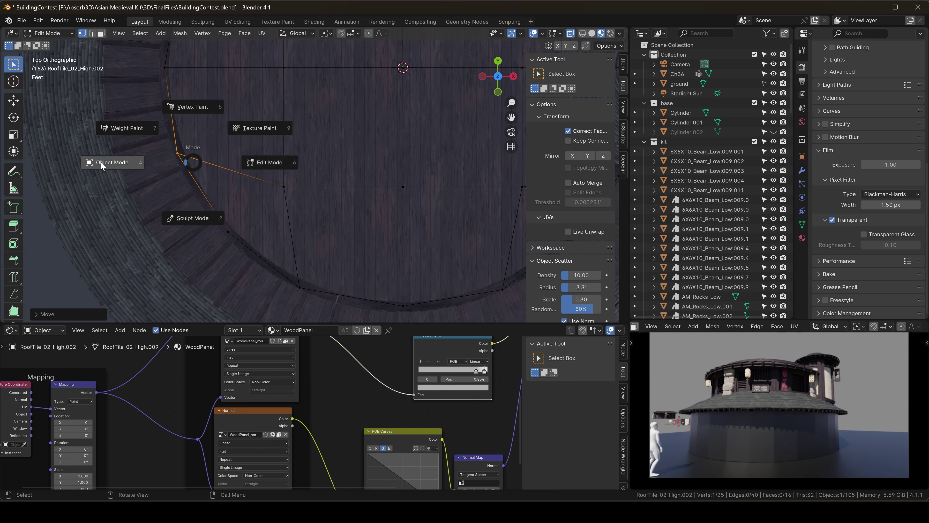
pyautogui.click(106, 162)
# - Shift the rounded roof panel slightly along Z so it sits inside the trim ring, and save the file
pyautogui.moveTo(345, 157); pyautogui.dragTo(359, 90, button='middle')
pyautogui.scroll(3, 347, 154)
pyautogui.click(347, 154)
pyautogui.press('g')
pyautogui.press('z')
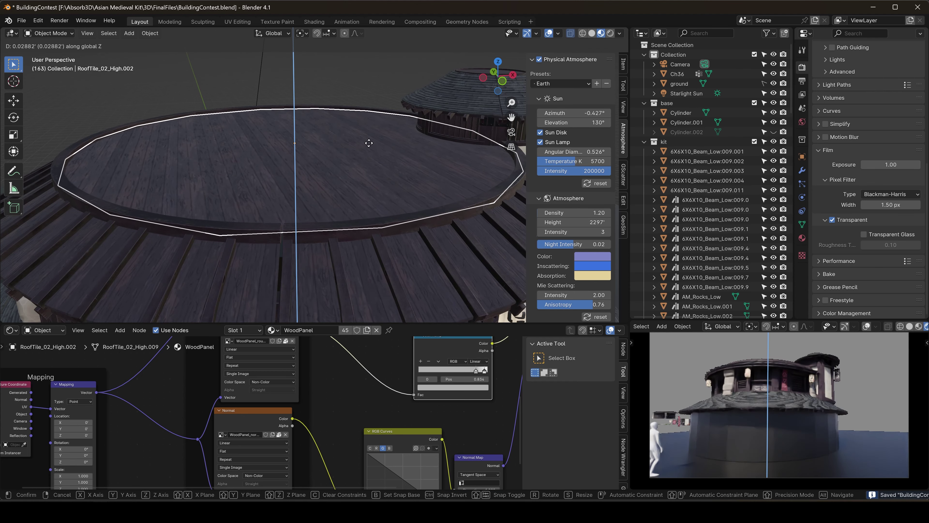
pyautogui.click(369, 143)
pyautogui.click(378, 82)
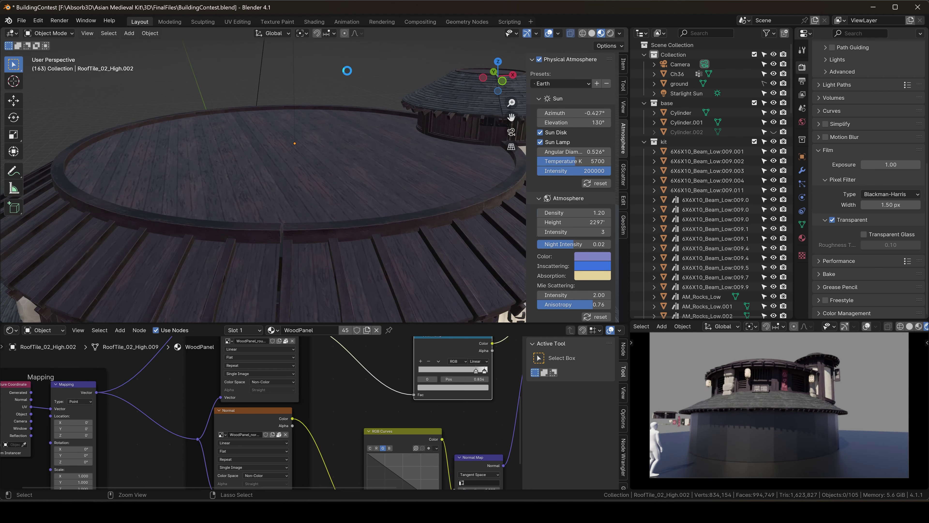
pyautogui.hotkey('ctrl', 's')
# - Hide the 3D viewport's sidebar and save the file
pyautogui.moveTo(359, 83); pyautogui.dragTo(345, 139, button='middle')
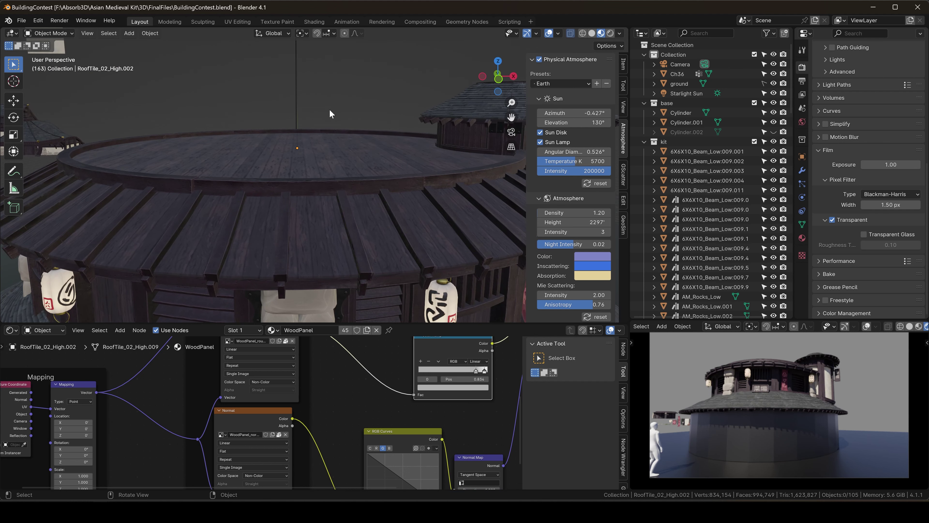
pyautogui.click(892, 512)
pyautogui.moveTo(370, 161); pyautogui.dragTo(412, 181, button='middle')
pyautogui.scroll(-3, 383, 190)
pyautogui.press('n')
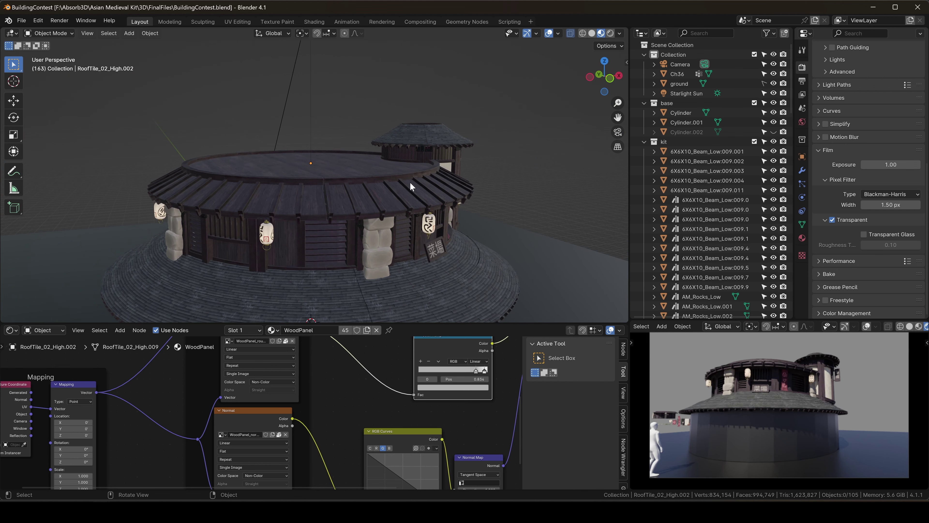
pyautogui.hotkey('ctrl', 's')
# - Duplicate the wooden lattice door from the kit and move the copy to open space toward the tower
pyautogui.moveTo(409, 183); pyautogui.dragTo(274, 178, button='middle')
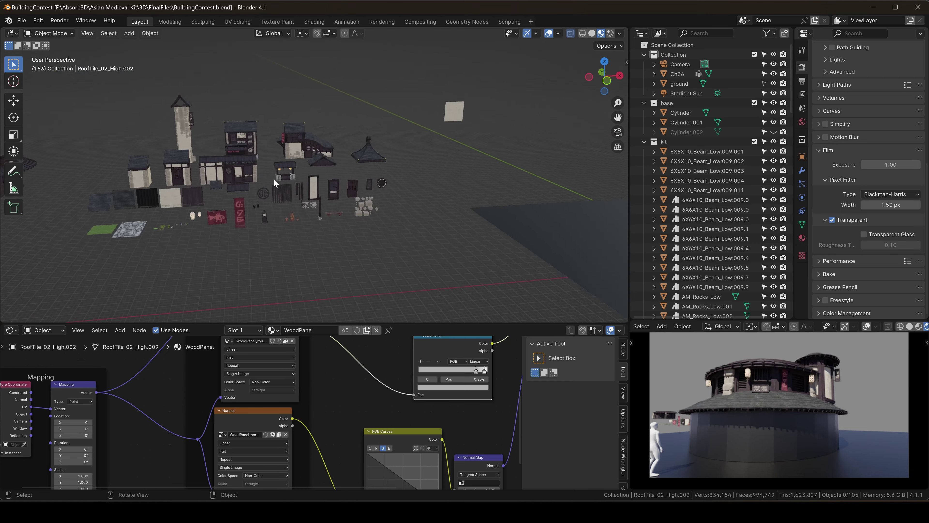
pyautogui.scroll(4, 429, 189)
pyautogui.click(430, 189)
pyautogui.scroll(-7, 430, 189)
pyautogui.hotkey('shift', 'd')
pyautogui.hotkey('shift', 'z')
pyautogui.click(329, 192)
pyautogui.press('KP_1')
pyautogui.press('g')
pyautogui.press('x')
pyautogui.click(339, 172)
pyautogui.scroll(10, 351, 155)
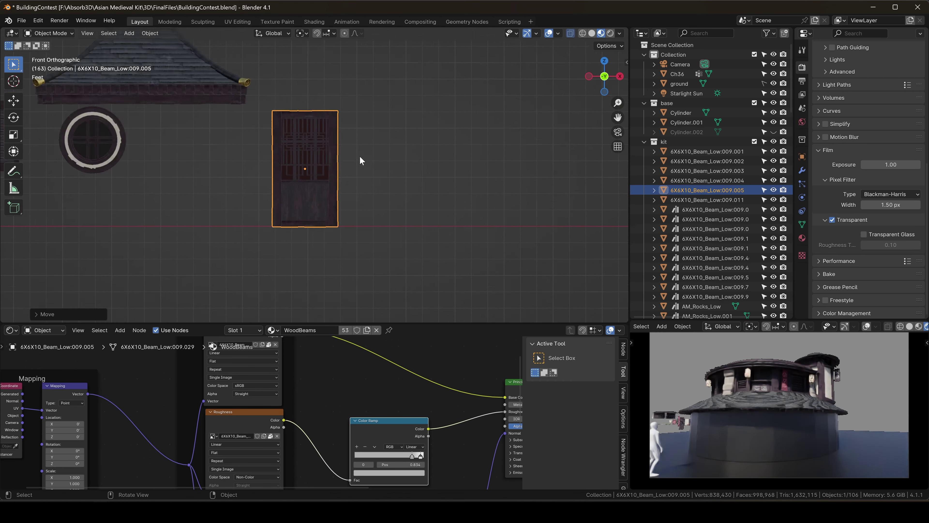
# - Duplicate the lattice door along X and place the copy beside the first one
pyautogui.hotkey('shift', 'd')
pyautogui.press('x')
pyautogui.click(438, 155)
pyautogui.click(438, 155)
pyautogui.scroll(-10, 435, 152)
pyautogui.moveTo(395, 117); pyautogui.dragTo(378, 140, button='middle')
pyautogui.scroll(6, 377, 200)
pyautogui.scroll(-6, 377, 200)
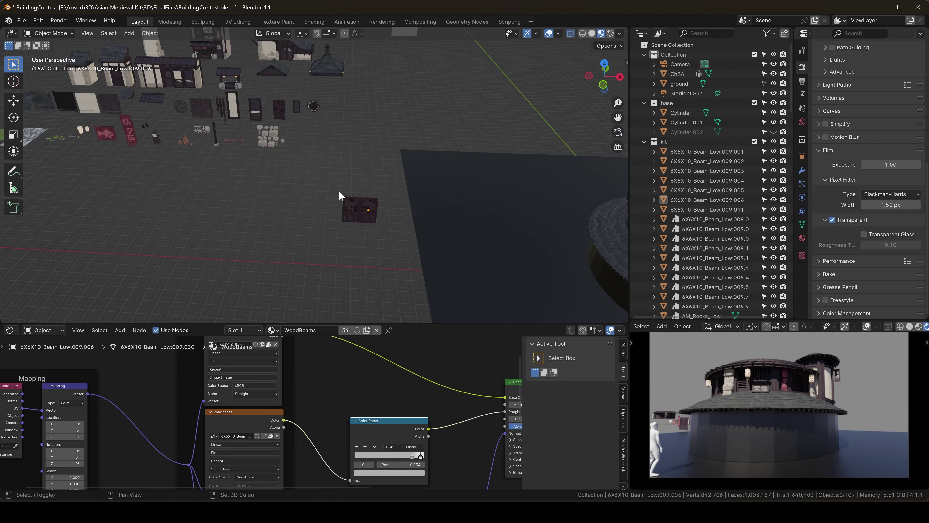
# - Duplicate a vertical wooden beam from the kit and move the copy horizontally toward the pair of lattice doors
pyautogui.keyDown('shift'); pyautogui.moveTo(339, 192); pyautogui.dragTo(439, 226, button='middle'); pyautogui.keyUp('shift')
pyautogui.press('KP_1')
pyautogui.scroll(7, 519, 162)
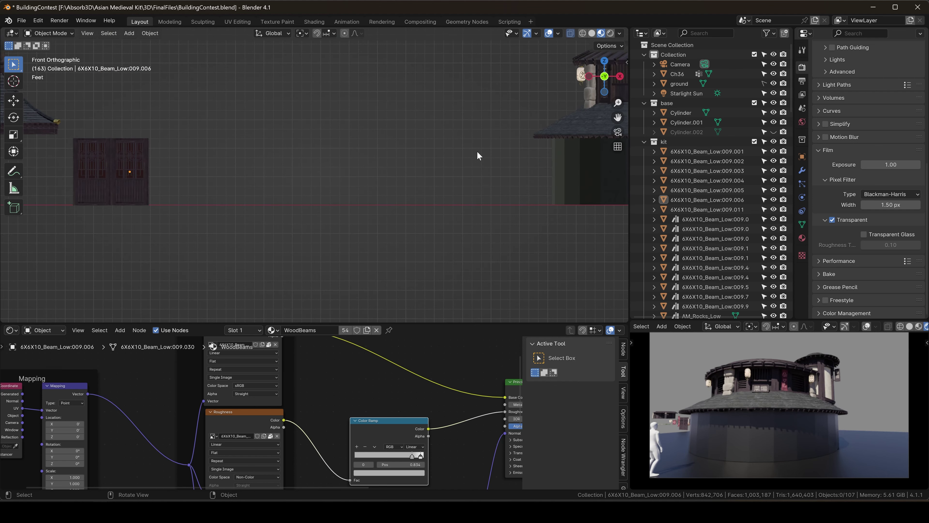
pyautogui.keyDown('shift'); pyautogui.moveTo(257, 153); pyautogui.dragTo(405, 192, button='middle'); pyautogui.keyUp('shift')
pyautogui.scroll(-5, 211, 192)
pyautogui.moveTo(211, 173); pyautogui.dragTo(249, 170, button='middle')
pyautogui.click(197, 187)
pyautogui.hotkey('shift', 'd')
pyautogui.hotkey('shift', 'z')
pyautogui.click(344, 238)
# - Move the beam copy in the ground plane, locking Z, up beside the outer edge of the lattice doors
pyautogui.press('KP_Decimal')
pyautogui.moveTo(366, 140); pyautogui.dragTo(409, 155, button='middle')
pyautogui.press('g')
pyautogui.hotkey('shift', 'z')
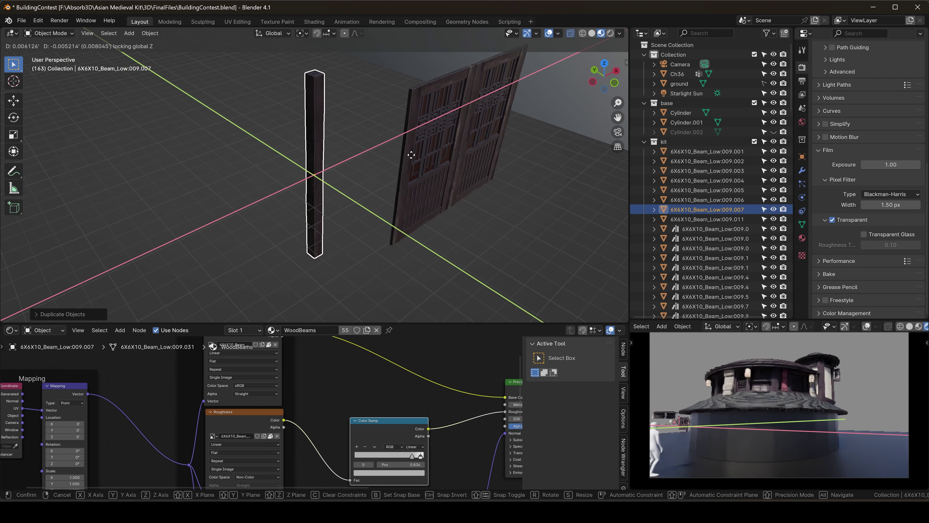
pyautogui.click(496, 186)
# - Scale the beam along Z to suit the door height and fit it against the left side of the doors
pyautogui.press('KP_1')
pyautogui.press('s')
pyautogui.press('z')
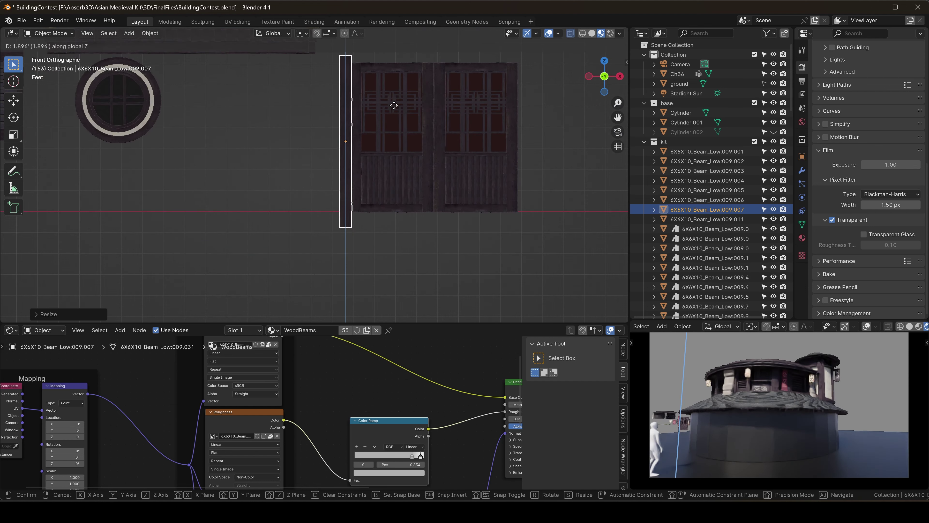
pyautogui.click(387, 100)
pyautogui.press('g')
pyautogui.click(359, 130)
# - Shift the beam along Y so it lines up with the thickness of the lattice doors
pyautogui.moveTo(359, 130); pyautogui.dragTo(397, 163, button='middle')
pyautogui.keyDown('shift'); pyautogui.moveTo(397, 163); pyautogui.dragTo(315, 143, button='middle'); pyautogui.keyUp('shift')
pyautogui.press('g')
pyautogui.press('y')
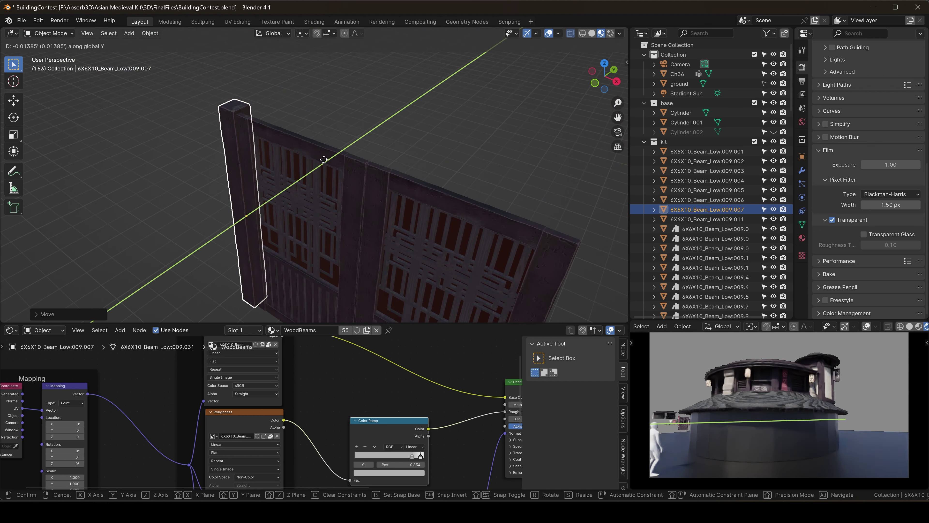
pyautogui.click(332, 132)
# - Duplicate the beam along X to the opposite side of the lattice doors and save the file
pyautogui.press('KP_1')
pyautogui.hotkey('shift', 'd')
pyautogui.press('x')
pyautogui.click(561, 133)
pyautogui.click(571, 146)
pyautogui.hotkey('ctrl', 's')
# - Duplicate the narrow lattice panel beside the kit's round window and place the copy in open space toward the doors
pyautogui.scroll(-8, 409, 174)
pyautogui.moveTo(512, 154); pyautogui.dragTo(284, 158, button='middle')
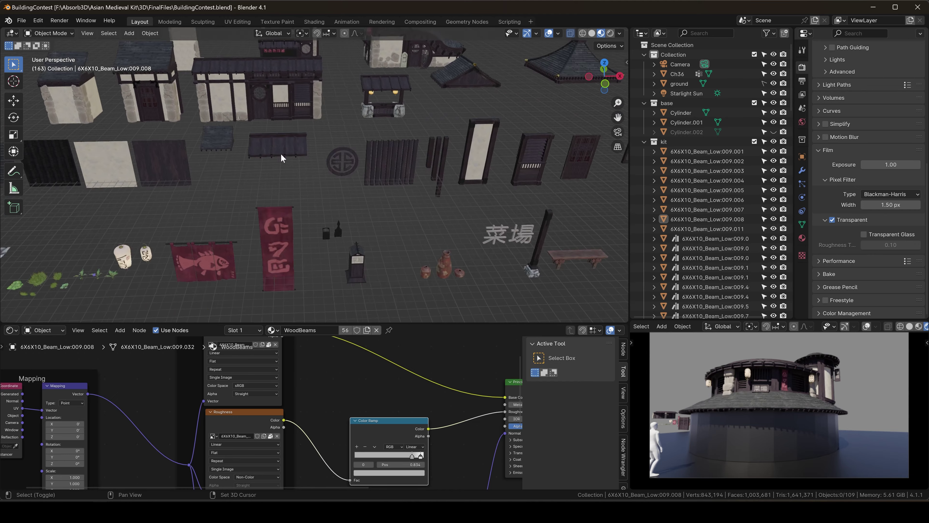
pyautogui.scroll(-5, 362, 155)
pyautogui.keyDown('shift'); pyautogui.moveTo(362, 155); pyautogui.dragTo(337, 133, button='middle'); pyautogui.keyUp('shift')
pyautogui.scroll(6, 320, 182)
pyautogui.click(311, 135)
pyautogui.scroll(-8, 420, 168)
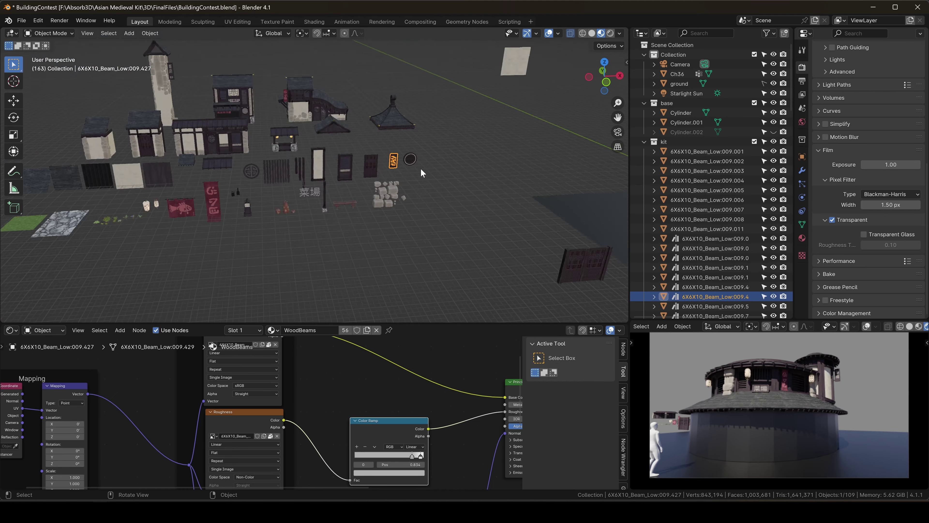
pyautogui.hotkey('shift', 'd')
pyautogui.click(459, 216)
pyautogui.press('KP_1')
pyautogui.scroll(8, 421, 198)
pyautogui.keyDown('shift'); pyautogui.moveTo(421, 198); pyautogui.dragTo(402, 193, button='middle'); pyautogui.keyUp('shift')
pyautogui.scroll(4, 360, 160)
pyautogui.press('g')
pyautogui.click(383, 151)
# - Select six stones from the kit's rock set and duplicate them into open space near the lattice doors
pyautogui.scroll(-10, 383, 151)
pyautogui.scroll(10, 293, 183)
pyautogui.click(401, 193)
pyautogui.keyDown('shift'); pyautogui.click(307, 187); pyautogui.keyUp('shift')
pyautogui.keyDown('shift'); pyautogui.click(282, 258); pyautogui.keyUp('shift')
pyautogui.press('KP_1')
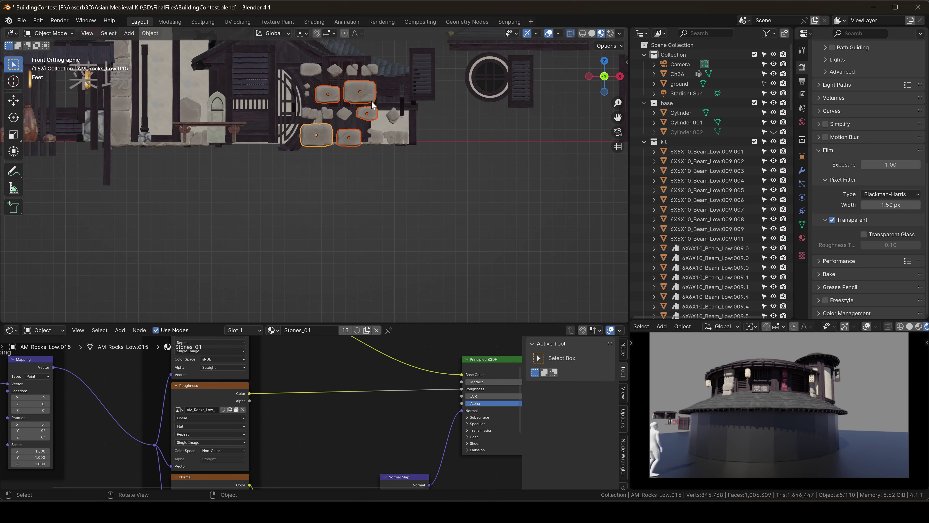
pyautogui.moveTo(371, 100); pyautogui.dragTo(362, 126, button='middle')
pyautogui.keyDown('shift'); pyautogui.click(294, 112); pyautogui.keyUp('shift')
pyautogui.press('KP_1')
pyautogui.scroll(-4, 356, 194)
pyautogui.hotkey('shift', 'd')
pyautogui.click(560, 171)
# - Move the six stone copies beside the lattice doors and start stacking them by placing one stone under the topmost
pyautogui.scroll(6, 554, 170)
pyautogui.press('g')
pyautogui.click(491, 173)
pyautogui.scroll(2, 475, 158)
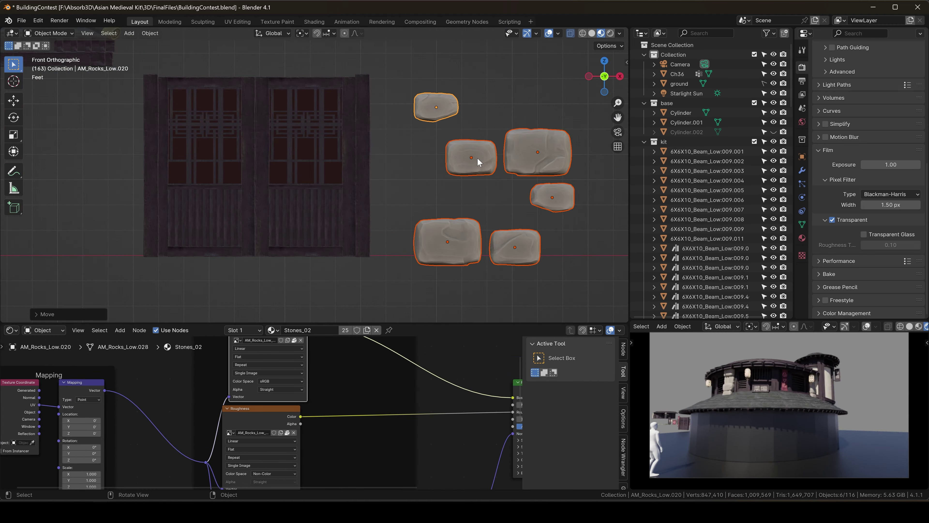
pyautogui.click(477, 162)
pyautogui.press('g')
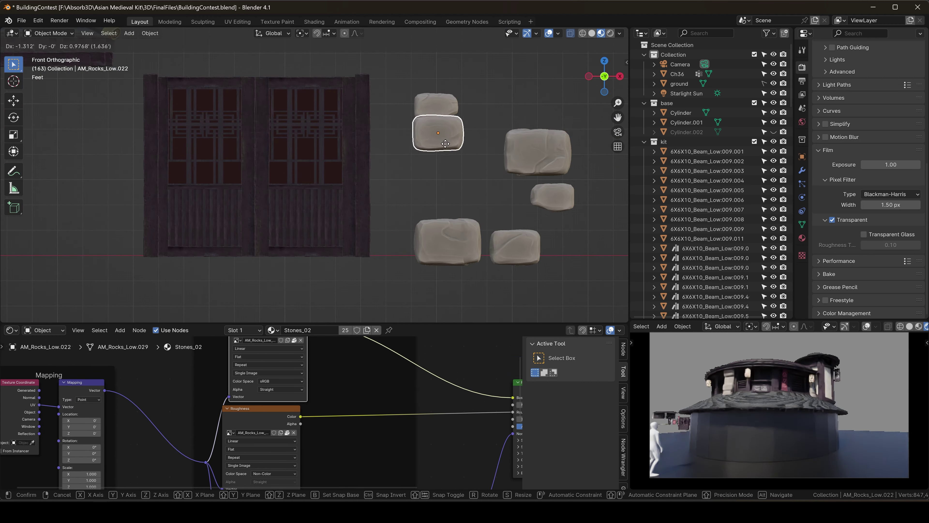
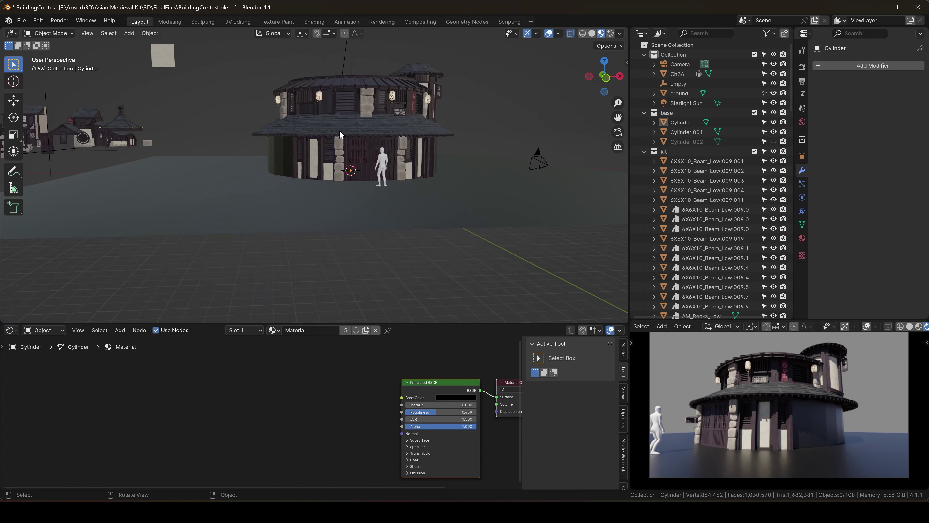
# - Save the file, and duplicate one stone column within the ground-floor wall mesh along X, away from the tower
pyautogui.moveTo(339, 130); pyautogui.dragTo(424, 152, button='middle')
pyautogui.hotkey('ctrl', 's')
pyautogui.click(424, 177)
pyautogui.press('Tab')
pyautogui.scroll(5, 424, 178)
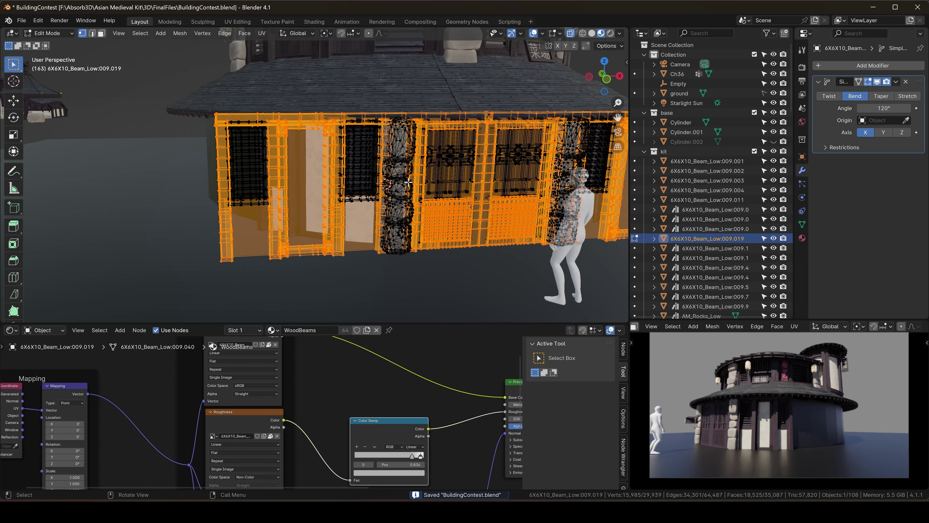
pyautogui.hotkey('alt', 'a')
pyautogui.press('l')
pyautogui.press('l')
pyautogui.press('l')
pyautogui.press('l')
pyautogui.press('l')
pyautogui.scroll(-4, 420, 191)
pyautogui.hotkey('shift', 'd')
pyautogui.press('x')
pyautogui.click(271, 204)
# - Separate the copied stone column into its own object and return to Object Mode
pyautogui.press('p')
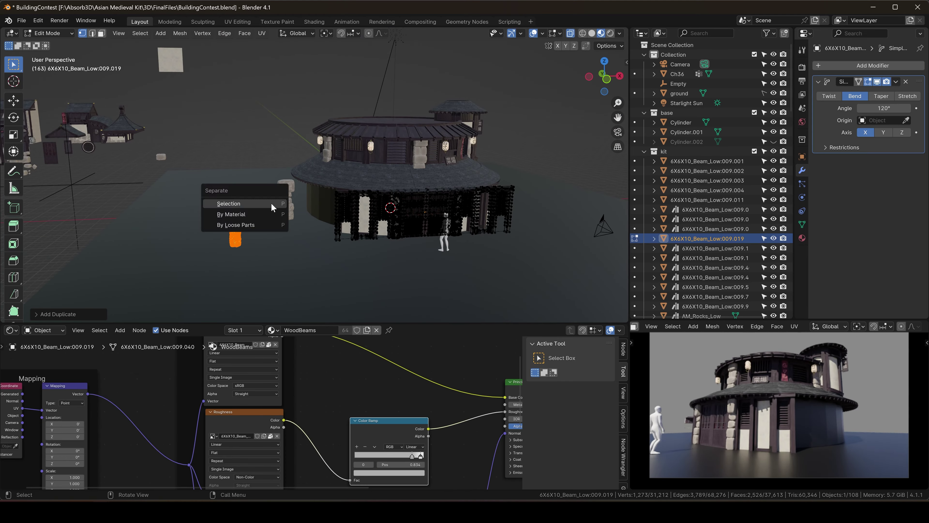
pyautogui.click(290, 204)
pyautogui.press('Tab')
# - Try to remove the Bend modifier with the ground-floor wall as the active object
pyautogui.keyDown('shift'); pyautogui.click(410, 201); pyautogui.keyUp('shift')
pyautogui.moveTo(410, 200); pyautogui.dragTo(455, 182, button='middle')
pyautogui.hotkey('alt', 'z')
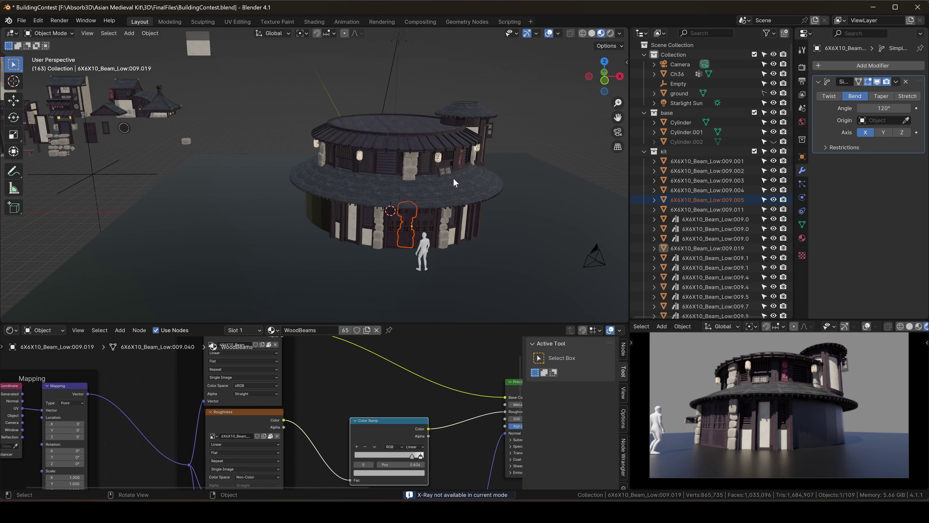
pyautogui.click(906, 81)
pyautogui.keyDown('shift'); pyautogui.moveTo(250, 227); pyautogui.dragTo(387, 191, button='middle'); pyautogui.keyUp('shift')
pyautogui.scroll(5, 387, 192)
pyautogui.hotkey('ctrl', 'z')
# - Remove the Bend modifier from the separated stone column and switch to the front view
pyautogui.scroll(-5, 368, 155)
pyautogui.click(327, 187)
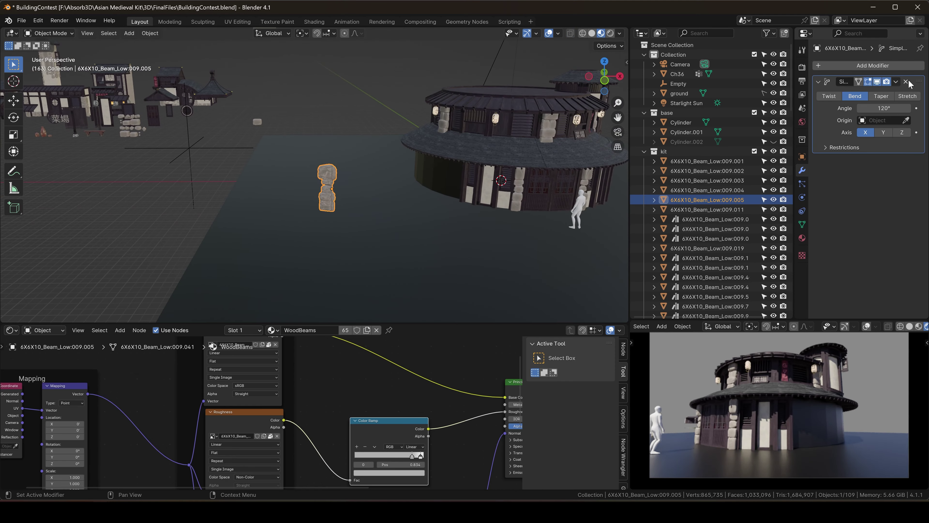
pyautogui.click(907, 81)
pyautogui.keyDown('shift'); pyautogui.moveTo(311, 147); pyautogui.dragTo(531, 135, button='middle'); pyautogui.keyUp('shift')
pyautogui.click(606, 81)
pyautogui.rightClick(373, 131)
pyautogui.click(431, 142)
# - Rotate the stone column 90 degrees and move it next to the single loose stone as a horizontal row
pyautogui.press('r')
pyautogui.press('9')
pyautogui.press('0')
pyautogui.press('Return')
pyautogui.scroll(4, 426, 144)
pyautogui.press('g')
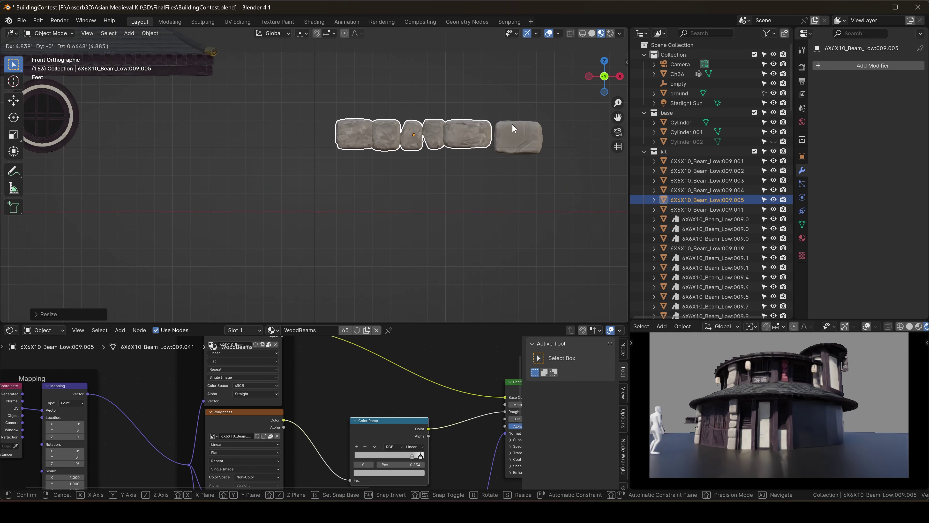
pyautogui.click(510, 128)
# - Adjust the stone row's shading and clear its custom split normals data
pyautogui.rightClick(510, 126)
pyautogui.click(506, 83)
pyautogui.rightClick(473, 121)
pyautogui.click(475, 129)
pyautogui.rightClick(476, 127)
pyautogui.click(483, 137)
pyautogui.click(802, 224)
pyautogui.click(829, 278)
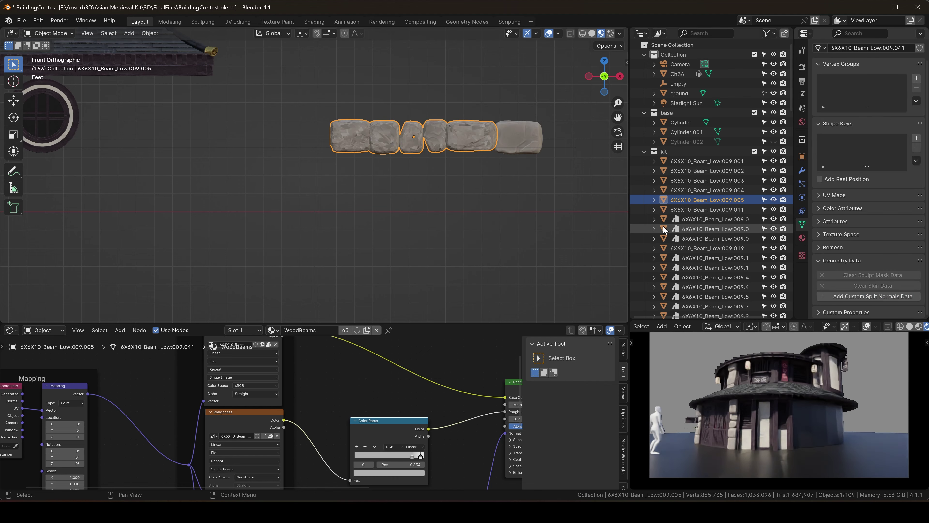
# - Delete the separated stone row and save the file
pyautogui.moveTo(461, 134); pyautogui.dragTo(373, 165, button='middle')
pyautogui.press('Delete')
pyautogui.scroll(3, 332, 167)
pyautogui.hotkey('ctrl', 's')
# - Move the single loose stone down to ground level in the open space closer to the kit
pyautogui.keyDown('shift'); pyautogui.moveTo(278, 161); pyautogui.dragTo(376, 158, button='middle'); pyautogui.keyUp('shift')
pyautogui.press('KP_1')
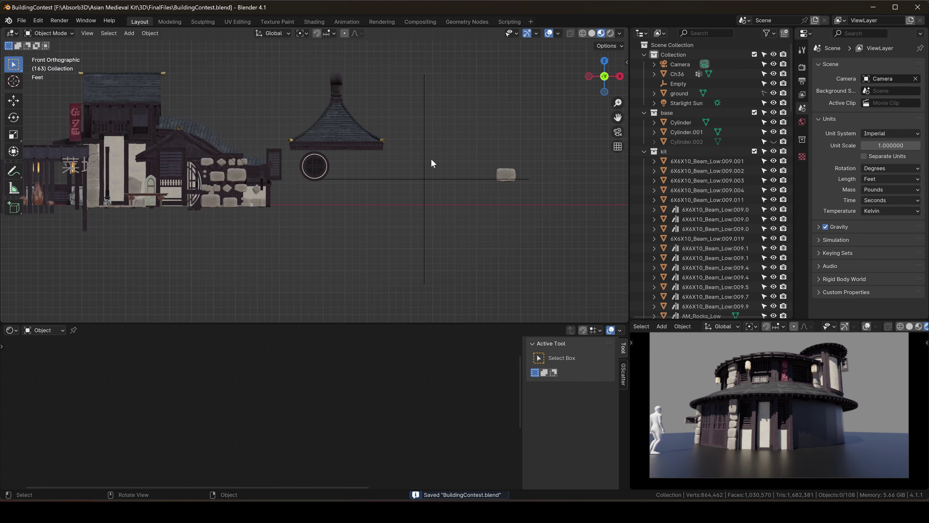
pyautogui.click(506, 174)
pyautogui.press('g')
pyautogui.click(373, 198)
pyautogui.scroll(4, 286, 205)
# - Duplicate three stones from the kit's rock set and line the copies up in a row with the loose stone
pyautogui.click(162, 196)
pyautogui.hotkey('shift', 'd')
pyautogui.click(430, 186)
pyautogui.click(180, 145)
pyautogui.hotkey('shift', 'd')
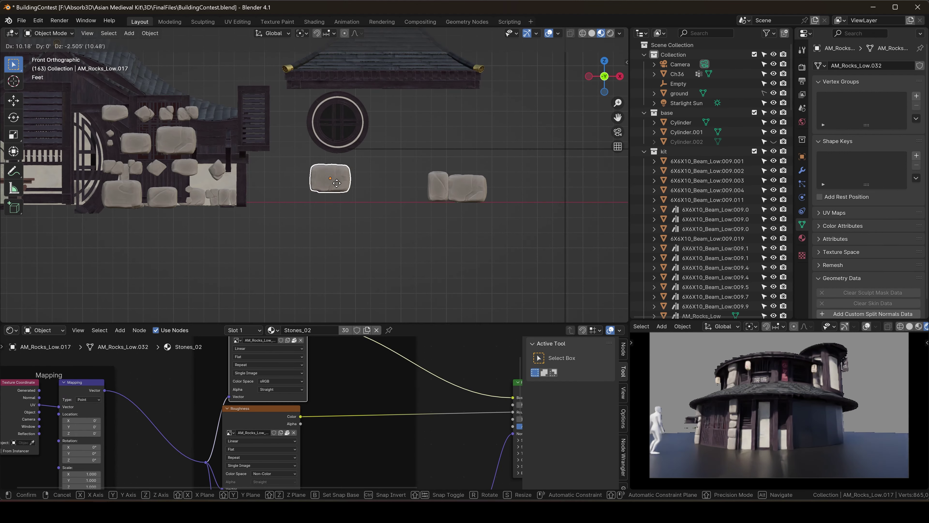
pyautogui.click(120, 196)
pyautogui.hotkey('shift', 'd')
pyautogui.click(510, 187)
# - Select several smaller stones from the rock set and duplicate them next to the end of the stone row
pyautogui.click(227, 179)
pyautogui.moveTo(235, 179); pyautogui.dragTo(214, 192, button='middle')
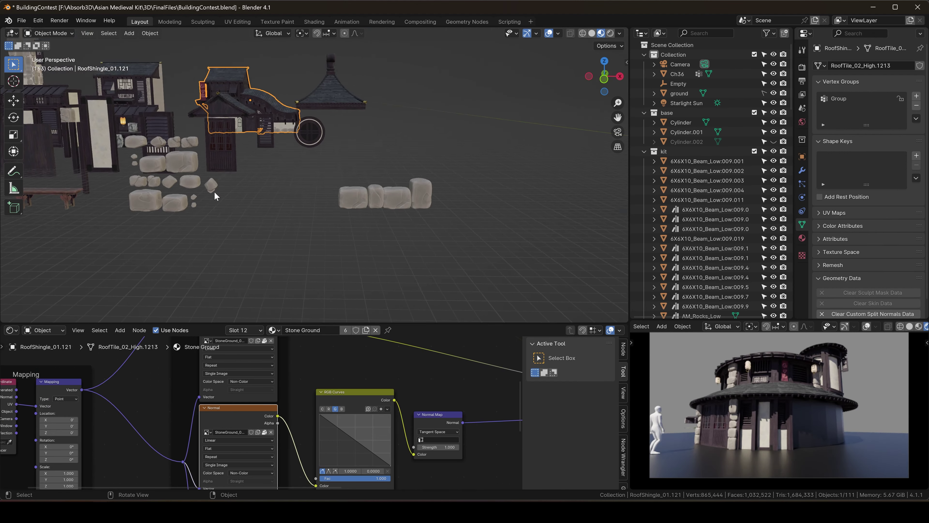
pyautogui.moveTo(204, 192); pyautogui.dragTo(127, 175)
pyautogui.click(601, 79)
pyautogui.hotkey('shift', 'd')
pyautogui.click(553, 212)
pyautogui.keyDown('shift'); pyautogui.moveTo(553, 212); pyautogui.dragTo(331, 172, button='middle'); pyautogui.keyUp('shift')
# - Scale the new stones and fit them onto and against the right end of the row, rotating the large one
pyautogui.press('s')
pyautogui.click(342, 179)
pyautogui.moveTo(296, 158); pyautogui.dragTo(245, 124)
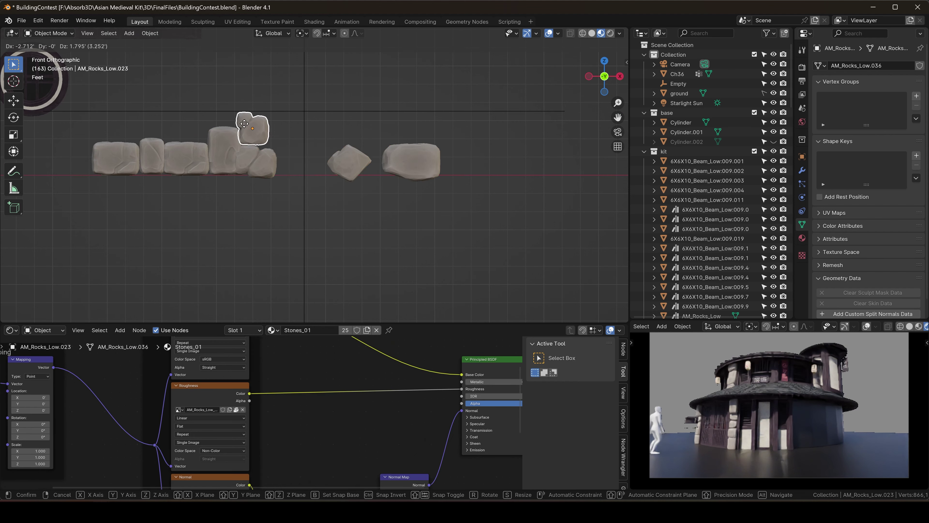
pyautogui.moveTo(398, 161); pyautogui.dragTo(326, 161)
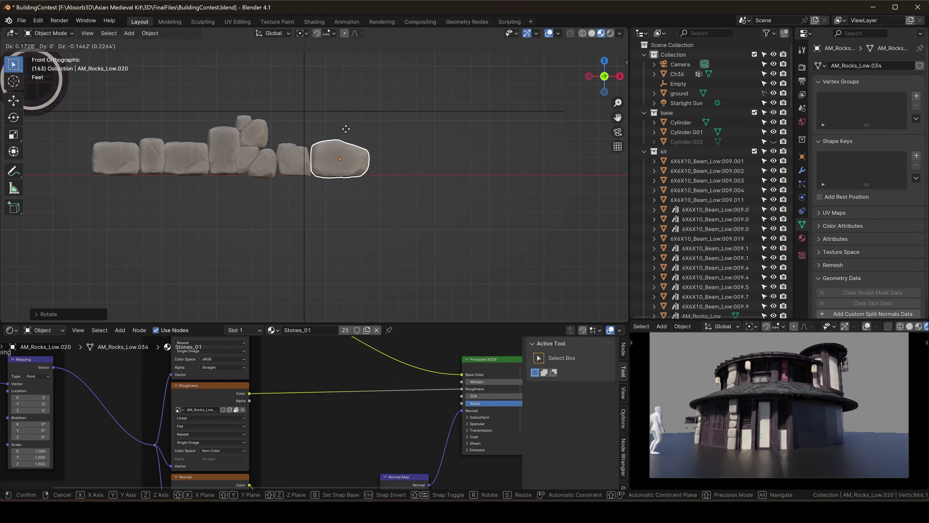
# - Duplicate small stones onto the top and left end of the foundation stone row, rotating them to vary the pile
pyautogui.keyDown('shift'); pyautogui.moveTo(326, 161); pyautogui.dragTo(404, 176, button='middle'); pyautogui.keyUp('shift')
pyautogui.hotkey('shift', 'd')
pyautogui.press('r')
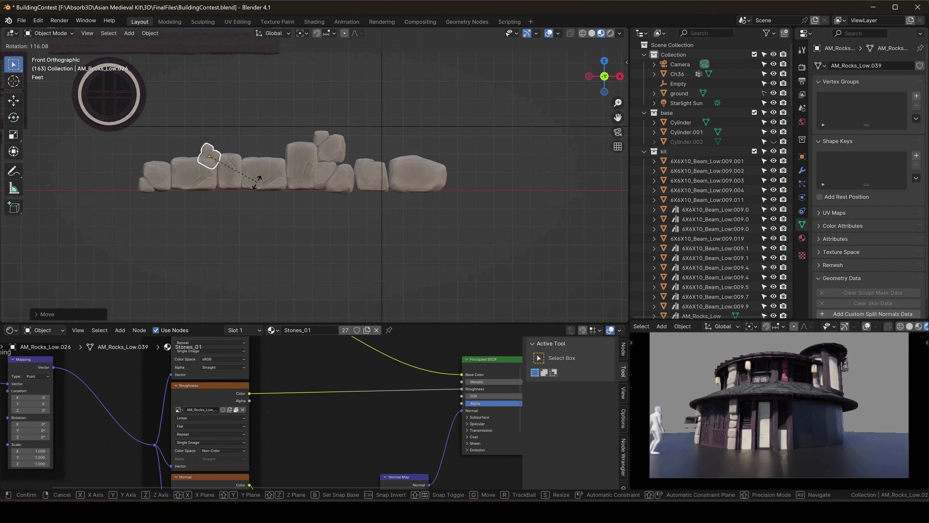
pyautogui.click(256, 182)
pyautogui.scroll(-1, 250, 152)
pyautogui.click(358, 174)
pyautogui.click(385, 116)
pyautogui.press('x')
pyautogui.click(386, 119)
# - Slide individual stones along X to tighten the foundation row, and save the file
pyautogui.moveTo(461, 110); pyautogui.dragTo(73, 200)
pyautogui.moveTo(368, 174); pyautogui.dragTo(369, 196, button='middle')
pyautogui.scroll(4, 402, 194)
pyautogui.click(340, 190)
pyautogui.press('g')
pyautogui.press('x')
pyautogui.click(333, 192)
pyautogui.click(407, 192)
pyautogui.press('g')
pyautogui.press('x')
pyautogui.click(395, 192)
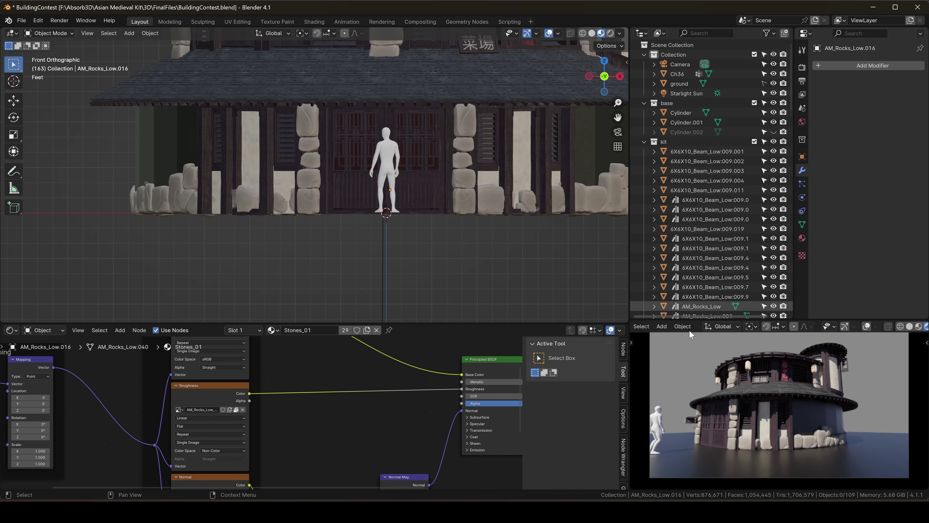
pyautogui.moveTo(886, 377); pyautogui.dragTo(775, 384, button='middle')
pyautogui.hotkey('ctrl', 's')
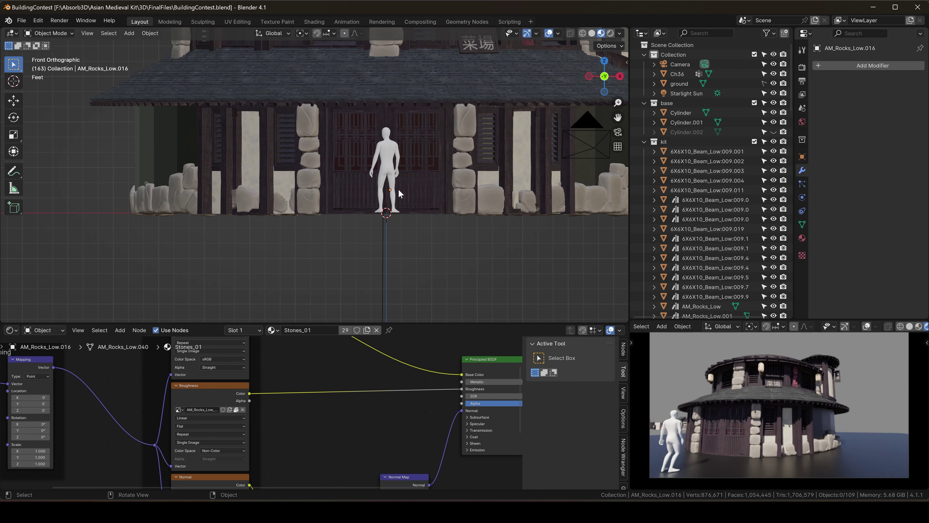
# - Look over the tower's exterior and the kit pieces laid out beside it for further details to reuse
pyautogui.scroll(-8, 399, 194)
pyautogui.moveTo(335, 200); pyautogui.dragTo(472, 139, button='middle')
pyautogui.scroll(5, 512, 165)
pyautogui.click(484, 161)
pyautogui.scroll(6, 472, 160)
pyautogui.scroll(-8, 366, 160)
pyautogui.moveTo(365, 160); pyautogui.dragTo(362, 205, button='middle')
pyautogui.keyDown('shift'); pyautogui.moveTo(176, 165); pyautogui.dragTo(324, 175, button='middle'); pyautogui.keyUp('shift')
pyautogui.scroll(-3, 763, 386)
pyautogui.moveTo(763, 386); pyautogui.dragTo(789, 378, button='middle')
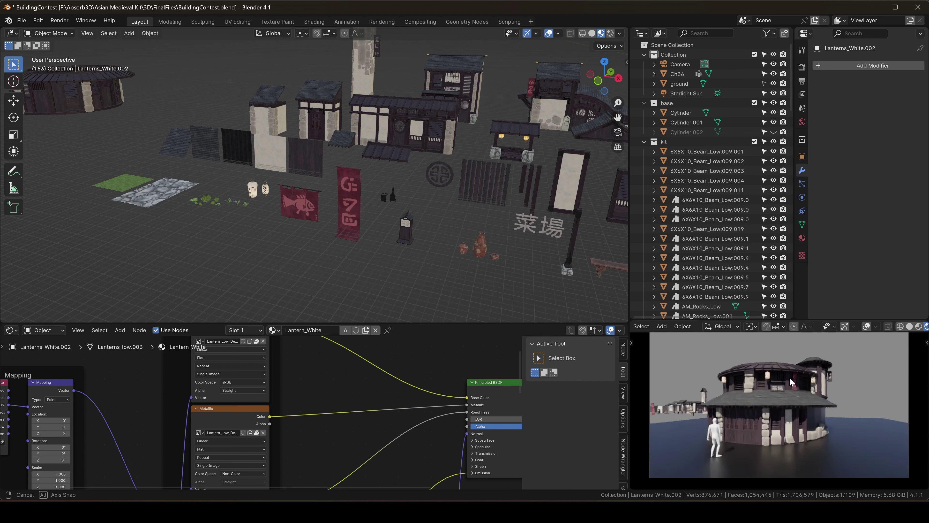
pyautogui.moveTo(340, 172); pyautogui.dragTo(300, 115, button='middle')
pyautogui.scroll(-5, 404, 180)
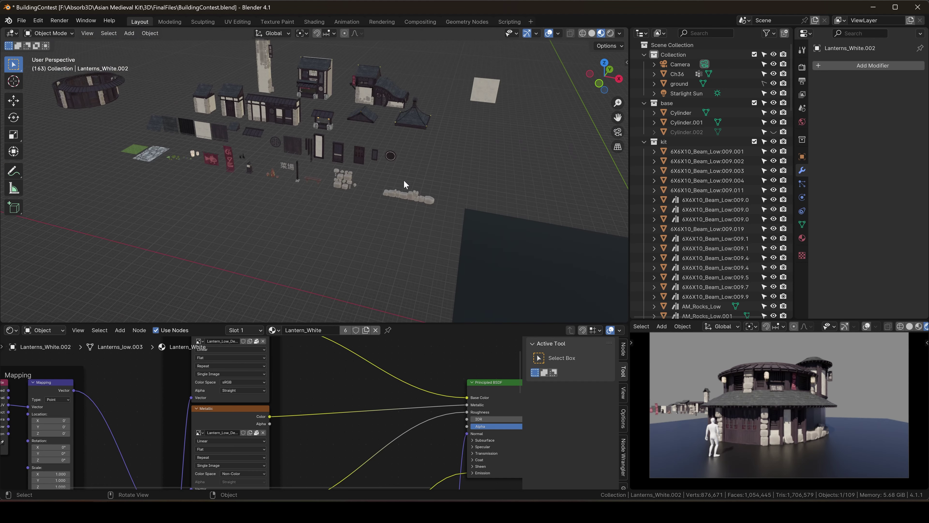
pyautogui.keyDown('shift'); pyautogui.moveTo(403, 179); pyautogui.dragTo(541, 188, button='middle'); pyautogui.keyUp('shift')
# - Duplicate the round wall ring beside the kit, place the copy in front of it, and remove the copy's Array modifier
pyautogui.click(217, 110)
pyautogui.scroll(4, 214, 111)
pyautogui.click(819, 81)
pyautogui.scroll(-2, 350, 125)
pyautogui.hotkey('shift', 'd')
pyautogui.click(347, 231)
pyautogui.click(906, 81)
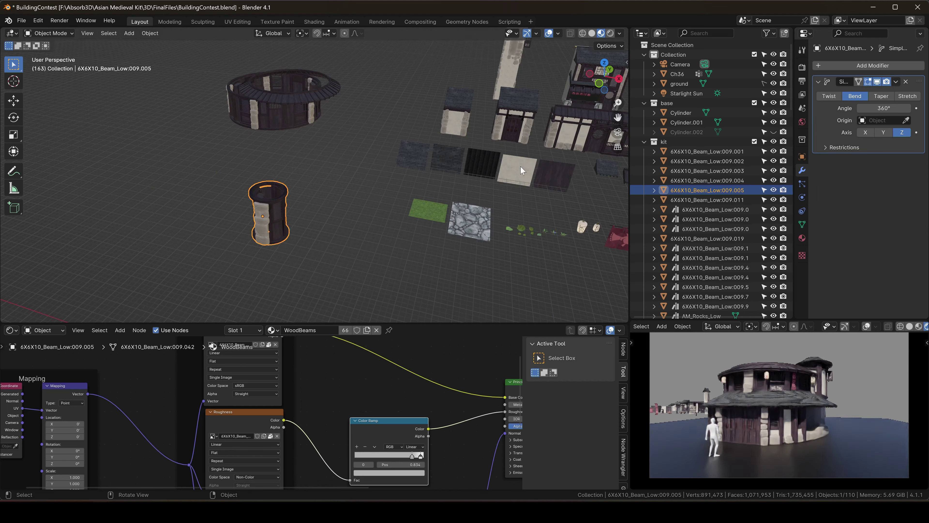
# - Duplicate the single wall section, carry the flat copy horizontally to the tower, and position it at the ground floor
pyautogui.scroll(-6, 285, 205)
pyautogui.keyDown('shift'); pyautogui.moveTo(467, 199); pyautogui.dragTo(278, 205, button='middle'); pyautogui.keyUp('shift')
pyautogui.hotkey('shift', 'd')
pyautogui.press('x')
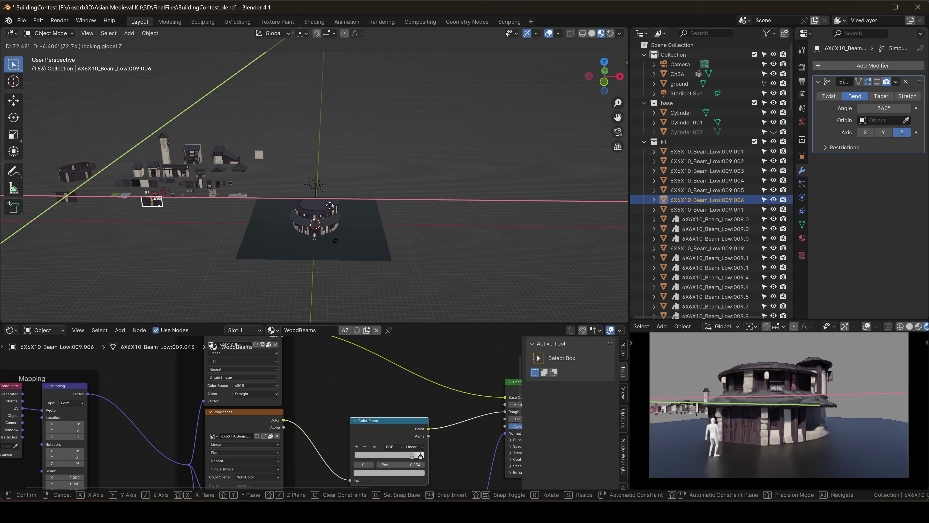
pyautogui.click(457, 197)
pyautogui.press('KP_Decimal')
pyautogui.press('KP_1')
pyautogui.press('g')
pyautogui.click(366, 183)
pyautogui.scroll(-2, 366, 183)
pyautogui.moveTo(366, 185); pyautogui.dragTo(398, 202, button='middle')
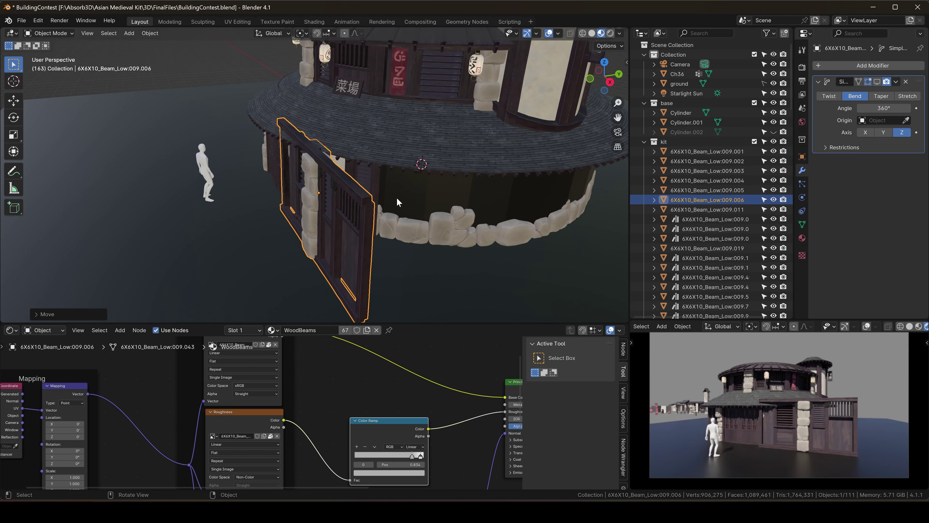
# - Rotate the wall section 90° about Z and move it along X toward the tower's open side
pyautogui.click(409, 151)
pyautogui.press('r')
pyautogui.press('z')
pyautogui.press('9')
pyautogui.press('0')
pyautogui.press('Return')
pyautogui.press('g')
pyautogui.press('x')
pyautogui.click(559, 139)
# - Fine-tune the wall section's position in front view and along X so it sits under the lower roof's edge
pyautogui.press('KP_1')
pyautogui.press('g')
pyautogui.click(546, 139)
pyautogui.moveTo(545, 138); pyautogui.dragTo(319, 143, button='middle')
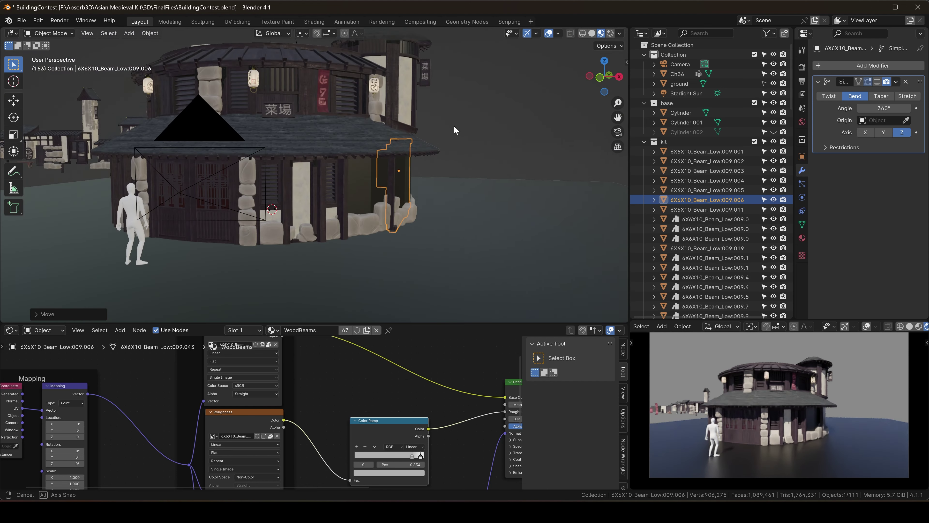
pyautogui.press('g')
pyautogui.press('x')
pyautogui.click(331, 147)
# - Set the wall section's bend angle to 64.9° and rotate it about Z to follow the tower's curve
pyautogui.moveTo(883, 108); pyautogui.dragTo(863, 108)
pyautogui.scroll(4, 258, 78)
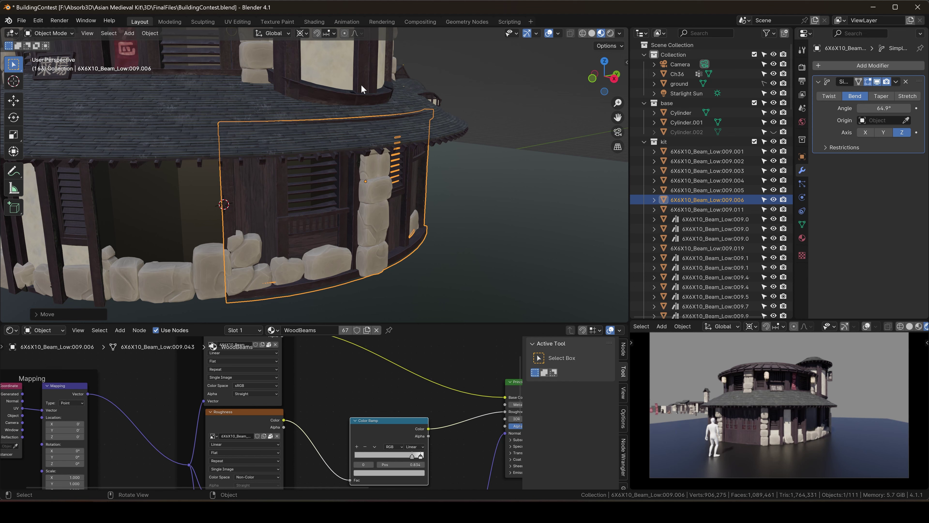
pyautogui.press('r')
pyautogui.press('z')
pyautogui.click(478, 104)
pyautogui.click(478, 104)
pyautogui.moveTo(478, 104); pyautogui.dragTo(390, 106, button='middle')
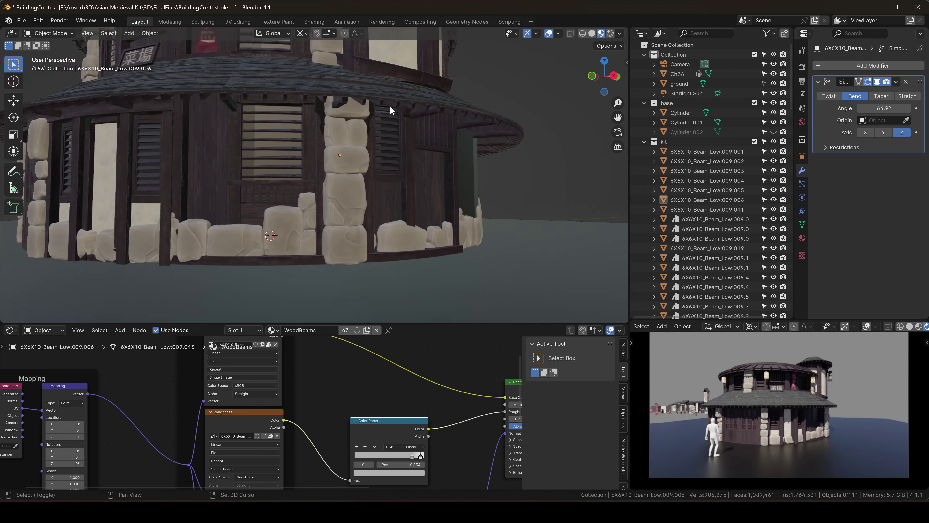
# - Add a Mirror modifier across X to the curved wall section with the shingle roof as mirror object, and save the file
pyautogui.scroll(-4, 390, 106)
pyautogui.click(262, 140)
pyautogui.click(315, 154)
pyautogui.moveTo(315, 153); pyautogui.dragTo(366, 176, button='middle')
pyautogui.click(850, 67)
pyautogui.write('mir')
pyautogui.press('Return')
pyautogui.moveTo(421, 147); pyautogui.dragTo(472, 158, button='middle')
pyautogui.click(906, 211)
pyautogui.click(373, 157)
pyautogui.click(512, 106)
pyautogui.moveTo(512, 106); pyautogui.dragTo(439, 110, button='middle')
pyautogui.moveTo(703, 387); pyautogui.dragTo(733, 383, button='middle')
pyautogui.hotkey('ctrl', 's')
# - Duplicate the upper wooden roof, raise the copy along Z above the tower, and scale it down
pyautogui.moveTo(388, 156); pyautogui.dragTo(520, 165, button='middle')
pyautogui.click(608, 78)
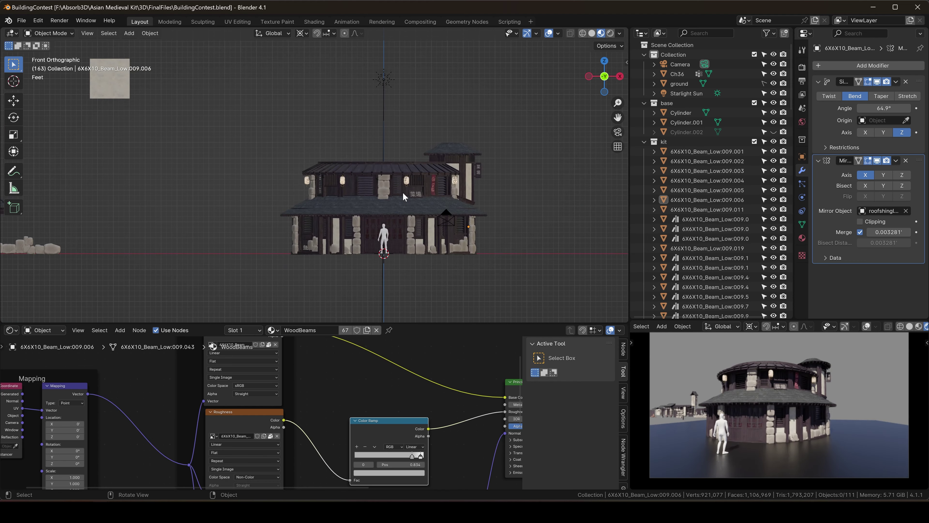
pyautogui.scroll(4, 404, 161)
pyautogui.click(408, 161)
pyautogui.hotkey('shift', 'd')
pyautogui.press('z')
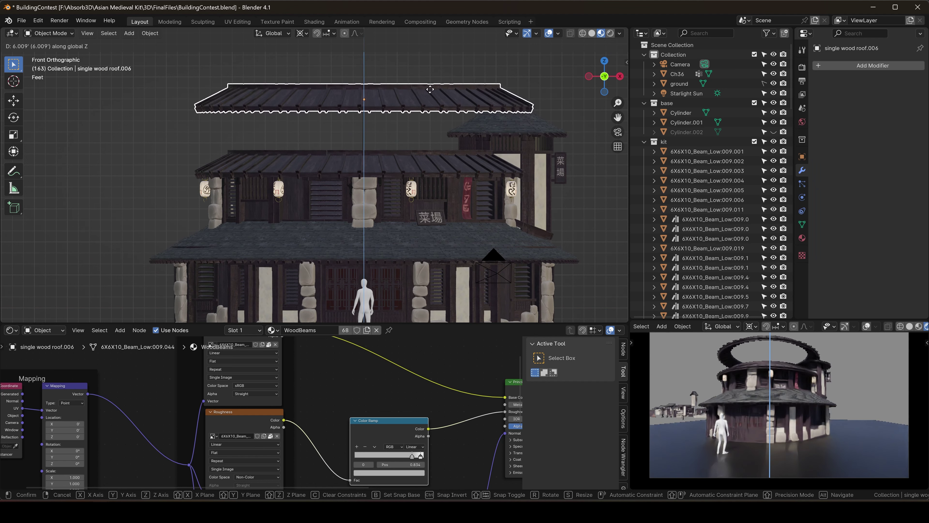
pyautogui.click(502, 107)
pyautogui.rightClick(473, 89)
pyautogui.click(303, 33)
pyautogui.click(329, 56)
pyautogui.press('s')
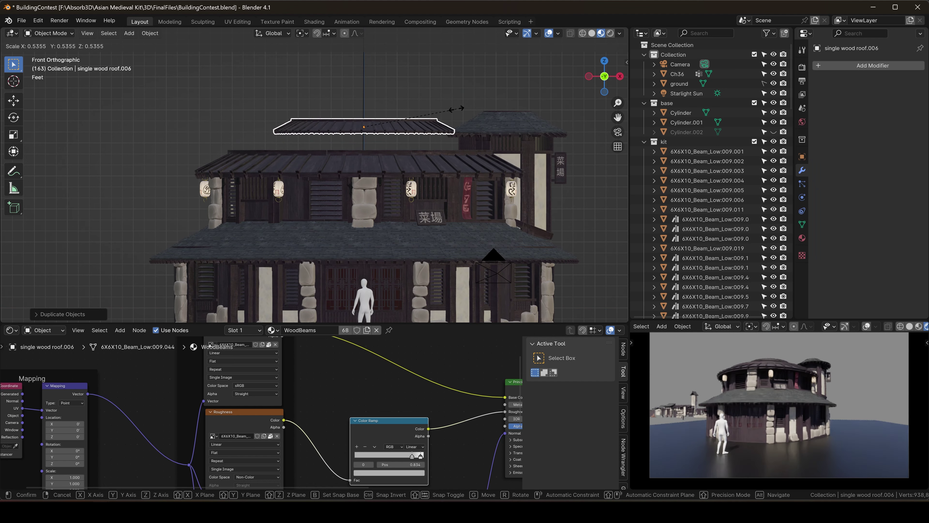
pyautogui.click(454, 106)
# - Readjust the roof copy's size and height above the tower, and delete the copy
pyautogui.press('s')
pyautogui.click(484, 108)
pyautogui.press('g')
pyautogui.press('z')
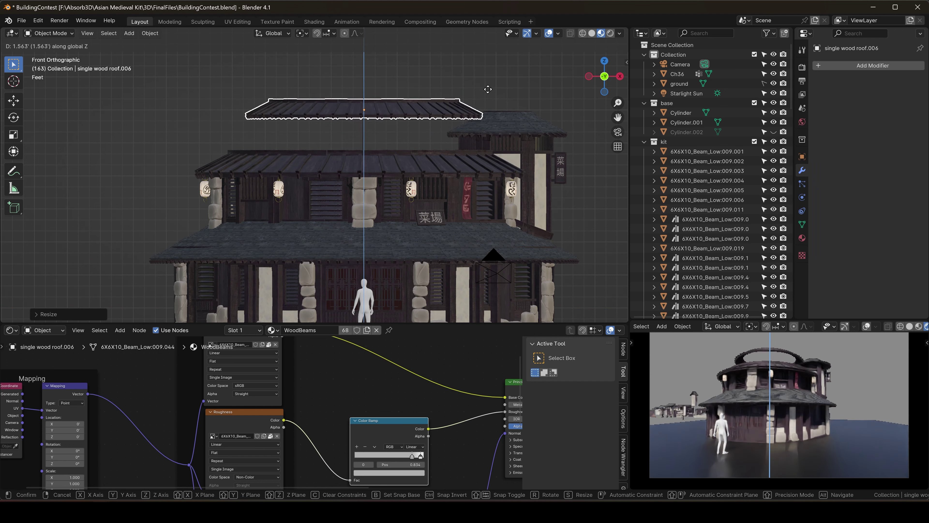
pyautogui.click(487, 75)
pyautogui.press('s')
pyautogui.keyDown('alt'); pyautogui.moveTo(457, 78); pyautogui.dragTo(410, 134, button='middle'); pyautogui.keyUp('alt')
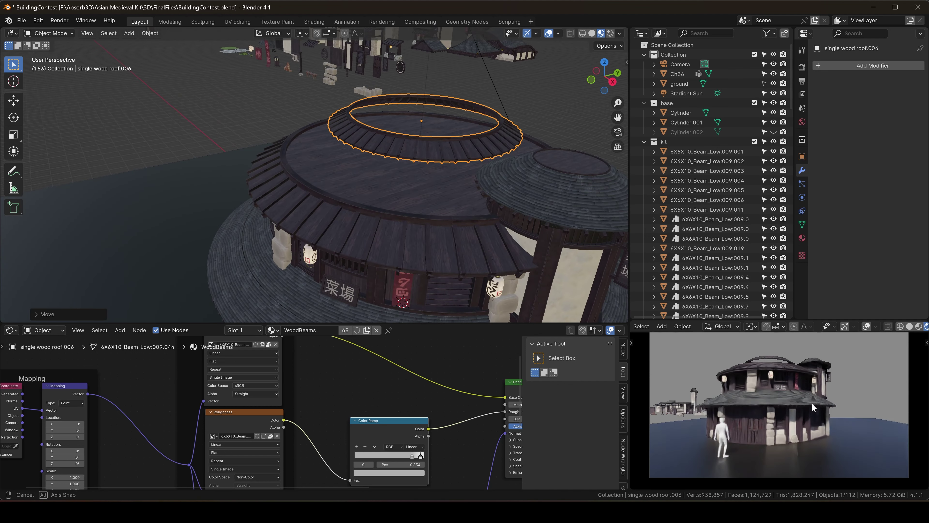
pyautogui.click(510, 158)
pyautogui.press('Delete')
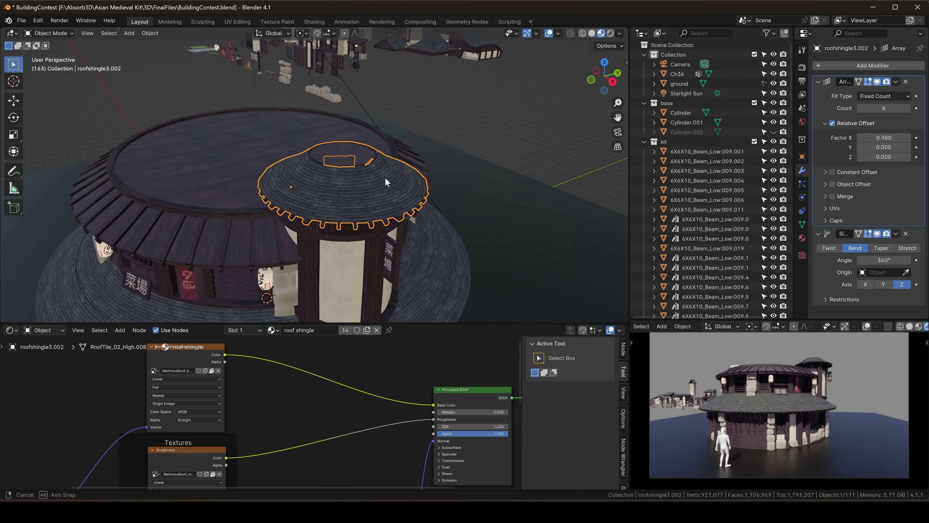
# - Select the side turret's shingle roof, walls and sign together and raise them along Z
pyautogui.scroll(3, 403, 166)
pyautogui.keyDown('shift'); pyautogui.click(419, 159); pyautogui.keyUp('shift')
pyautogui.keyDown('shift'); pyautogui.click(444, 157); pyautogui.keyUp('shift')
pyautogui.press('g')
pyautogui.press('z')
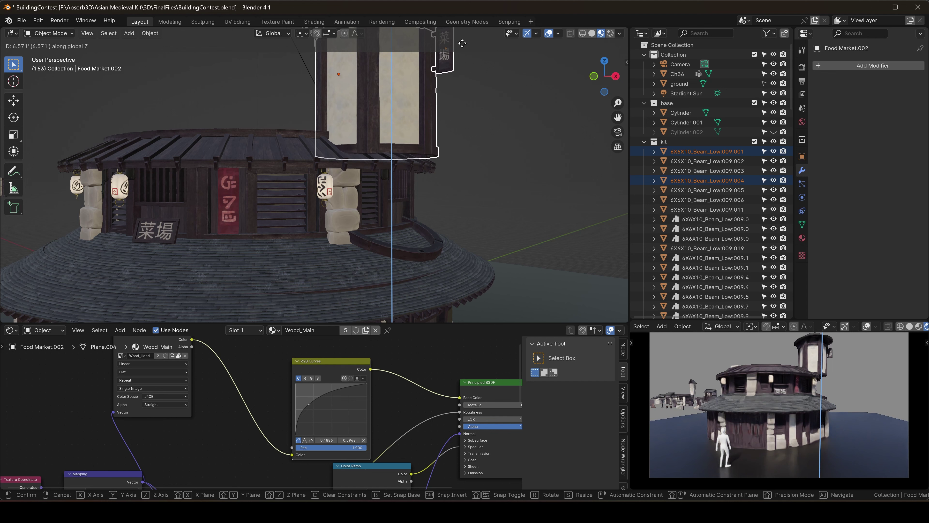
pyautogui.click(441, 55)
# - Add a second Array modifier to the turret wall with relative offset X 0 and Z -1 to extend it downward
pyautogui.click(413, 123)
pyautogui.keyDown('shift'); pyautogui.moveTo(413, 124); pyautogui.dragTo(437, 195, button='middle'); pyautogui.keyUp('shift')
pyautogui.click(818, 82)
pyautogui.click(827, 66)
pyautogui.write('ar')
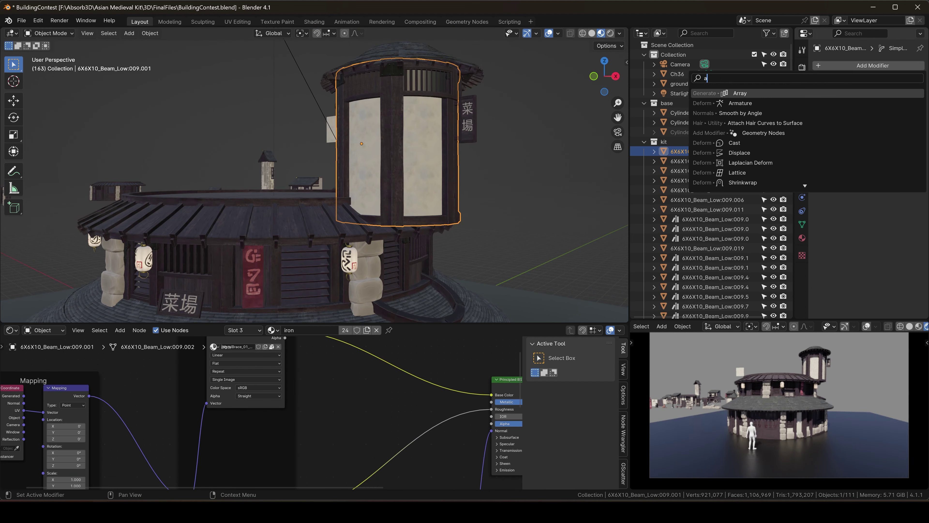
pyautogui.press('Return')
pyautogui.doubleClick(873, 230)
pyautogui.write('0')
pyautogui.press('Tab')
pyautogui.press('Tab')
pyautogui.write('1')
pyautogui.press('Return')
# - Adjust the height of the extended turret along Z where it meets the lower roof, and save the file
pyautogui.scroll(4, 403, 183)
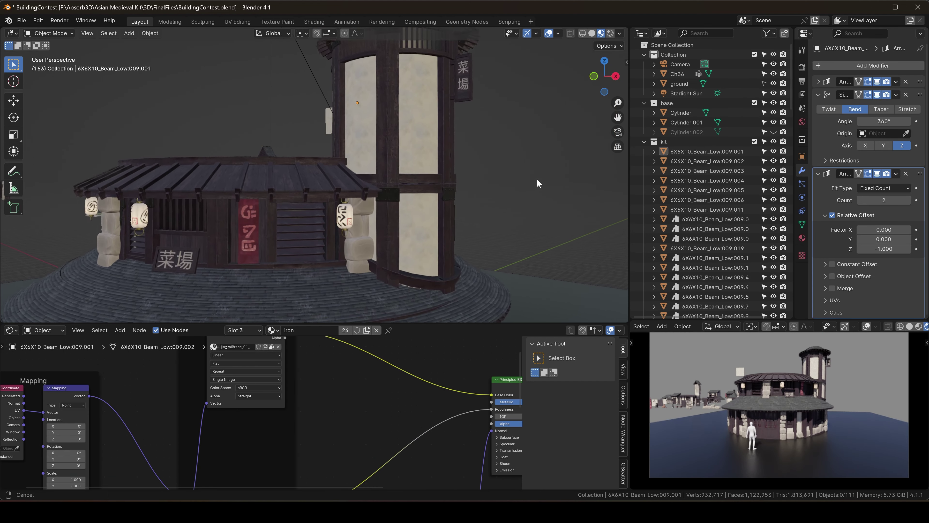
pyautogui.click(472, 223)
pyautogui.press('g')
pyautogui.press('z')
pyautogui.click(490, 223)
pyautogui.click(490, 222)
pyautogui.scroll(-5, 458, 204)
pyautogui.moveTo(458, 203); pyautogui.dragTo(497, 199, button='middle')
pyautogui.moveTo(805, 391)
pyautogui.mouseDown(button='middle')
pyautogui.moveTo(814, 371)
pyautogui.moveTo(817, 383)
pyautogui.mouseUp(button='middle')
pyautogui.hotkey('ctrl', 's')
# - Duplicate a white lantern from the upper floor and place the copy beside the ground-floor entrance
pyautogui.moveTo(499, 277)
pyautogui.mouseDown(button='middle')
pyautogui.moveTo(445, 267)
pyautogui.moveTo(494, 284)
pyautogui.mouseUp(button='middle')
pyautogui.scroll(3, 798, 391)
pyautogui.keyDown('shift'); pyautogui.moveTo(389, 213); pyautogui.dragTo(456, 126, button='middle'); pyautogui.keyUp('shift')
pyautogui.click(446, 126)
pyautogui.hotkey('shift', 'd')
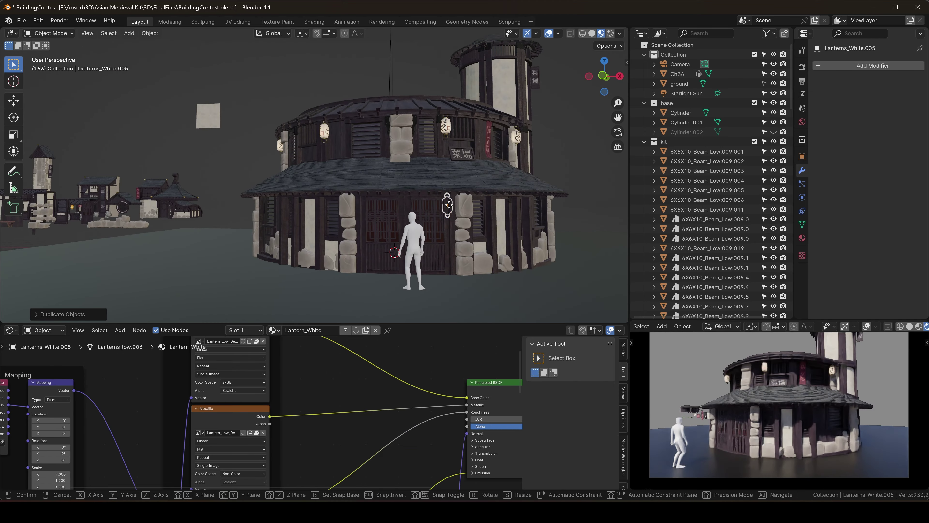
pyautogui.click(454, 205)
pyautogui.moveTo(454, 205); pyautogui.dragTo(227, 212, button='middle')
# - Position the duplicated white lantern in front of the stone pillar beside the ground-floor entrance, moving it horizontally without changing its height
pyautogui.press('g')
pyautogui.hotkey('shift', 'z')
pyautogui.click(224, 220)
pyautogui.press('KP_Decimal')
pyautogui.press('g')
pyautogui.hotkey('shift', 'z')
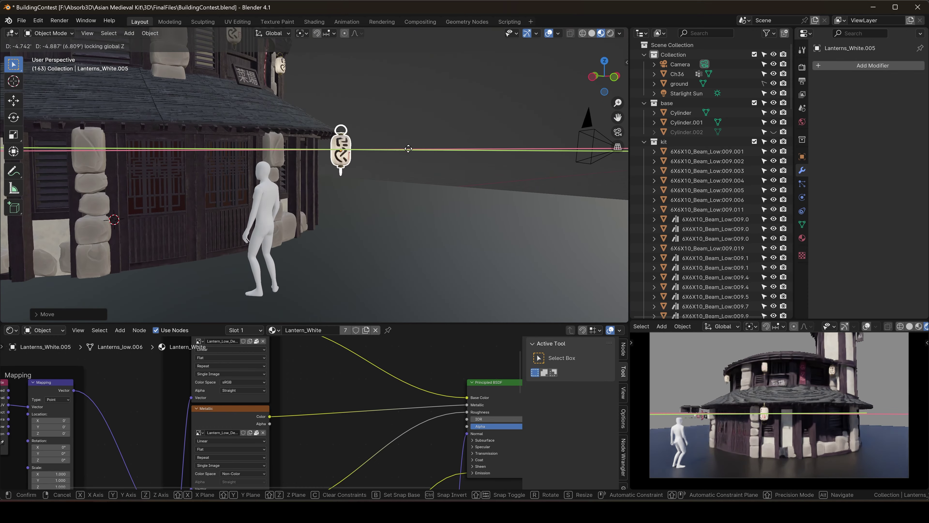
pyautogui.click(343, 152)
pyautogui.press('g')
pyautogui.hotkey('shift', 'z')
pyautogui.click(304, 202)
pyautogui.press('KP_Decimal')
pyautogui.moveTo(359, 198); pyautogui.dragTo(394, 157, button='middle')
pyautogui.press('g')
pyautogui.click(433, 154)
pyautogui.scroll(-4, 382, 160)
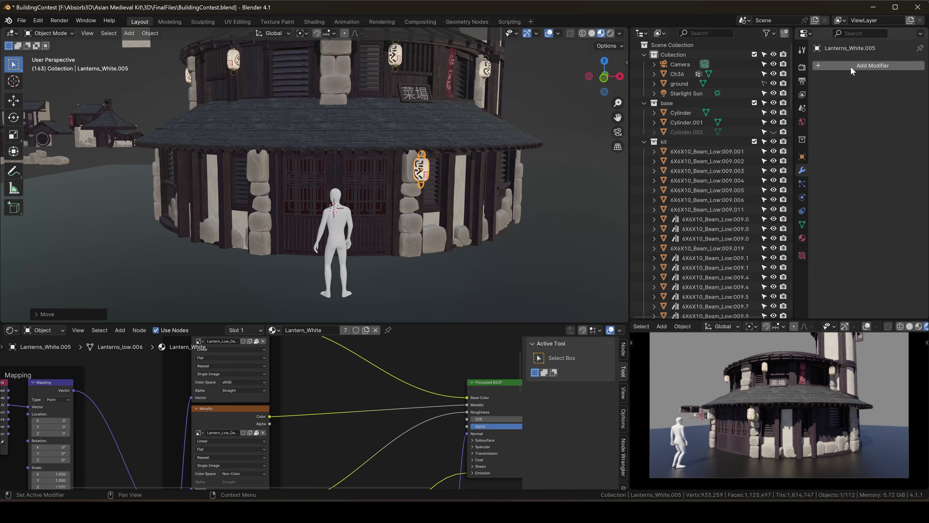
# - Mirror the entrance lantern to the other side of the doorway with a Z-axis Mirror modifier using a 6X6X10 mirror object, and save the file
pyautogui.click(851, 68)
pyautogui.write('mir')
pyautogui.press('Return')
pyautogui.hotkey('ctrl', 'a')
pyautogui.click(468, 141)
pyautogui.rightClick(467, 142)
pyautogui.moveTo(469, 142)
pyautogui.click(519, 150)
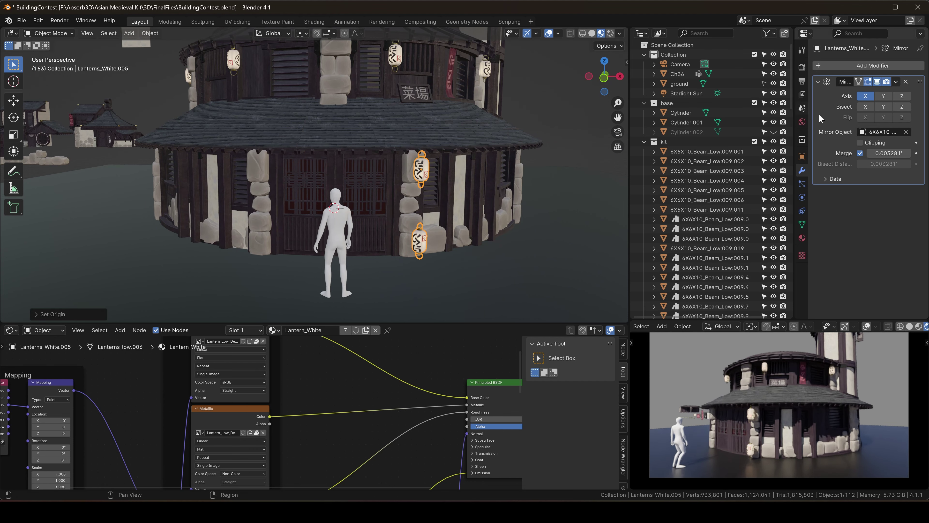
pyautogui.click(865, 97)
pyautogui.click(559, 106)
pyautogui.moveTo(560, 106); pyautogui.dragTo(510, 117, button='middle')
pyautogui.scroll(-4, 510, 117)
pyautogui.keyDown('shift'); pyautogui.moveTo(394, 153); pyautogui.dragTo(386, 191, button='middle'); pyautogui.keyUp('shift')
pyautogui.hotkey('ctrl', 's')
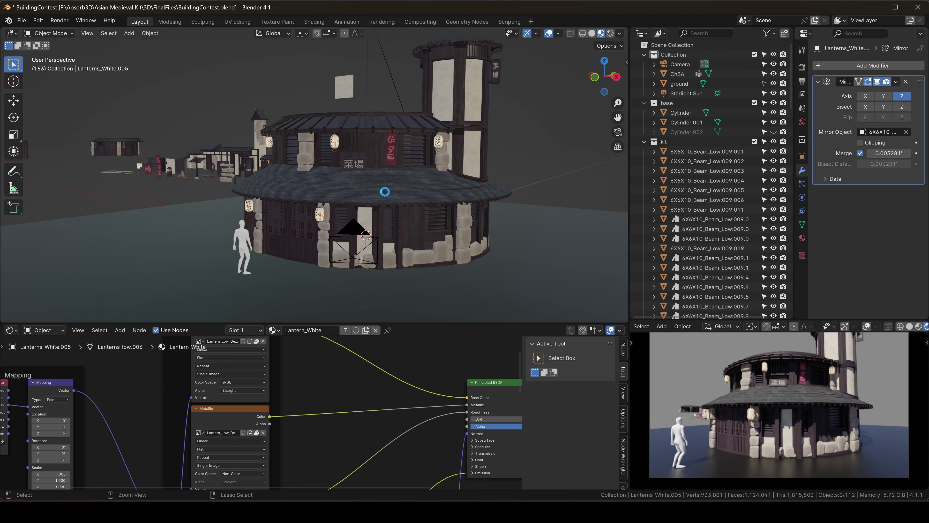
# - Duplicate the mailbox from the kit pieces and place the copy on the ground beside the tower entrance
pyautogui.scroll(-2, 765, 374)
pyautogui.keyDown('shift'); pyautogui.moveTo(765, 374); pyautogui.dragTo(767, 393, button='middle'); pyautogui.keyUp('shift')
pyautogui.moveTo(403, 183); pyautogui.dragTo(435, 204, button='middle')
pyautogui.scroll(-4, 435, 205)
pyautogui.keyDown('shift'); pyautogui.moveTo(256, 190); pyautogui.dragTo(403, 212, button='middle'); pyautogui.keyUp('shift')
pyautogui.click(245, 208)
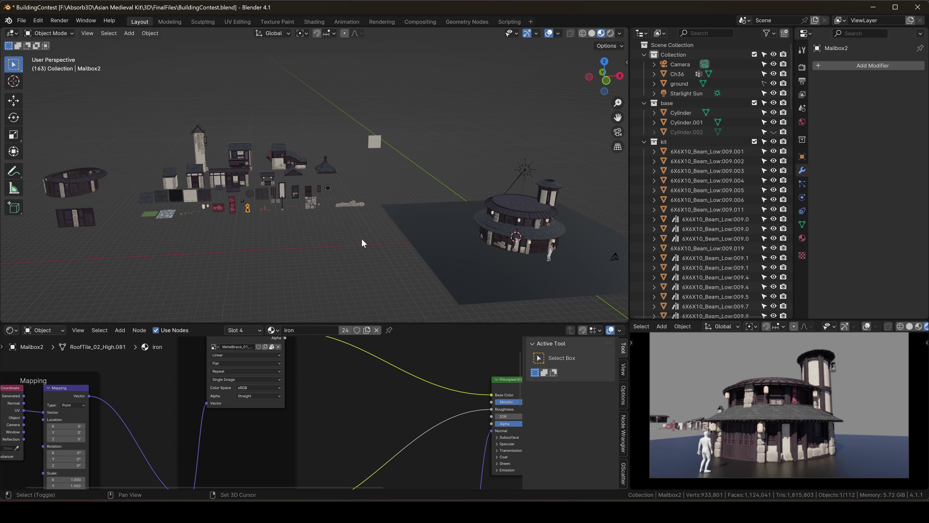
pyautogui.keyDown('shift'); pyautogui.moveTo(361, 238); pyautogui.dragTo(234, 234, button='middle'); pyautogui.keyUp('shift')
pyautogui.hotkey('shift', 'd')
pyautogui.hotkey('shift', 'z')
pyautogui.scroll(5, 446, 256)
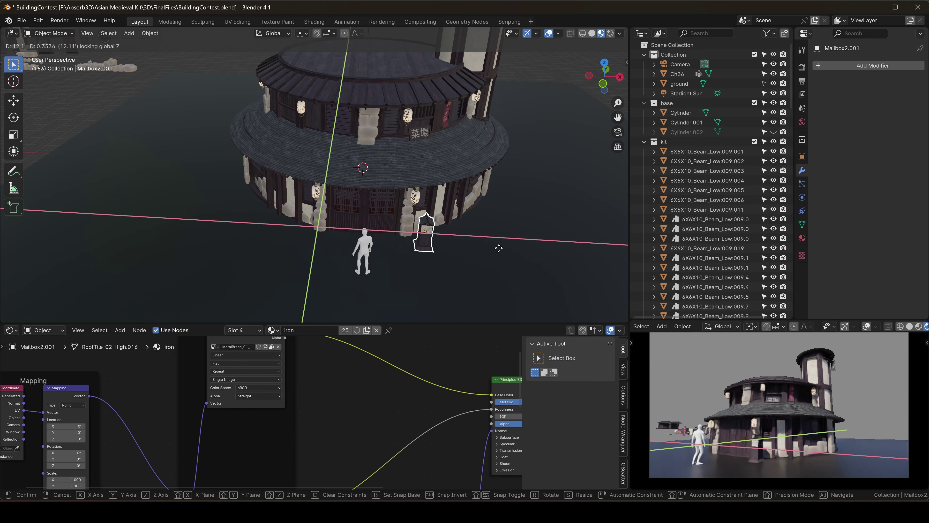
pyautogui.click(501, 255)
pyautogui.moveTo(452, 218); pyautogui.dragTo(395, 227, button='middle')
# - Duplicate the ring-shaped wooden roof from the kit and centre the copy over the round tower in top view
pyautogui.keyDown('shift'); pyautogui.moveTo(270, 208); pyautogui.dragTo(439, 227, button='middle'); pyautogui.keyUp('shift')
pyautogui.click(161, 120)
pyautogui.scroll(-3, 329, 175)
pyautogui.keyDown('shift'); pyautogui.moveTo(384, 183); pyautogui.dragTo(227, 181, button='middle'); pyautogui.keyUp('shift')
pyautogui.hotkey('shift', 'd')
pyautogui.hotkey('shift', 'z')
pyautogui.press('KP_7')
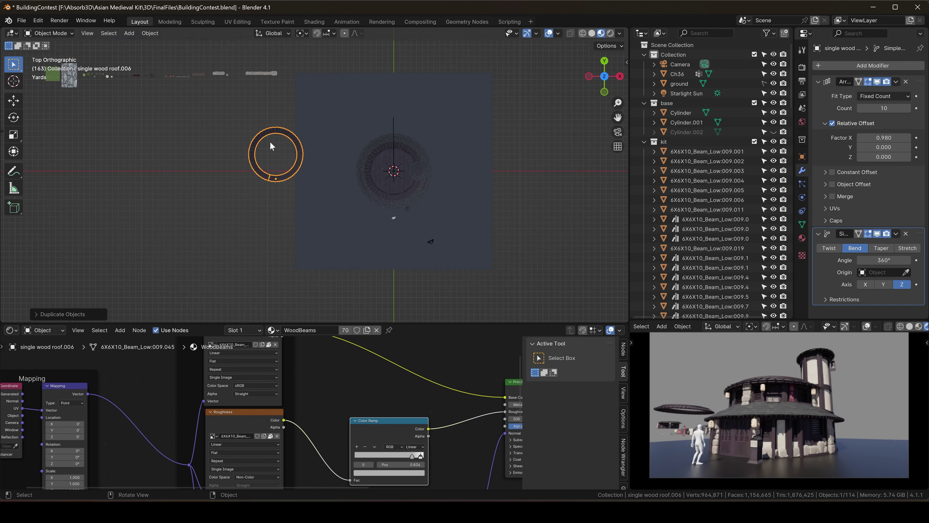
pyautogui.press('g')
pyautogui.click(397, 162)
pyautogui.scroll(8, 398, 162)
pyautogui.press('g')
pyautogui.click(430, 167)
# - Reduce the copied wooden roof's array count to 7 and raise it along Z above the upper roof
pyautogui.tripleClick(861, 110)
pyautogui.press('g')
pyautogui.press('KP_1')
pyautogui.press('z')
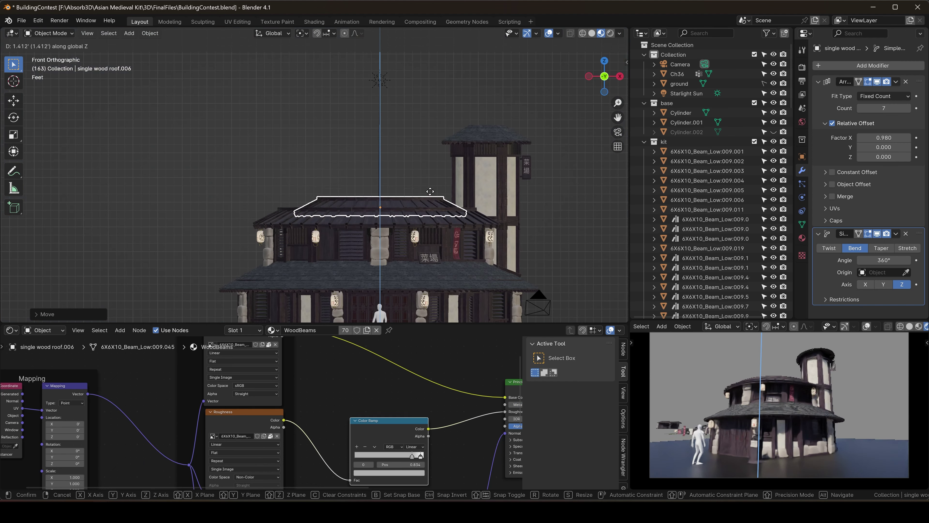
pyautogui.click(432, 176)
pyautogui.moveTo(432, 176); pyautogui.dragTo(772, 385, button='middle')
# - Duplicate the small louvred window panel from the kit and move the copy towards the tower
pyautogui.keyDown('shift'); pyautogui.moveTo(353, 233); pyautogui.dragTo(300, 183, button='middle'); pyautogui.keyUp('shift')
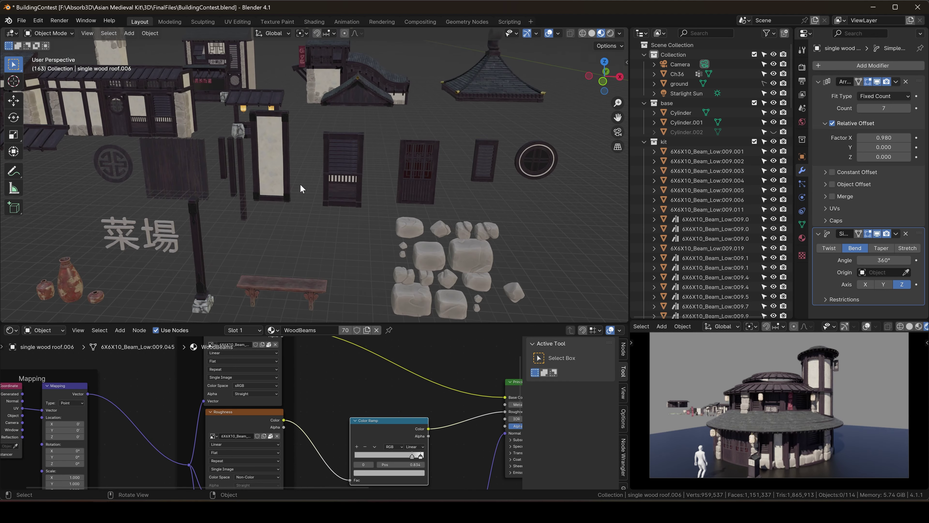
pyautogui.keyDown('shift'); pyautogui.moveTo(487, 172); pyautogui.dragTo(283, 186, button='middle'); pyautogui.keyUp('shift')
pyautogui.scroll(3, 395, 170)
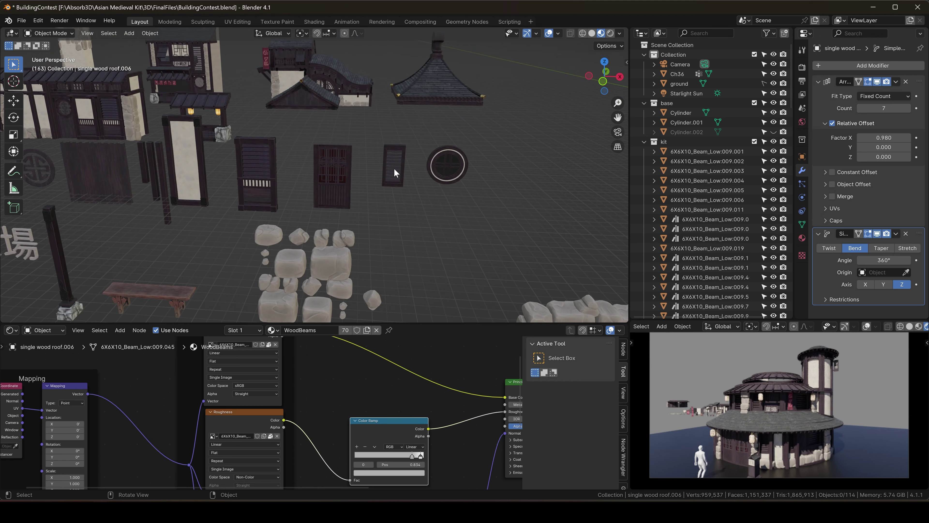
pyautogui.click(395, 171)
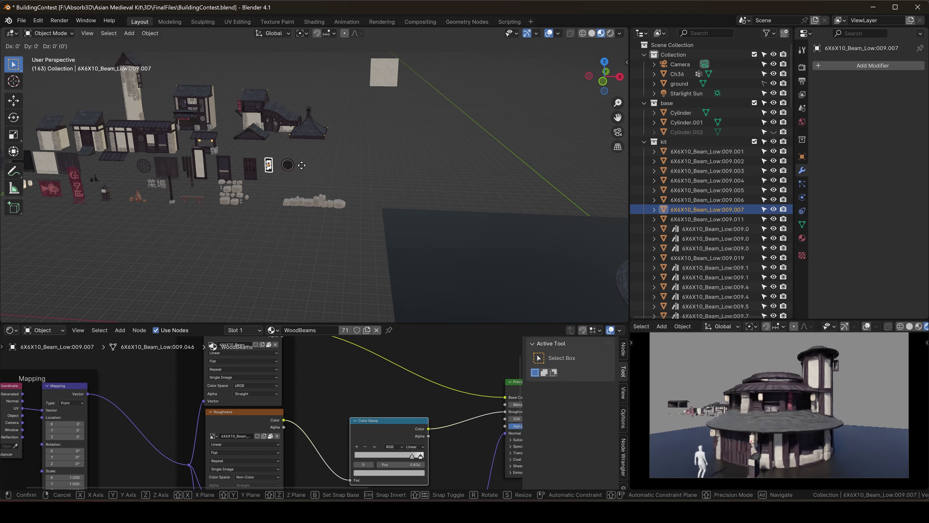
# - Add an Array modifier with count 28 and a Simple Deform bend of 360° on Z to the louvred panel
pyautogui.click(873, 66)
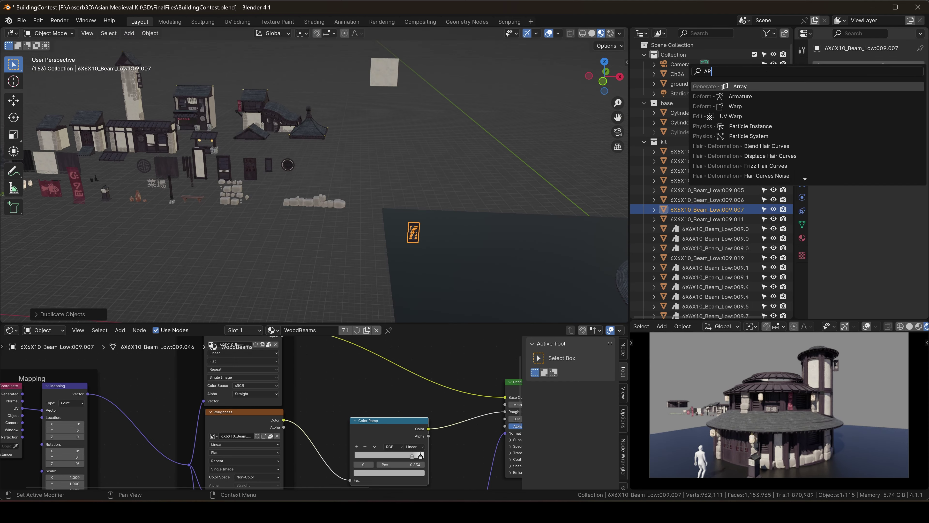
pyautogui.click(891, 100)
pyautogui.click(910, 108)
pyautogui.click(910, 108)
pyautogui.click(910, 108)
pyautogui.click(909, 107)
pyautogui.click(873, 65)
pyautogui.click(768, 158)
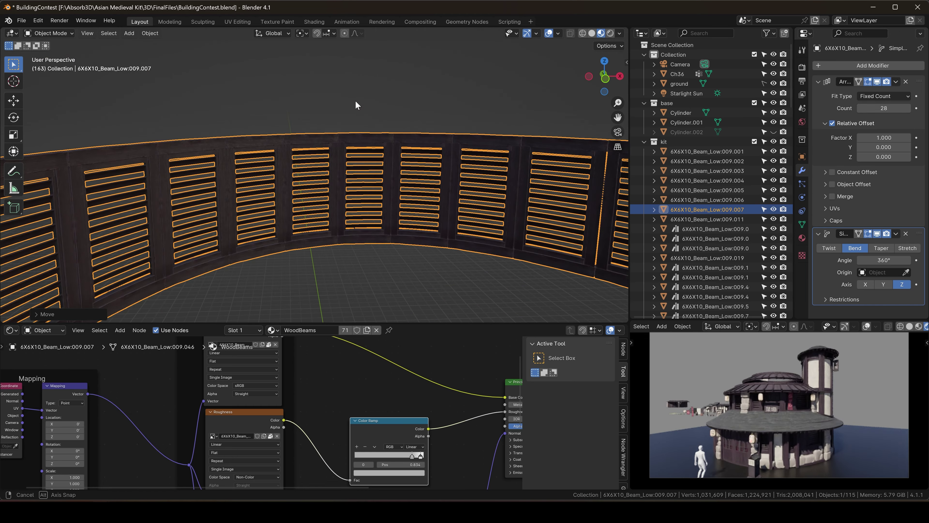
# - Reset the louvred ring's origin and move the ring along Y to centre it over the tower in top view
pyautogui.press('KP_7')
pyautogui.rightClick(426, 149)
pyautogui.click(476, 141)
pyautogui.press('g')
pyautogui.press('y')
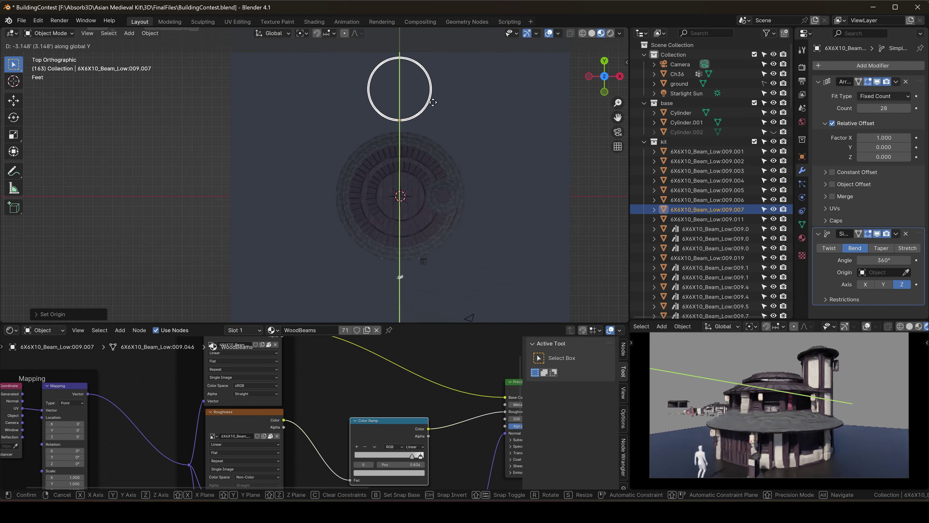
pyautogui.click(432, 208)
pyautogui.scroll(5, 421, 198)
pyautogui.press('g')
pyautogui.press('y')
pyautogui.click(424, 175)
# - Set the louvred ring's array count to 30 and fine-tune its Y position beneath the top roof tier
pyautogui.moveTo(424, 183); pyautogui.dragTo(440, 95, button='middle')
pyautogui.hotkey('alt', 'shift', 'z')
pyautogui.scroll(3, 440, 95)
pyautogui.press('g')
pyautogui.press('y')
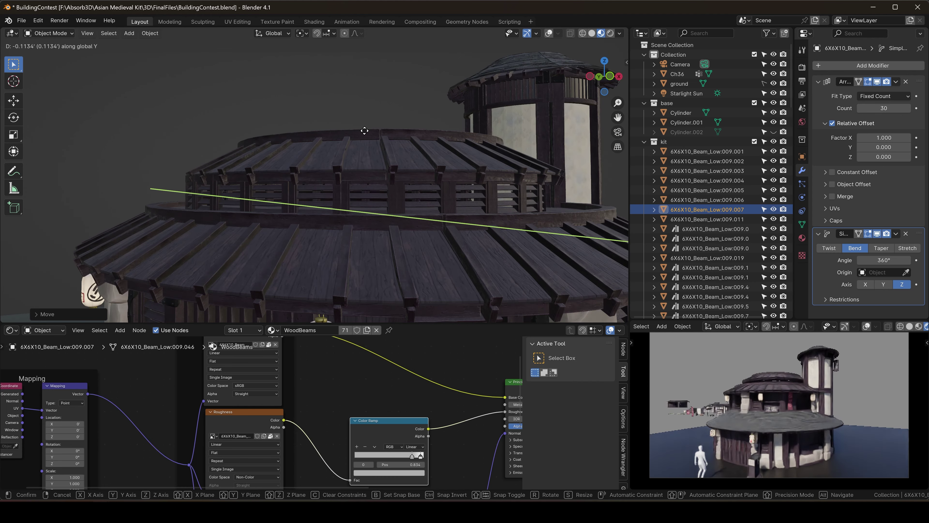
pyautogui.click(377, 129)
pyautogui.moveTo(376, 129); pyautogui.dragTo(552, 204, button='middle')
pyautogui.click(312, 137)
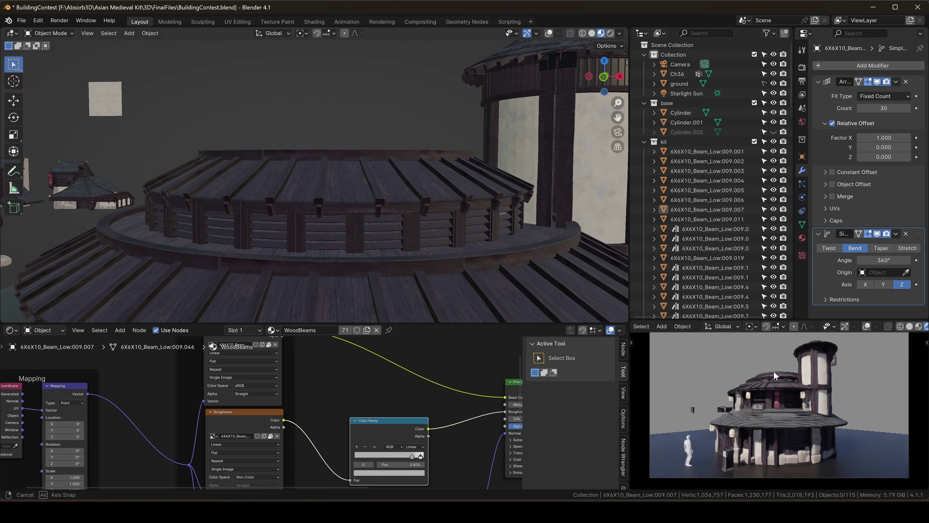
# - Adjust the louvred ring's height along Z between the two roof tiers and save the file
pyautogui.click(519, 141)
pyautogui.press('g')
pyautogui.press('z')
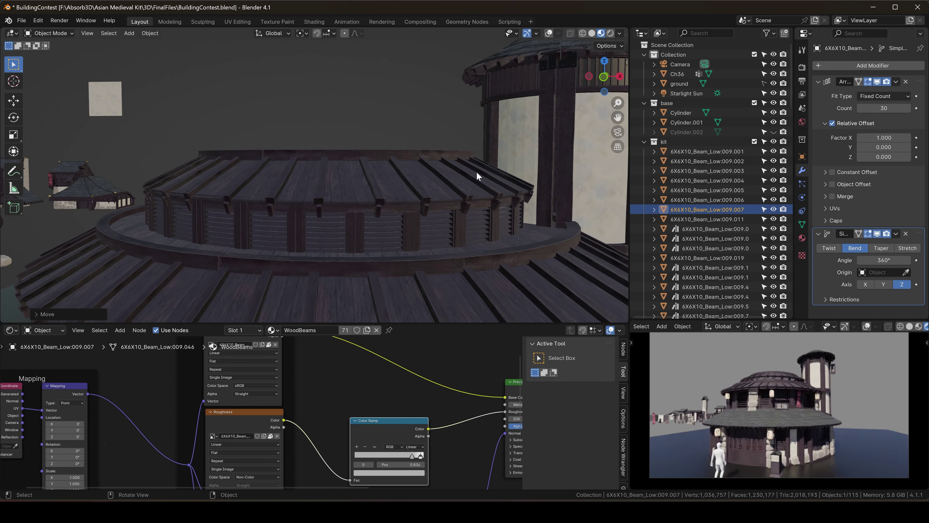
pyautogui.click(767, 372)
pyautogui.press('KP_0')
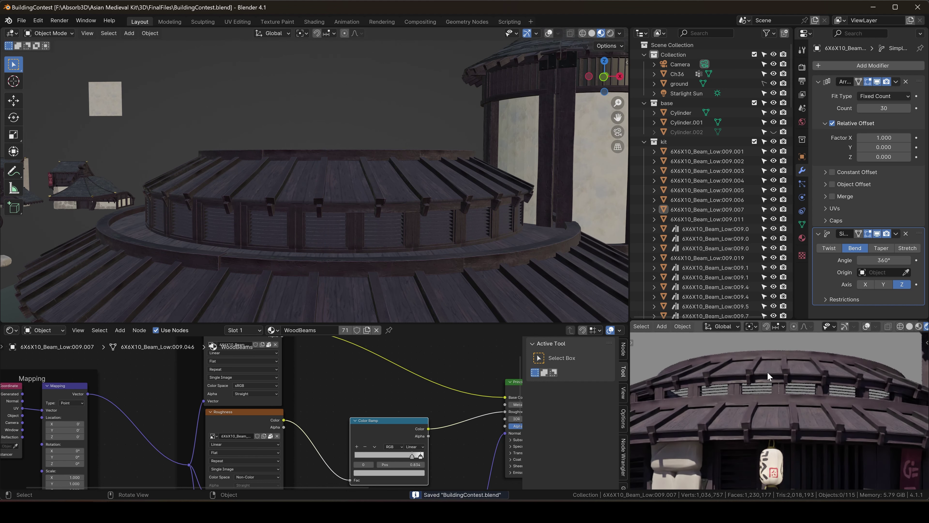
# - Duplicate the flat round wooden roof panel, raise the copy along Z and scale it down for the top roof tier
pyautogui.moveTo(363, 142); pyautogui.dragTo(432, 166, button='middle')
pyautogui.click(432, 166)
pyautogui.hotkey('shift', 'd')
pyautogui.press('z')
pyautogui.click(432, 153)
pyautogui.press('s')
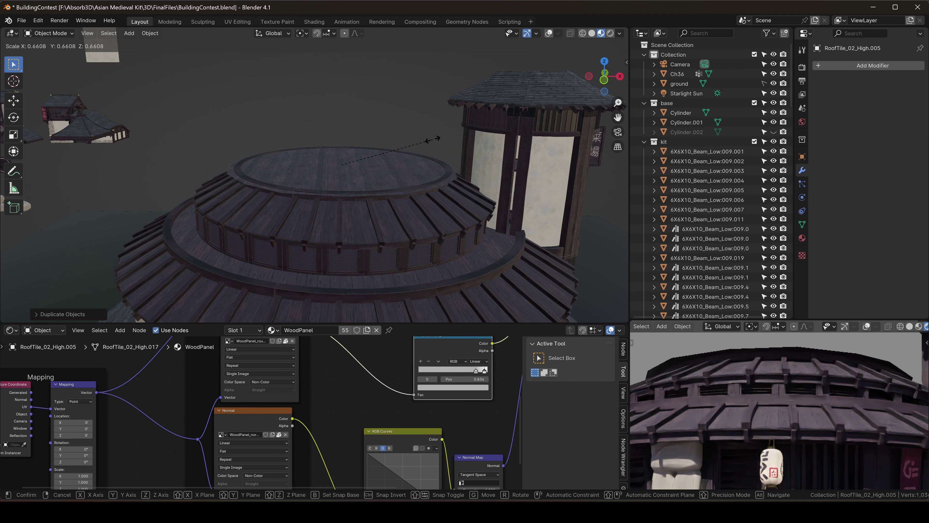
pyautogui.click(426, 139)
# - Scale the top panel's mesh in Edit Mode to fit the roof opening and save the file
pyautogui.press('Tab')
pyautogui.press('s')
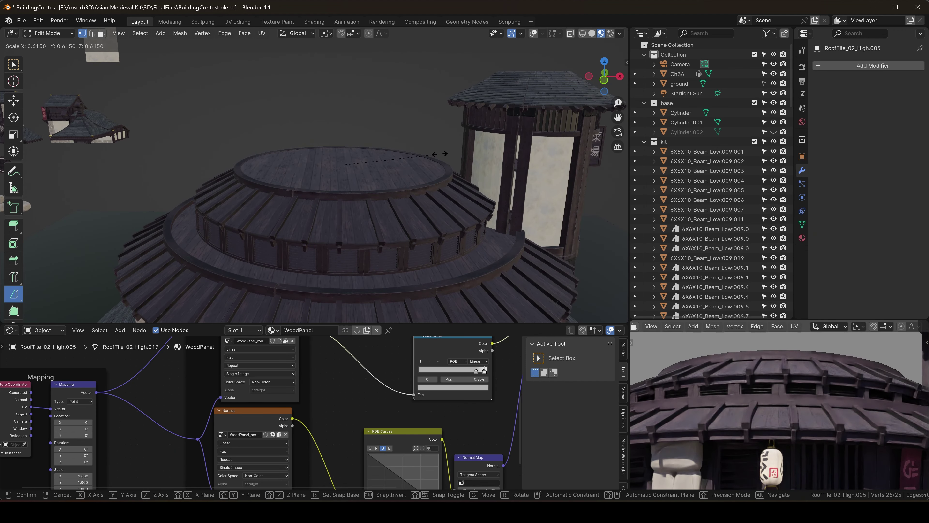
pyautogui.click(348, 137)
pyautogui.press('Tab')
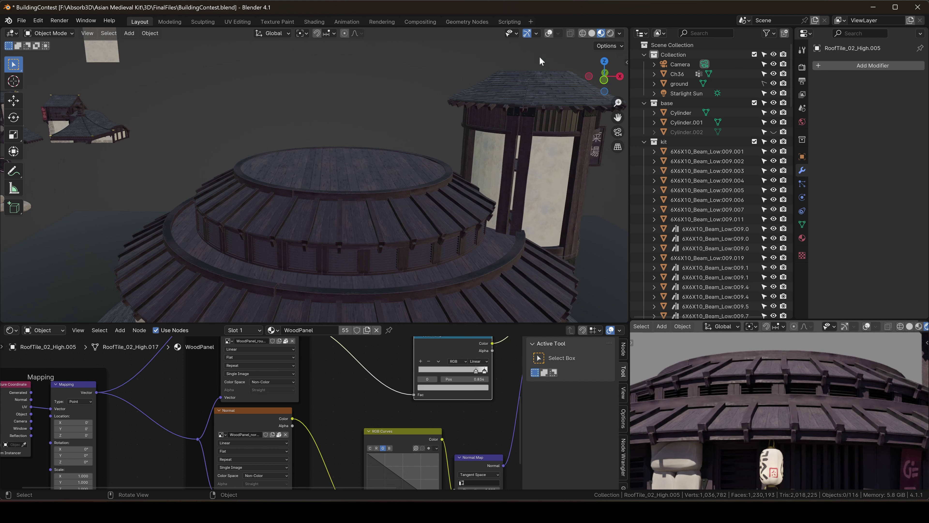
pyautogui.scroll(-6, 370, 107)
pyautogui.hotkey('ctrl', 's')
# - Switch the shader editor to the World nodes and disable Physical Atmosphere
pyautogui.moveTo(803, 420)
pyautogui.mouseDown(button='middle')
pyautogui.moveTo(789, 401)
pyautogui.moveTo(808, 419)
pyautogui.mouseUp(button='middle')
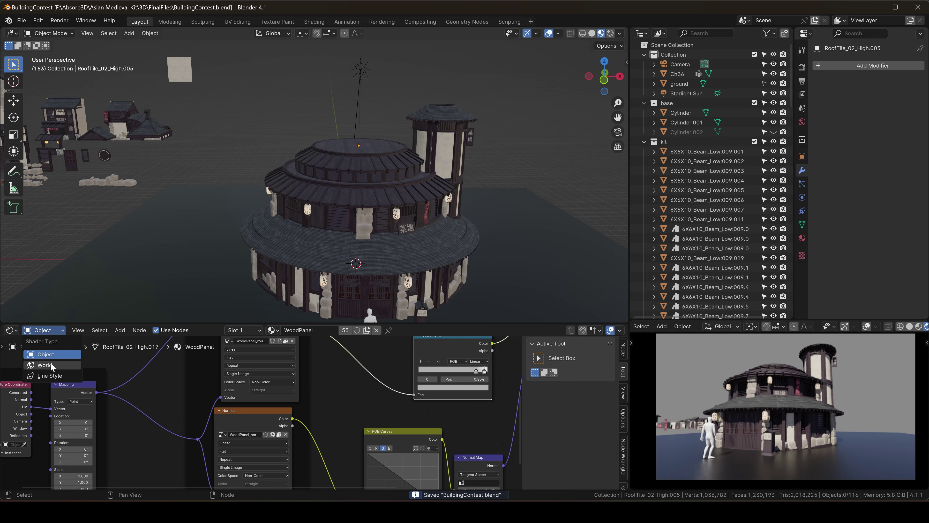
pyautogui.click(51, 365)
pyautogui.press('n')
pyautogui.click(539, 59)
# - Add a mapped environment texture to the world's Background node and load abandoned_greenhouse_1k.hdr from the HDRI folder
pyautogui.click(424, 386)
pyautogui.hotkey('ctrl', 't')
pyautogui.click(378, 413)
pyautogui.click(141, 389)
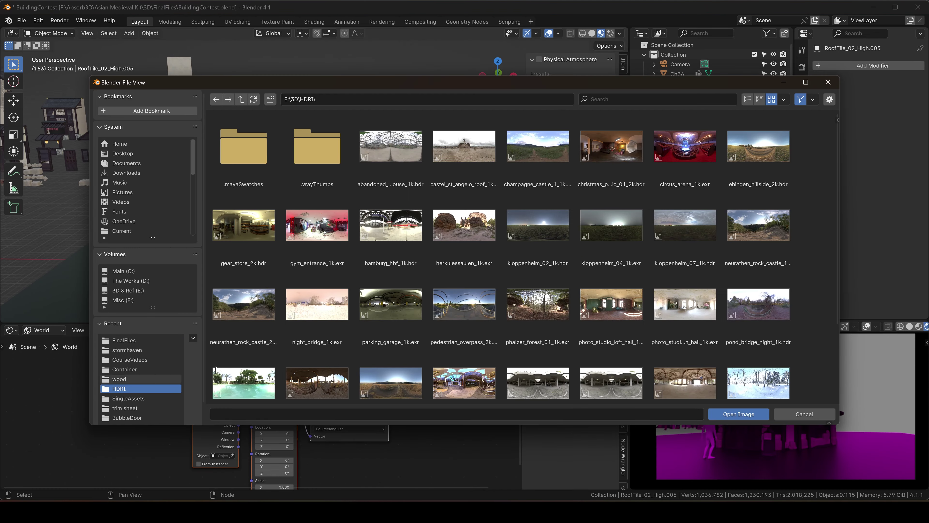
pyautogui.doubleClick(464, 146)
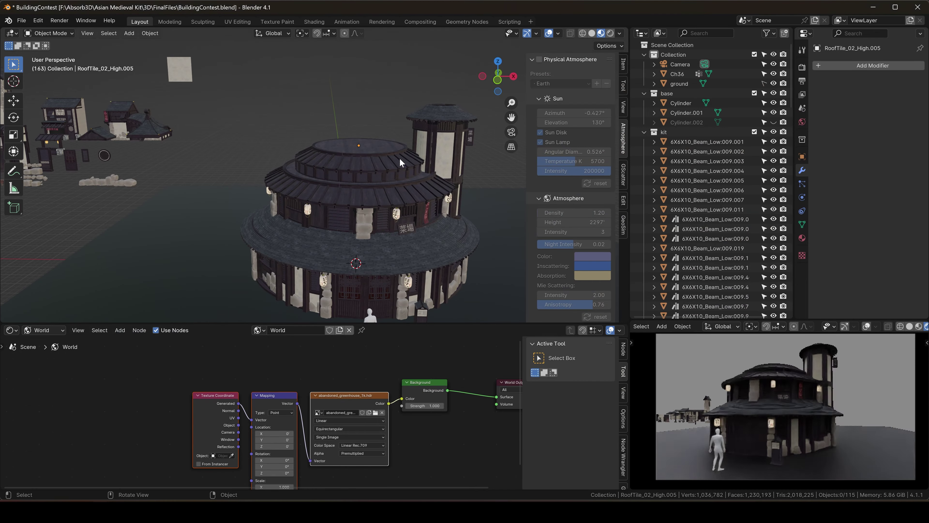
# - Try ehingen_hillside_2k.hdr as the world environment with a rotated mapping, and delete the environment texture nodes
pyautogui.click(375, 413)
pyautogui.doubleClick(470, 353)
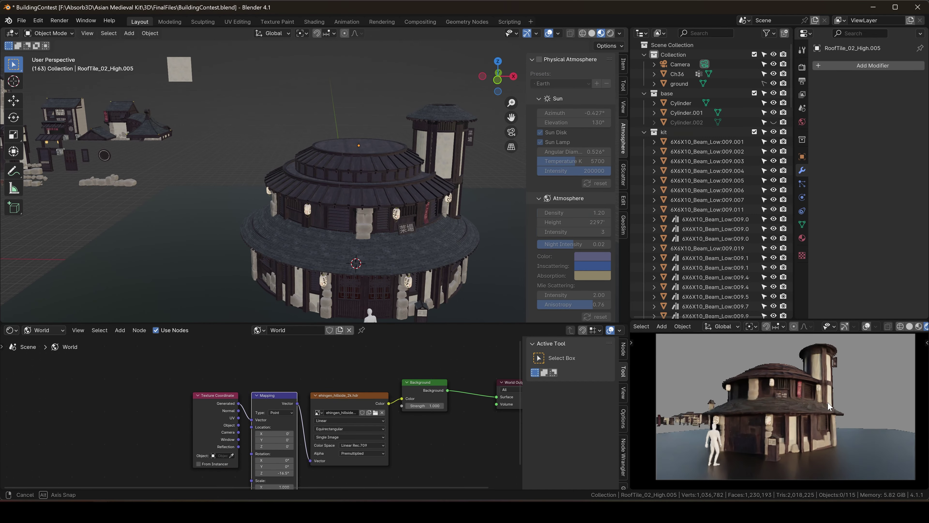
pyautogui.moveTo(273, 469); pyautogui.dragTo(256, 460, button='middle')
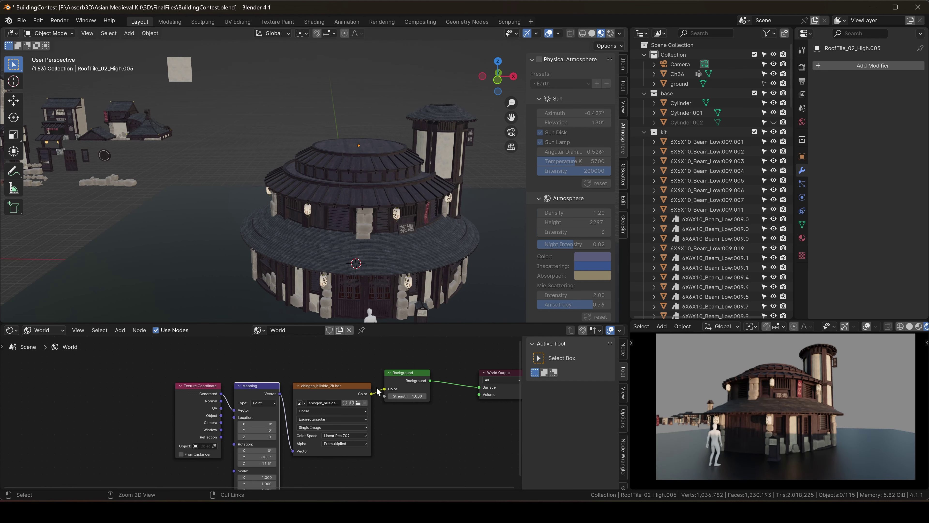
pyautogui.press('x')
# - Add a Sun light high beside the tower, aim it at the building and give it a warm orange color
pyautogui.press('KP_1')
pyautogui.hotkey('shift', 'a')
pyautogui.moveTo(348, 178)
pyautogui.click(406, 184)
pyautogui.press('g')
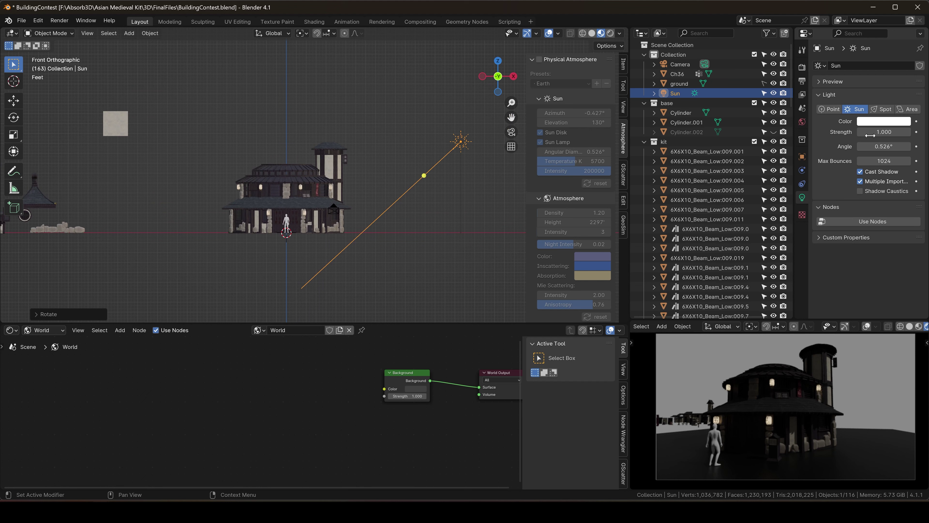
pyautogui.click(884, 121)
pyautogui.moveTo(837, 192); pyautogui.dragTo(841, 190)
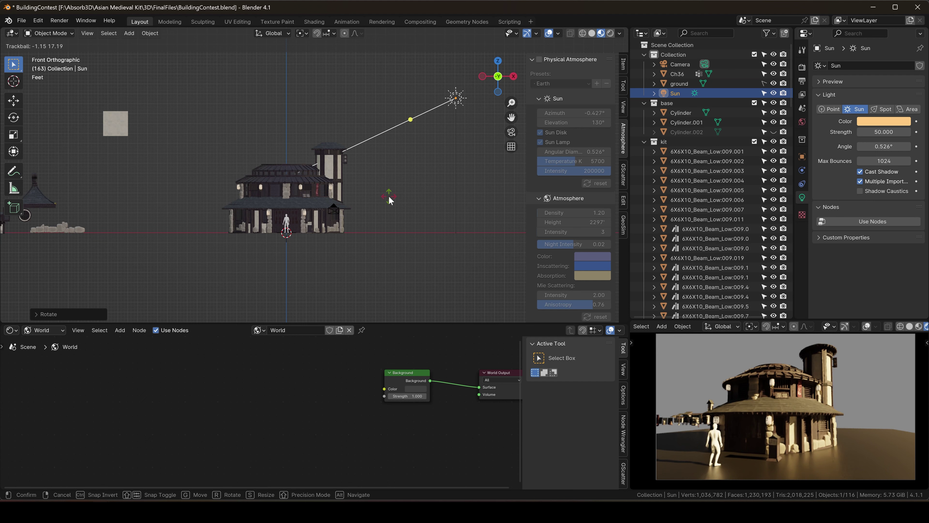
# - Freely rotate the sun light towards the tower and set its angle to 20° and strength to 15
pyautogui.press('r')
pyautogui.press('r')
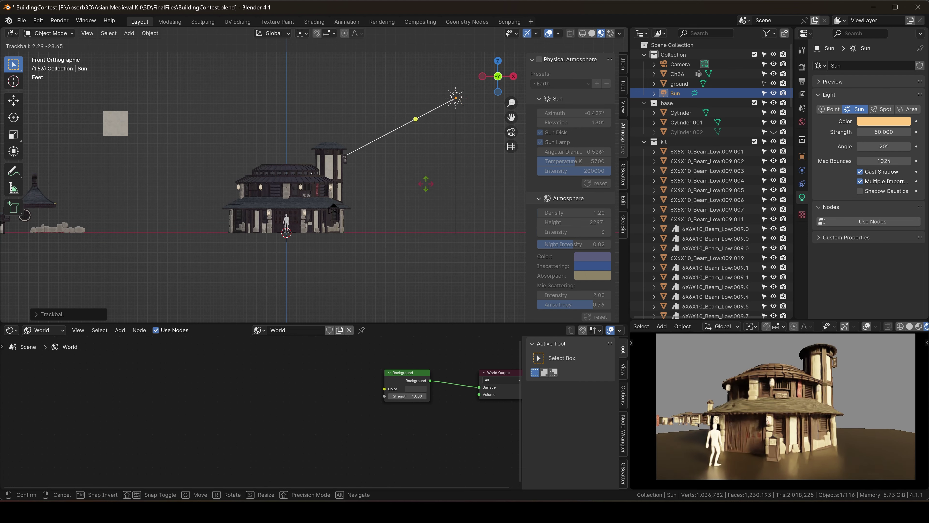
pyautogui.write('20')
pyautogui.press('Return')
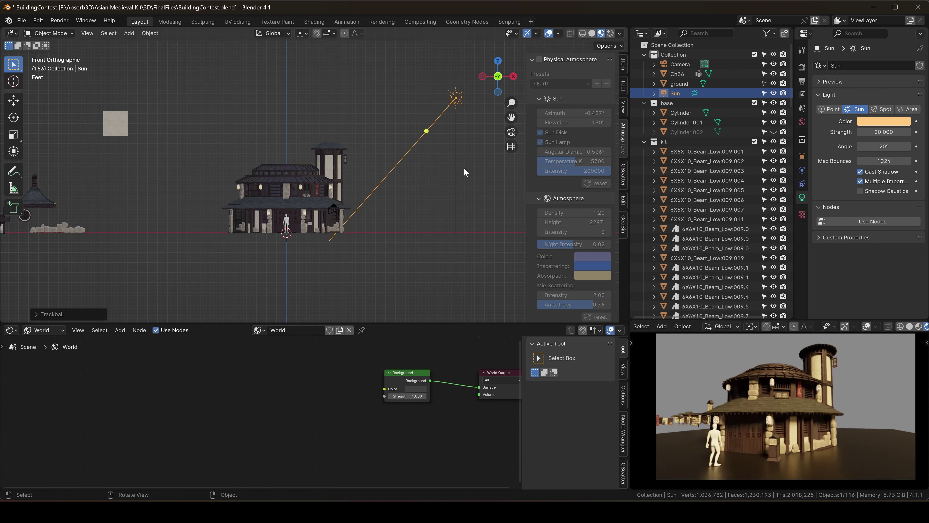
pyautogui.press('Return')
# - Try a duplicate of the sun light tinted red, and delete the duplicate
pyautogui.hotkey('shift', 'd')
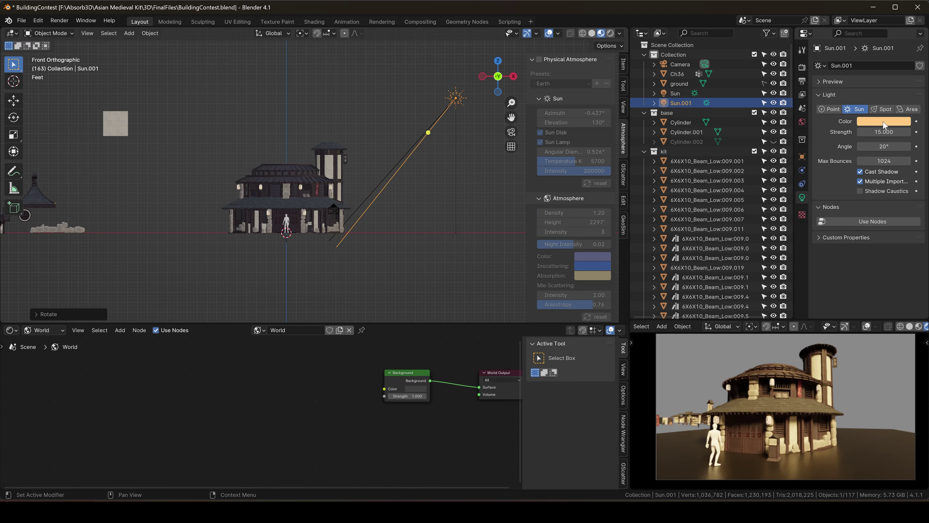
pyautogui.click(884, 122)
pyautogui.click(897, 168)
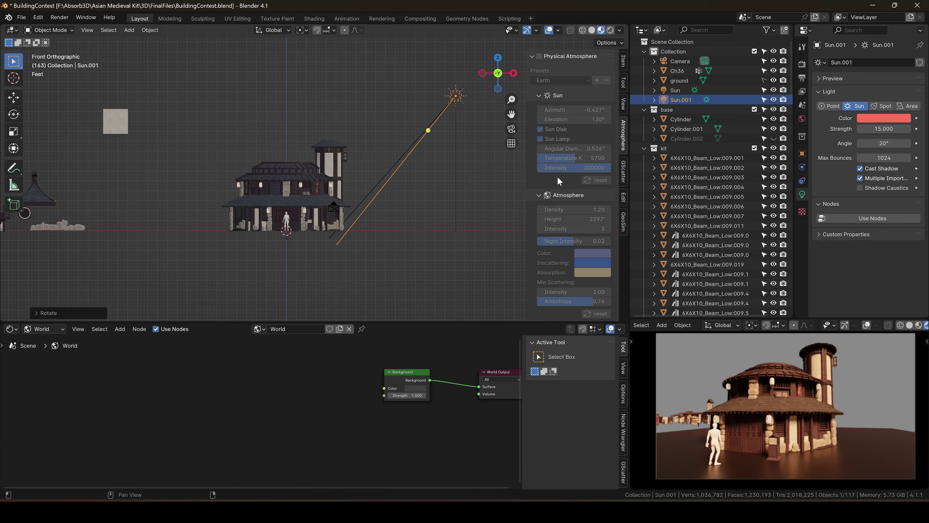
pyautogui.press('Delete')
# - Rotate the orange sun light to a steeper angle and set its strength to 10
pyautogui.click(403, 164)
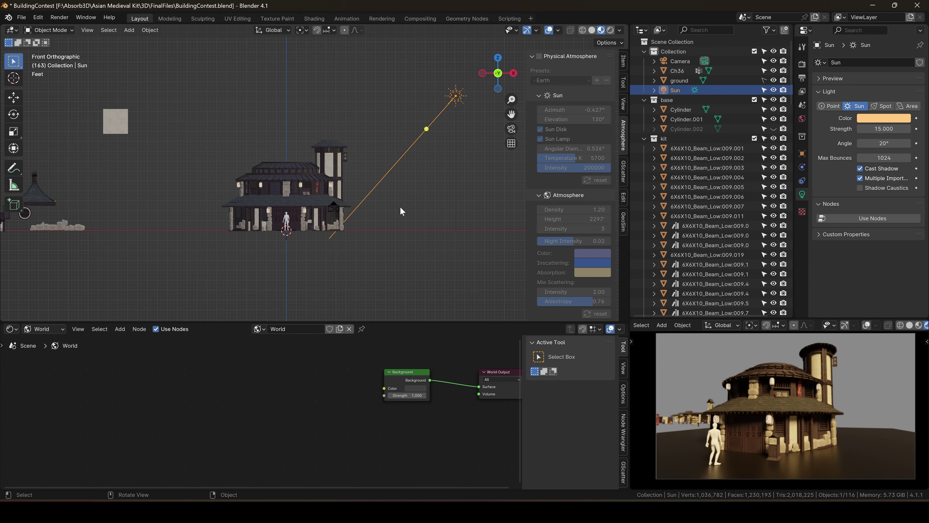
pyautogui.press('r')
pyautogui.scroll(2, 374, 205)
pyautogui.press('n')
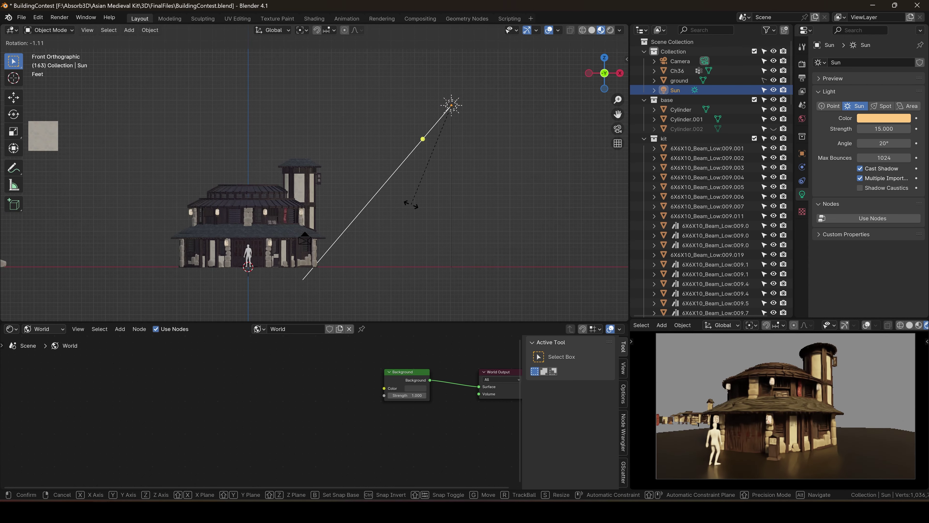
# - Add a mapped environment texture to the world background and load ehingen_hillside_2k.hdr into it
pyautogui.click(395, 373)
pyautogui.hotkey('ctrl', 't')
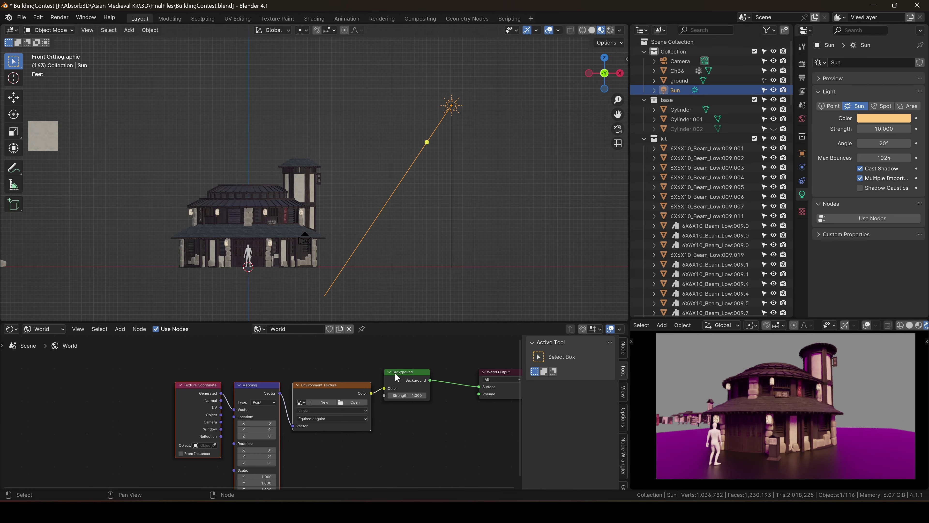
pyautogui.click(353, 402)
pyautogui.click(119, 338)
pyautogui.doubleClick(748, 147)
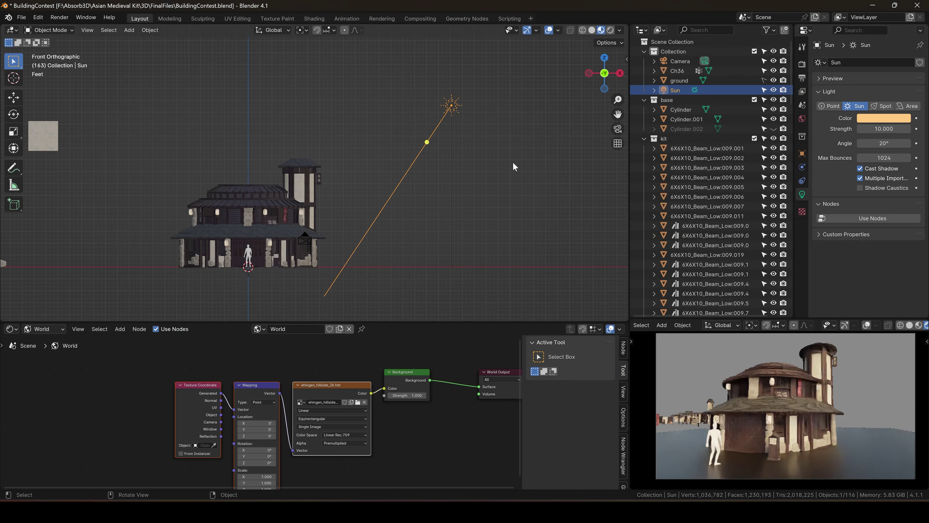
# - Delete the Sun light and try other HDRIs, including christmas_photo_studio_01_2k.hdr, as the environment image
pyautogui.click(423, 144)
pyautogui.press('Delete')
pyautogui.click(356, 403)
pyautogui.doubleClick(440, 229)
pyautogui.click(358, 402)
pyautogui.doubleClick(390, 281)
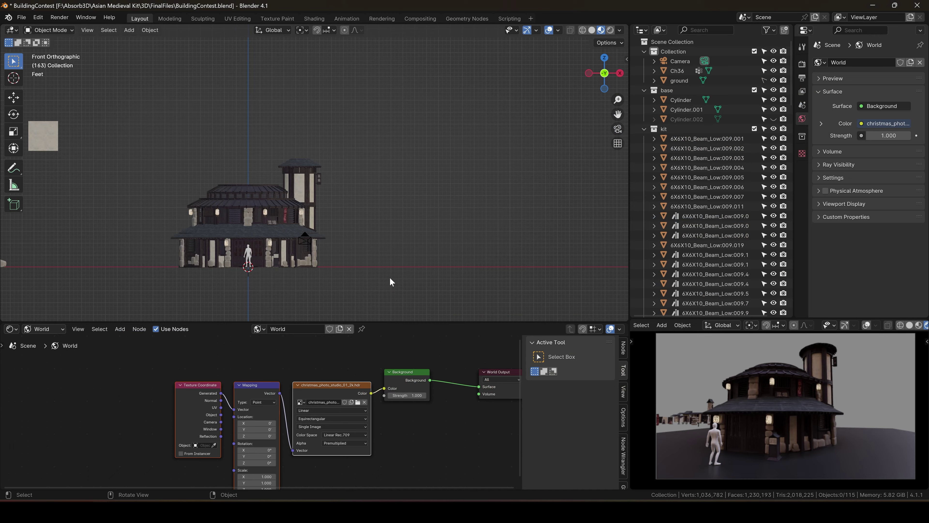
# - Try the photo_studio_loft_hall HDRI, reload ehingen_hillside_2k.hdr and set the mapping's Z rotation to -30°
pyautogui.scroll(-10, 708, 181)
pyautogui.click(358, 402)
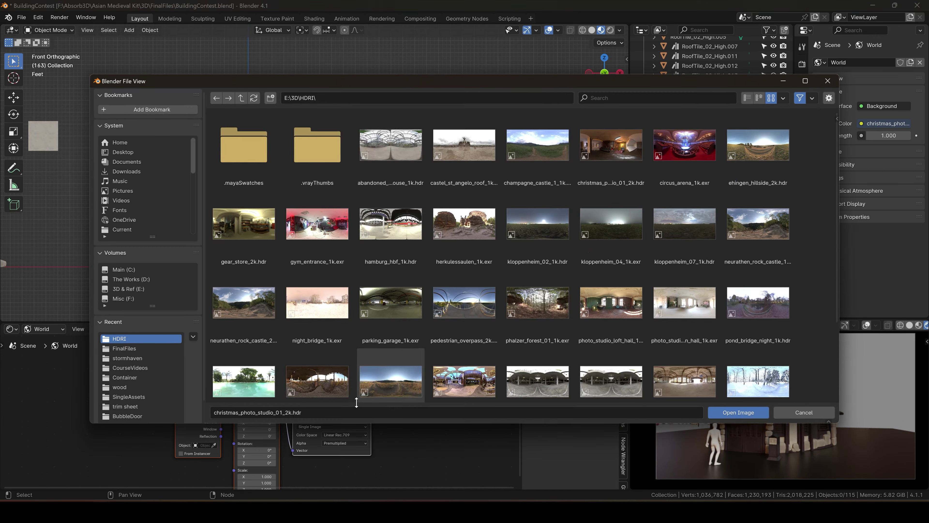
pyautogui.doubleClick(589, 311)
pyautogui.click(357, 402)
pyautogui.doubleClick(750, 150)
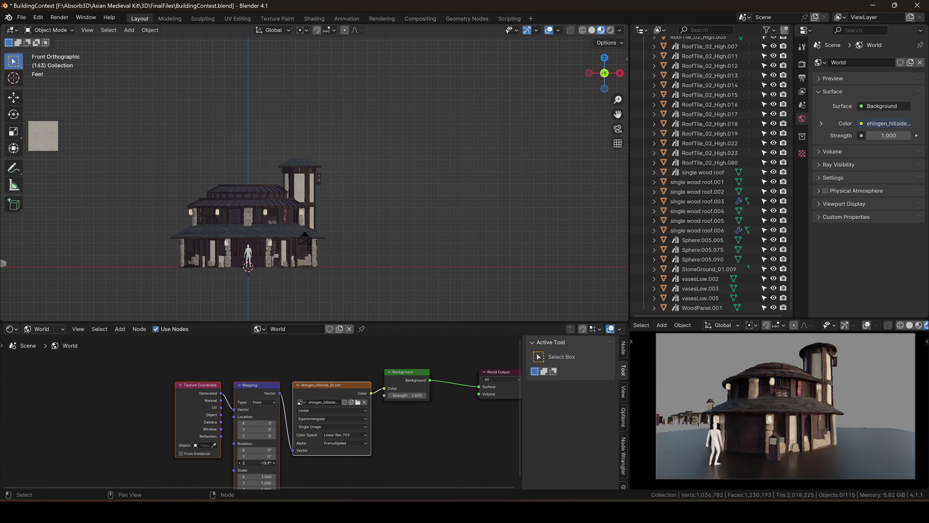
# - Set the camera's focal length to 75 mm and reframe the shot so the whole building fills it
pyautogui.scroll(5, 415, 172)
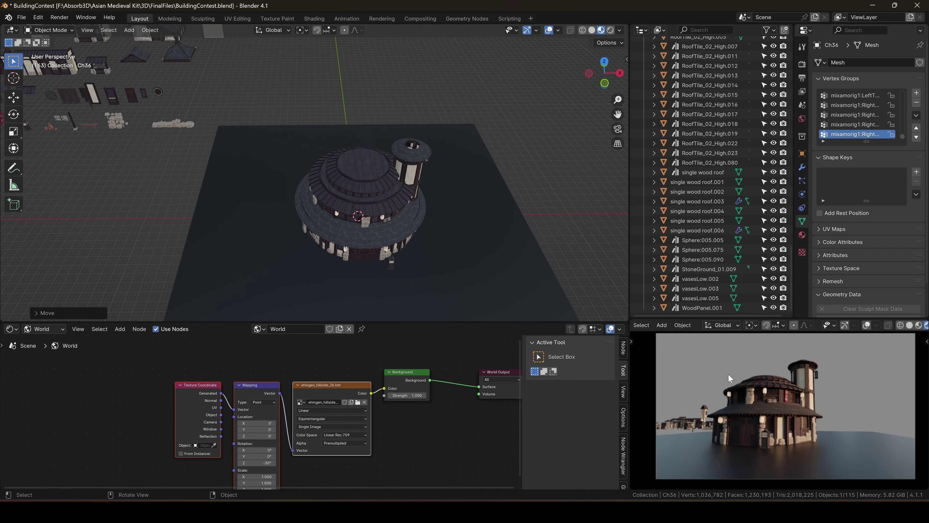
pyautogui.click(811, 325)
pyautogui.moveTo(878, 109); pyautogui.dragTo(892, 110)
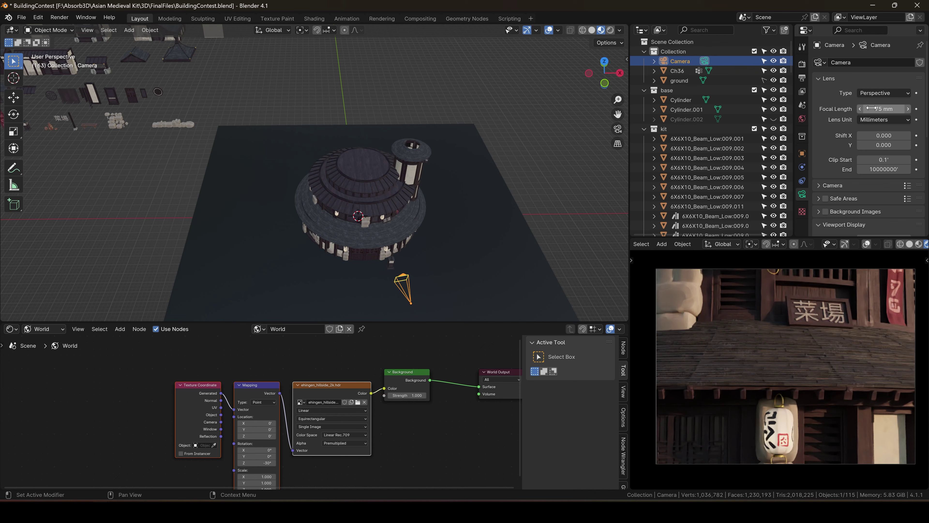
pyautogui.scroll(-6, 802, 354)
pyautogui.moveTo(802, 354)
pyautogui.keyDown('shift'); pyautogui.mouseDown(button='middle')
pyautogui.moveTo(805, 370)
pyautogui.moveTo(813, 357)
pyautogui.mouseUp(button='middle'); pyautogui.keyUp('shift')
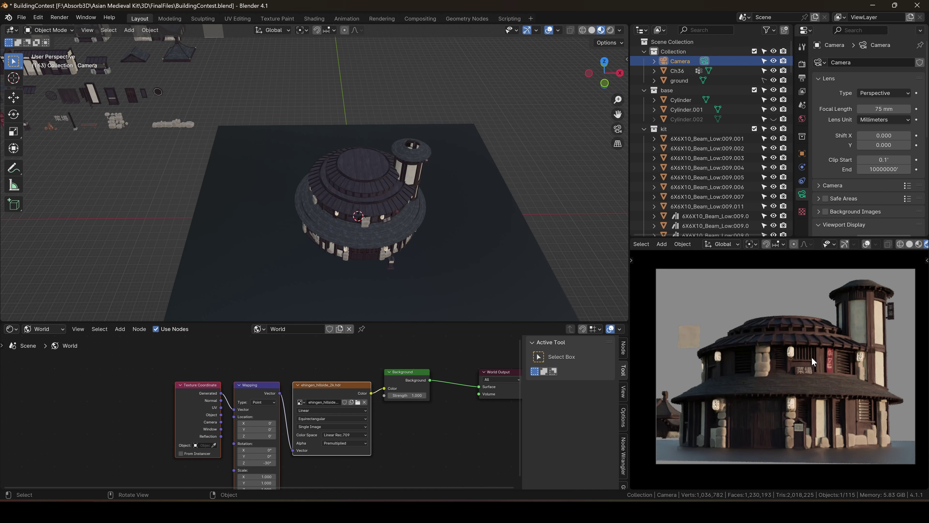
# - Select all the spare kit pieces behind the building and move them along X, out of the camera's view
pyautogui.scroll(-6, 392, 189)
pyautogui.keyDown('shift'); pyautogui.moveTo(391, 189); pyautogui.dragTo(433, 206, button='middle'); pyautogui.keyUp('shift')
pyautogui.moveTo(157, 78); pyautogui.dragTo(354, 192)
pyautogui.press('g')
pyautogui.press('x')
pyautogui.click(424, 142)
pyautogui.keyDown('shift'); pyautogui.moveTo(424, 142); pyautogui.dragTo(305, 151, button='middle'); pyautogui.keyUp('shift')
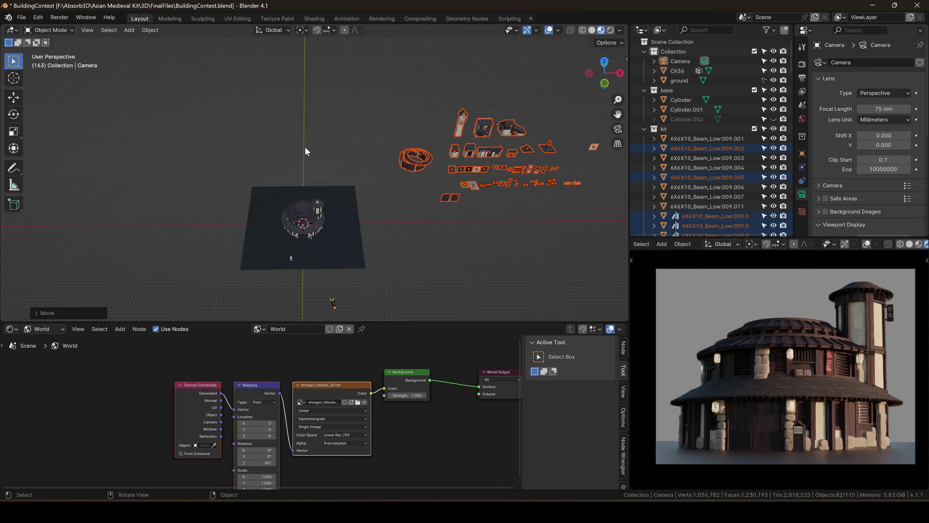
# - Raise the emission strength of the Lantern_White material to about 24.9
pyautogui.click(712, 395)
pyautogui.click(802, 235)
pyautogui.click(46, 354)
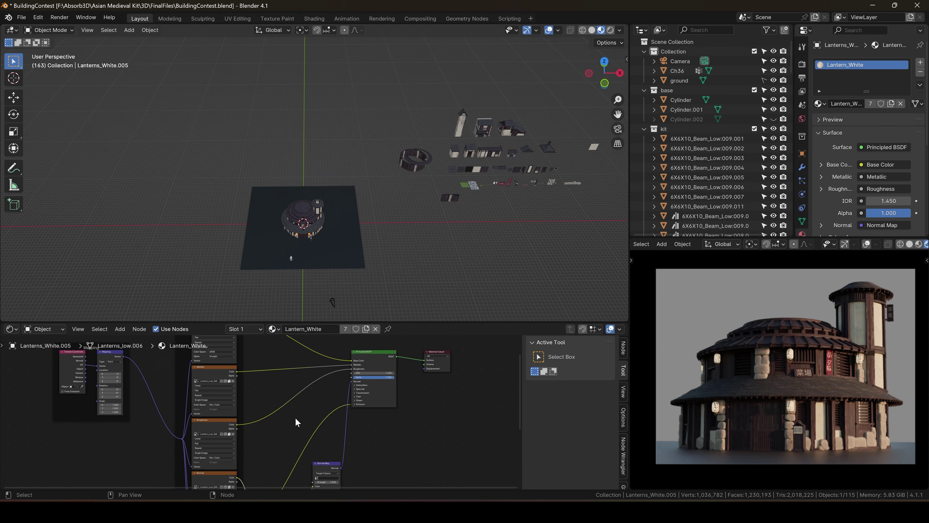
pyautogui.scroll(6, 322, 399)
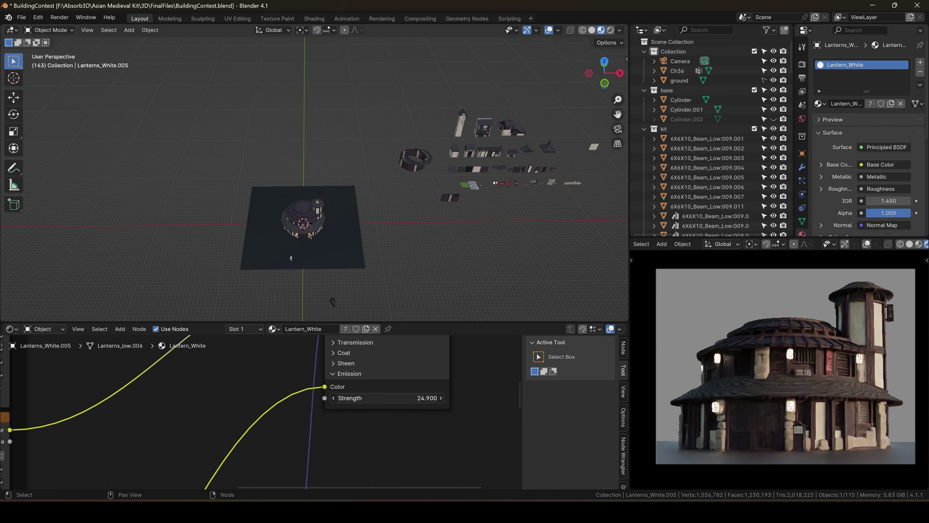
# - Switch the shader nodes back to World and set the HDRI mapping rotation to X 19°, Y 24.8°, Z -27.1°
pyautogui.scroll(-5, 255, 376)
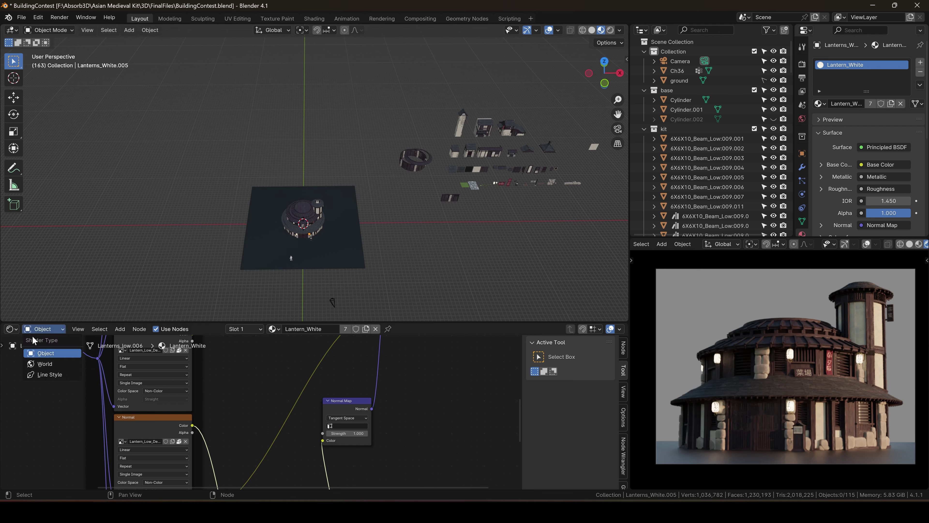
pyautogui.click(44, 363)
pyautogui.scroll(5, 238, 388)
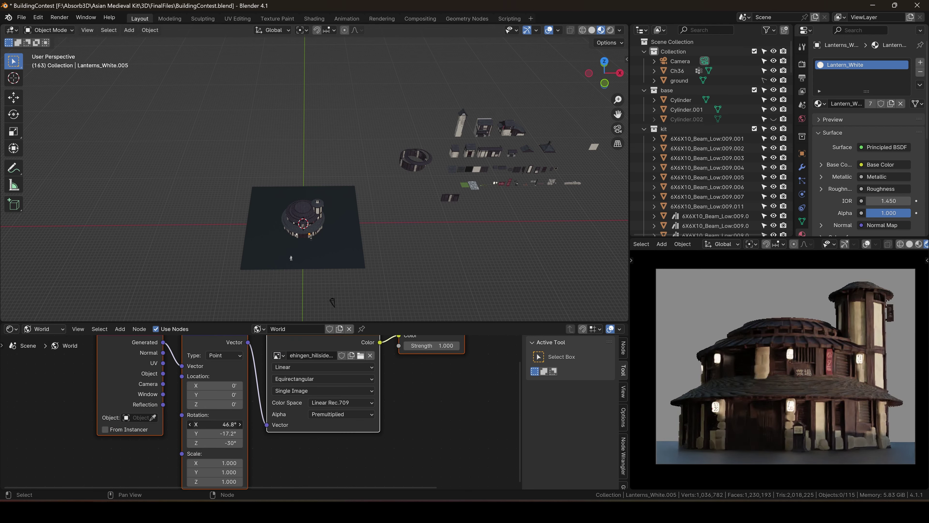
pyautogui.moveTo(215, 424); pyautogui.dragTo(208, 442)
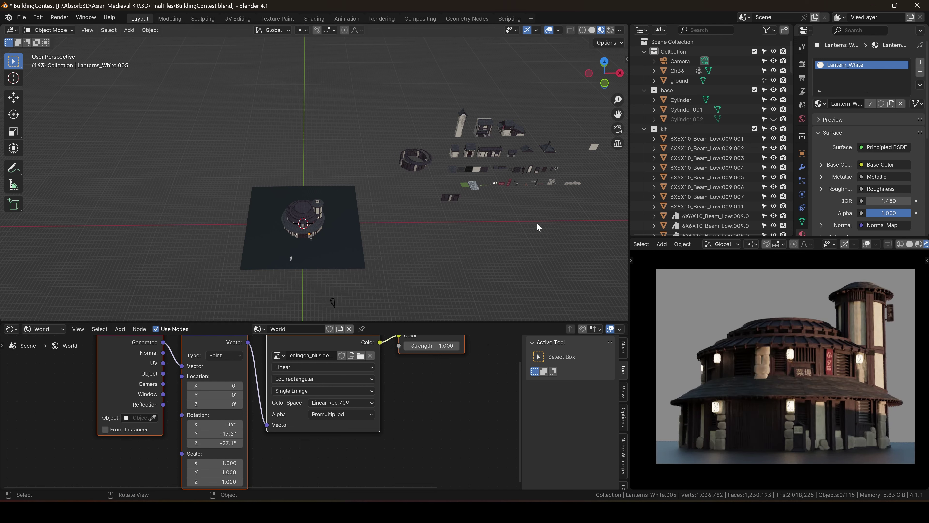
pyautogui.moveTo(224, 424); pyautogui.dragTo(334, 425)
pyautogui.press('Escape')
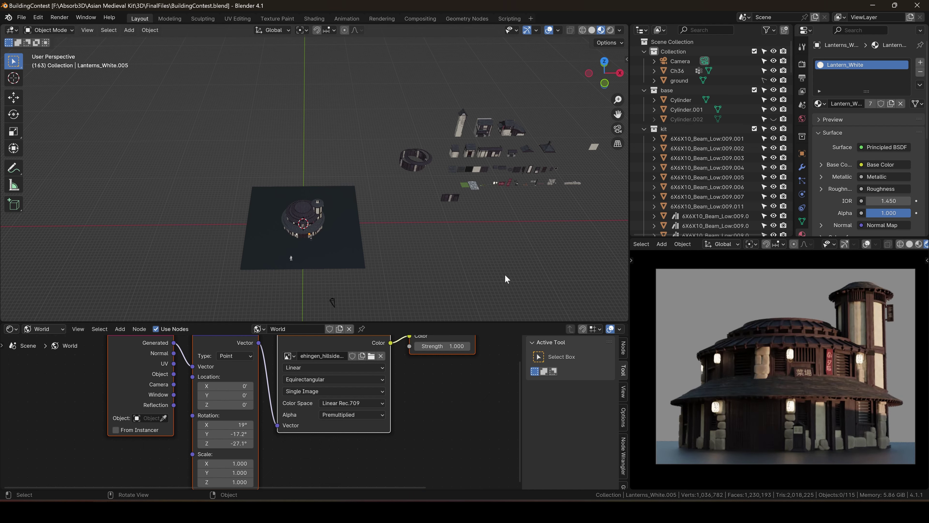
pyautogui.moveTo(224, 434); pyautogui.dragTo(247, 433)
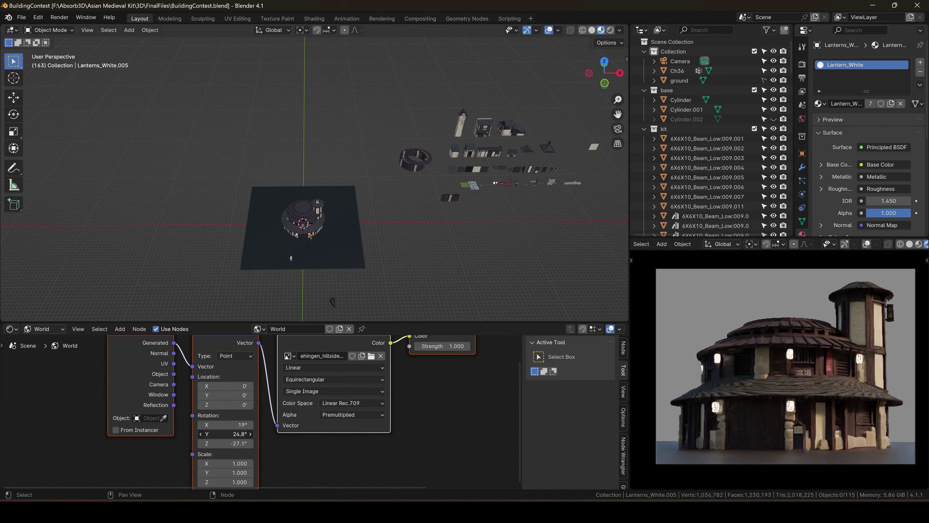
# - Add an area light in front of the building and freely rotate it to face the walls
pyautogui.scroll(-4, 351, 364)
pyautogui.moveTo(379, 379); pyautogui.dragTo(363, 414, button='middle')
pyautogui.scroll(8, 315, 253)
pyautogui.hotkey('shift', 'a')
pyautogui.keyDown('shift'); pyautogui.moveTo(245, 215); pyautogui.dragTo(363, 165, button='middle'); pyautogui.keyUp('shift')
pyautogui.moveTo(311, 215)
pyautogui.click(393, 243)
pyautogui.press('r')
pyautogui.press('r')
pyautogui.click(335, 227)
# - Reposition the area light near the human figure, tint it light blue and set its power to 50 W
pyautogui.press('g')
pyautogui.press('r')
pyautogui.press('g')
pyautogui.click(292, 175)
pyautogui.moveTo(880, 129)
pyautogui.mouseDown()
pyautogui.moveTo(900, 129)
pyautogui.moveTo(886, 129)
pyautogui.mouseUp()
pyautogui.click(883, 118)
pyautogui.click(853, 161)
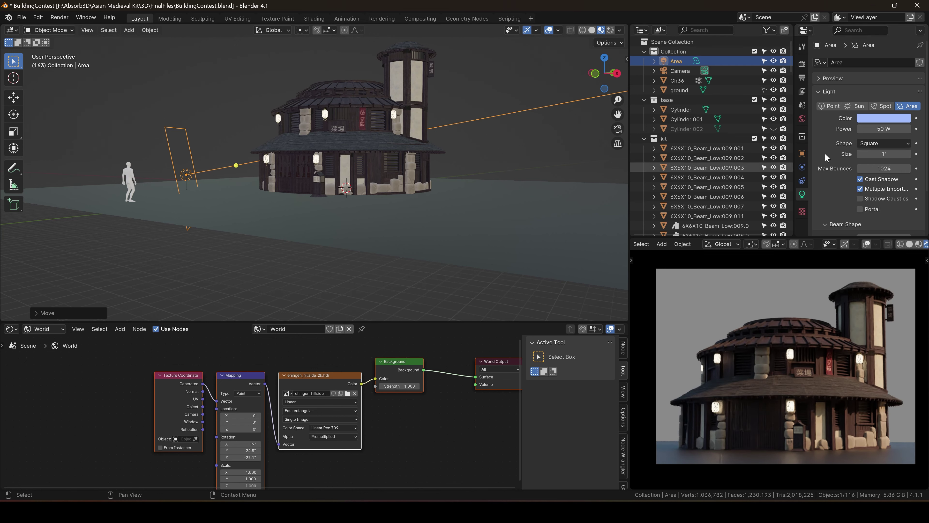
# - Raise the area light's power to 185.2 W, turn it about the Z axis and shift it horizontally
pyautogui.moveTo(329, 165); pyautogui.dragTo(333, 195, button='middle')
pyautogui.press('r')
pyautogui.press('z')
pyautogui.click(331, 165)
pyautogui.press('g')
pyautogui.hotkey('shift', 'z')
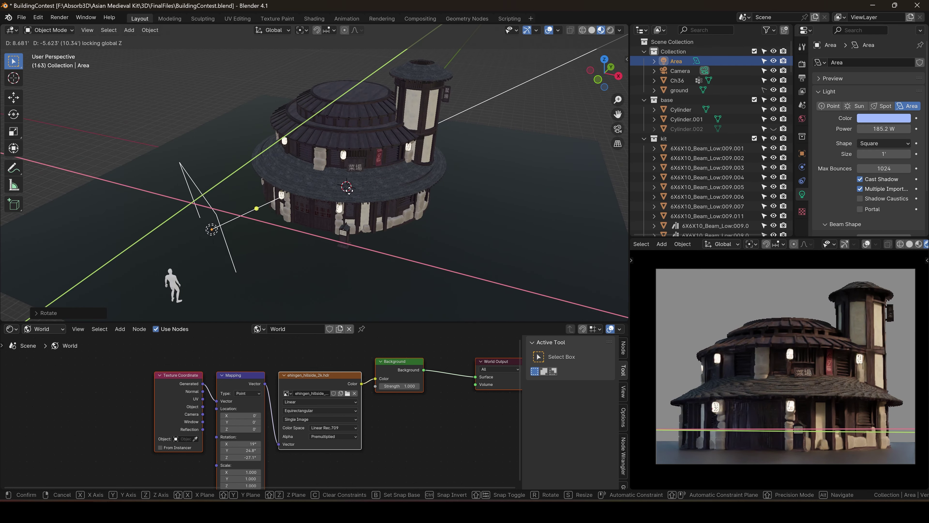
pyautogui.click(345, 187)
# - Shift the blue area light horizontally once more and deepen its color to a darker blue
pyautogui.click(237, 90)
pyautogui.press('g')
pyautogui.hotkey('shift', 'z')
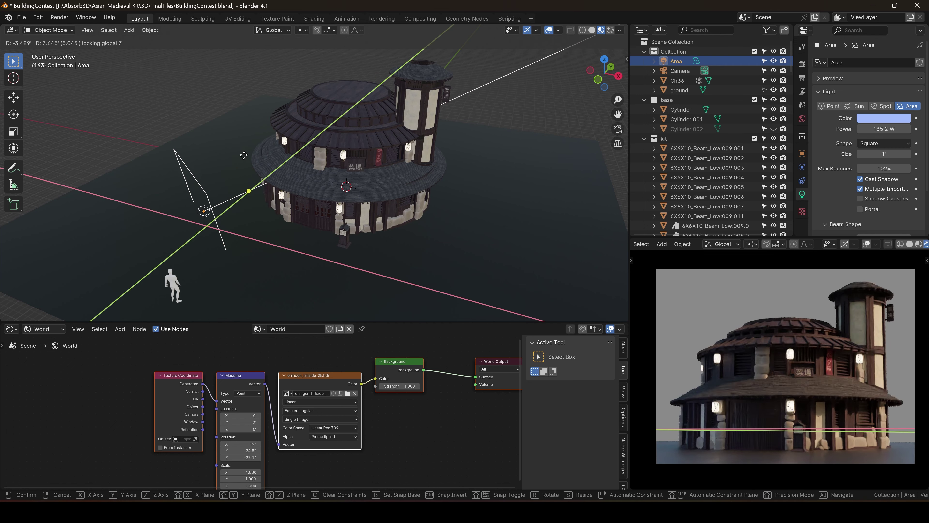
pyautogui.click(238, 167)
pyautogui.click(875, 119)
pyautogui.click(902, 149)
pyautogui.click(486, 170)
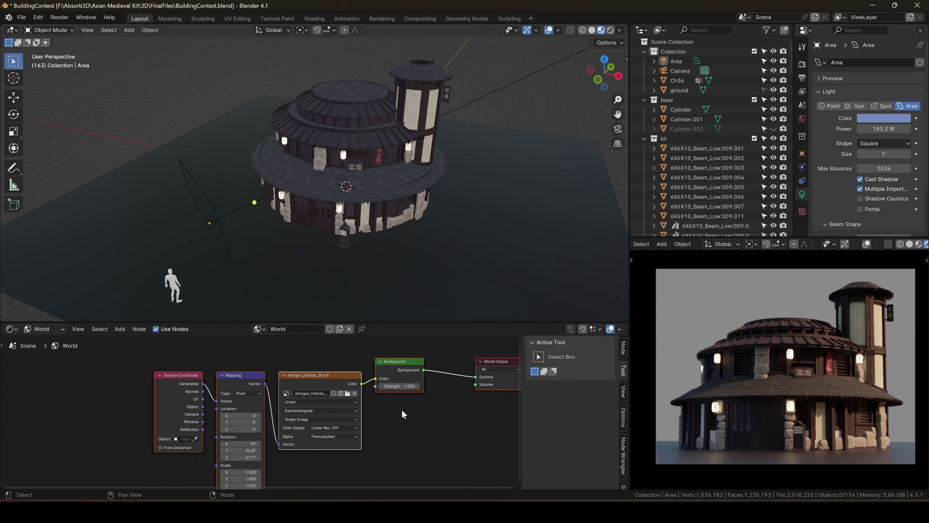
pyautogui.moveTo(403, 414); pyautogui.dragTo(385, 395, button='middle')
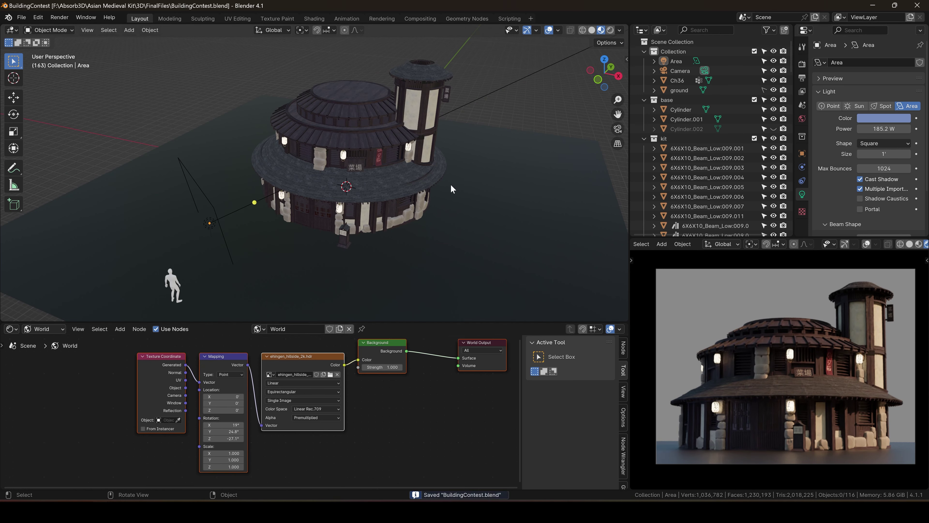
# - Check the lanterns in the rendered camera view and lower the Lantern_White material's emission strength
pyautogui.press('q')
pyautogui.click(809, 366)
pyautogui.scroll(5, 807, 375)
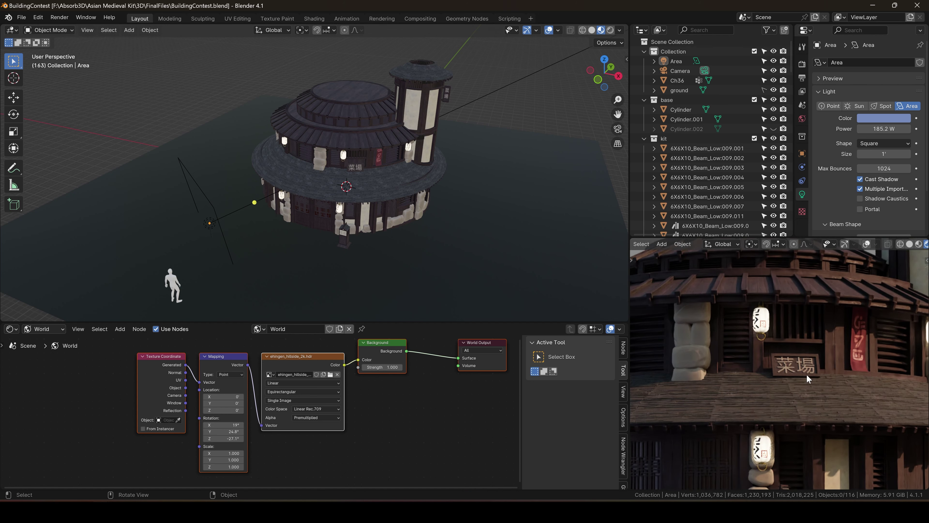
pyautogui.scroll(-5, 808, 378)
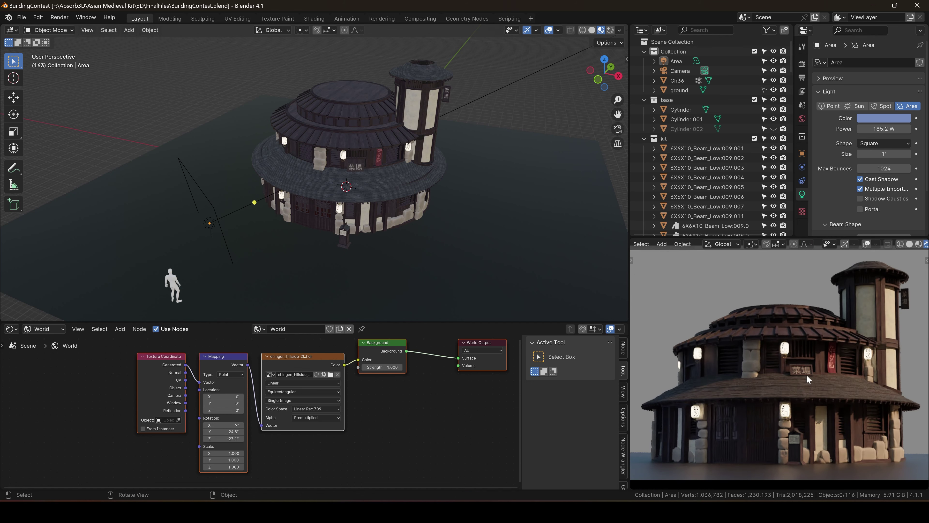
pyautogui.scroll(-2, 787, 367)
pyautogui.click(343, 155)
pyautogui.click(43, 329)
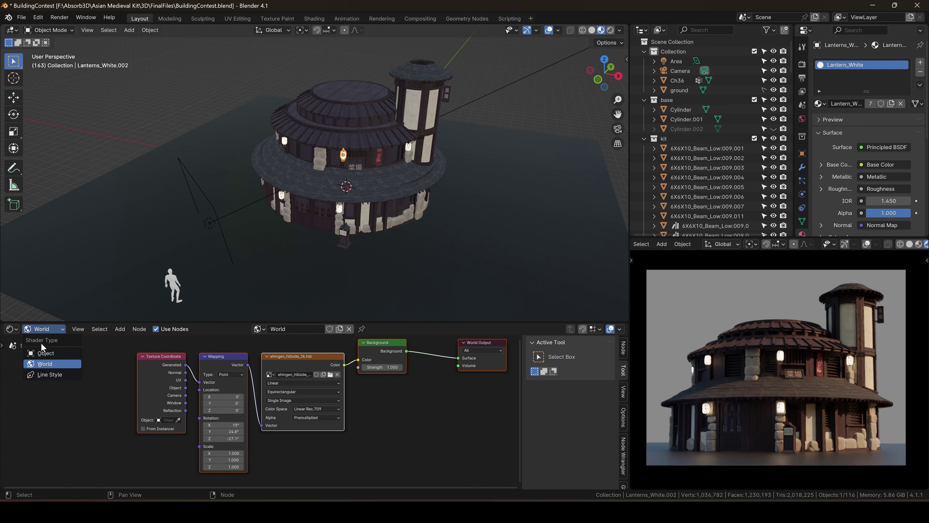
pyautogui.click(44, 353)
pyautogui.scroll(-3, 392, 442)
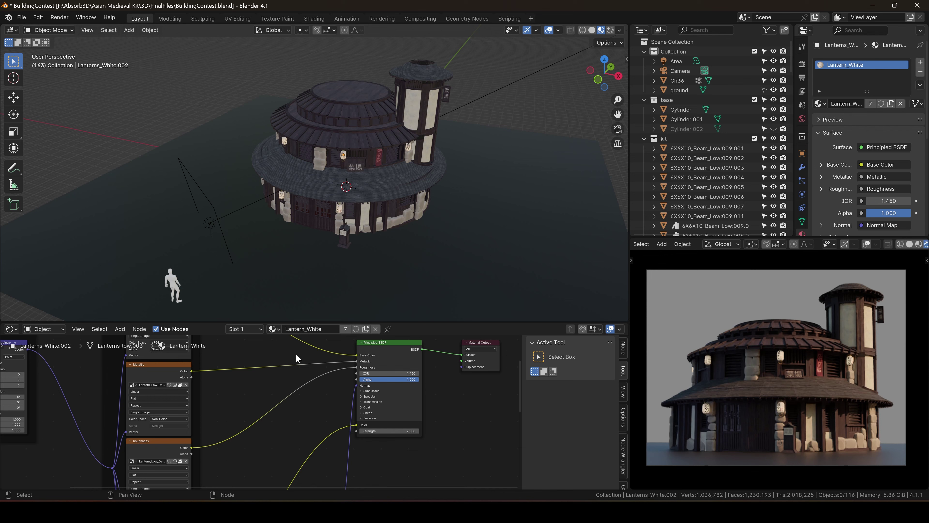
# - Return to the World nodes and replace the environment image with wide_street_01_2k.hdr
pyautogui.click(43, 329)
pyautogui.click(43, 363)
pyautogui.scroll(5, 301, 388)
pyautogui.click(265, 359)
pyautogui.scroll(-5, 394, 324)
pyautogui.doubleClick(539, 349)
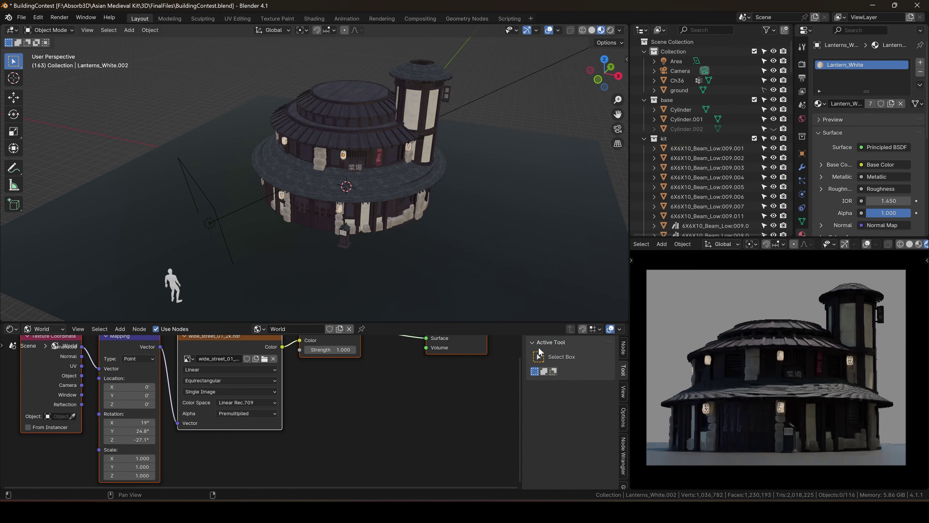
# - Set the environment mapping rotation to 0° on X and Y and 57.7° on Z
pyautogui.write('0')
pyautogui.press('Return')
pyautogui.doubleClick(129, 422)
pyautogui.write('0')
pyautogui.press('Return')
pyautogui.moveTo(129, 440)
pyautogui.mouseDown()
pyautogui.moveTo(163, 440)
pyautogui.moveTo(122, 431)
pyautogui.mouseUp()
pyautogui.rightClick(126, 430)
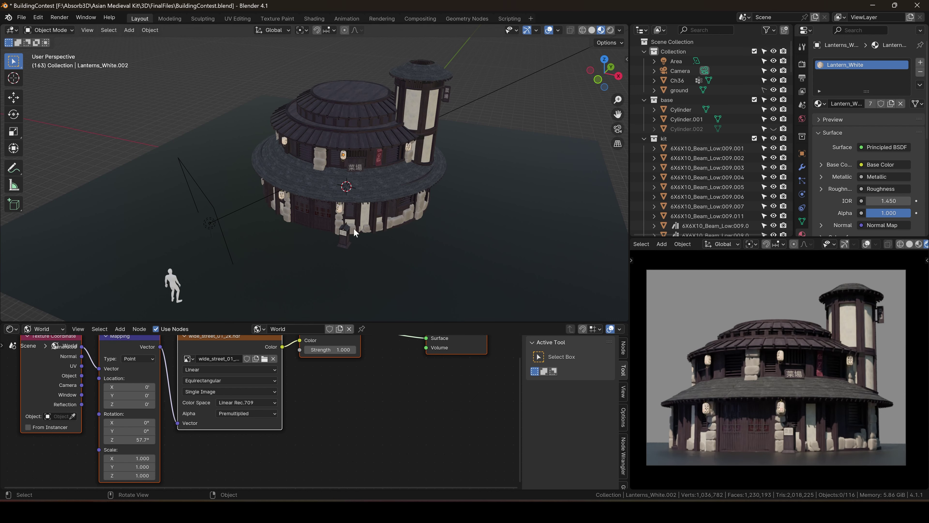
# - Lighten the ground material's base color to a neutral grey and set its roughness to 0.310
pyautogui.click(680, 90)
pyautogui.click(881, 165)
pyautogui.moveTo(901, 258); pyautogui.dragTo(901, 244)
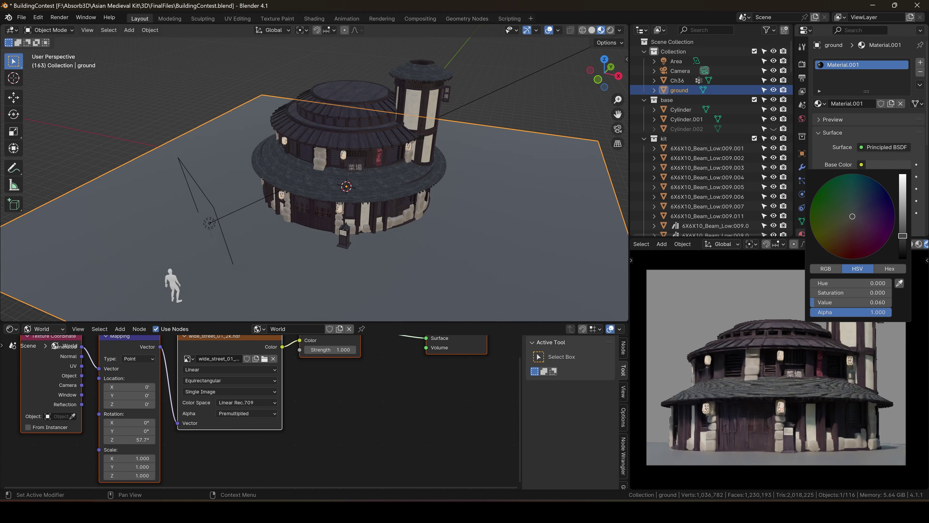
pyautogui.click(885, 165)
pyautogui.moveTo(890, 189); pyautogui.dragTo(883, 189)
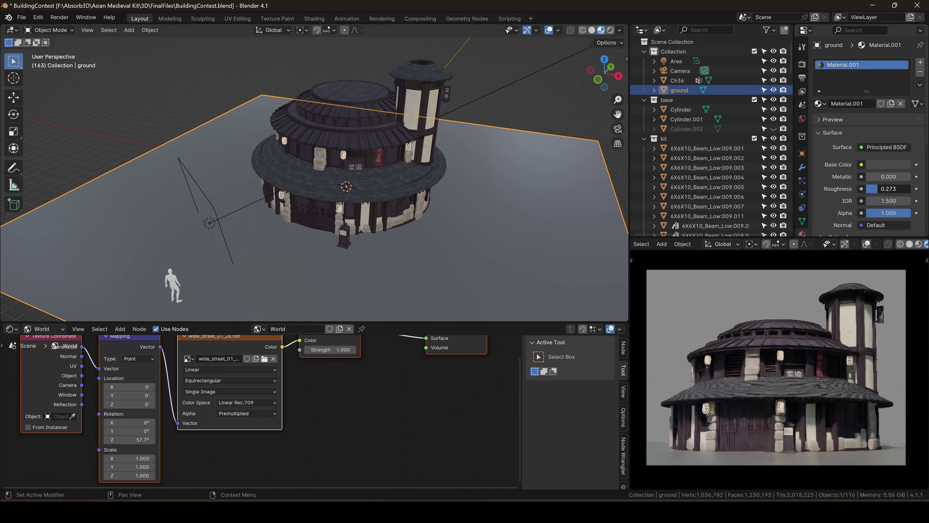
pyautogui.click(531, 104)
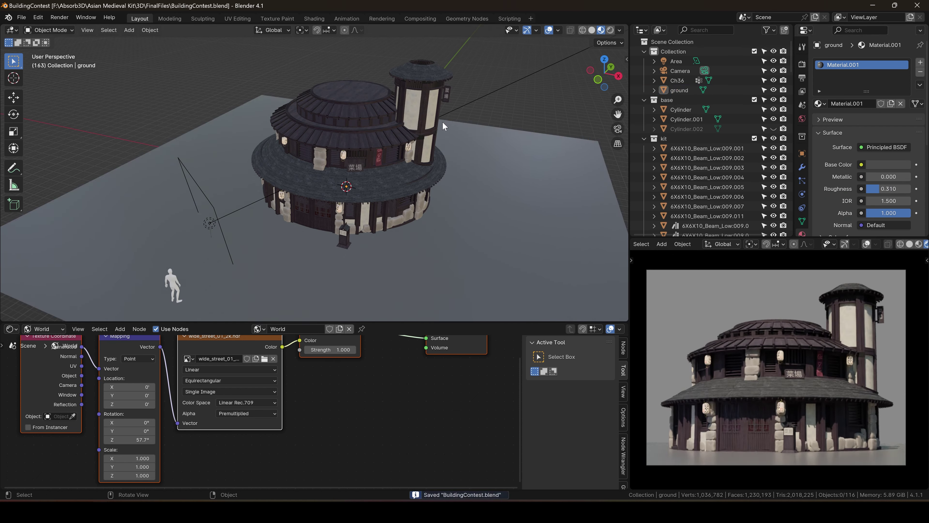
# - Move the area light horizontally in front of the building and change its color to a soft red
pyautogui.click(212, 206)
pyautogui.press('g')
pyautogui.hotkey('shift', 'z')
pyautogui.click(245, 235)
pyautogui.click(878, 118)
pyautogui.click(857, 165)
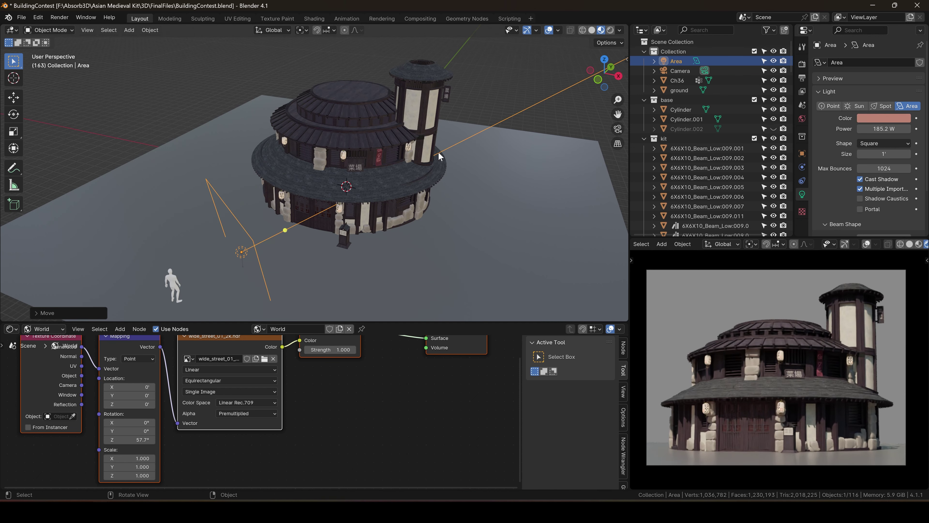
# - Rotate the red area light to point upward, turn off its shadow casting and set its power to 250 W
pyautogui.press('r')
pyautogui.click(275, 148)
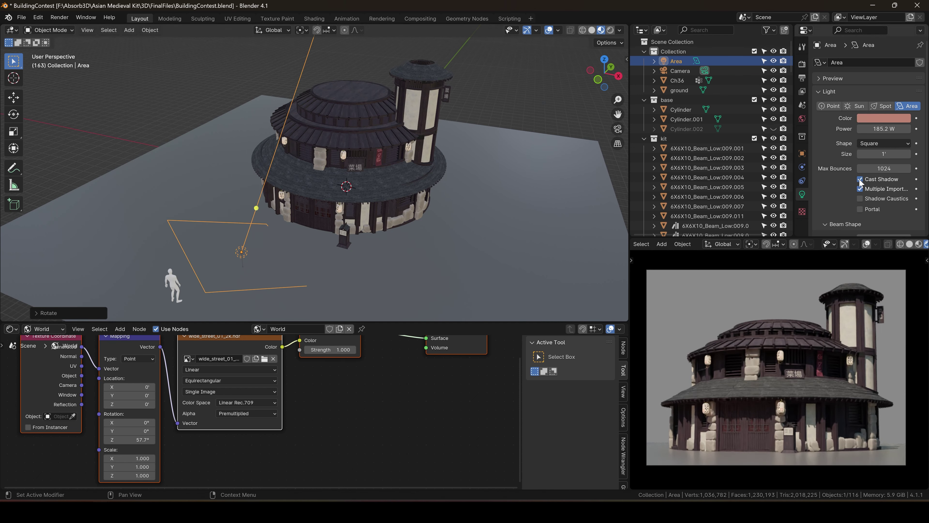
pyautogui.moveTo(869, 128)
pyautogui.mouseDown()
pyautogui.moveTo(889, 128)
pyautogui.moveTo(869, 128)
pyautogui.mouseUp()
pyautogui.doubleClick(774, 61)
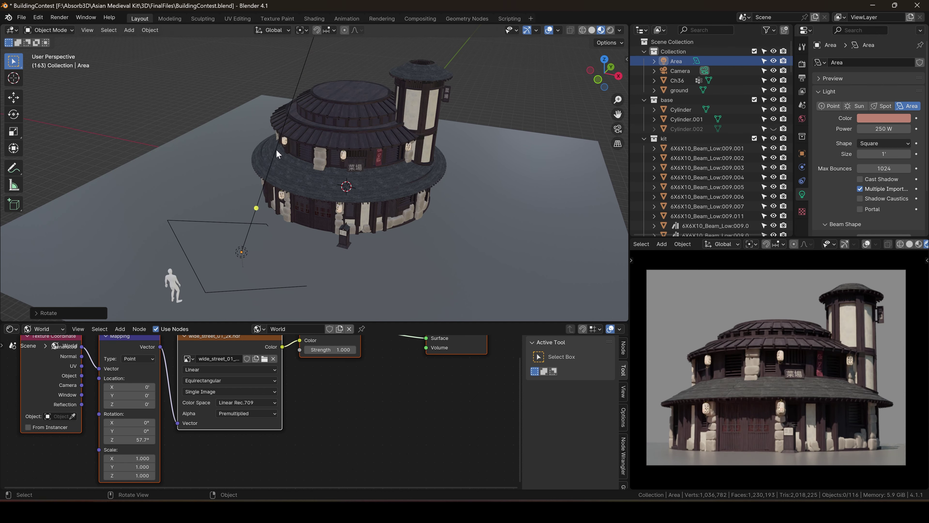
# - Duplicate the red area light, place the copy near the top of the side tower and rotate it
pyautogui.click(255, 223)
pyautogui.moveTo(303, 235); pyautogui.dragTo(318, 212, button='middle')
pyautogui.hotkey('shift', 'd')
pyautogui.click(468, 91)
pyautogui.press('r')
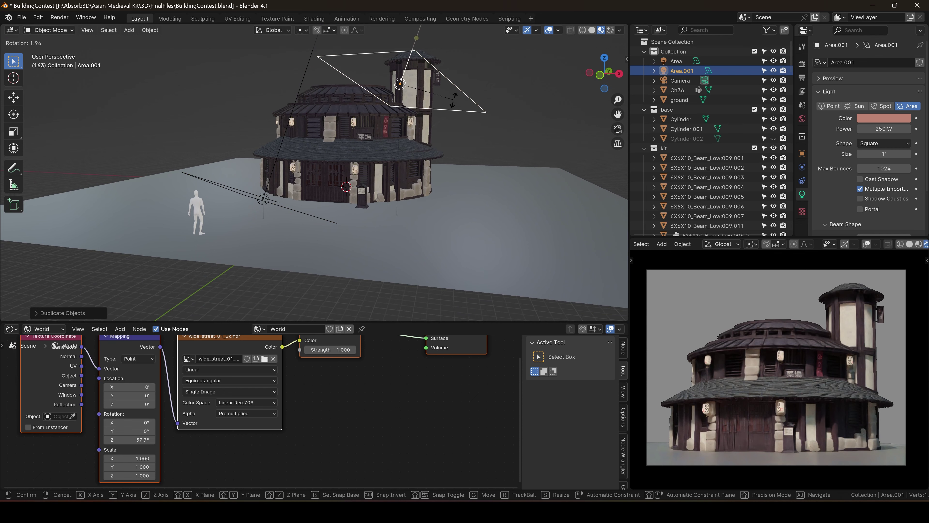
pyautogui.click(448, 115)
pyautogui.moveTo(449, 115); pyautogui.dragTo(481, 100, button='middle')
# - Raise the copied area light along Z and place another duplicate near the foot of the side tower
pyautogui.press('g')
pyautogui.press('z')
pyautogui.click(399, 117)
pyautogui.hotkey('shift', 'd')
pyautogui.click(484, 223)
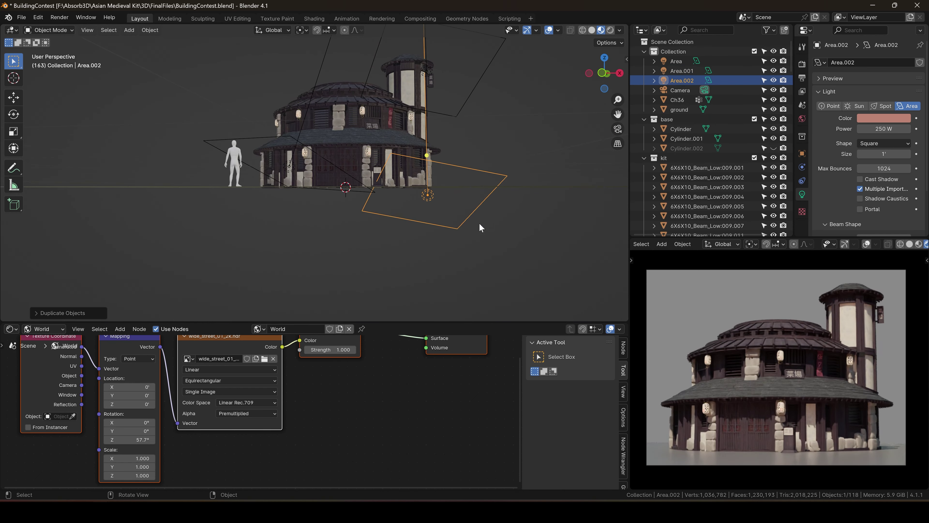
# - Scale up the ground plane beneath the building and save the file
pyautogui.click(483, 227)
pyautogui.moveTo(482, 227); pyautogui.dragTo(518, 137, button='middle')
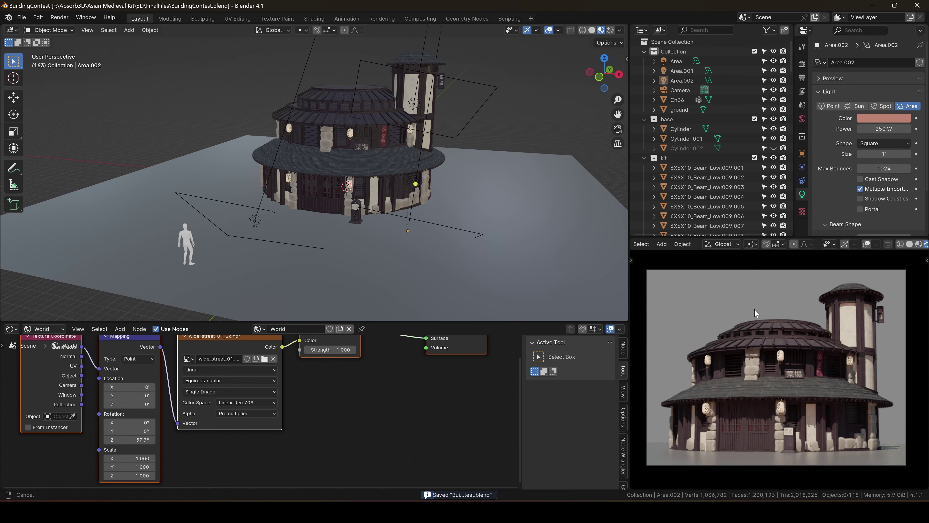
pyautogui.scroll(-1, 755, 309)
pyautogui.click(513, 220)
pyautogui.press('s')
pyautogui.click(4, 184)
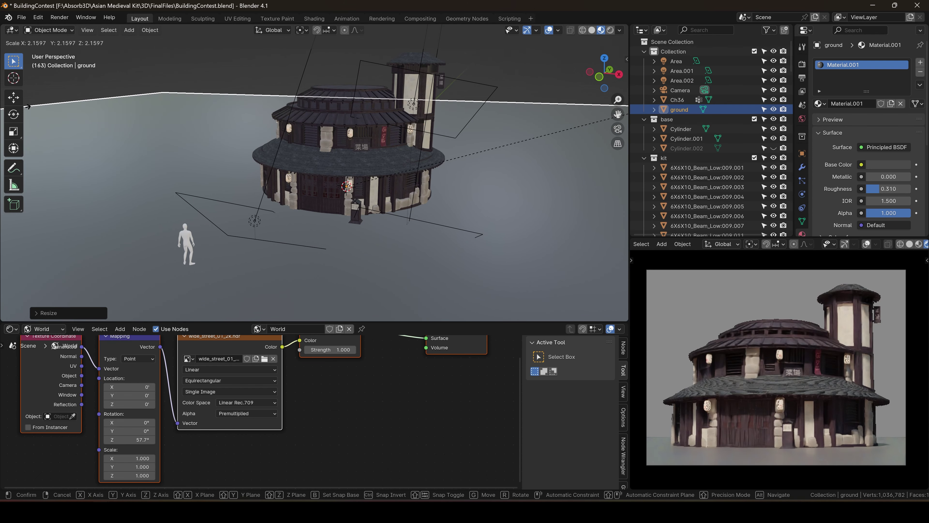
pyautogui.click(507, 101)
pyautogui.hotkey('ctrl', 's')
# - Add an empty at the centre of the building and scale it up so its axes extend well beyond the walls
pyautogui.moveTo(506, 100); pyautogui.dragTo(430, 138, button='middle')
pyautogui.hotkey('shift', 'a')
pyautogui.click(472, 139)
pyautogui.scroll(-3, 367, 182)
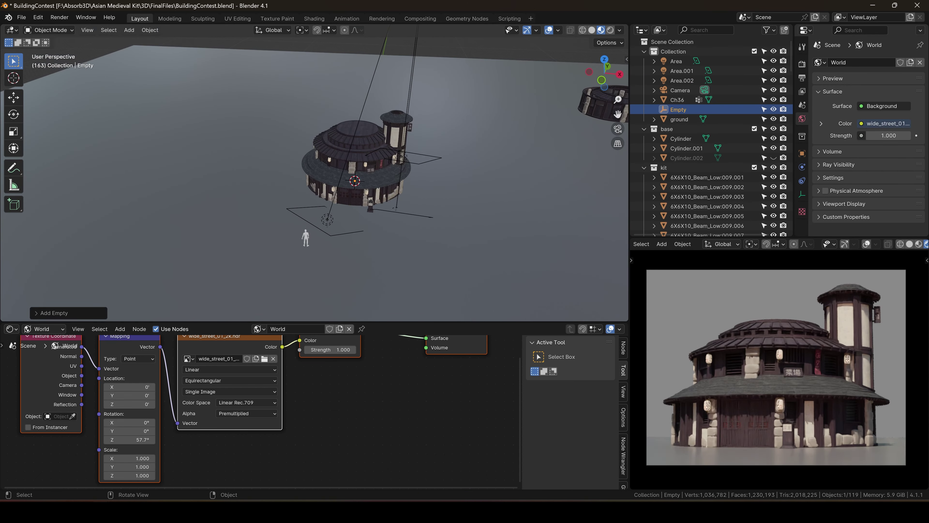
pyautogui.press('s')
pyautogui.click(332, 239)
# - Enable depth of field on the camera and pick the empty as its focus object
pyautogui.click(681, 91)
pyautogui.scroll(-5, 836, 202)
pyautogui.click(826, 227)
pyautogui.click(839, 226)
pyautogui.scroll(-4, 842, 205)
pyautogui.click(906, 164)
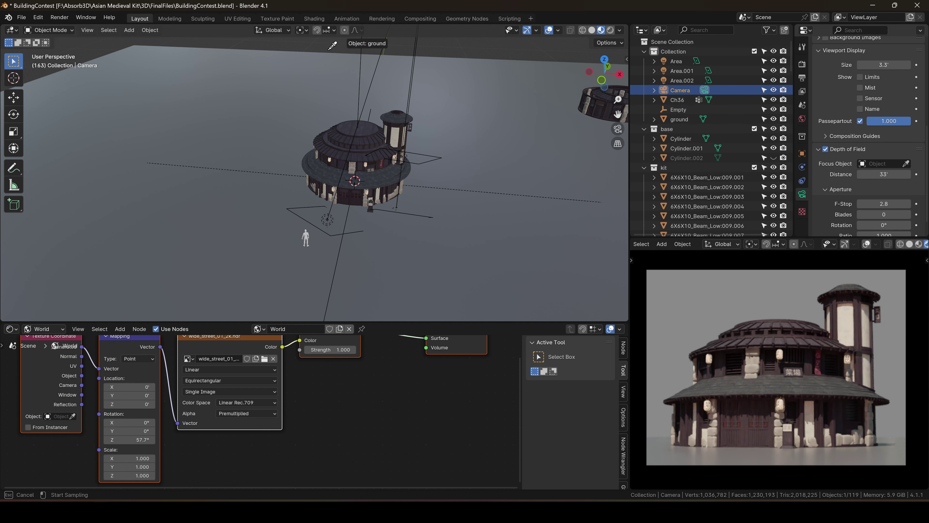
pyautogui.click(360, 50)
# - Scale the empty down to about the building's size and set the camera's depth of field F-Stop to 2.0
pyautogui.press('s')
pyautogui.click(427, 132)
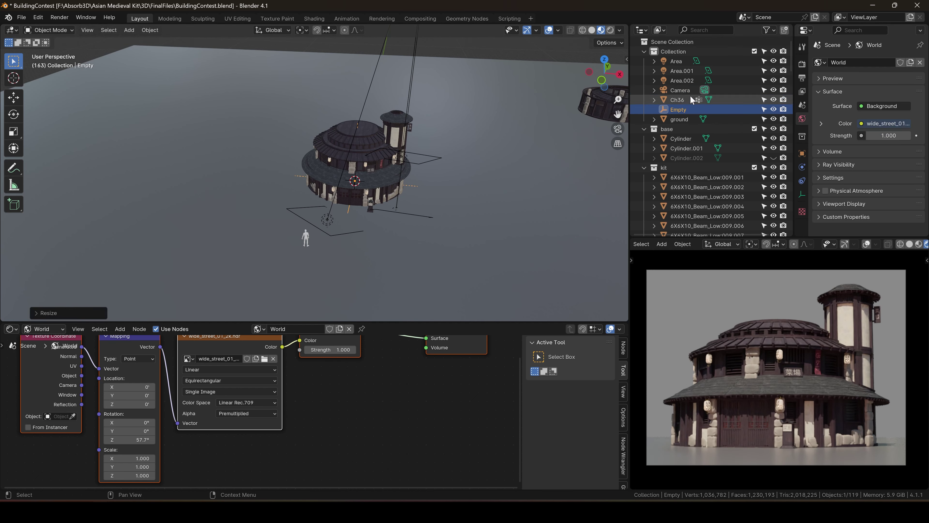
pyautogui.click(681, 91)
pyautogui.write('2')
pyautogui.press('Return')
# - Turn off Lock Camera to View and inspect the depth of field blur up close in the camera view
pyautogui.press('q')
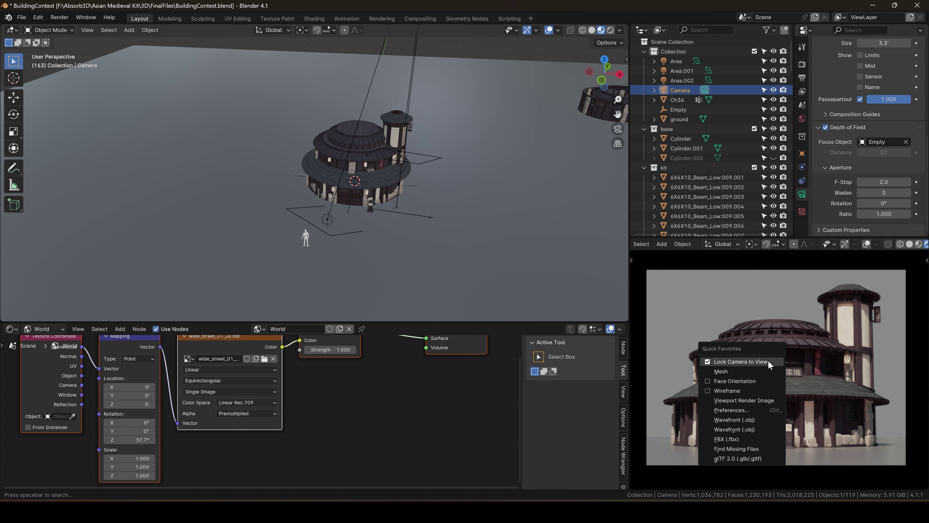
pyautogui.click(770, 365)
pyautogui.scroll(8, 686, 419)
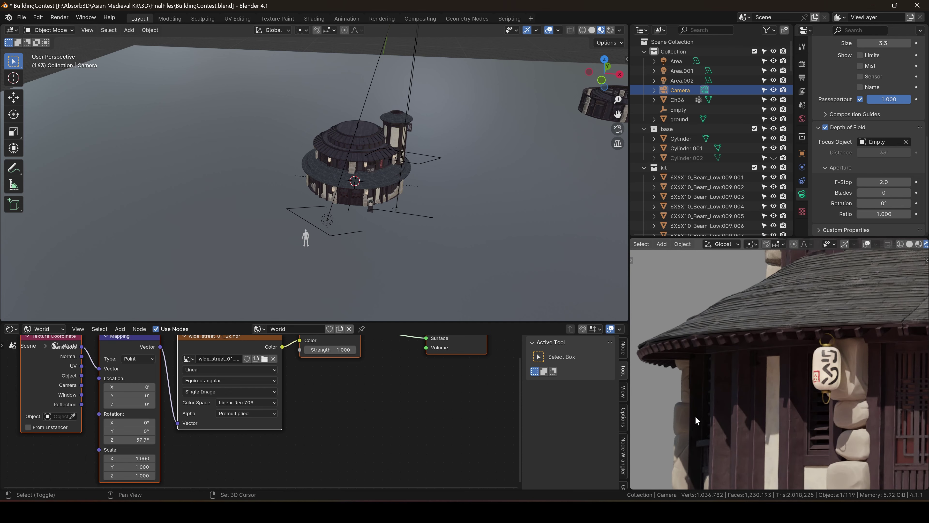
pyautogui.keyDown('shift'); pyautogui.moveTo(697, 420); pyautogui.dragTo(784, 344, button='middle'); pyautogui.keyUp('shift')
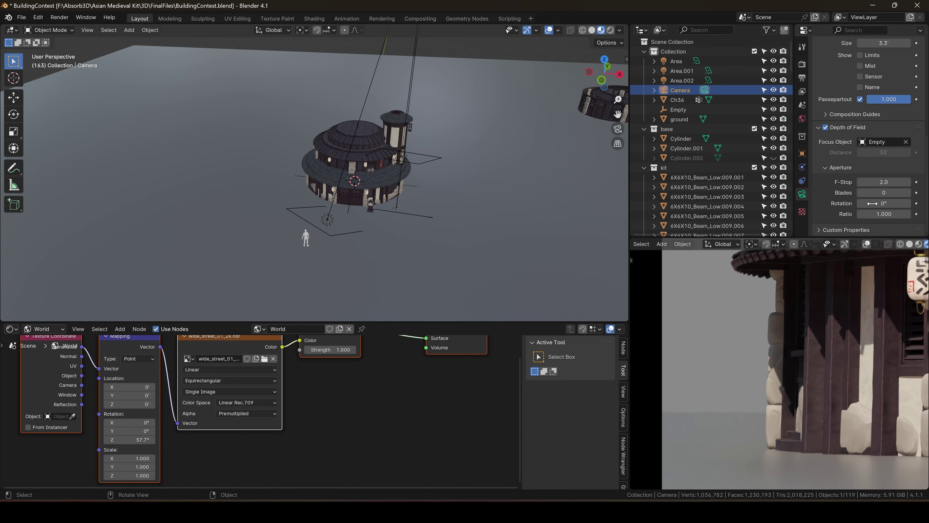
pyautogui.keyDown('shift'); pyautogui.moveTo(884, 343); pyautogui.dragTo(795, 338, button='middle'); pyautogui.keyUp('shift')
pyautogui.scroll(-5, 796, 338)
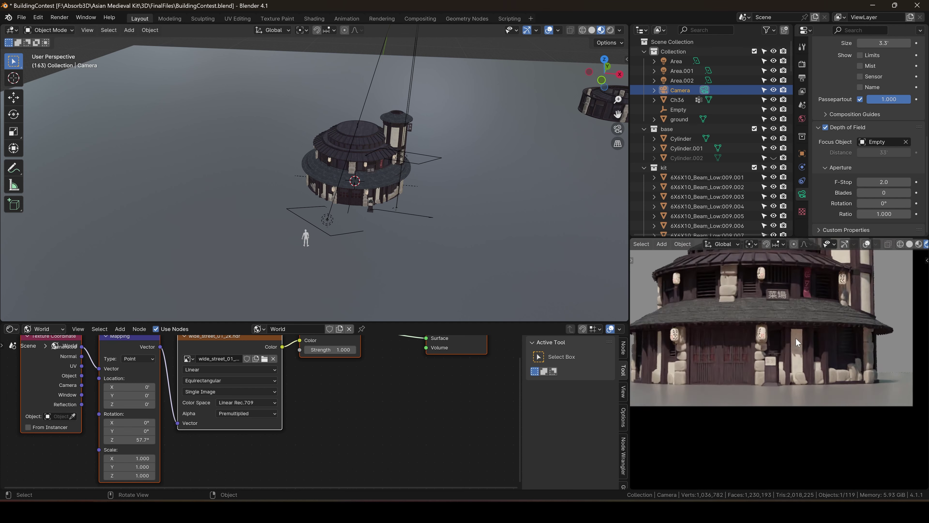
pyautogui.scroll(-3, 794, 362)
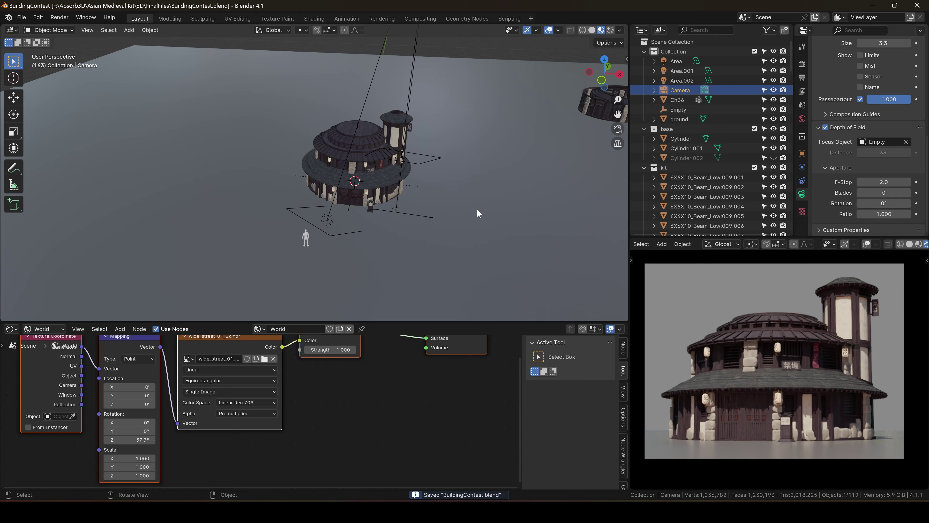
# - Duplicate the red fish banner from the kit and move the copy horizontally to the round building
pyautogui.scroll(6, 429, 139)
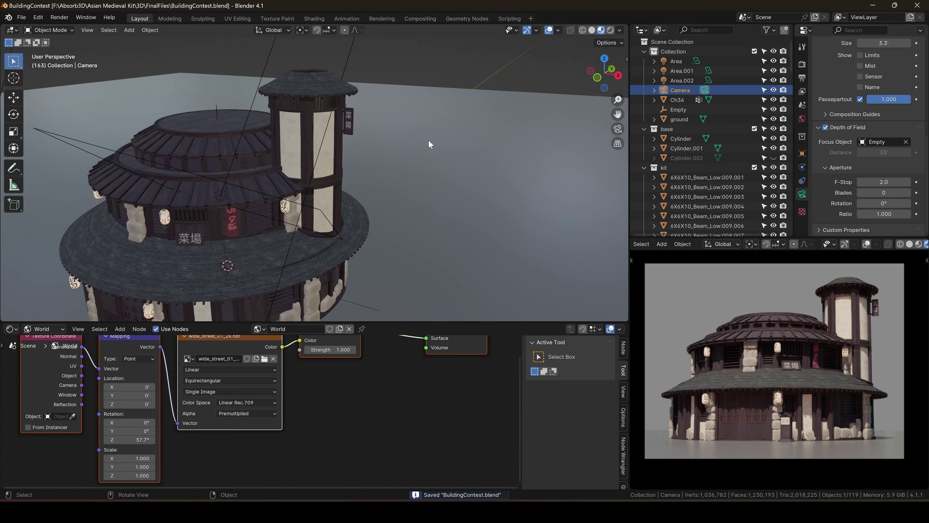
pyautogui.moveTo(407, 172); pyautogui.dragTo(366, 183, button='middle')
pyautogui.scroll(-7, 302, 181)
pyautogui.moveTo(512, 164)
pyautogui.mouseDown(button='middle')
pyautogui.moveTo(351, 185)
pyautogui.moveTo(505, 179)
pyautogui.mouseUp(button='middle')
pyautogui.click(524, 190)
pyautogui.scroll(-5, 513, 194)
pyautogui.hotkey('shift', 'd')
pyautogui.hotkey('shift', 'z')
pyautogui.click(179, 167)
# - Add several loop cuts along the sections of the copied banner's hanging rod
pyautogui.scroll(7, 176, 164)
pyautogui.press('KP_Decimal')
pyautogui.press('Tab')
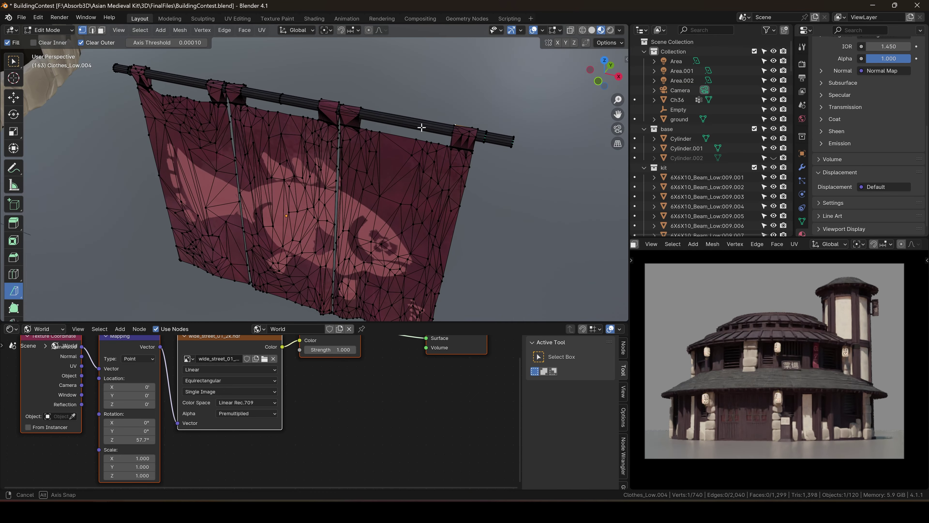
pyautogui.press('l')
pyautogui.doubleClick(390, 119)
pyautogui.hotkey('ctrl', 'r')
pyautogui.scroll(3, 256, 95)
pyautogui.doubleClick(256, 94)
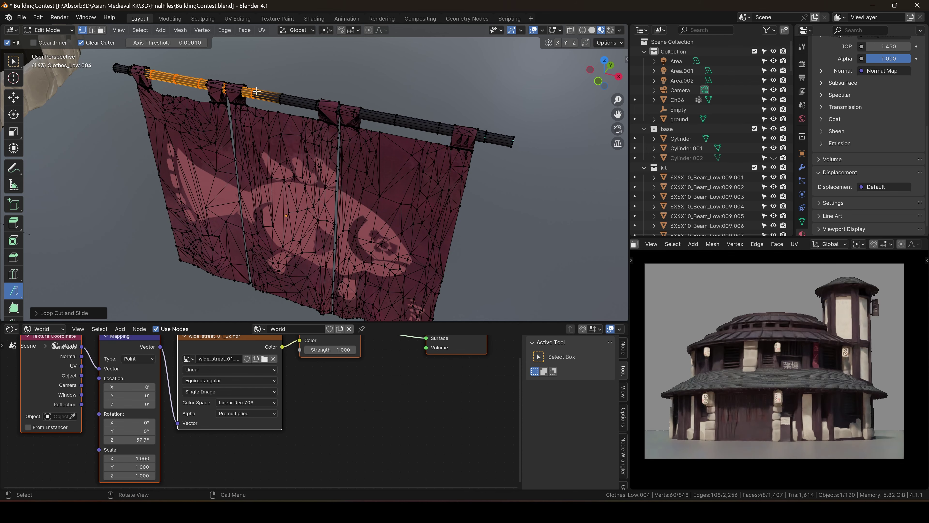
# - Add a Simple Deform modifier to the banner, bending it around the Z axis by 27.4°
pyautogui.press('Tab')
pyautogui.scroll(-4, 311, 153)
pyautogui.click(802, 168)
pyautogui.click(856, 66)
pyautogui.click(855, 93)
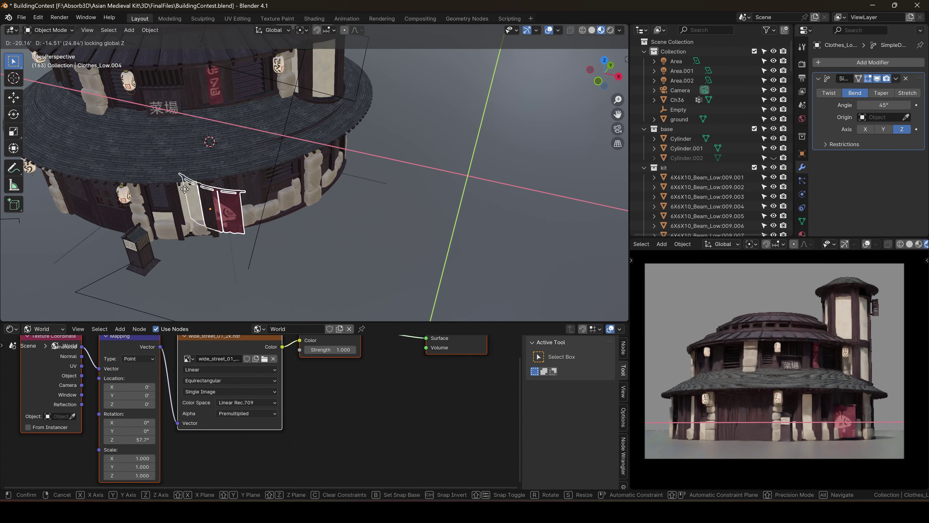
pyautogui.moveTo(884, 105); pyautogui.dragTo(878, 105)
# - Move the bent fish banner vertically so it hangs just below the lower roof's eave
pyautogui.scroll(4, 315, 124)
pyautogui.press('g')
pyautogui.press('z')
pyautogui.moveTo(246, 169); pyautogui.dragTo(315, 141, button='middle')
pyautogui.click(314, 124)
pyautogui.scroll(4, 293, 183)
# - Set the transform pivot to the 3D Cursor and rotate the fish banner around the building's Z axis
pyautogui.click(302, 31)
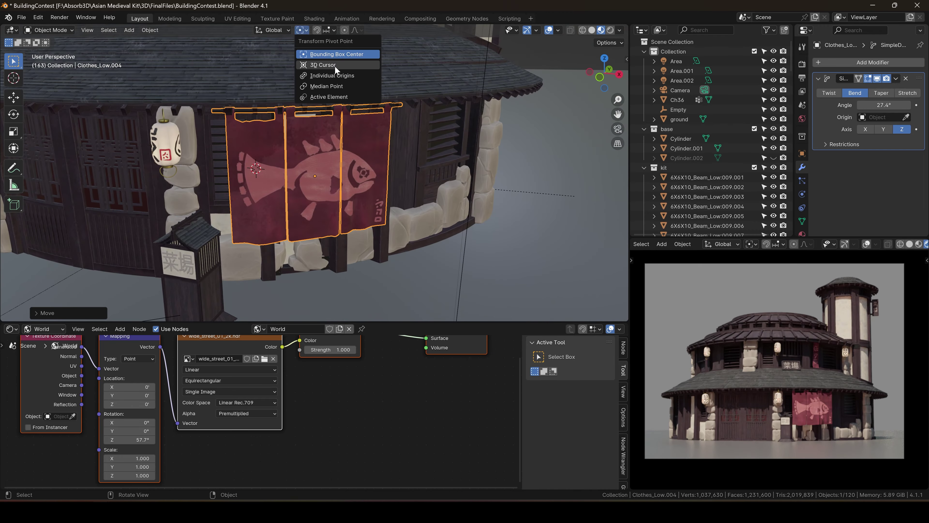
pyautogui.click(335, 66)
pyautogui.scroll(-4, 380, 153)
pyautogui.press('r')
pyautogui.press('z')
pyautogui.click(420, 286)
# - Duplicate the fish banner and rotate the copy about Z around the building past the entrance
pyautogui.hotkey('shift', 'd')
pyautogui.press('r')
pyautogui.press('z')
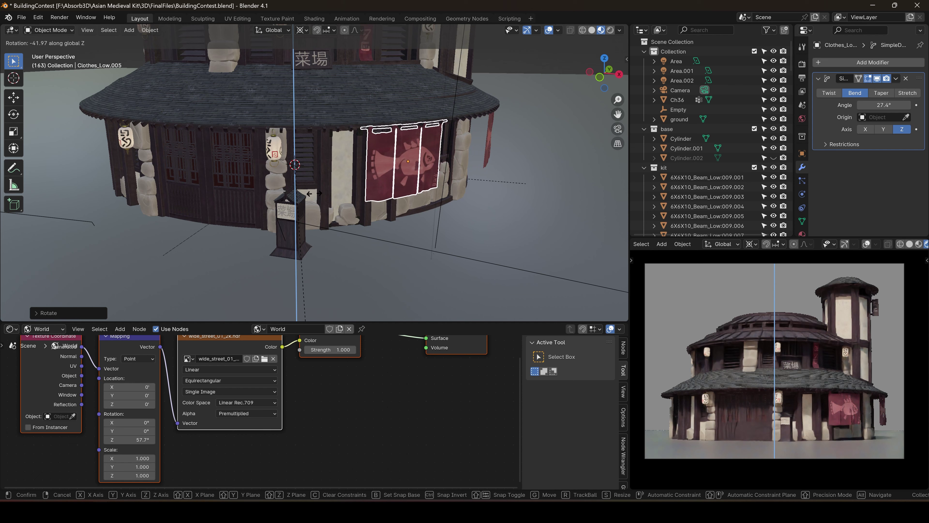
pyautogui.click(312, 207)
pyautogui.press('r')
pyautogui.press('z')
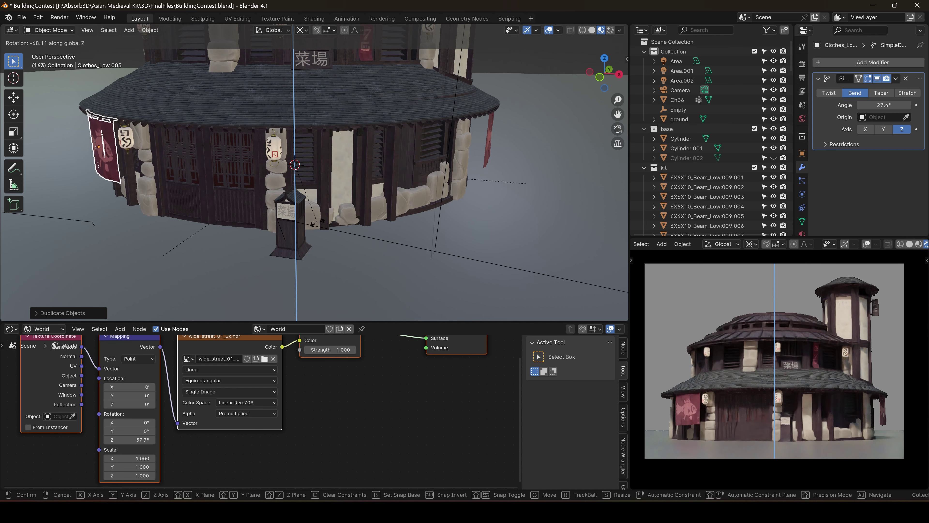
pyautogui.click(317, 220)
# - Duplicate the fish banner again and rotate the copy about Z to the front wall, to the right of the lantern post
pyautogui.hotkey('shift', 'd')
pyautogui.press('r')
pyautogui.press('z')
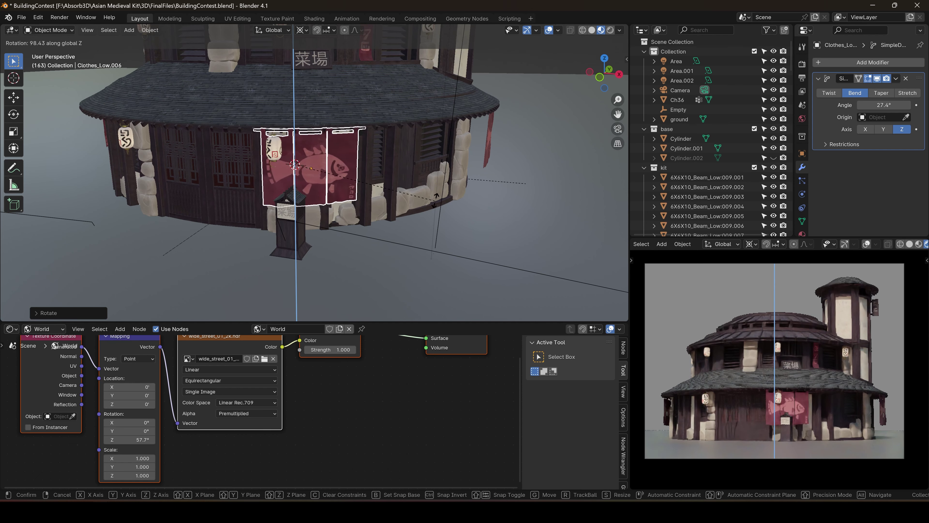
pyautogui.click(600, 148)
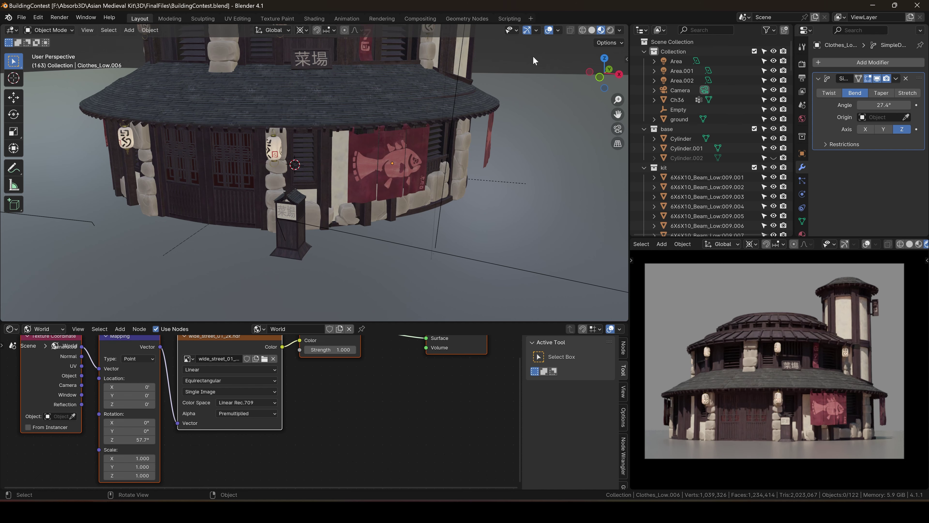
# - Rotate the narrow red banner on the upper storey about Z to the far left wall section
pyautogui.moveTo(533, 60); pyautogui.dragTo(220, 140, button='middle')
pyautogui.click(211, 139)
pyautogui.press('r')
pyautogui.press('z')
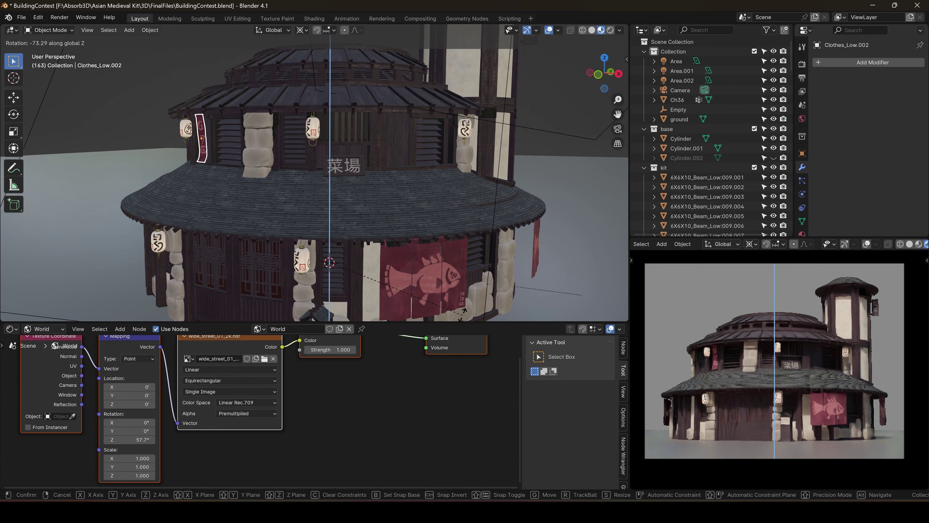
pyautogui.click(462, 213)
pyautogui.hotkey('shift', 'd')
pyautogui.press('r')
pyautogui.press('z')
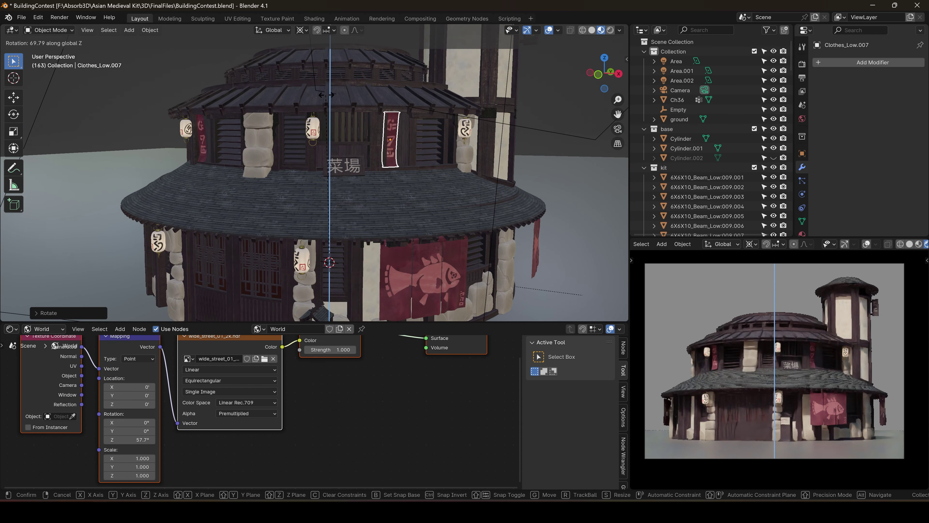
pyautogui.press('Escape')
pyautogui.press('Delete')
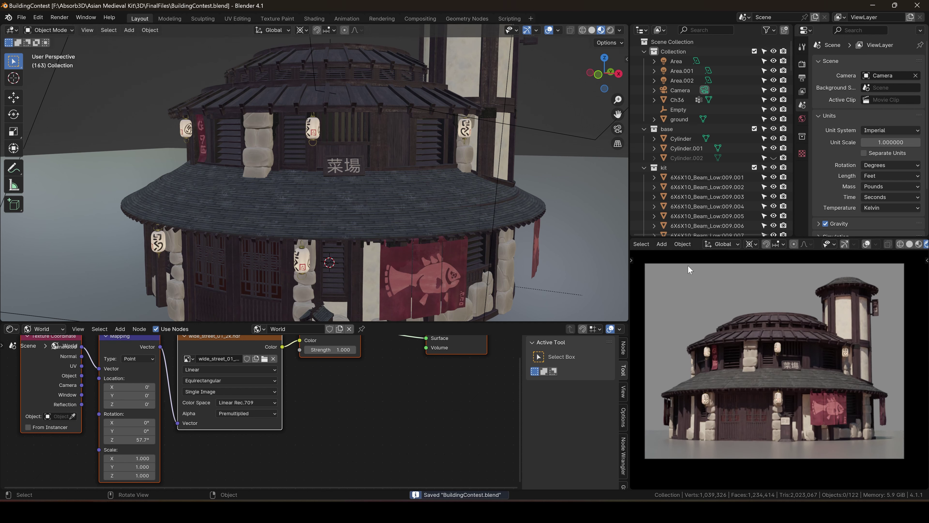
# - Duplicate the 6X6X10 beam from the kit and snap the copy to the 3D cursor inside the round building
pyautogui.scroll(-3, 412, 176)
pyautogui.moveTo(412, 175); pyautogui.dragTo(352, 168, button='middle')
pyautogui.scroll(-8, 344, 208)
pyautogui.scroll(4, 476, 183)
pyautogui.keyDown('shift'); pyautogui.moveTo(549, 190); pyautogui.dragTo(379, 168, button='middle'); pyautogui.keyUp('shift')
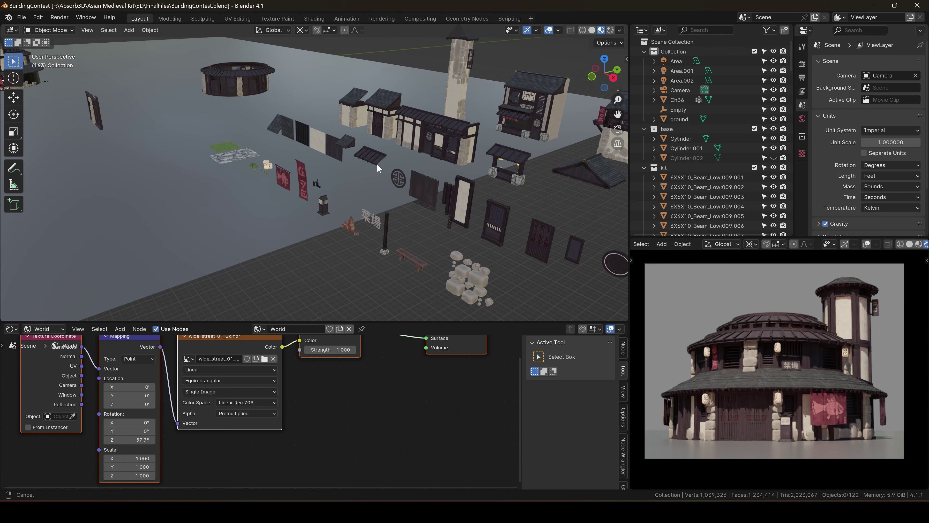
pyautogui.click(388, 229)
pyautogui.moveTo(391, 227); pyautogui.dragTo(349, 198, button='middle')
pyautogui.click(492, 200)
pyautogui.scroll(-8, 475, 190)
pyautogui.hotkey('shift', 'd')
pyautogui.click(428, 161)
pyautogui.hotkey('shift', 's')
pyautogui.click(428, 131)
# - In front view, move the beam copy about 4.8 ft along X and 20.1 ft up so it rises through the top roof
pyautogui.press('KP_1')
pyautogui.scroll(8, 311, 136)
pyautogui.press('g')
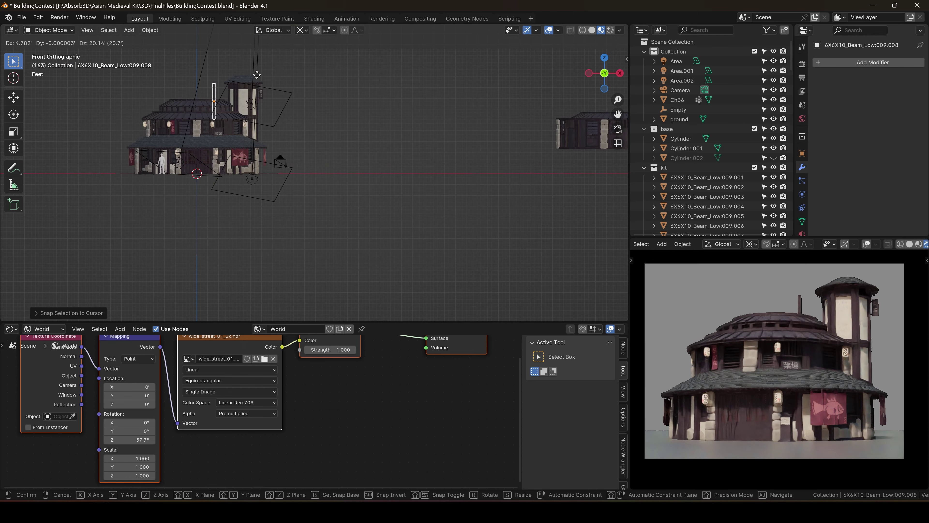
pyautogui.click(258, 75)
# - Select the black metal beam cap from the kit and snap it to the roof beam's location
pyautogui.keyDown('shift'); pyautogui.moveTo(280, 119); pyautogui.dragTo(344, 130, button='middle'); pyautogui.keyUp('shift')
pyautogui.moveTo(289, 197); pyautogui.dragTo(286, 224, button='middle')
pyautogui.scroll(-6, 286, 223)
pyautogui.keyDown('shift'); pyautogui.moveTo(429, 220); pyautogui.dragTo(183, 178, button='middle'); pyautogui.keyUp('shift')
pyautogui.scroll(4, 183, 177)
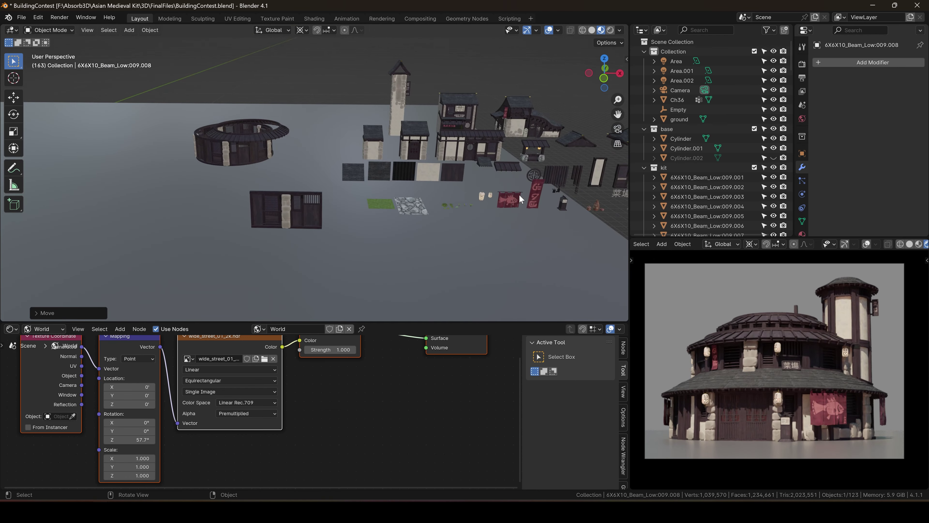
pyautogui.click(554, 189)
pyautogui.keyDown('shift'); pyautogui.moveTo(109, 165); pyautogui.dragTo(322, 187, button='middle'); pyautogui.keyUp('shift')
pyautogui.scroll(7, 322, 187)
pyautogui.keyDown('shift'); pyautogui.click(340, 144); pyautogui.keyUp('shift')
pyautogui.hotkey('shift', 's')
pyautogui.click(403, 110)
# - Raise the metal cap along Z to the top end of the roof beam
pyautogui.keyDown('shift'); pyautogui.click(336, 165); pyautogui.keyUp('shift')
pyautogui.press('g')
pyautogui.press('z')
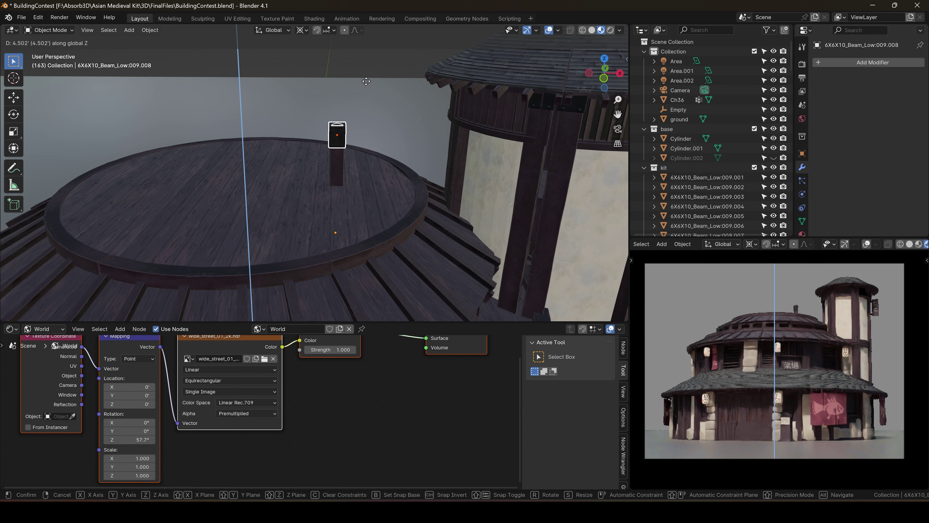
pyautogui.click(540, 83)
# - Trim away the lower part of the roof beam's mesh in Edit Mode, working in front view
pyautogui.press('KP_1')
pyautogui.keyDown('shift'); pyautogui.moveTo(539, 83); pyautogui.dragTo(341, 124, button='middle'); pyautogui.keyUp('shift')
pyautogui.press('Tab')
pyautogui.moveTo(378, 228); pyautogui.dragTo(307, 231)
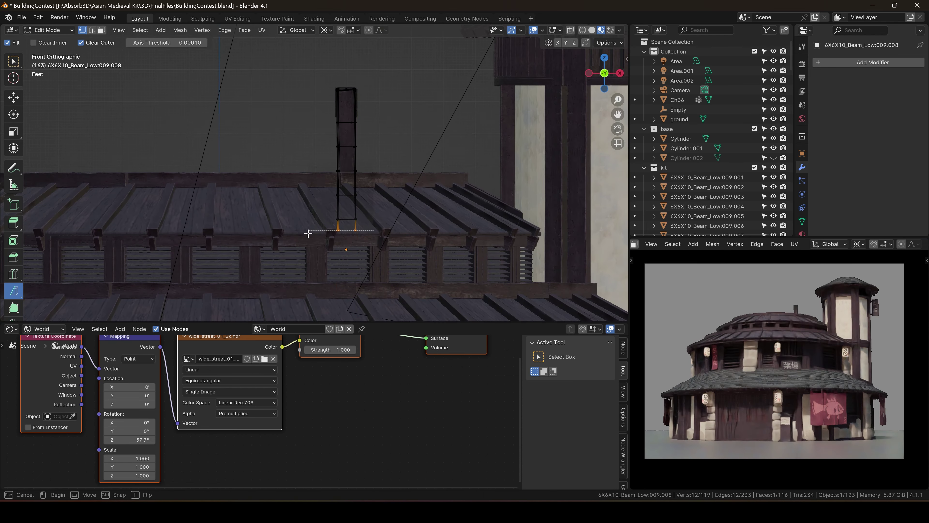
pyautogui.press('Tab')
# - Move the metal cap along Y to line it up with the top of the beam
pyautogui.click(354, 92)
pyautogui.press('KP_Decimal')
pyautogui.moveTo(384, 98); pyautogui.dragTo(374, 141, button='middle')
pyautogui.press('g')
pyautogui.press('y')
pyautogui.click(421, 143)
# - Set the metal cap's origin to its geometry and join the cap with the beam
pyautogui.rightClick(368, 140)
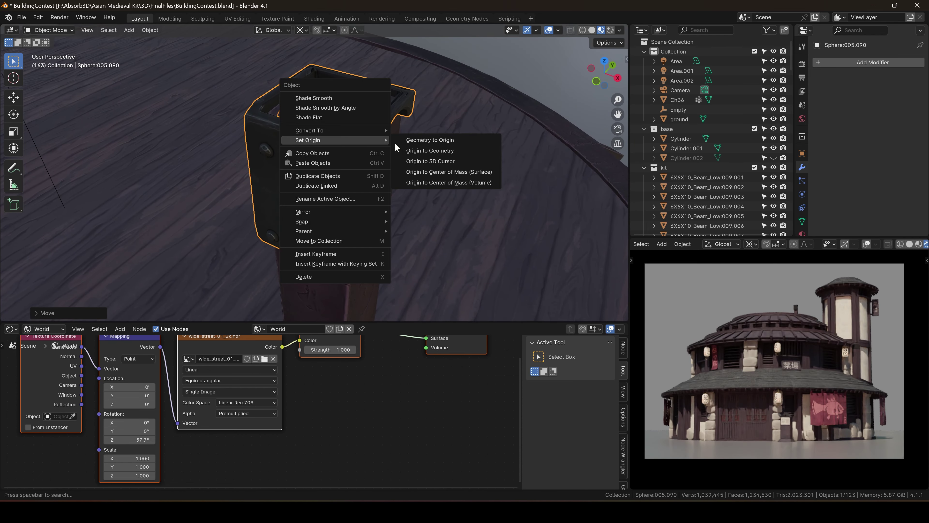
pyautogui.click(402, 149)
pyautogui.keyDown('shift'); pyautogui.click(390, 160); pyautogui.keyUp('shift')
pyautogui.hotkey('ctrl', 'j')
# - Set the joined post's origin to its geometry and move it in front view to the left side of the top roof
pyautogui.click(597, 81)
pyautogui.rightClick(460, 176)
pyautogui.moveTo(465, 177)
pyautogui.click(511, 187)
pyautogui.scroll(-1, 459, 211)
pyautogui.press('g')
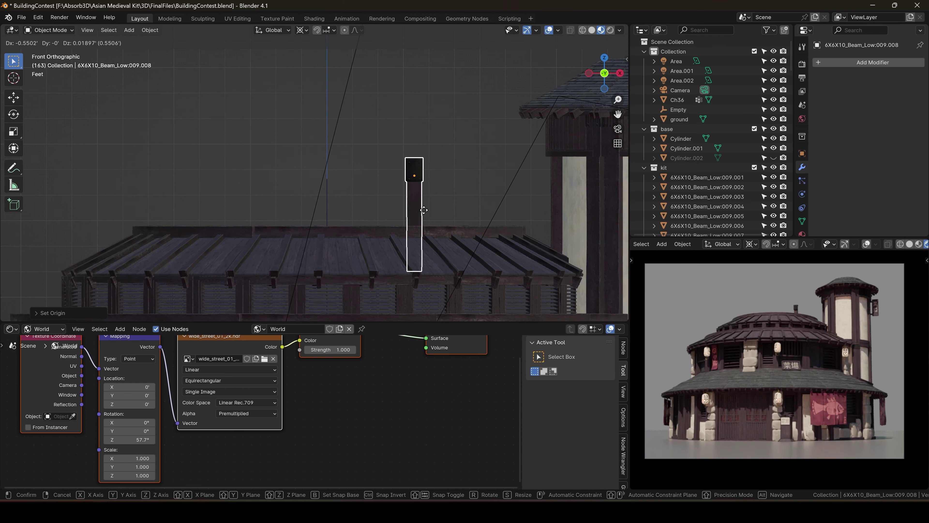
pyautogui.click(253, 178)
# - Duplicate the roof post, set the pivot to Bounding Box Center, scale the copy to about 0.56 and place it beside the original
pyautogui.hotkey('shift', 'd')
pyautogui.click(320, 212)
pyautogui.press('s')
pyautogui.click(300, 30)
pyautogui.click(315, 54)
pyautogui.press('s')
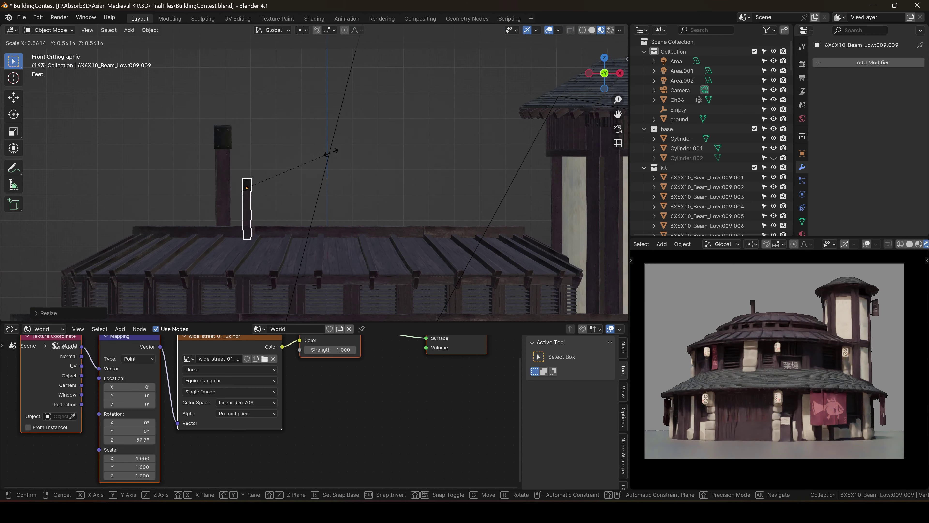
pyautogui.click(332, 154)
pyautogui.press('g')
pyautogui.click(328, 145)
# - Rotate the taller roof post about the Z axis so its corner turns toward the front
pyautogui.press('KP_Decimal')
pyautogui.press('KP_0')
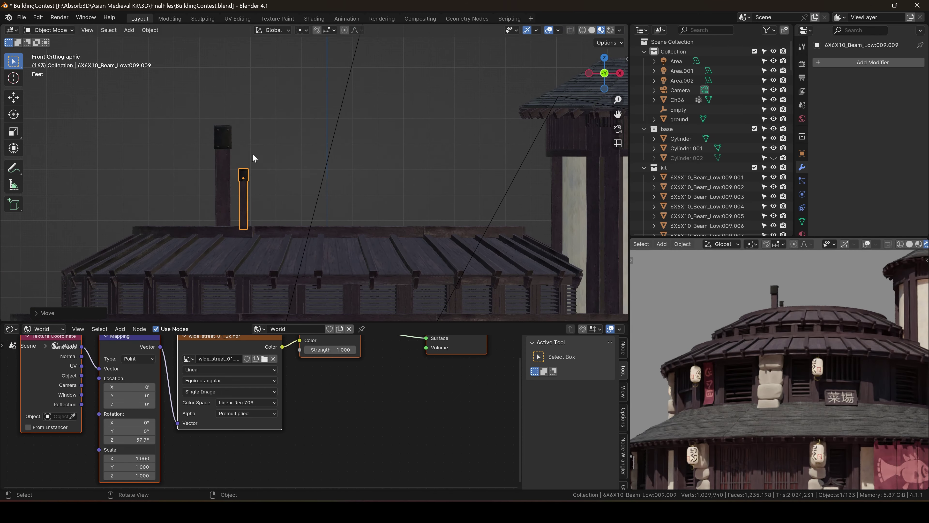
pyautogui.click(222, 176)
pyautogui.press('r')
pyautogui.press('z')
pyautogui.click(270, 109)
pyautogui.scroll(4, 223, 123)
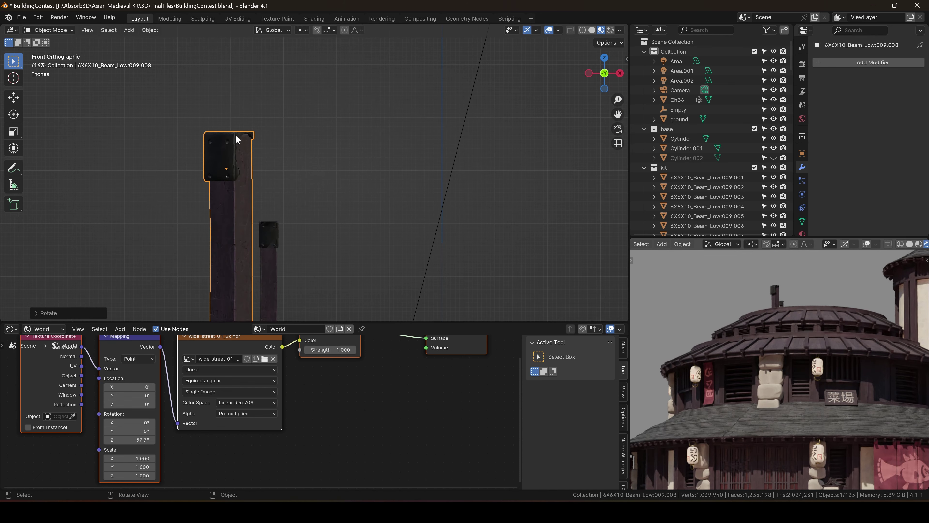
# - Undo the taller roof post's last rotation, and reposition and rotate both posts together in top view
pyautogui.hotkey('ctrl', 'z')
pyautogui.moveTo(272, 159); pyautogui.dragTo(278, 162, button='middle')
pyautogui.keyDown('shift'); pyautogui.click(268, 235); pyautogui.keyUp('shift')
pyautogui.click(604, 57)
pyautogui.scroll(-6, 391, 130)
pyautogui.press('g')
pyautogui.click(404, 201)
pyautogui.press('r')
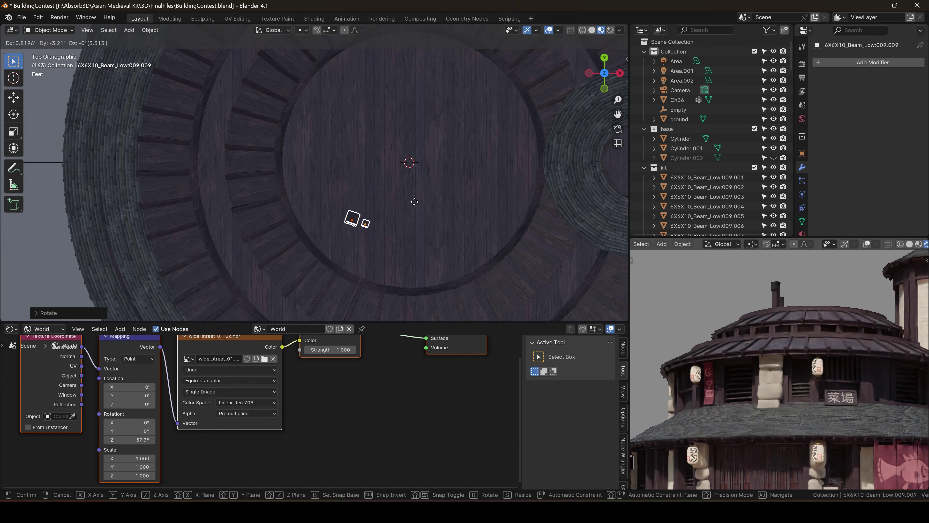
pyautogui.click(421, 218)
# - Set the pivot to 3D Cursor and rotate both roof posts around the roof's centre to its front-right area
pyautogui.press('g')
pyautogui.click(302, 32)
pyautogui.click(322, 65)
pyautogui.press('r')
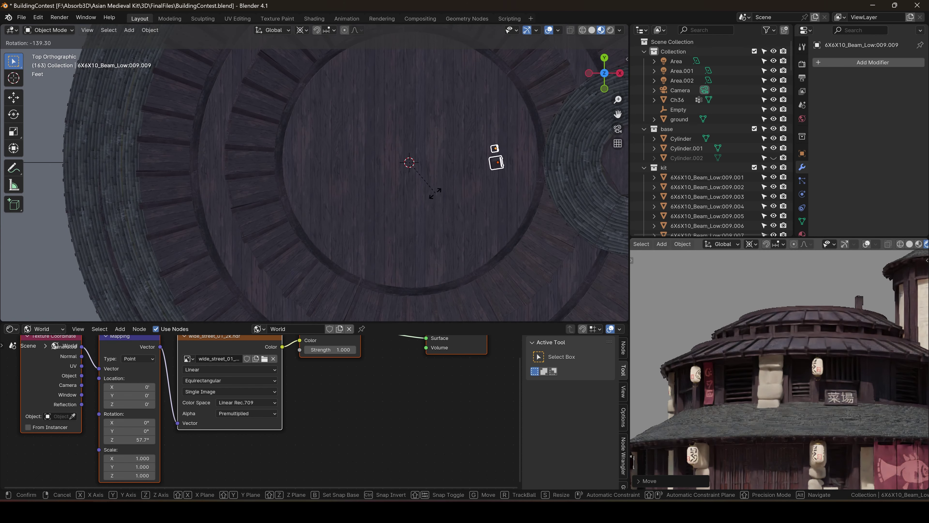
pyautogui.click(414, 206)
pyautogui.press('g')
pyautogui.press('Escape')
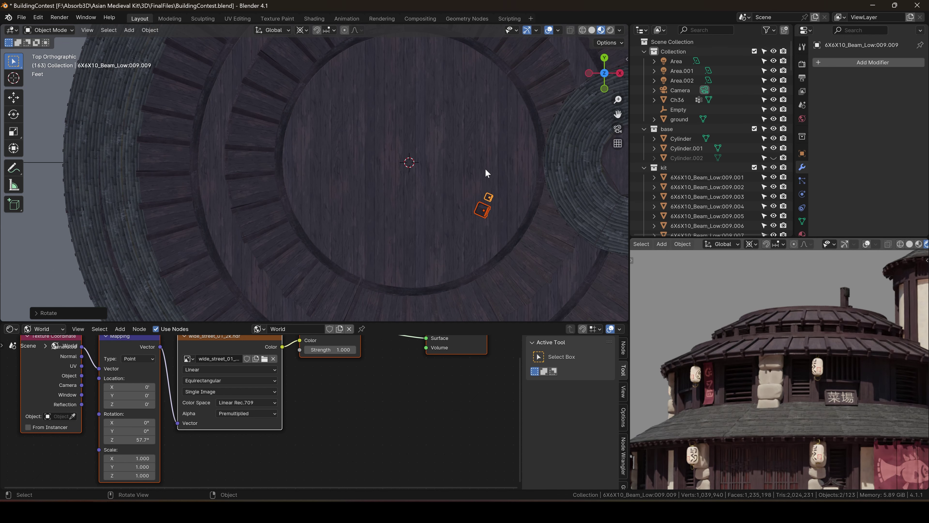
# - Adjust the height of the two roof posts along the Z axis above the top roof
pyautogui.scroll(10, 489, 199)
pyautogui.press('g')
pyautogui.press('z')
pyautogui.click(795, 292)
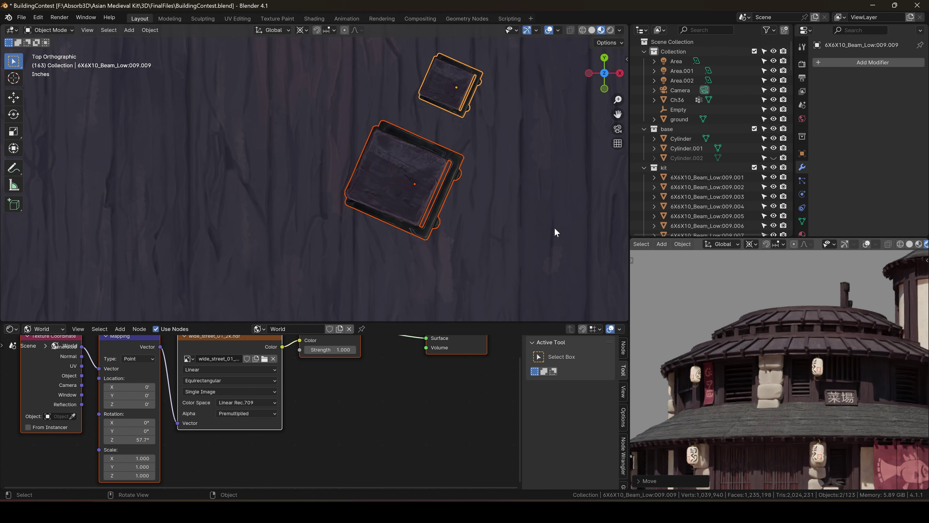
pyautogui.click(759, 315)
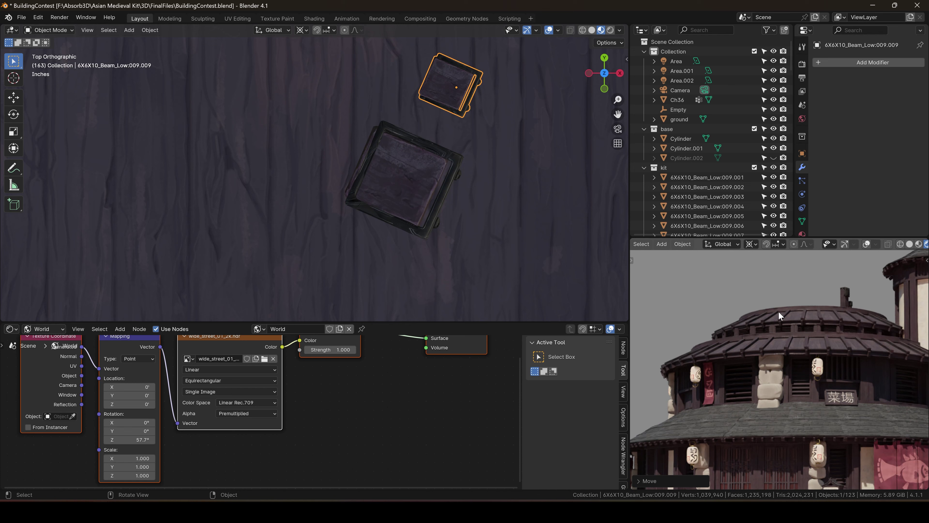
# - Check the roof posts through the scene camera and save the file
pyautogui.press('KP_0')
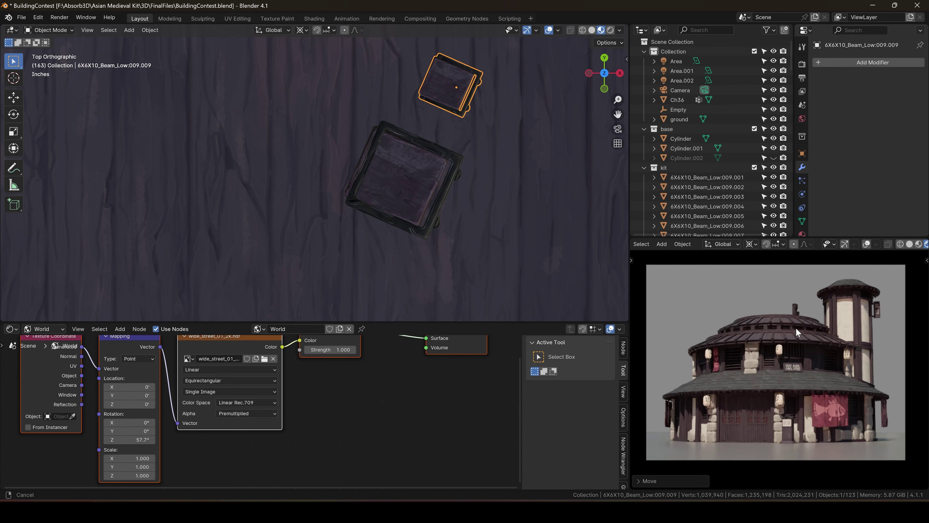
pyautogui.hotkey('ctrl', 's')
pyautogui.scroll(-10, 433, 213)
pyautogui.moveTo(432, 213); pyautogui.dragTo(421, 95, button='middle')
pyautogui.click(427, 78)
pyautogui.hotkey('ctrl', 's')
pyautogui.scroll(6, 399, 198)
pyautogui.moveTo(399, 205); pyautogui.dragTo(393, 172, button='middle')
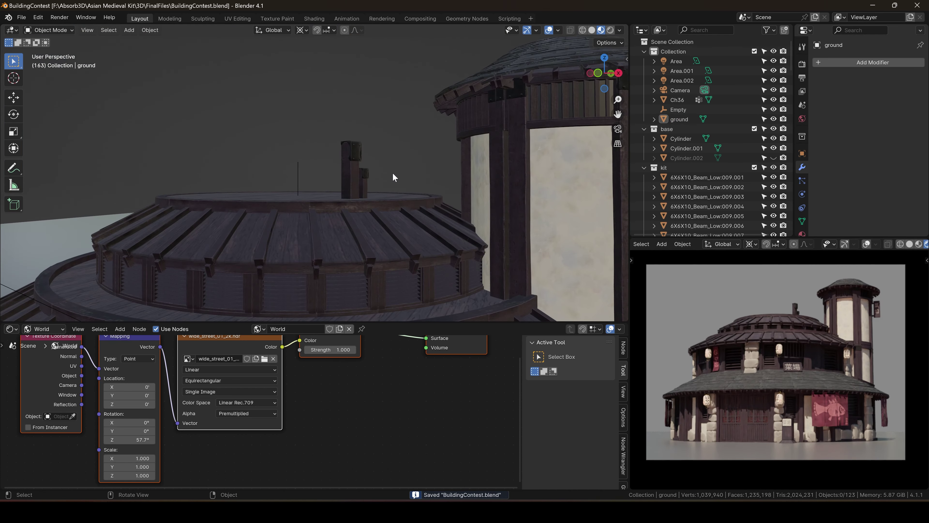
# - Duplicate the bench from the kit and place the copy at ground level in front of the building, below the fish banner
pyautogui.scroll(-8, 536, 244)
pyautogui.keyDown('shift'); pyautogui.moveTo(424, 224); pyautogui.dragTo(278, 205, button='middle'); pyautogui.keyUp('shift')
pyautogui.moveTo(361, 176); pyautogui.dragTo(402, 228, button='middle')
pyautogui.keyDown('shift'); pyautogui.moveTo(624, 260); pyautogui.dragTo(573, 257, button='middle'); pyautogui.keyUp('shift')
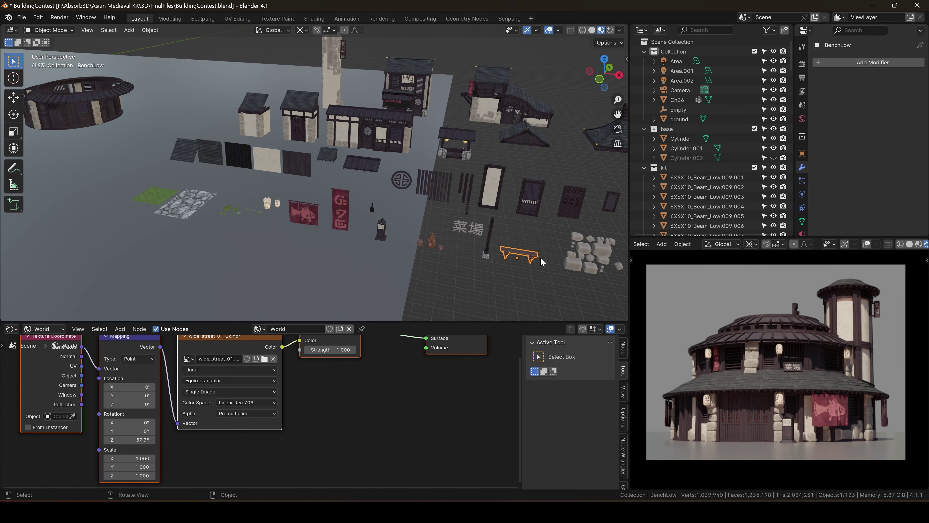
pyautogui.scroll(-6, 541, 262)
pyautogui.hotkey('shift', 'd')
pyautogui.hotkey('shift', 'z')
pyautogui.click(194, 249)
pyautogui.press('KP_Decimal')
# - Add a Simple Deform modifier to the bench copy, set to Bend on the Z axis with a 31° angle
pyautogui.click(846, 65)
pyautogui.write('si')
pyautogui.press('Return')
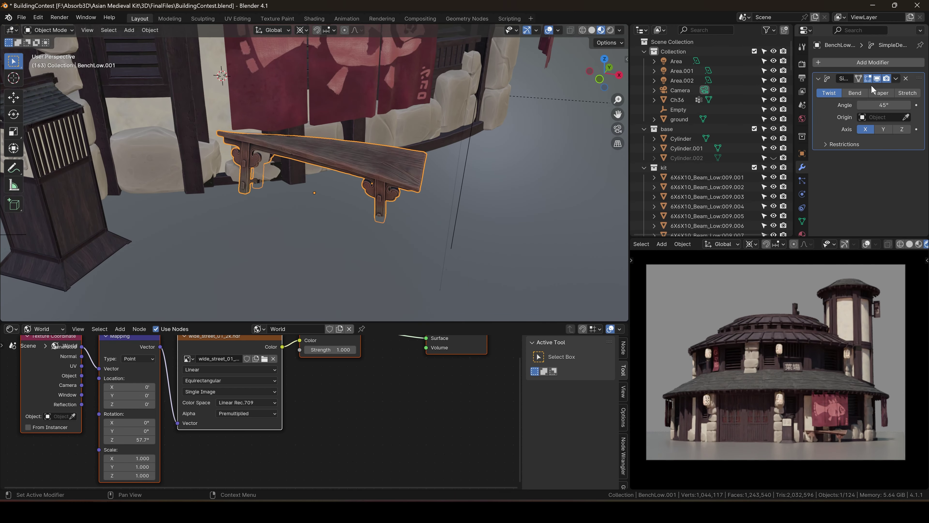
pyautogui.click(855, 93)
pyautogui.click(902, 130)
pyautogui.moveTo(885, 105); pyautogui.dragTo(875, 105)
# - Move the bent bench to fit the round wall below the fish banner
pyautogui.press('g')
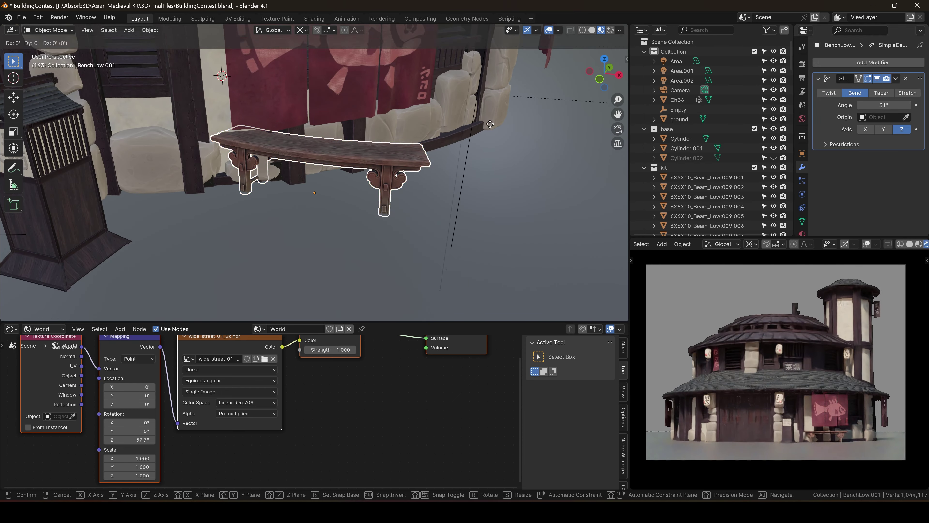